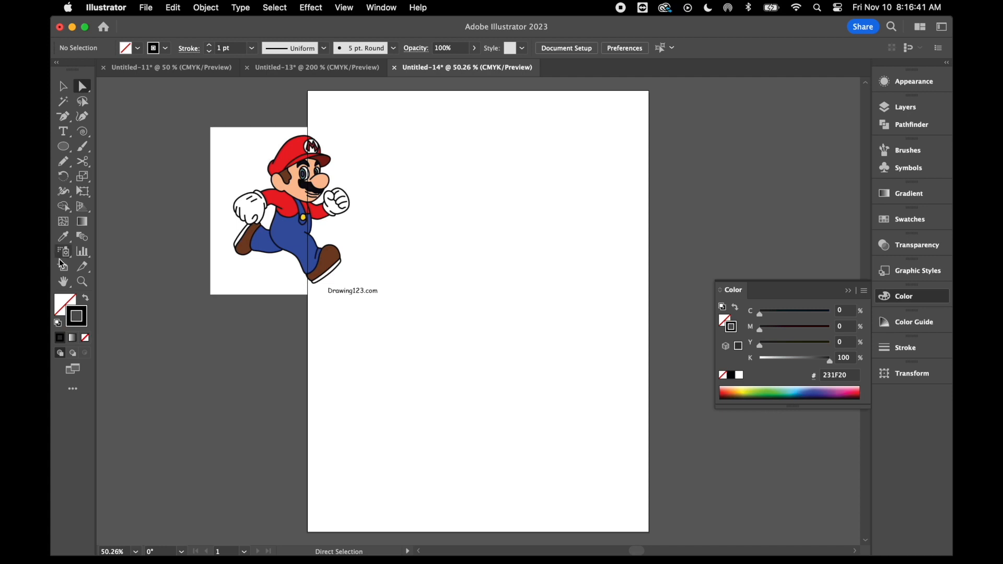
Draw a long, flat rounded rectangle without fill below the middle of the artboard as the shoe sole
click(60, 314)
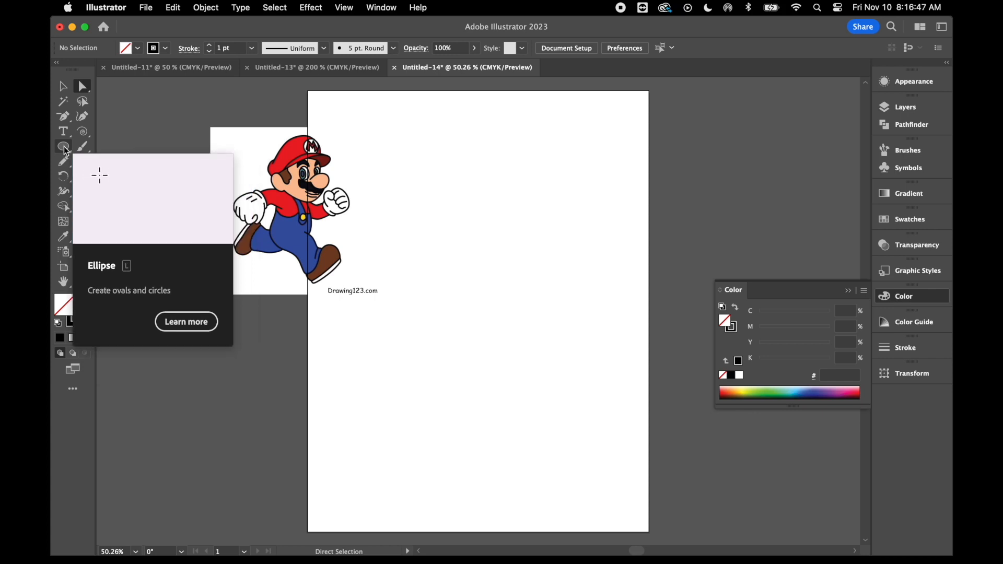
drag(66, 151, 129, 168)
drag(478, 355, 578, 371)
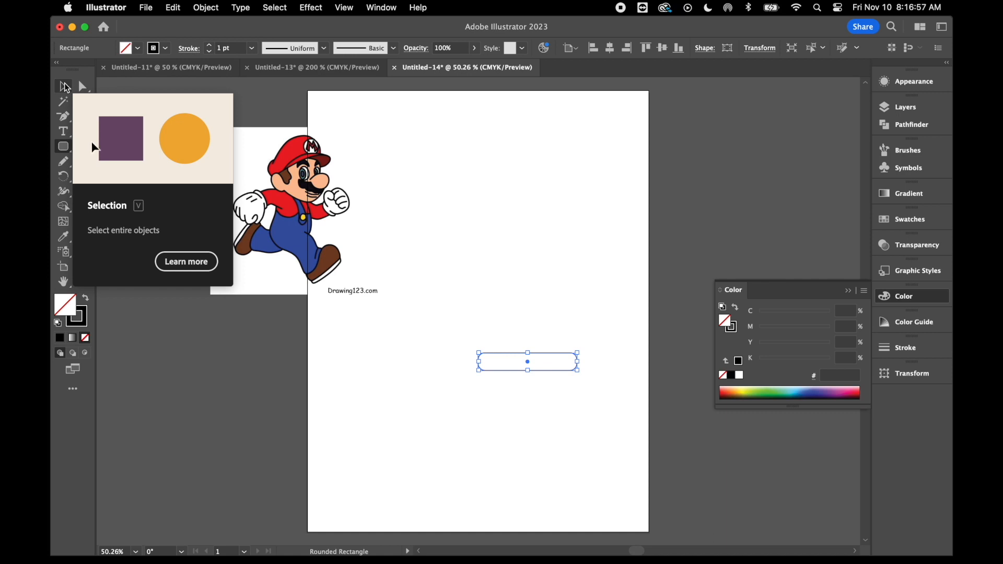
Apply an Arc warp to the sole with horizontal orientation and a slight negative bend so it curves downward
click(310, 7)
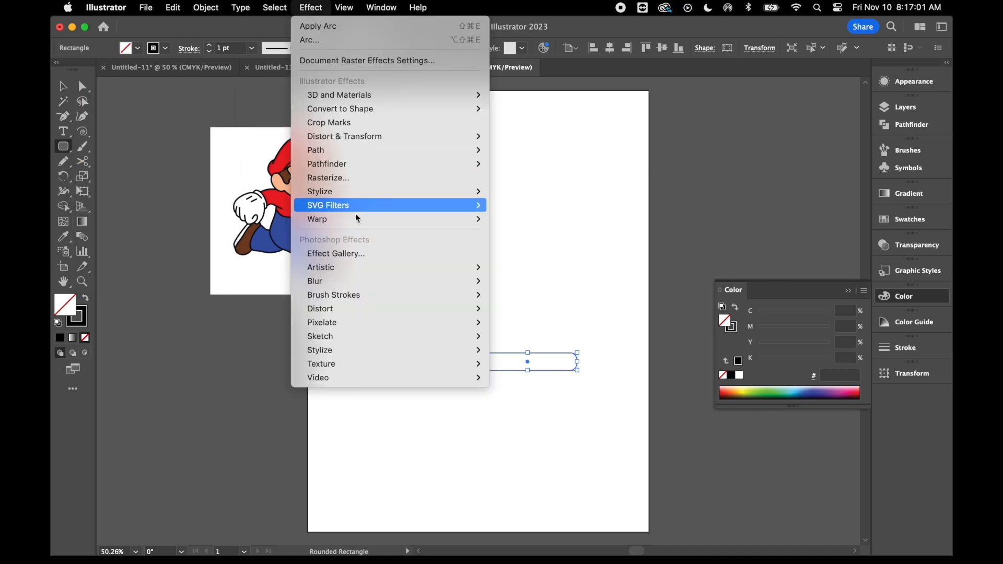
mouse_move(397, 219)
click(524, 223)
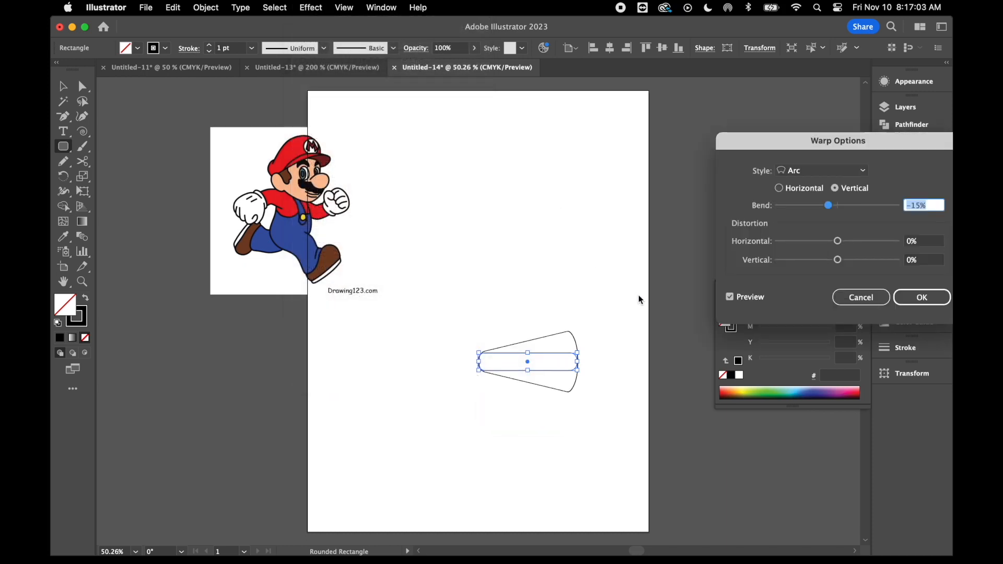
click(779, 188)
drag(832, 209, 835, 205)
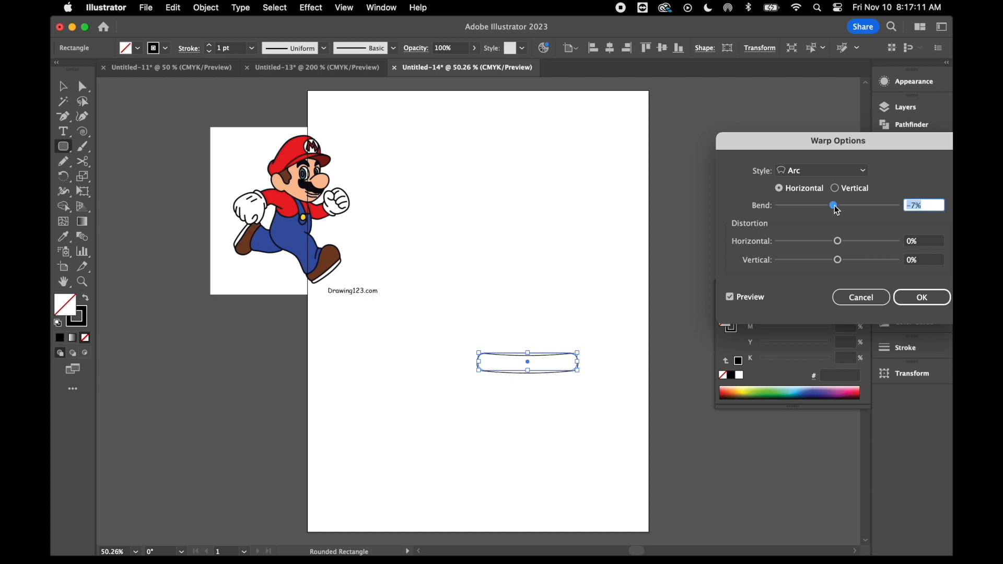
key(Up)
drag(888, 140, 748, 112)
click(760, 275)
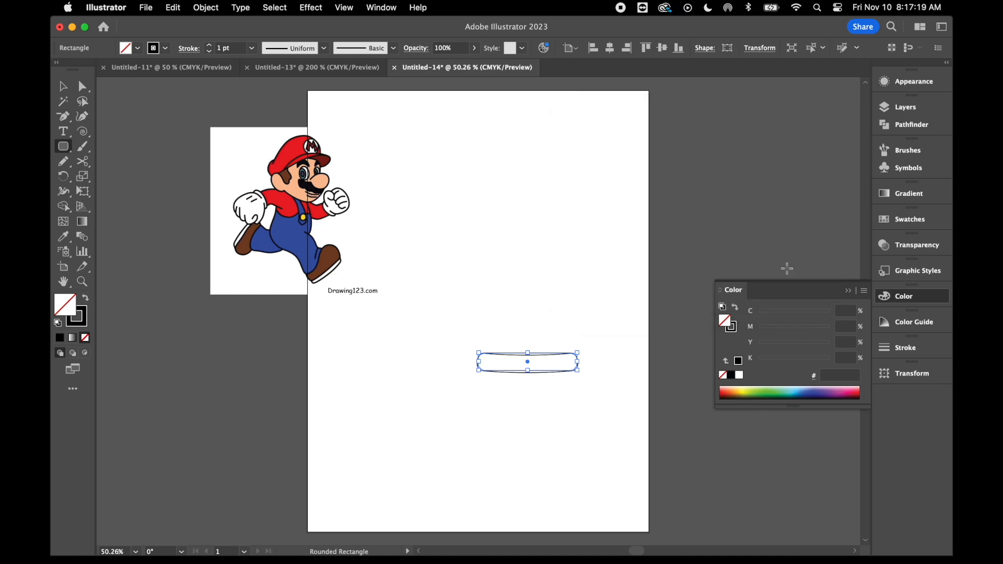
Expand the appearance of the warped sole into an editable path
click(206, 7)
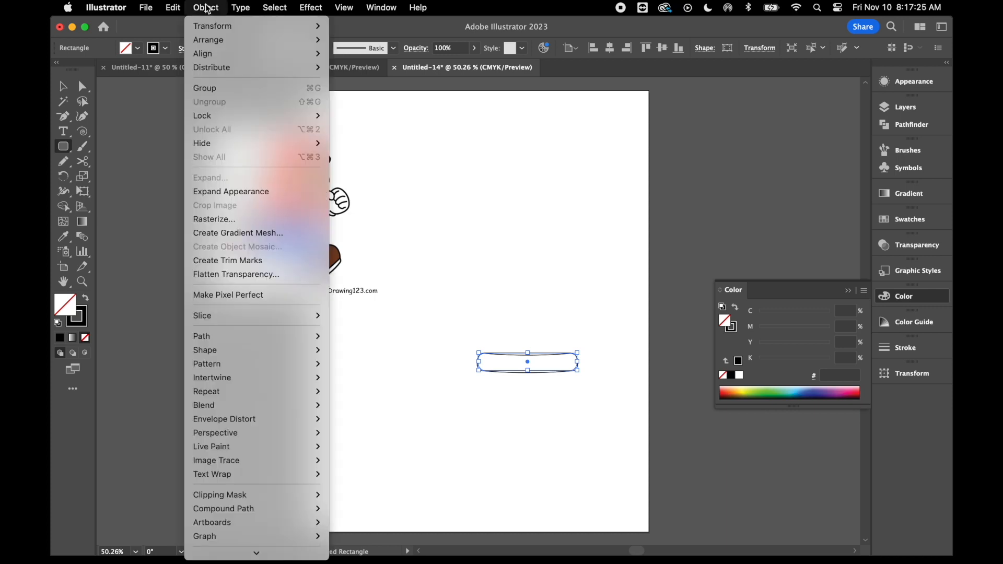
click(232, 193)
click(63, 89)
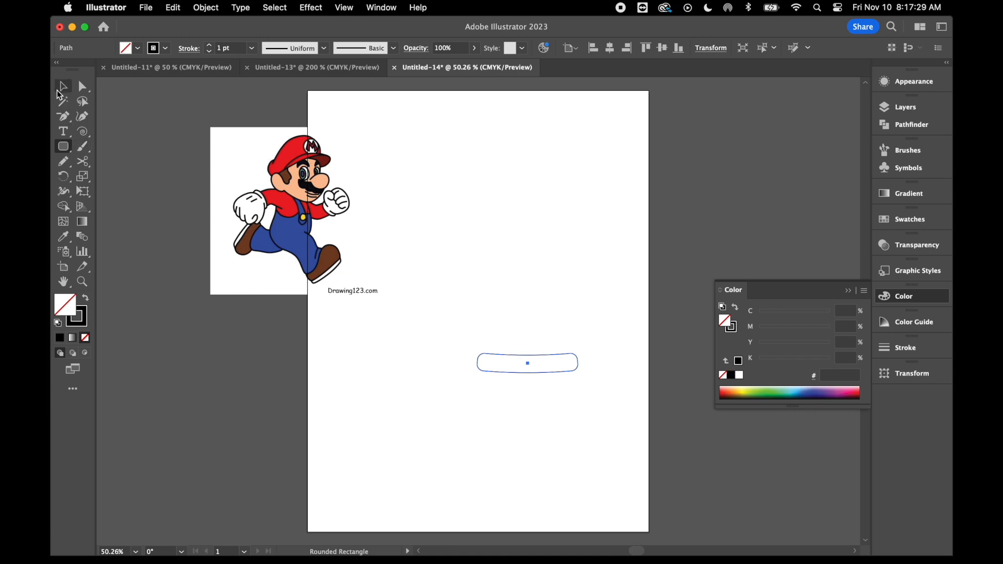
Draw a wide ellipse without fill just above the sole, about as wide as the sole and overlapping its upper edge
click(63, 146)
drag(64, 147, 127, 184)
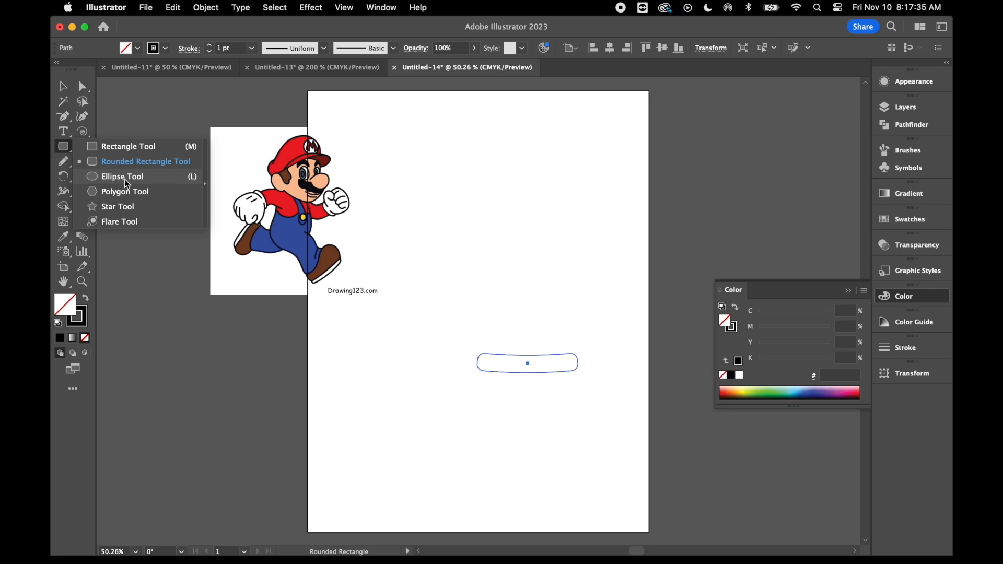
drag(127, 184, 124, 180)
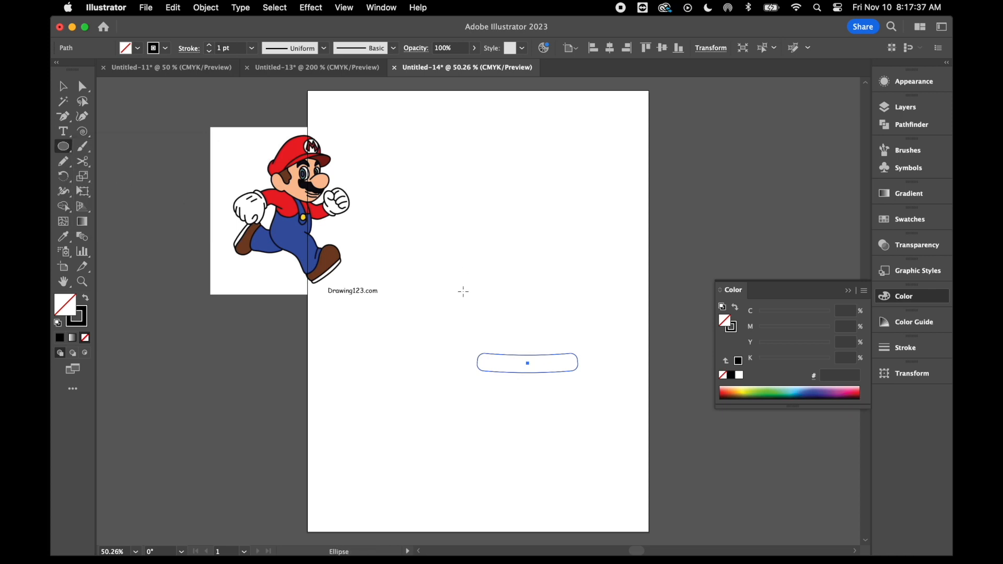
drag(480, 315, 583, 363)
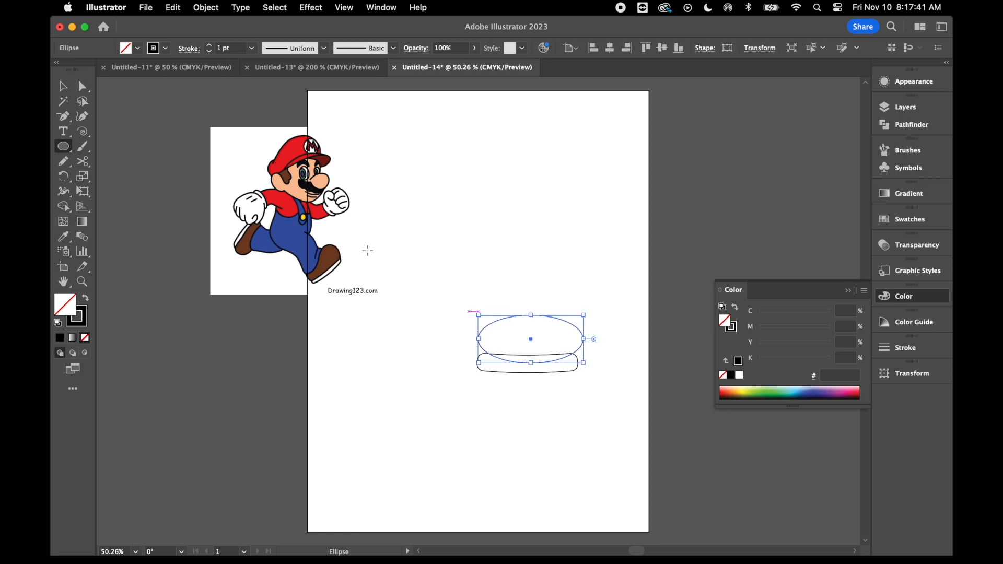
Reshape the ellipse's anchor points and handles into a shoe upper with a high rounded right side and a low, bulging left side
click(82, 91)
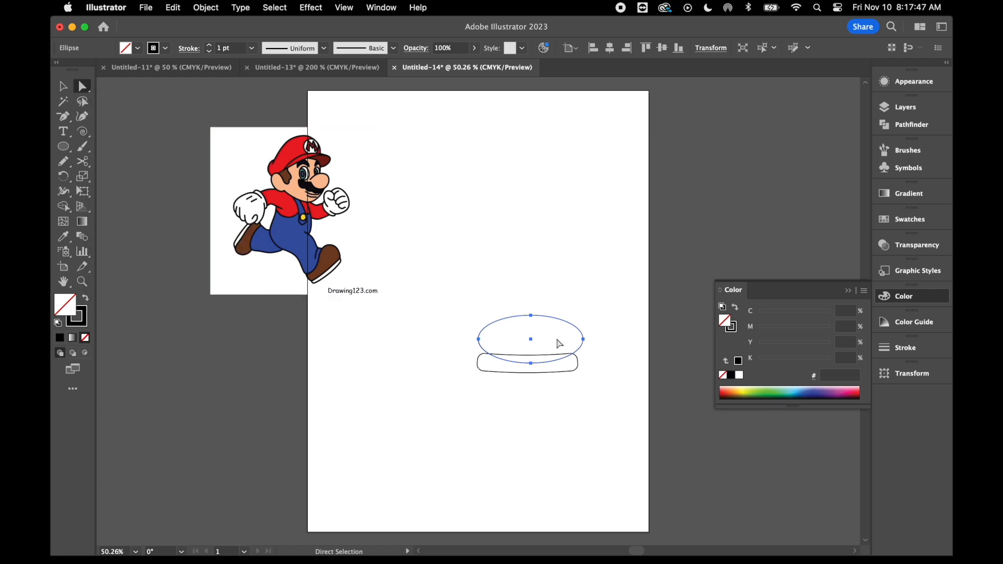
click(584, 339)
drag(584, 326, 551, 295)
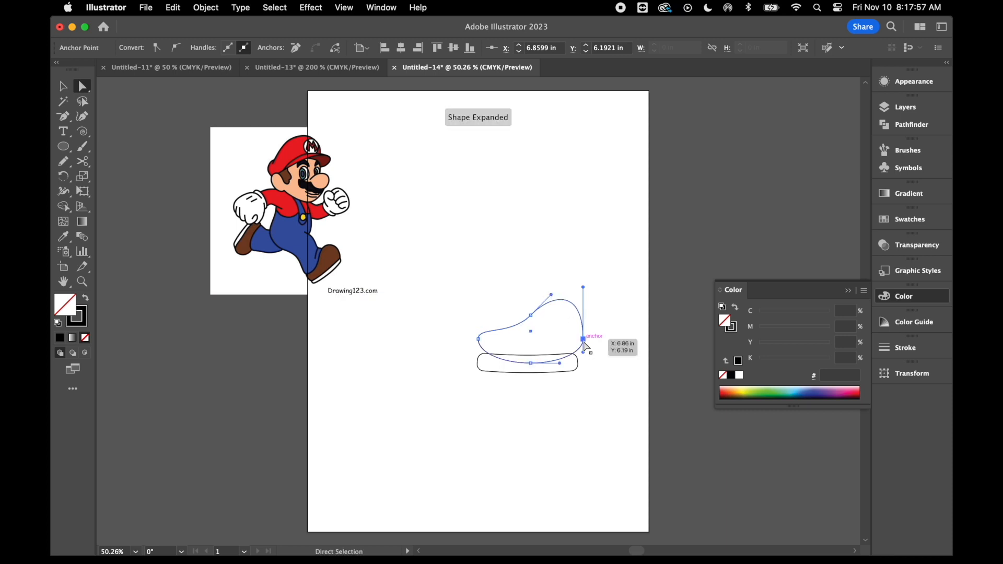
drag(584, 342, 585, 364)
click(479, 340)
drag(479, 353, 469, 373)
drag(531, 315, 524, 314)
click(154, 142)
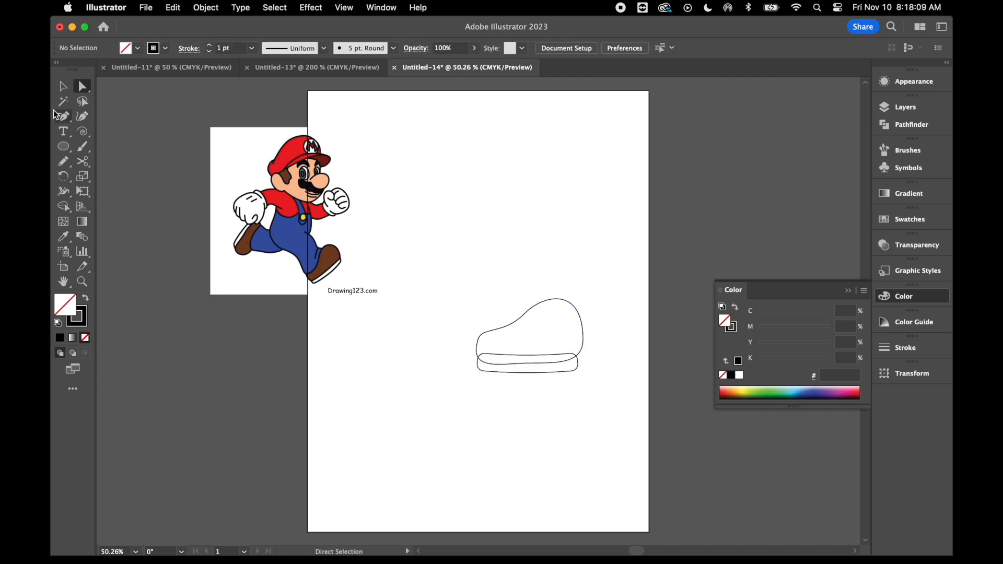
Fill the shoe upper with medium brown and the sole with white
click(63, 86)
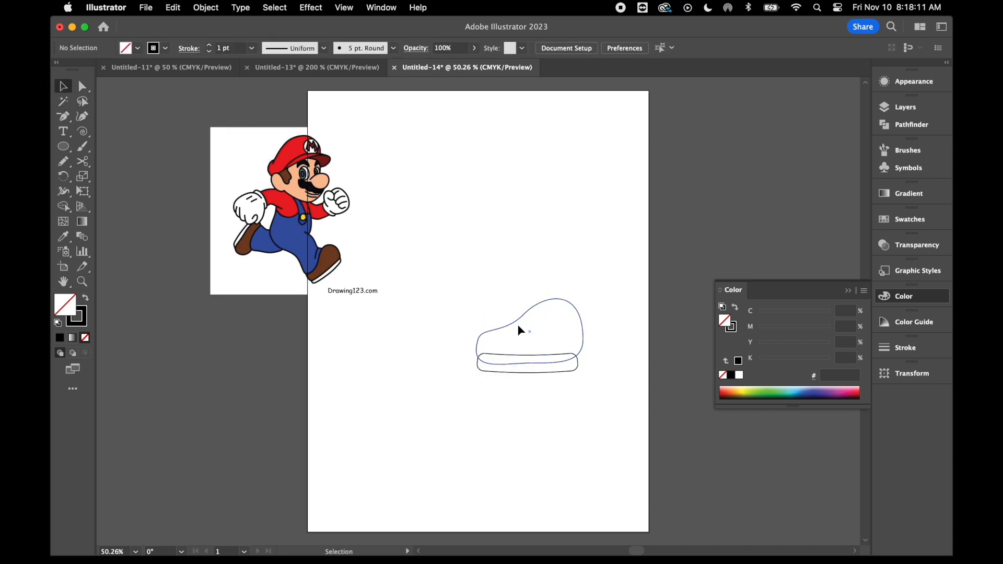
click(583, 318)
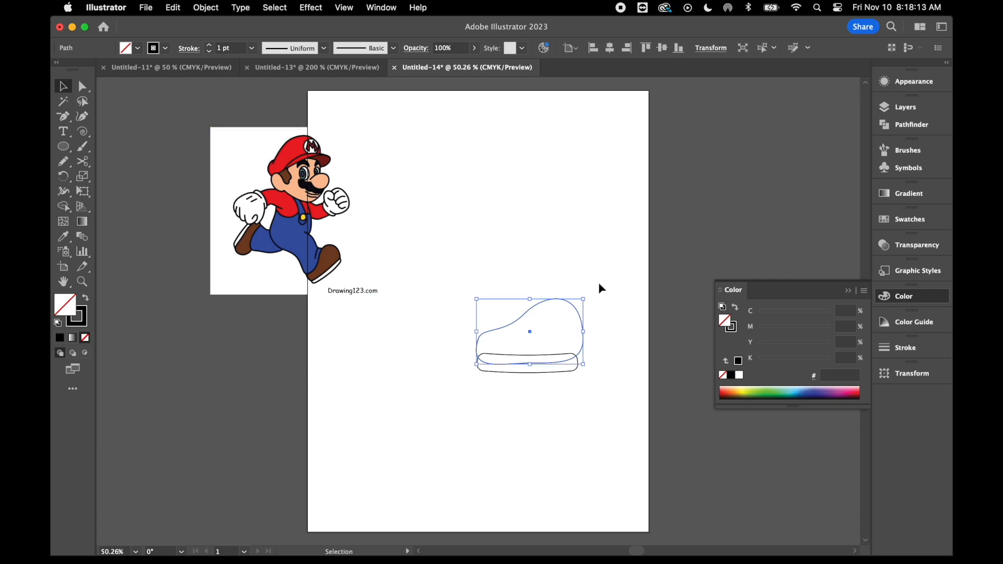
click(911, 220)
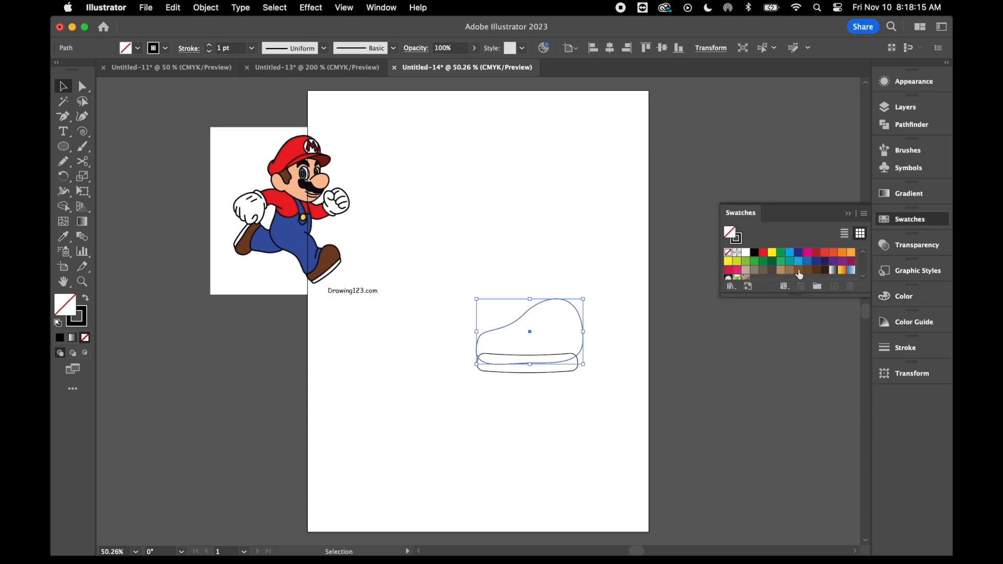
click(798, 271)
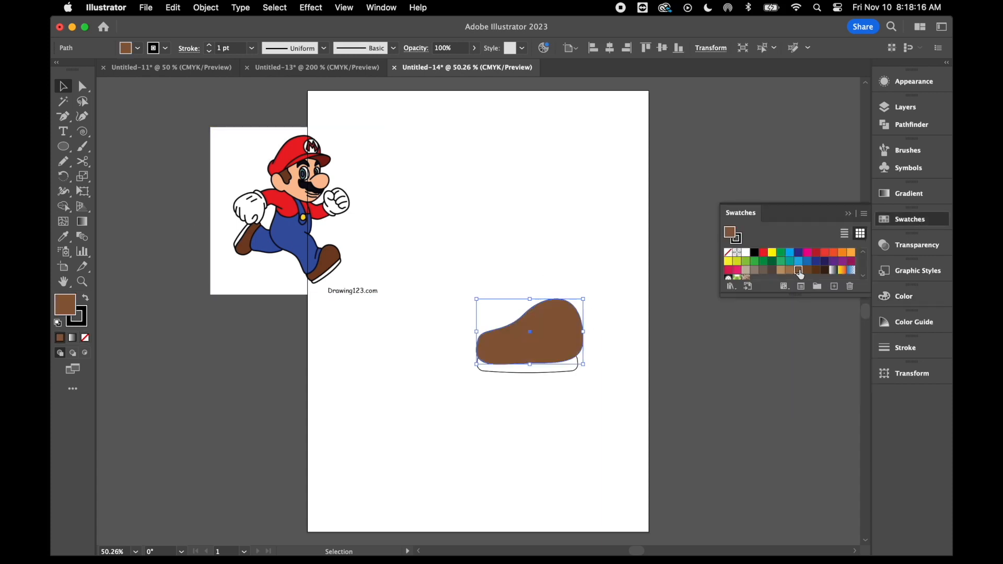
click(562, 373)
click(747, 254)
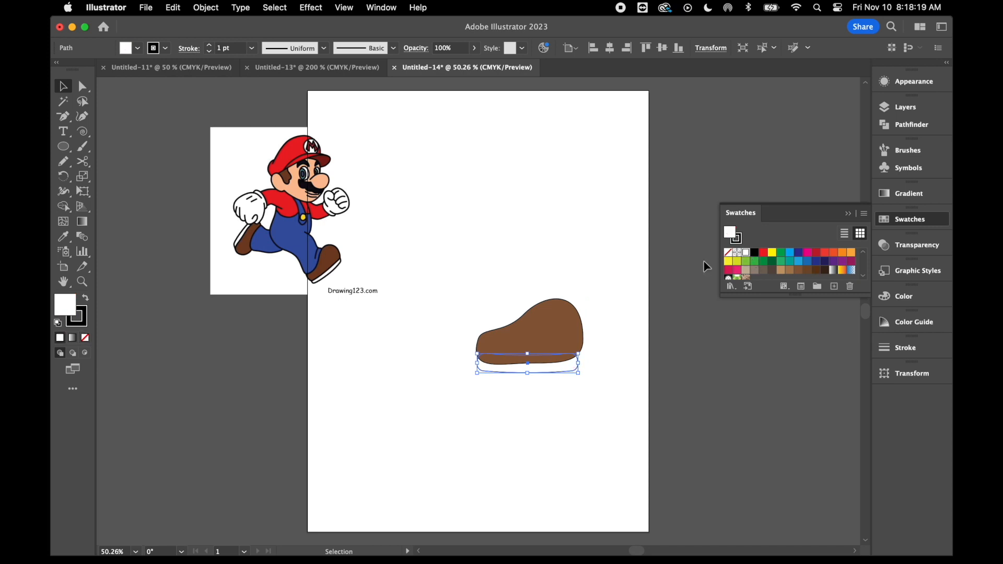
Group the shoe upper with the sole and move the shoe off the artboard onto the canvas at its right
drag(524, 250, 604, 407)
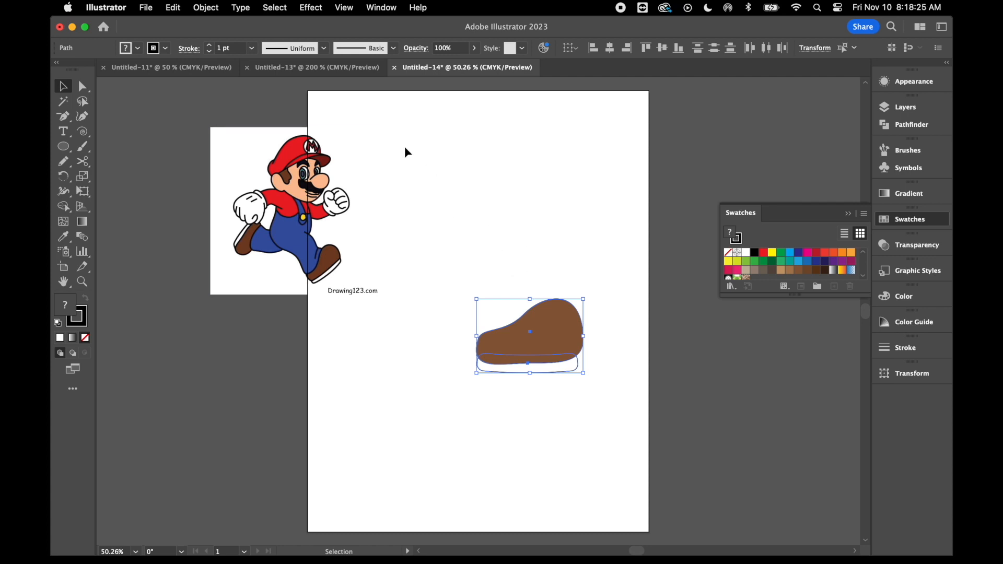
right_click(469, 176)
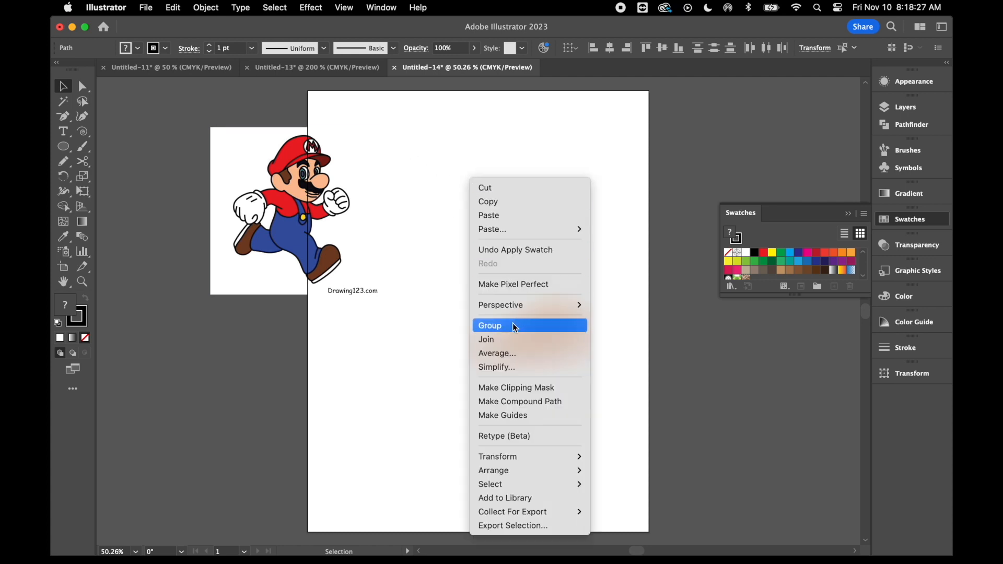
click(538, 326)
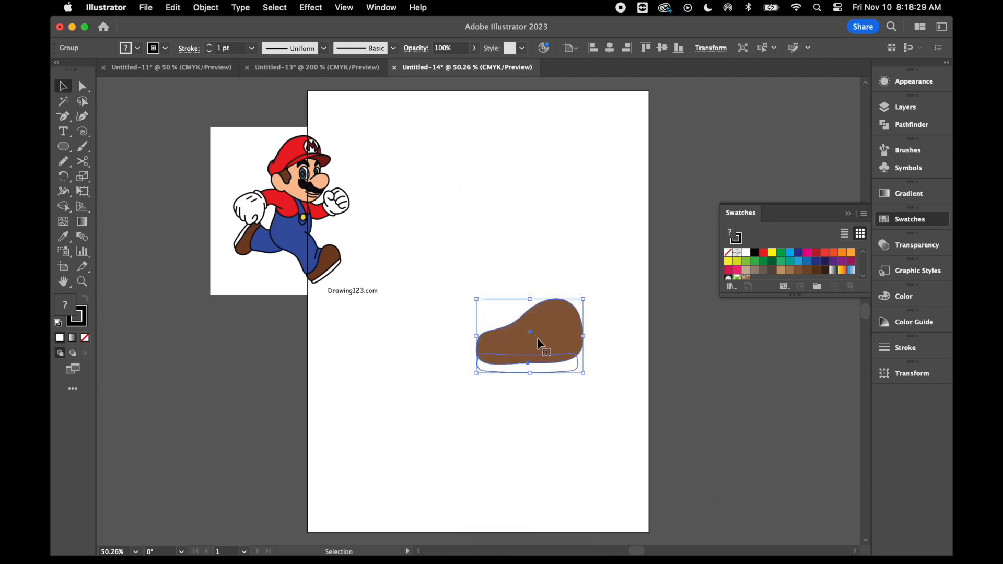
click(618, 341)
drag(560, 340, 732, 380)
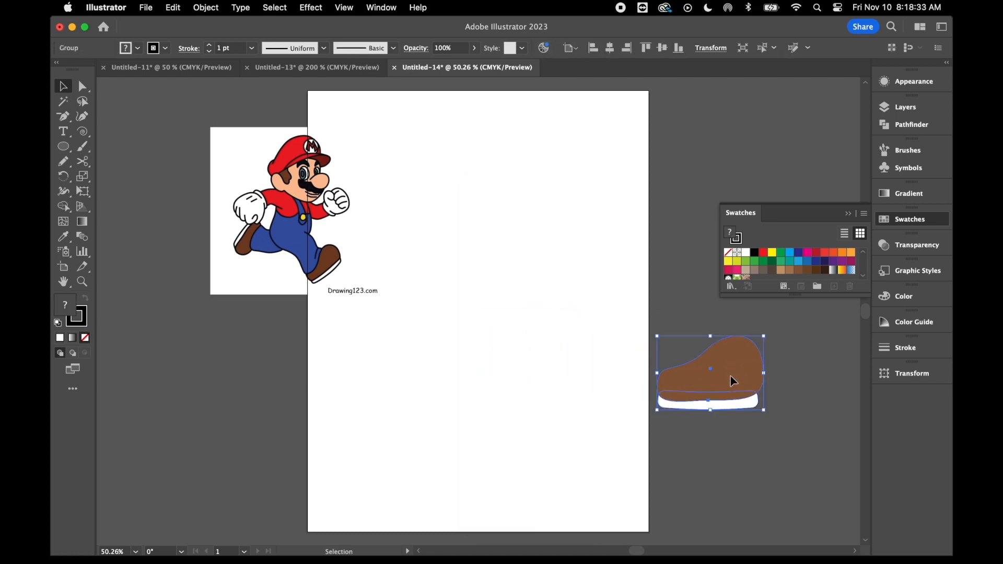
Draw a tall white ellipse on the upper artboard and reshape it into a pear-like body, narrow at the top and bulging at the lower left
click(68, 150)
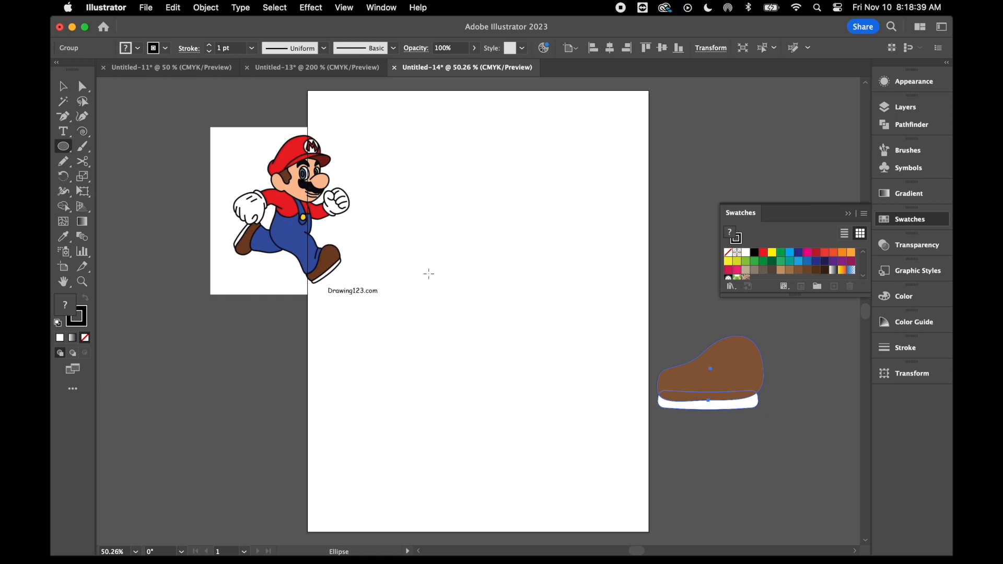
drag(466, 195, 562, 328)
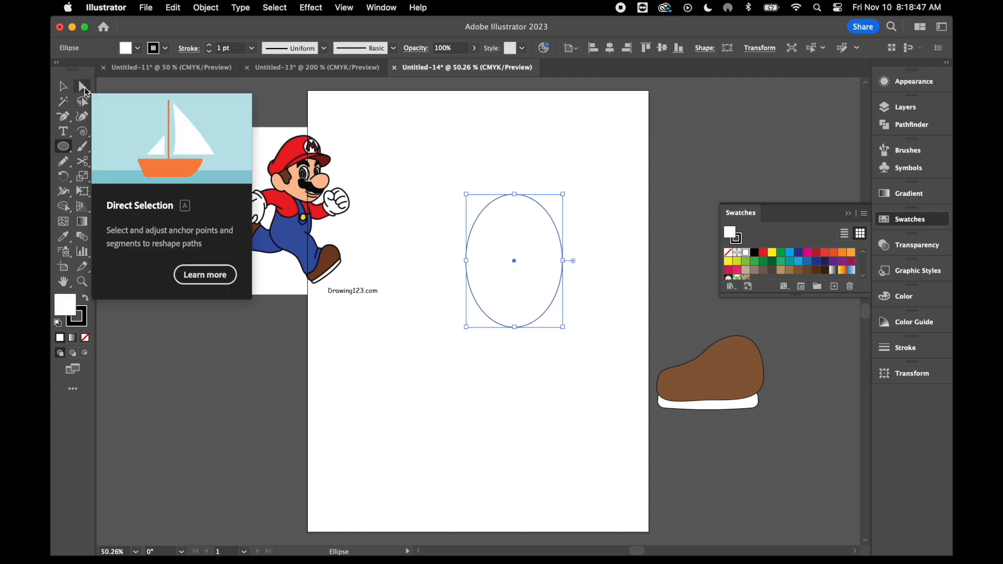
click(84, 88)
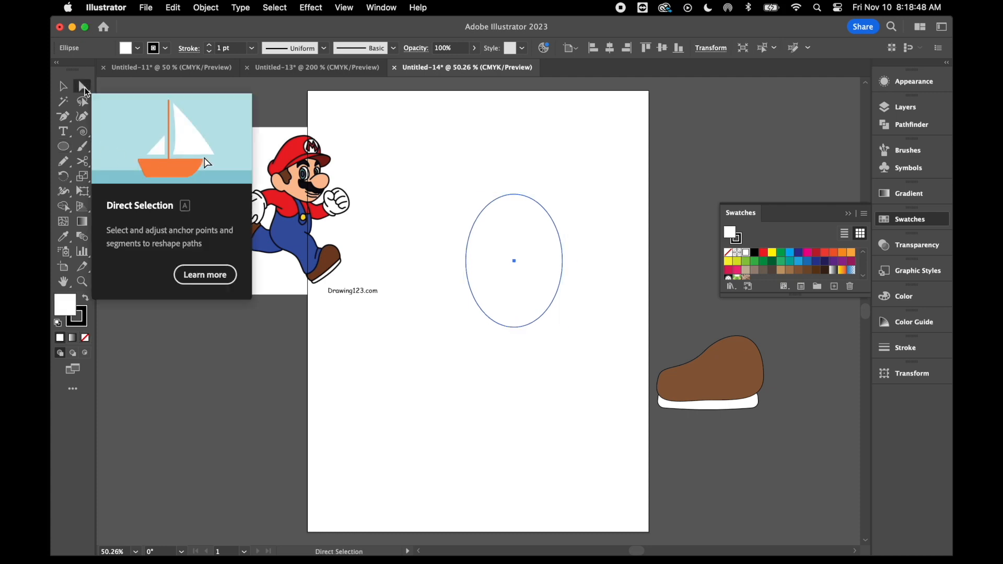
click(515, 327)
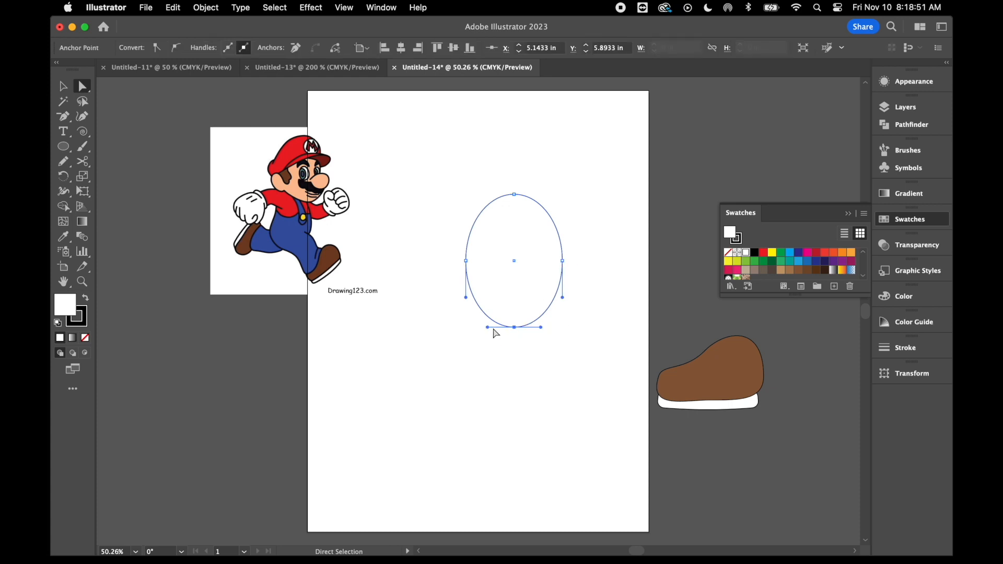
drag(488, 327, 448, 316)
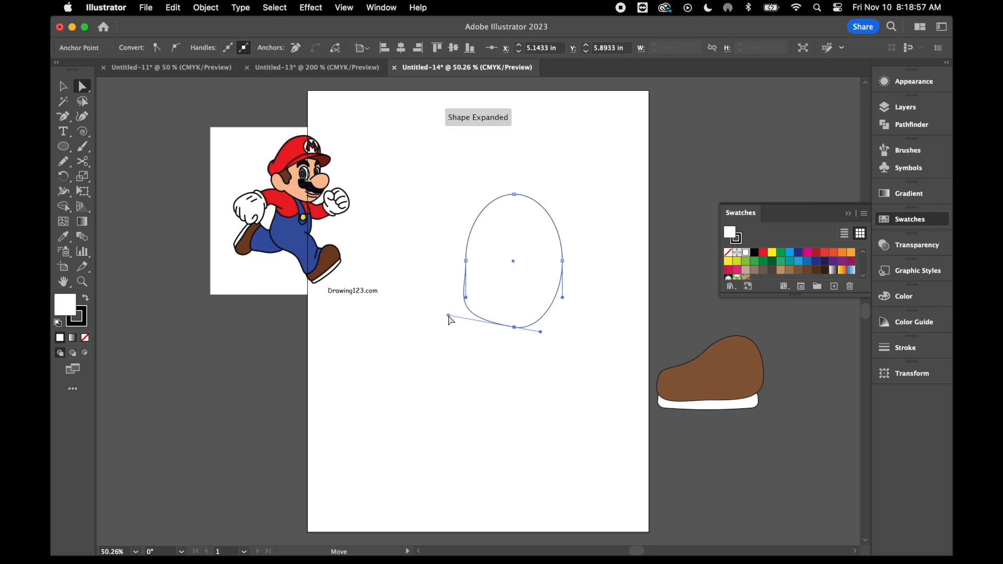
drag(514, 194, 497, 194)
drag(466, 261, 476, 261)
drag(476, 298, 469, 283)
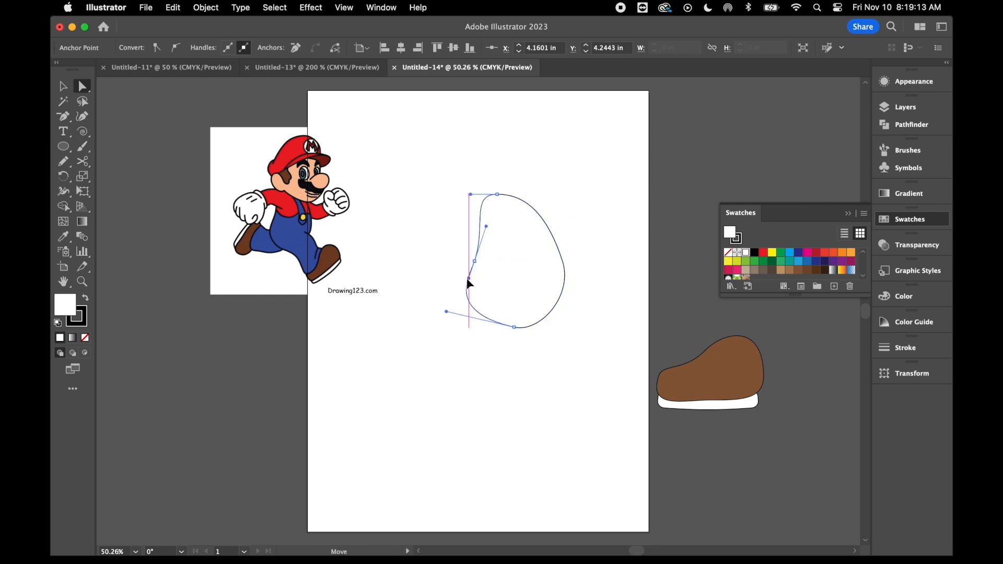
drag(562, 261, 552, 261)
click(464, 316)
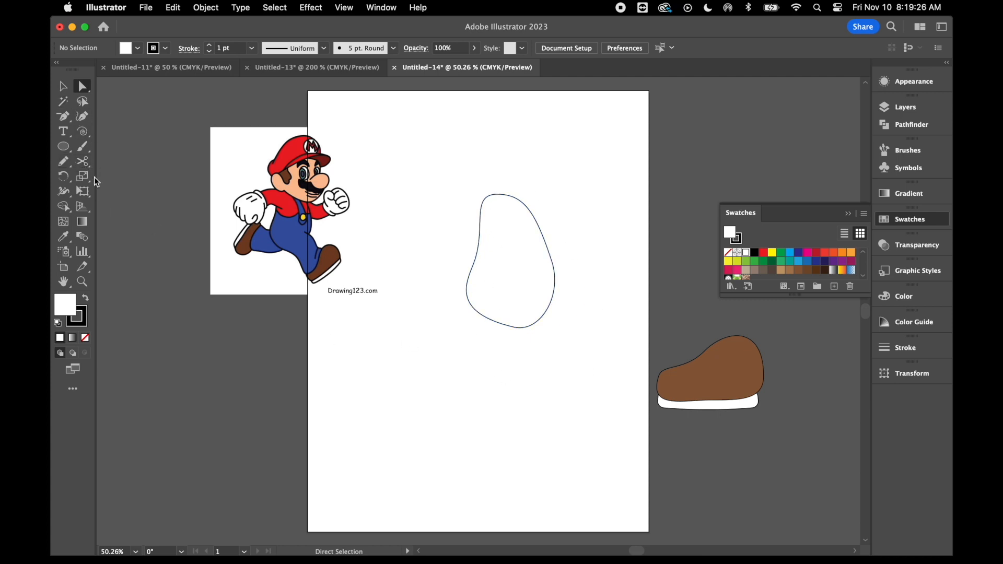
Draw a small ellipse without fill over the upper-left end of the body shape and shift it slightly up and left
drag(68, 146, 121, 176)
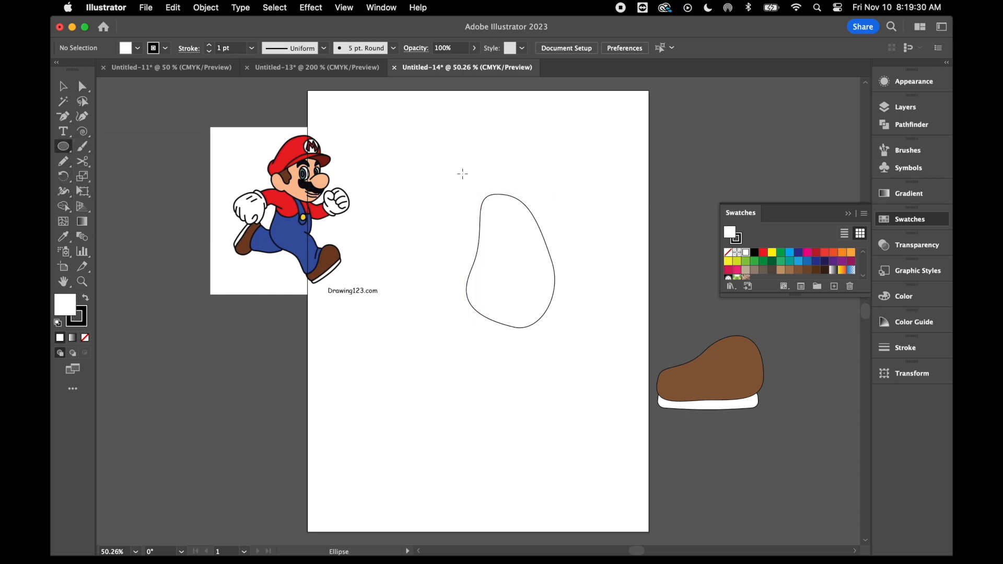
drag(463, 175, 516, 237)
click(64, 86)
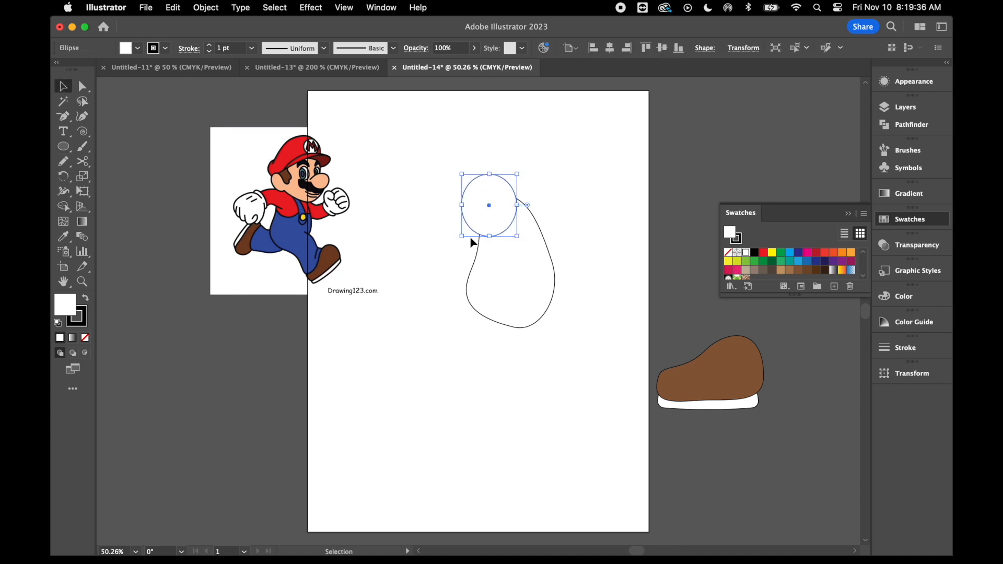
click(86, 337)
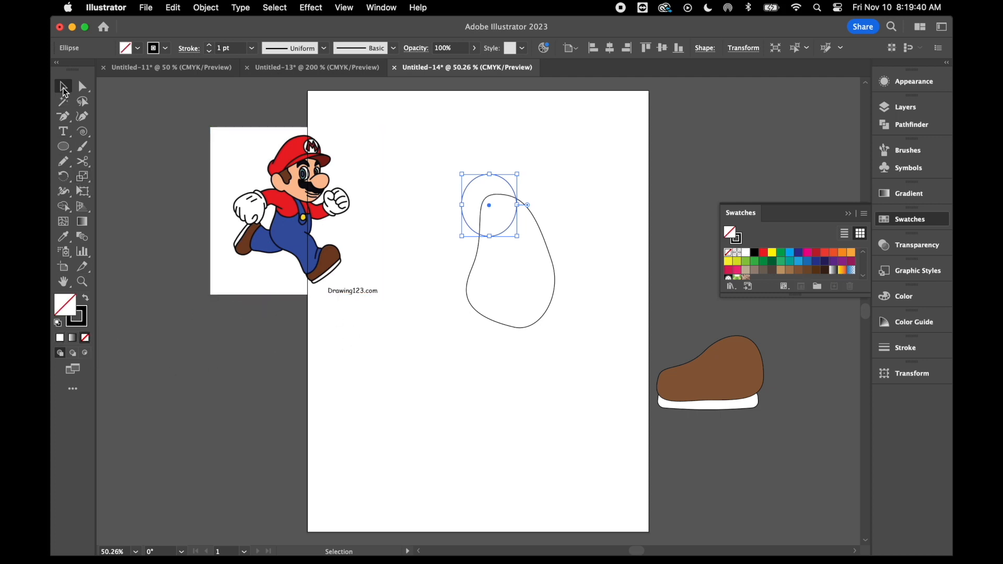
drag(489, 206, 482, 203)
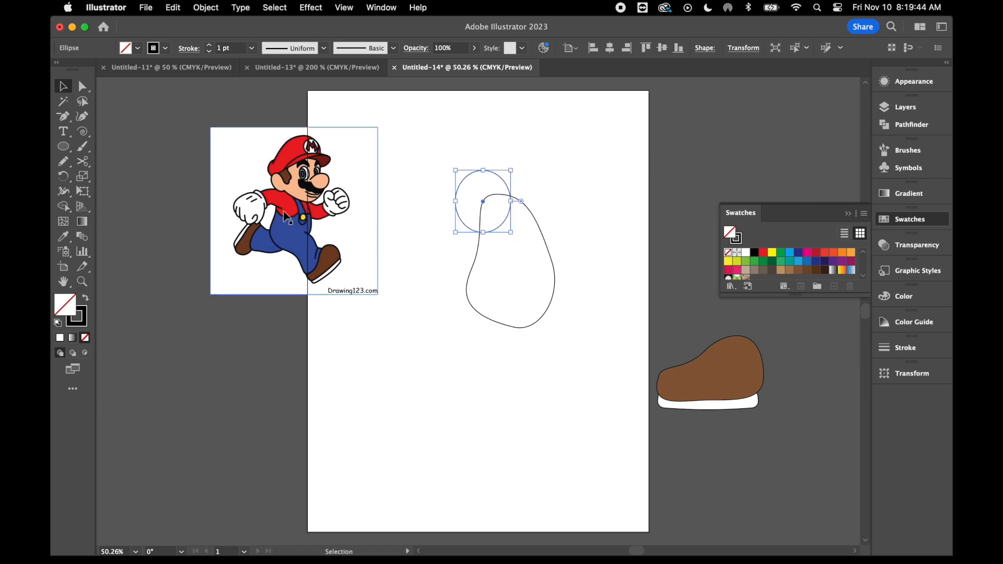
Divide the body shape along the overlapping circle at its upper-left end and ungroup the resulting pieces
click(299, 217)
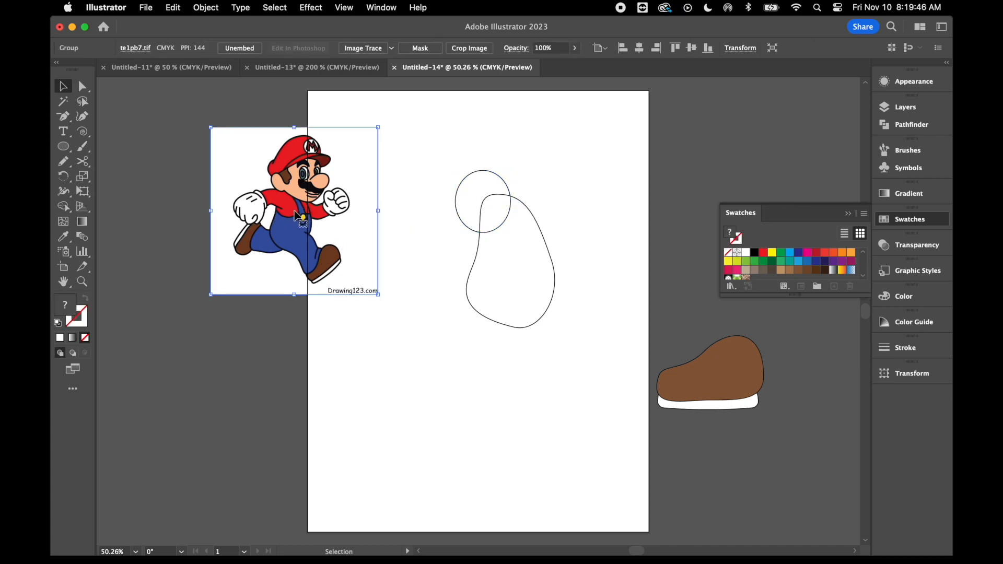
click(473, 197)
drag(441, 165, 521, 225)
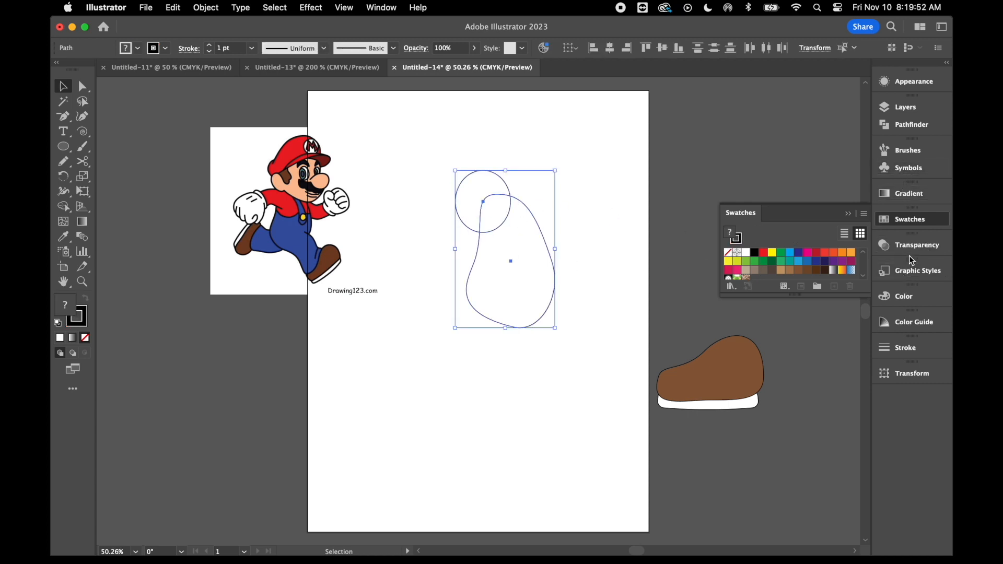
click(897, 129)
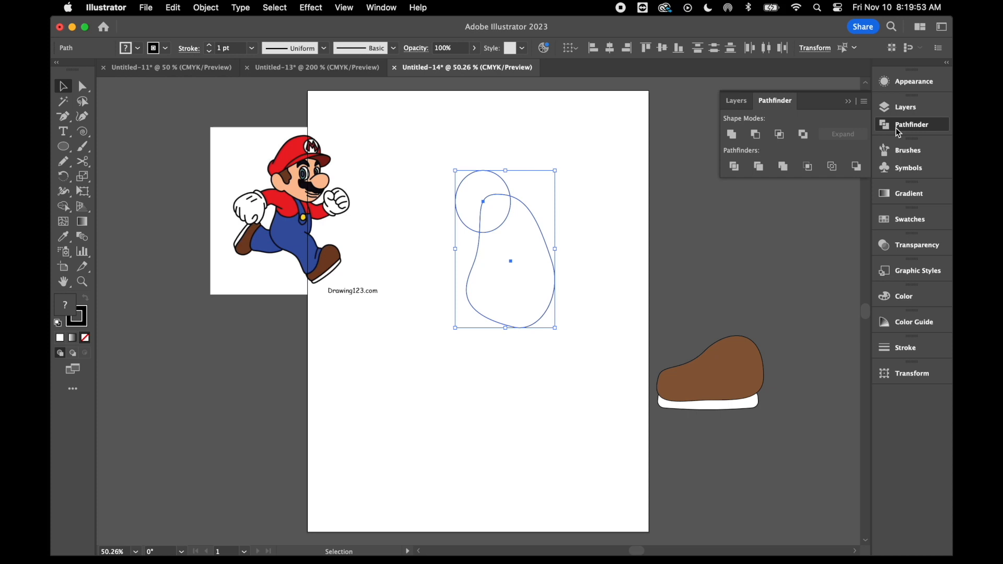
click(373, 8)
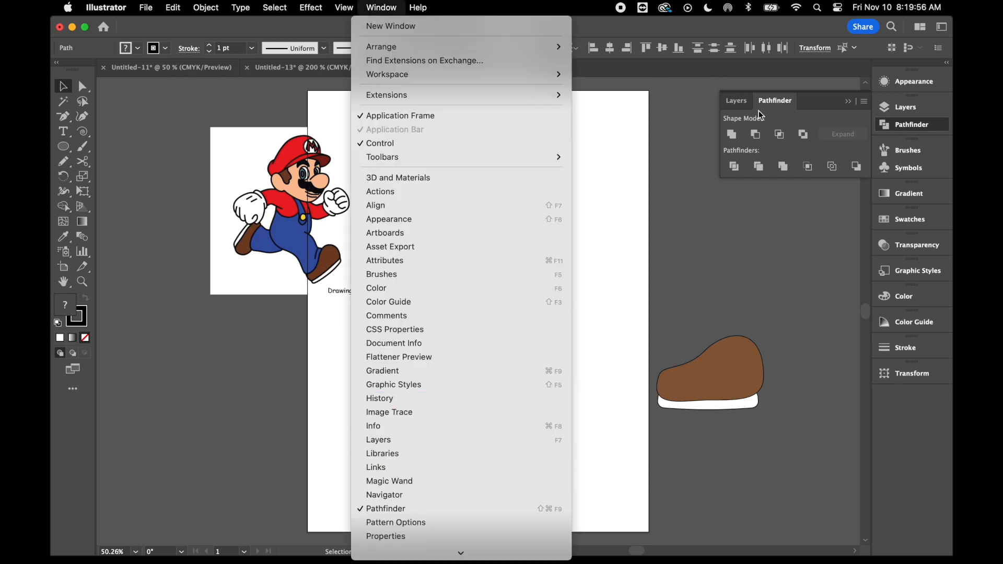
click(735, 167)
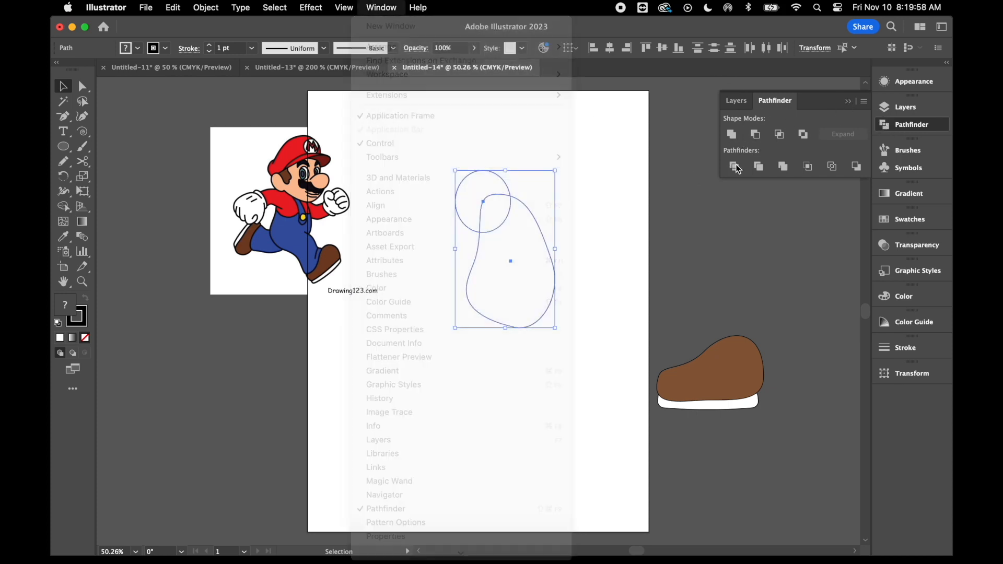
right_click(606, 212)
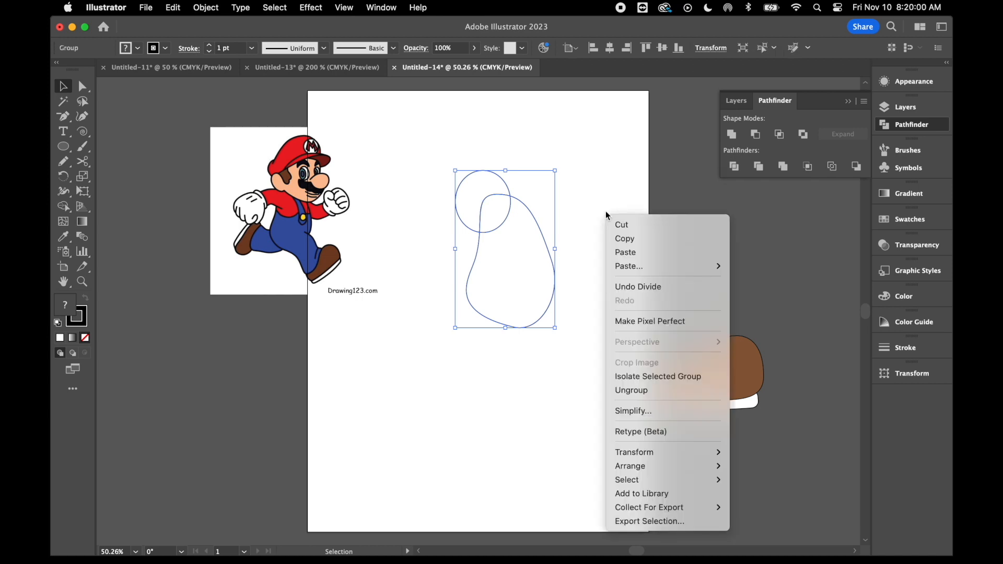
click(638, 393)
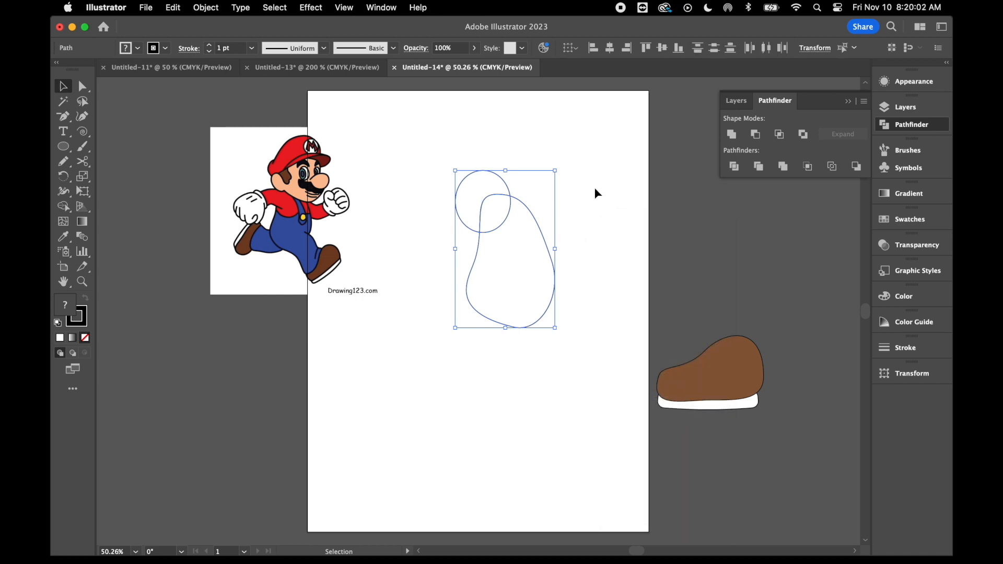
Delete the part of the circle lying outside the body shape
click(522, 172)
click(498, 175)
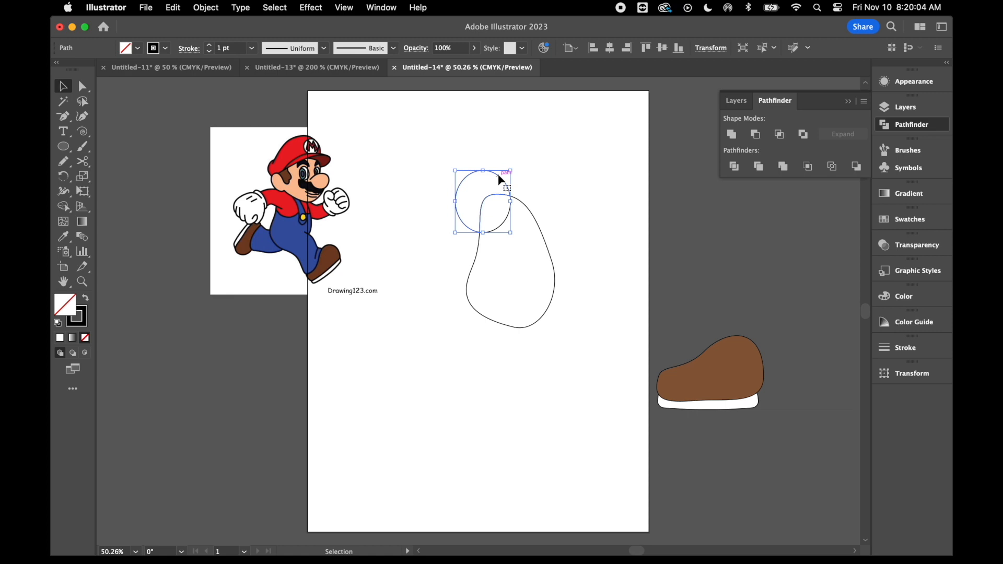
key(Delete)
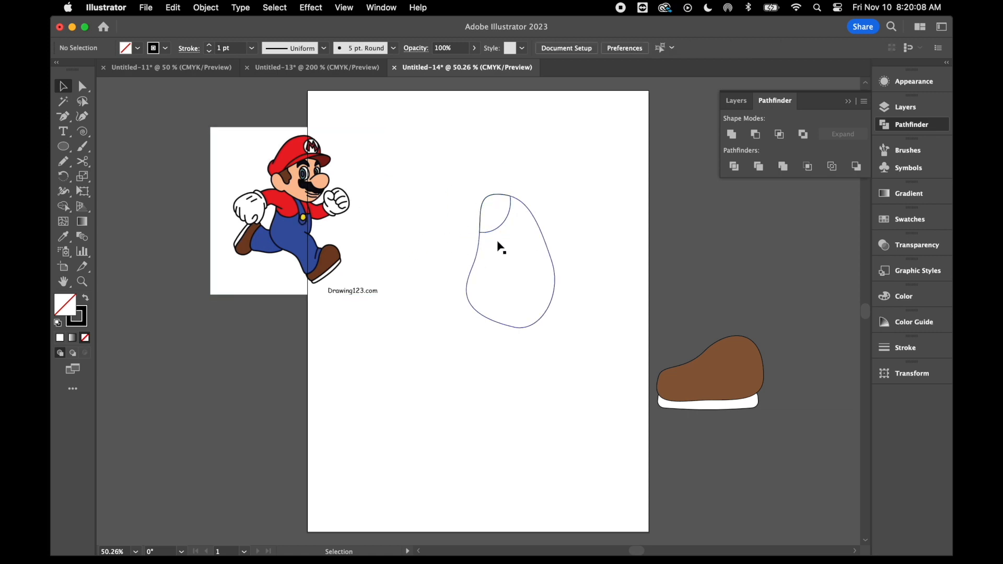
Undo the deletion and ungrouping, and rework the cut at the body's upper-left end into a narrower rounded section
key(ctrl+z)
key(ctrl+z)
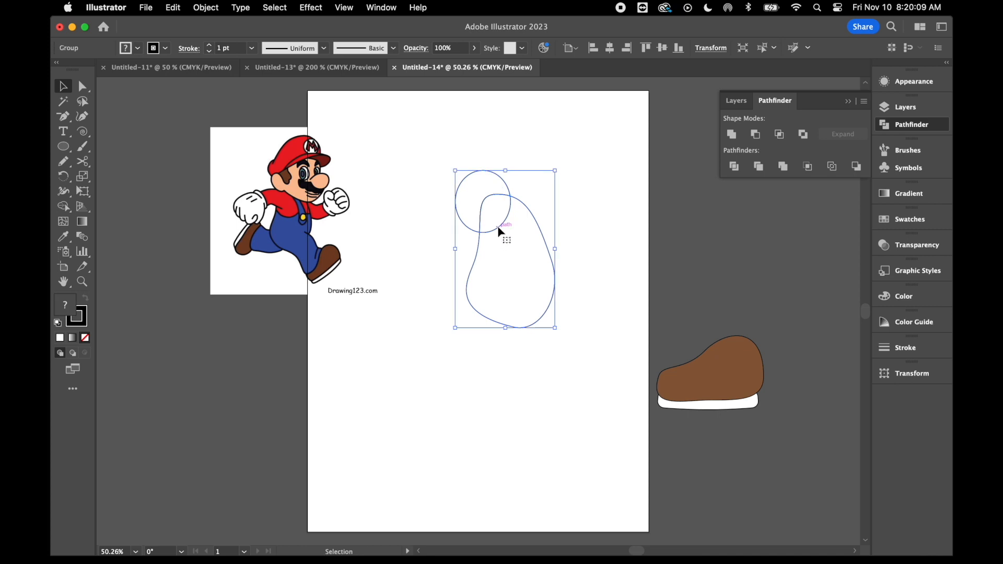
click(591, 184)
drag(494, 230, 495, 235)
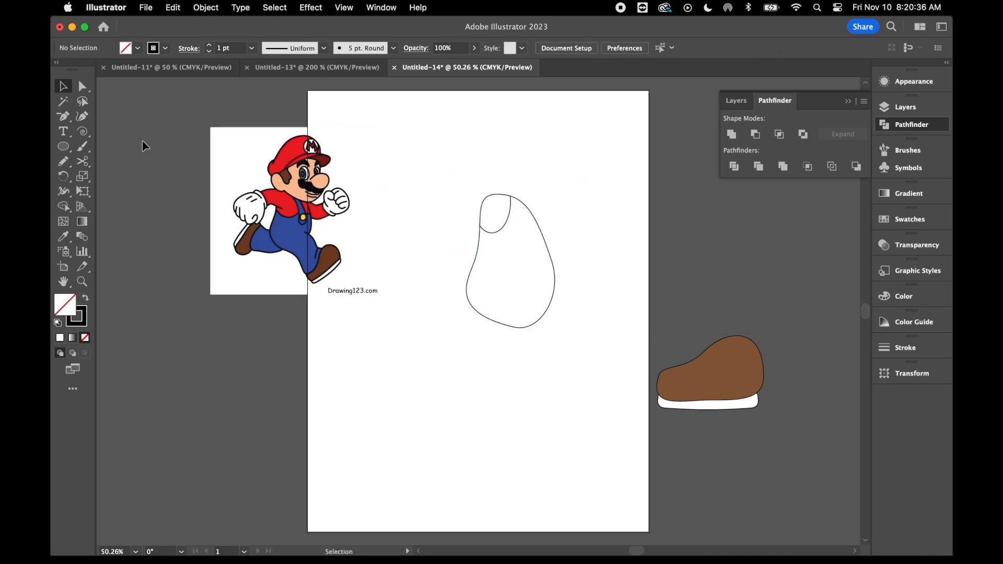
Draw a small ellipse without fill over the body's upper-right edge, slightly overlapping the rounded section beside it
click(63, 147)
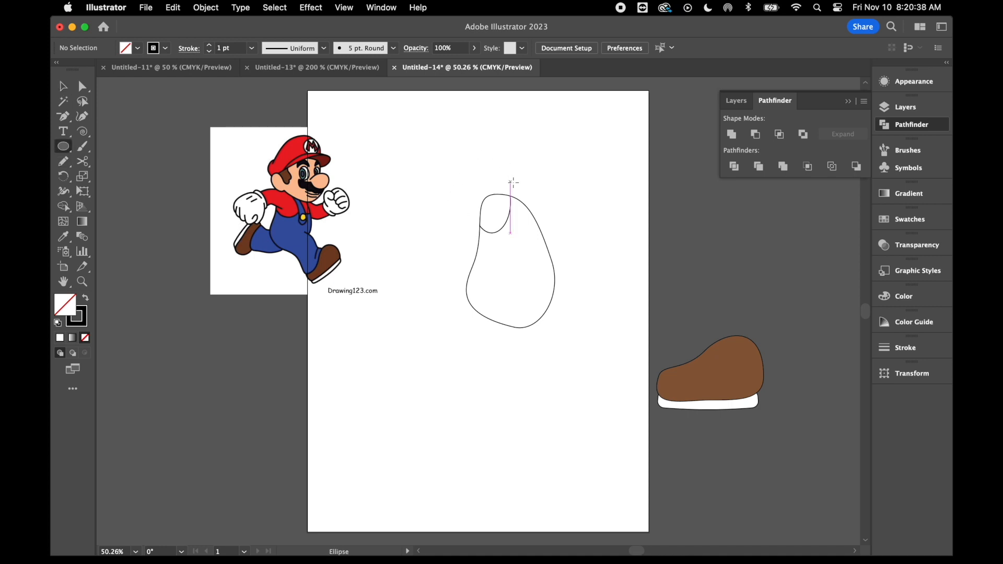
drag(505, 180, 544, 225)
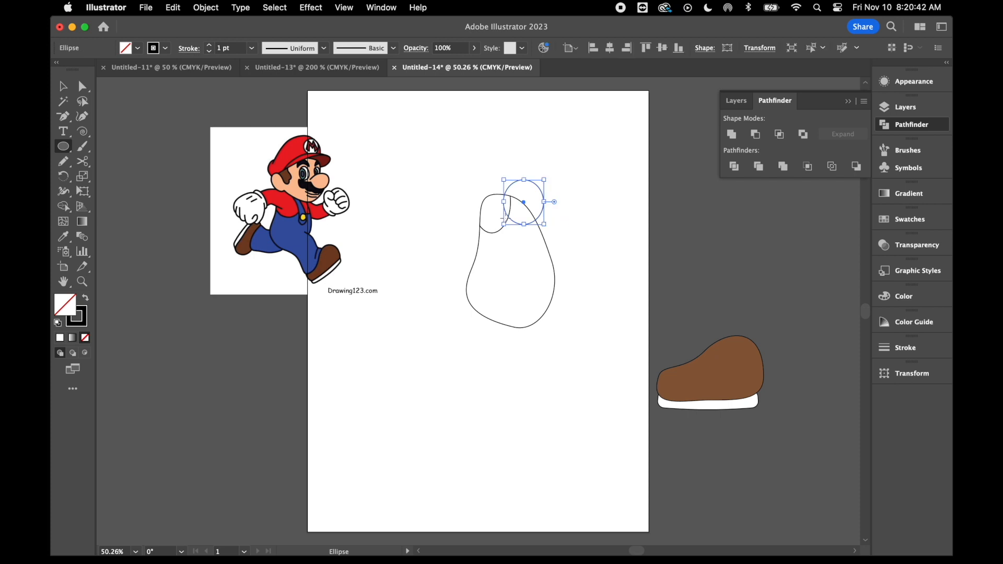
click(62, 87)
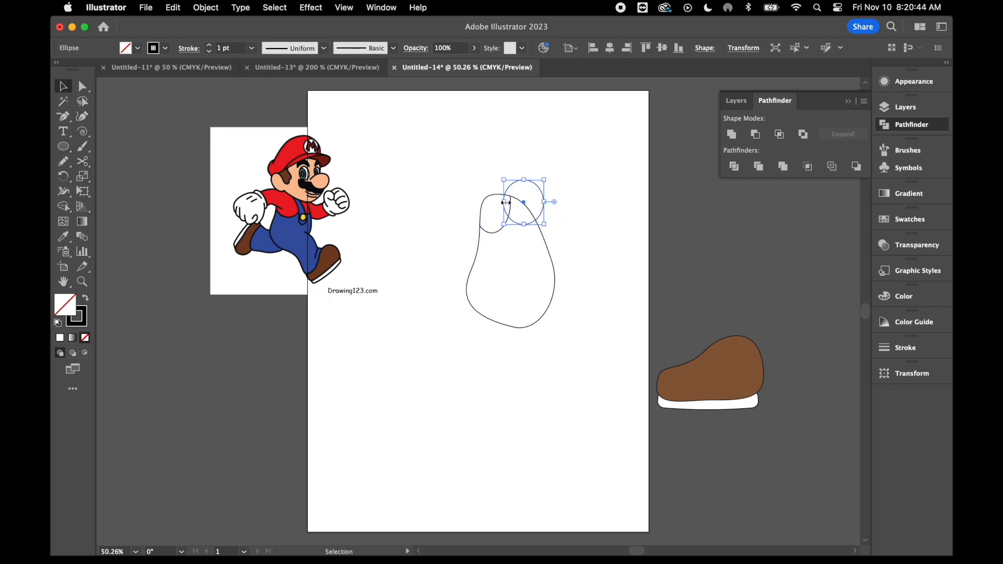
drag(504, 202, 505, 205)
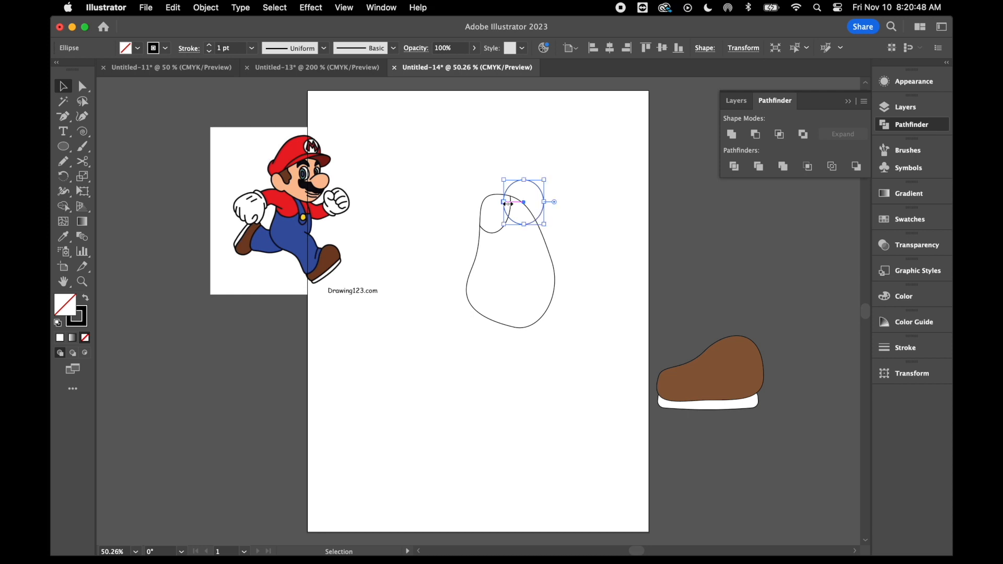
Divide the body shapes along the new ellipse and ungroup the resulting pieces
click(483, 146)
drag(487, 153, 563, 229)
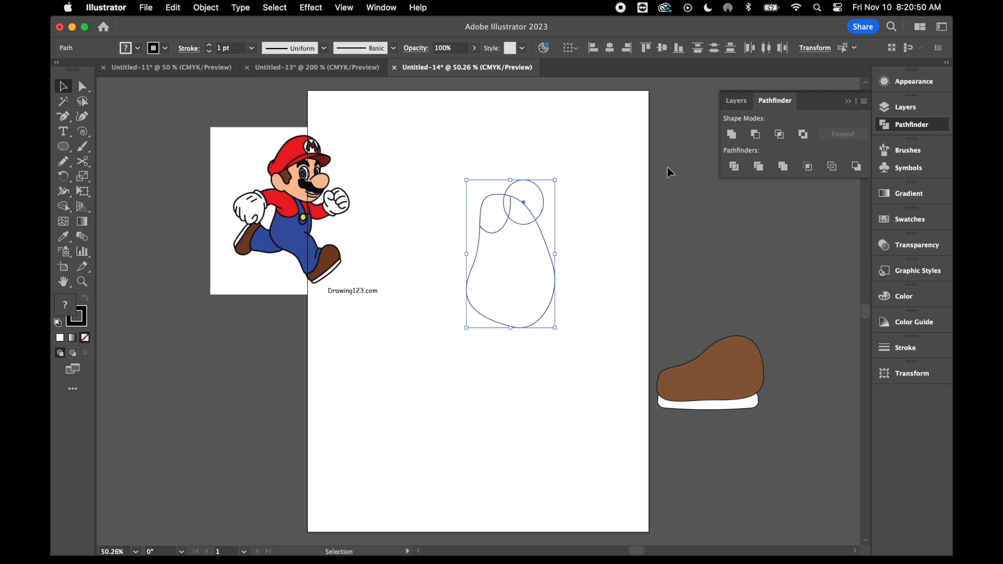
click(735, 167)
right_click(625, 219)
click(659, 395)
Delete the part of the second ellipse that lies outside the body
click(609, 301)
click(543, 207)
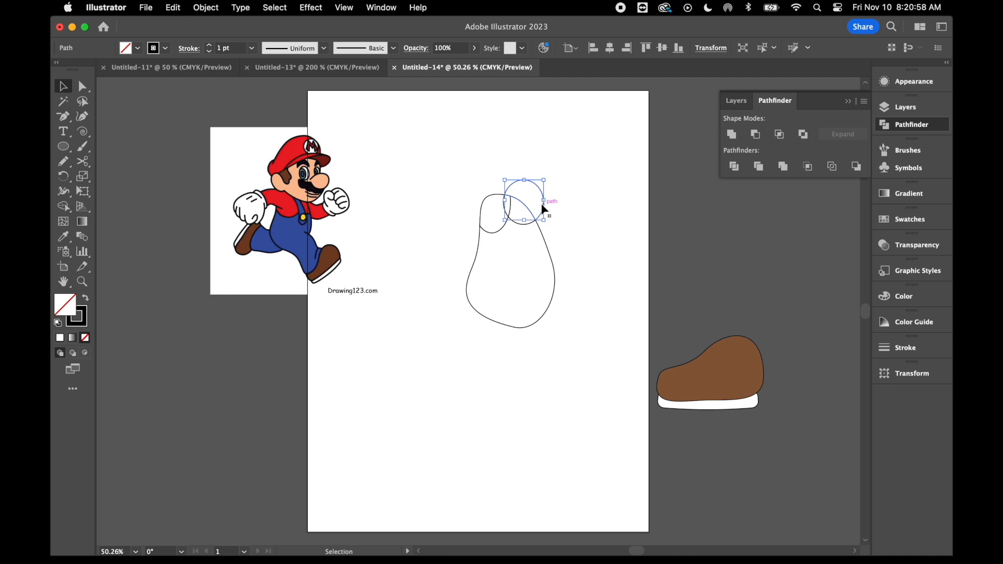
key(Delete)
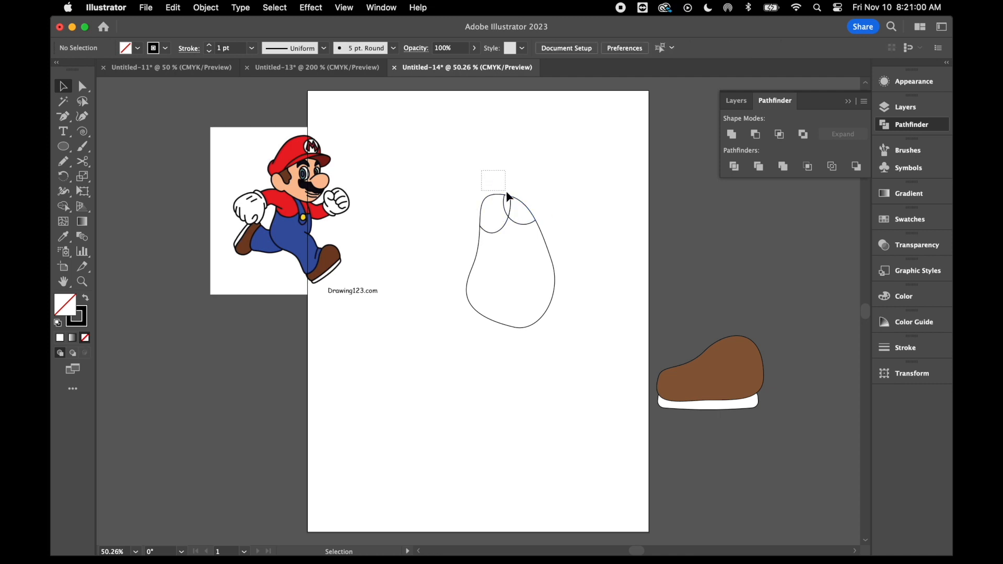
Unite the two rounded sections at the top of the body into a single shirt shape
drag(529, 209, 528, 209)
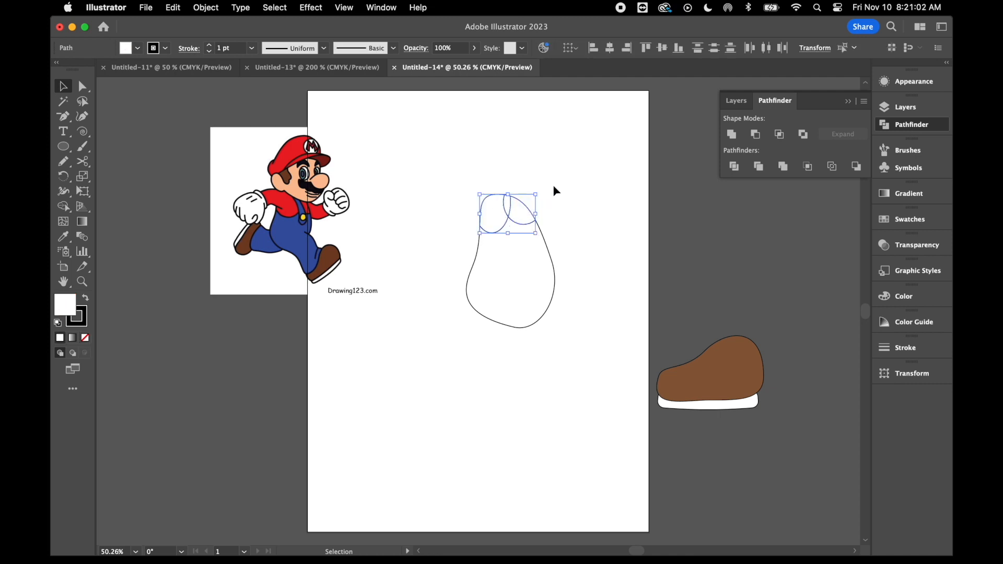
click(733, 134)
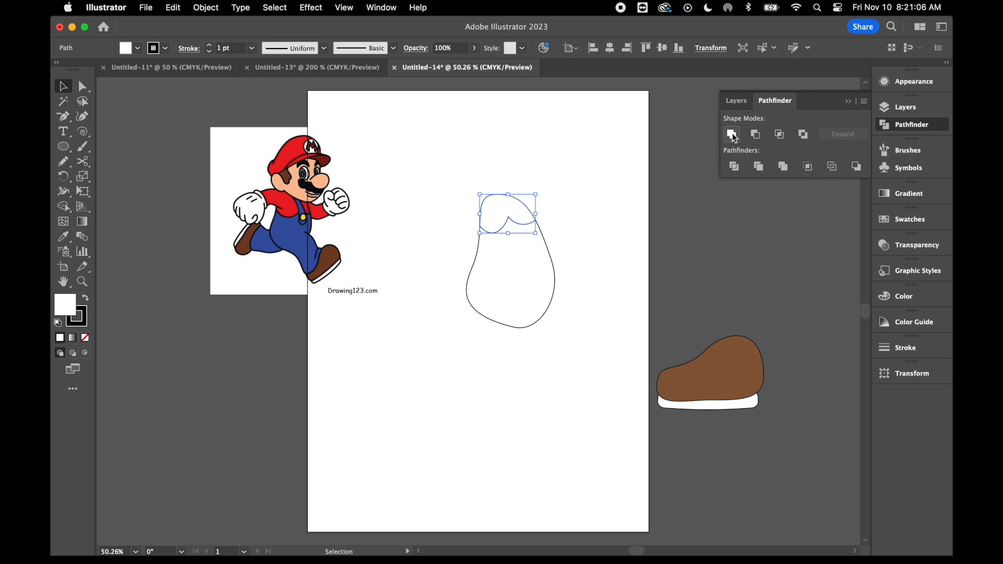
click(610, 205)
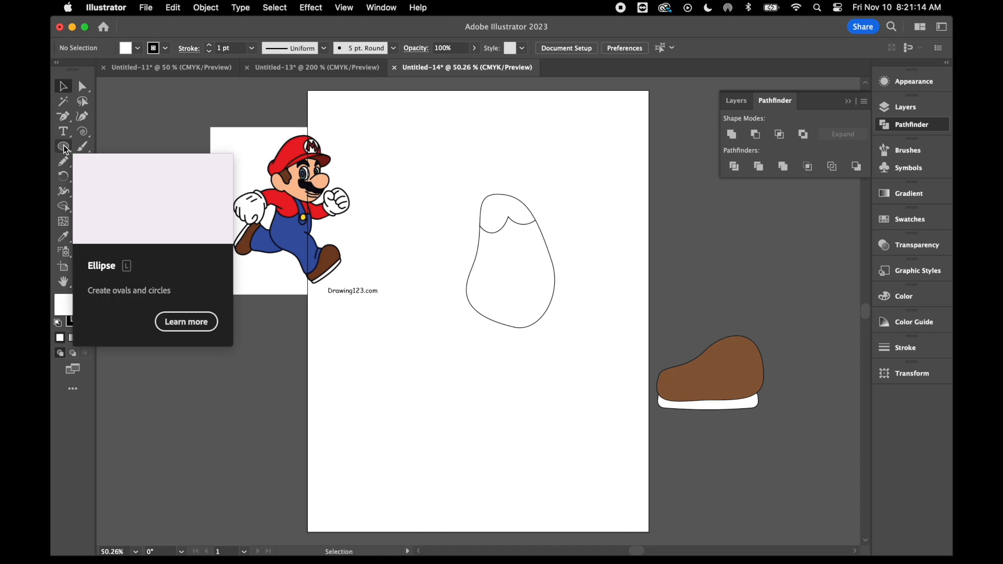
Draw a narrow upright rectangle right of the body and pull an added anchor point at its lower edge's middle down into a tip
drag(64, 149, 109, 152)
drag(570, 160, 588, 244)
drag(67, 119, 67, 119)
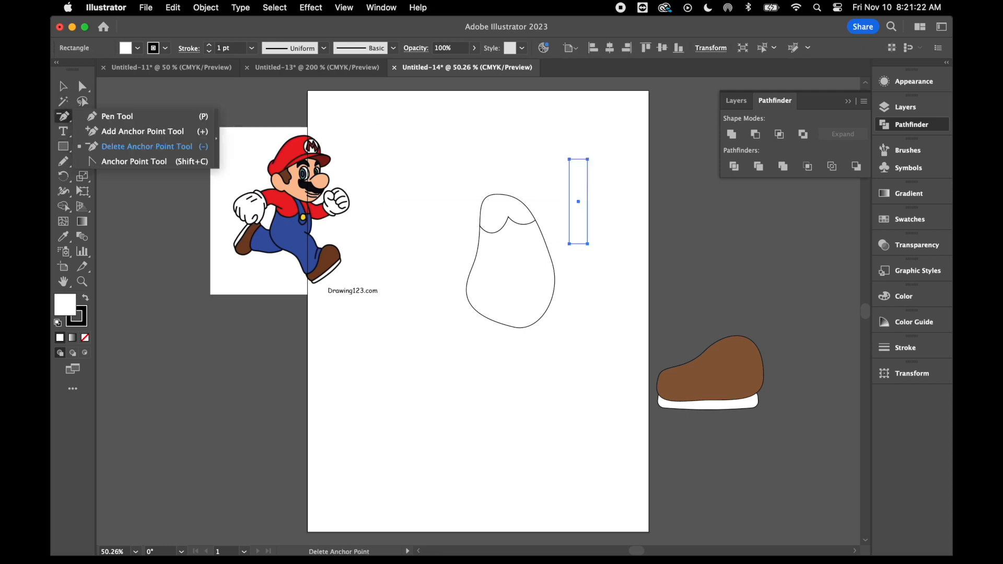
click(113, 136)
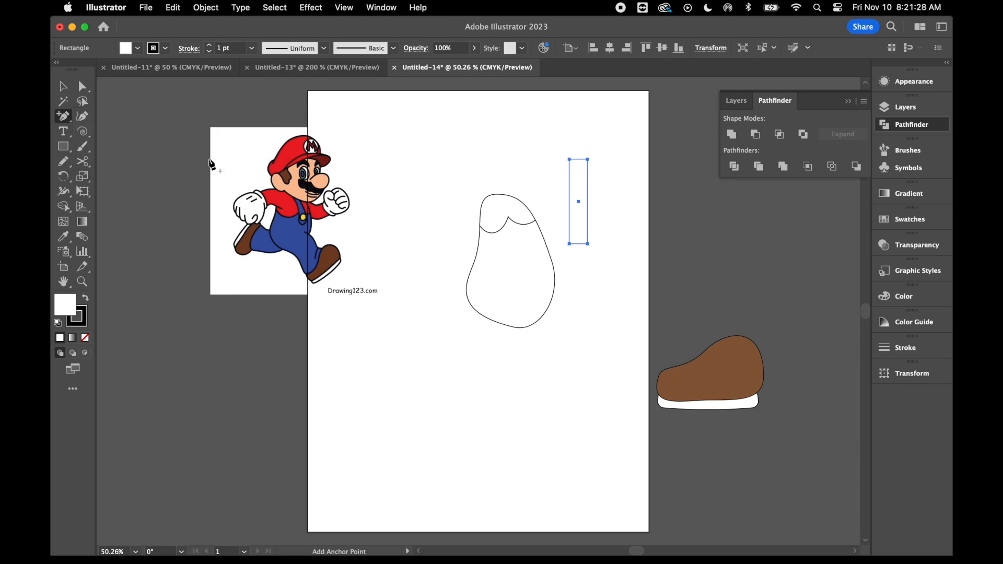
click(579, 244)
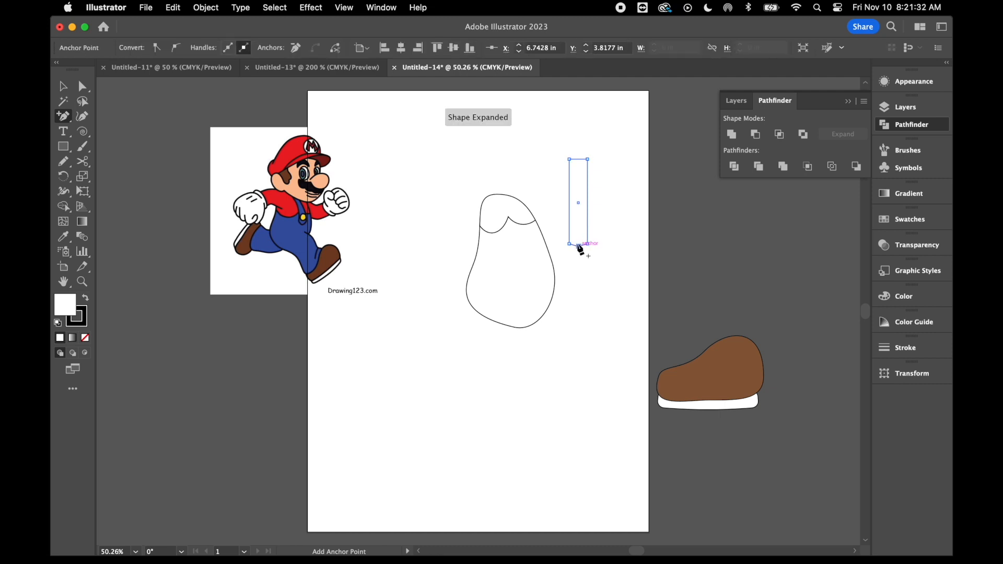
drag(578, 249, 579, 256)
click(63, 86)
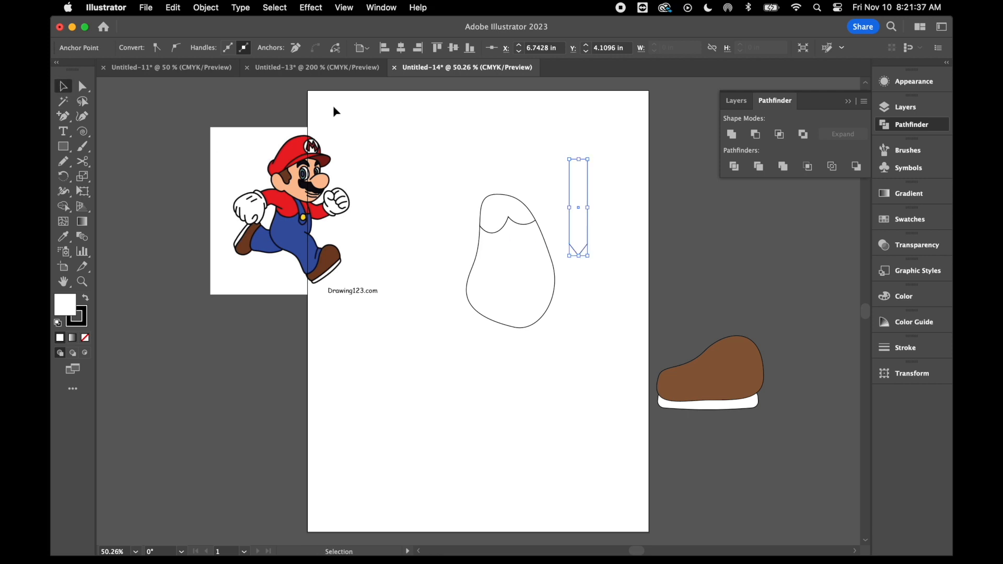
Apply a vertical Arc warp with a -10% bend to the pointed strap and expand its appearance
click(311, 7)
mouse_move(346, 220)
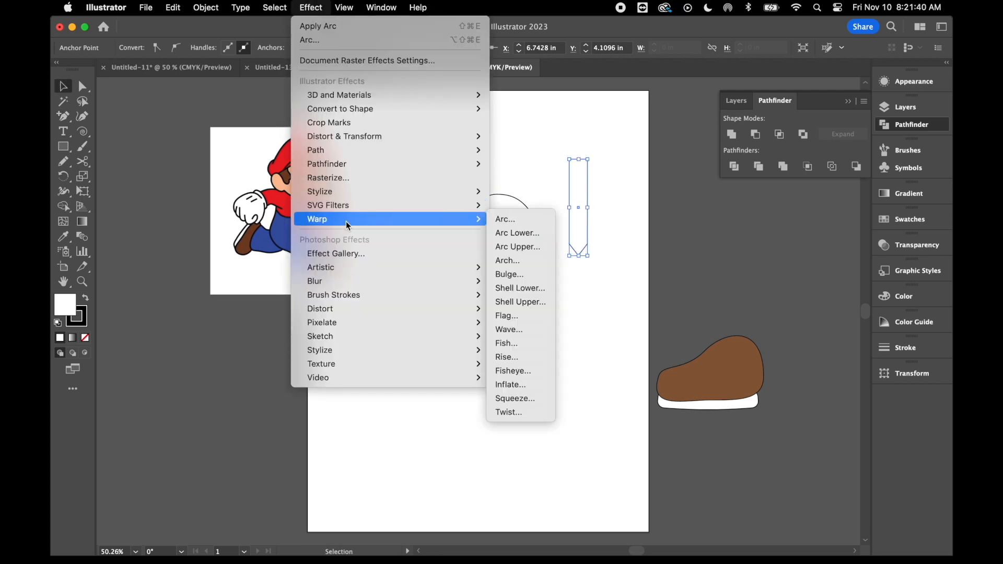
click(519, 219)
click(695, 160)
drag(689, 116, 765, 112)
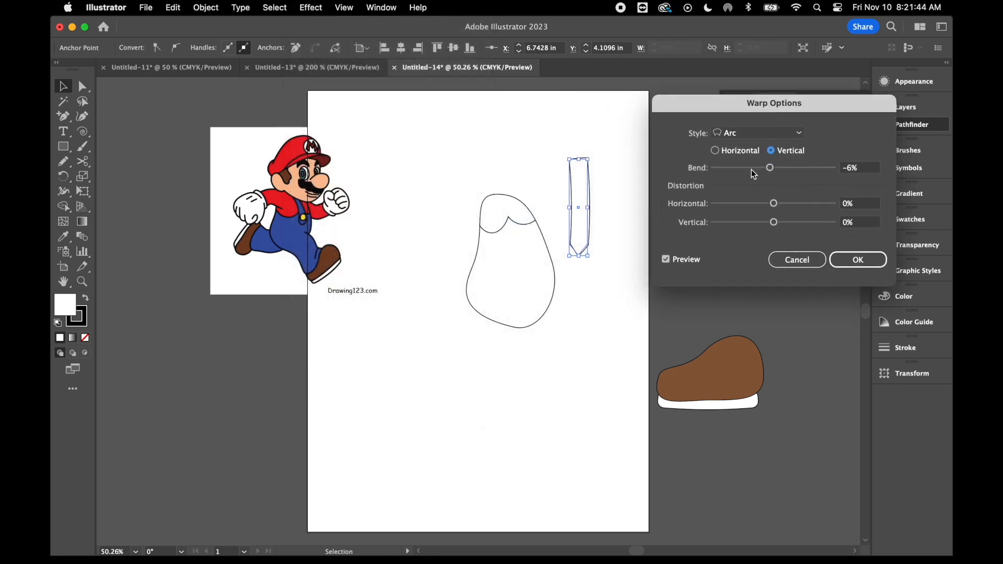
click(773, 169)
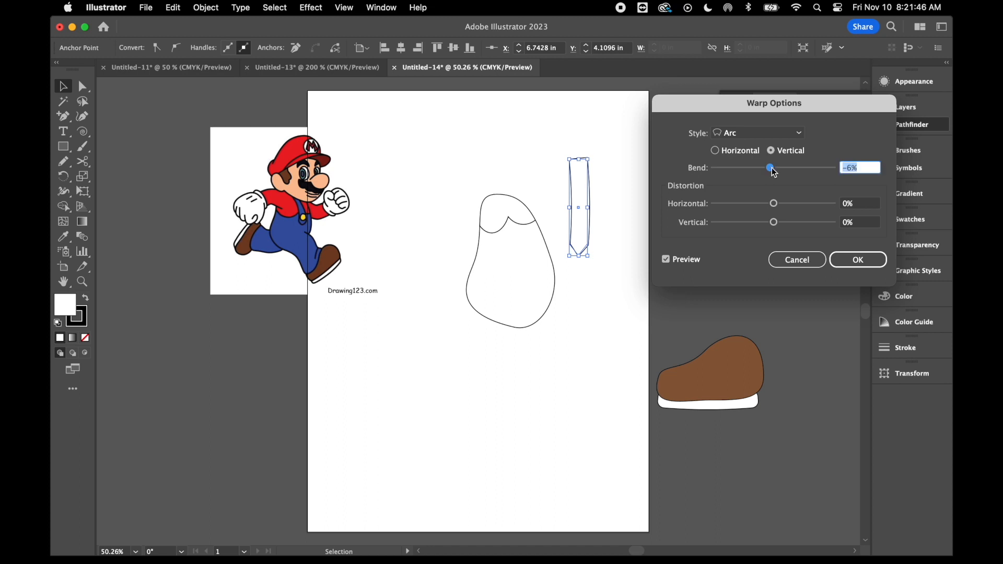
drag(772, 168, 769, 169)
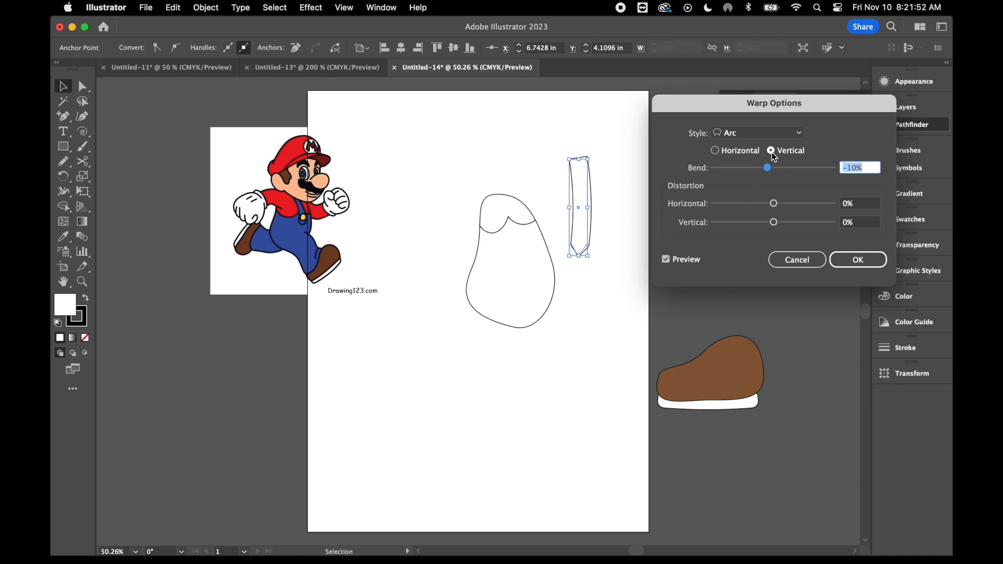
click(859, 260)
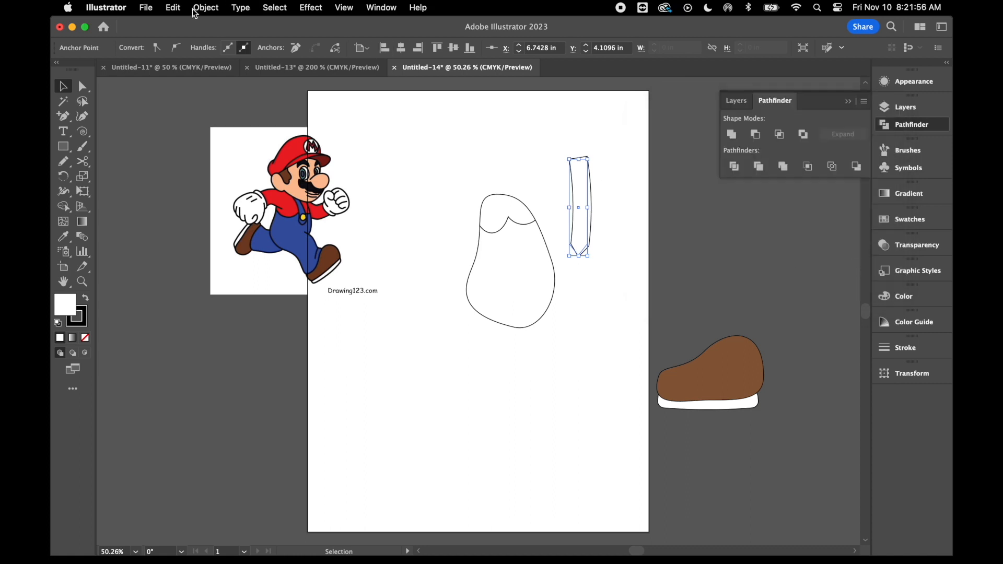
click(206, 8)
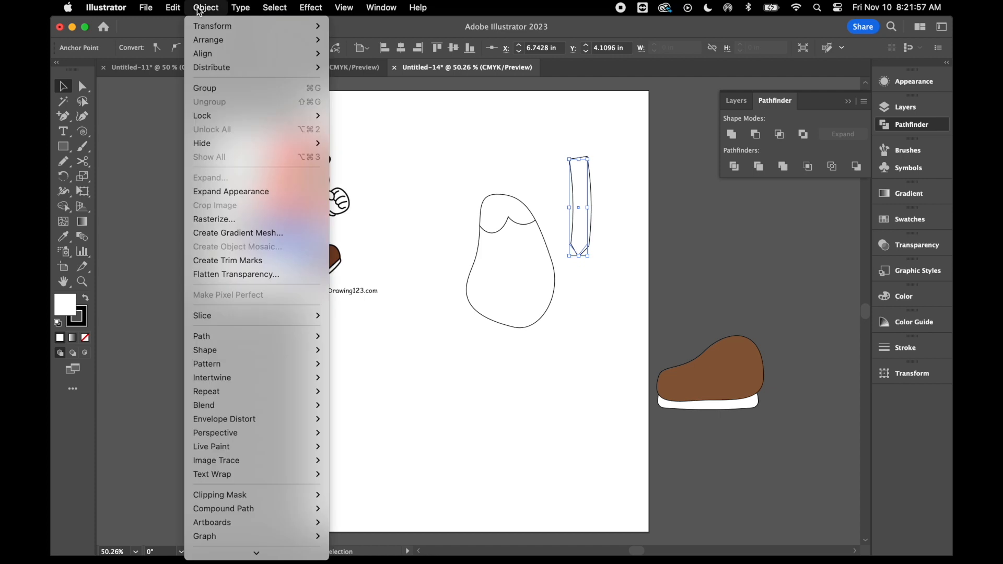
click(244, 194)
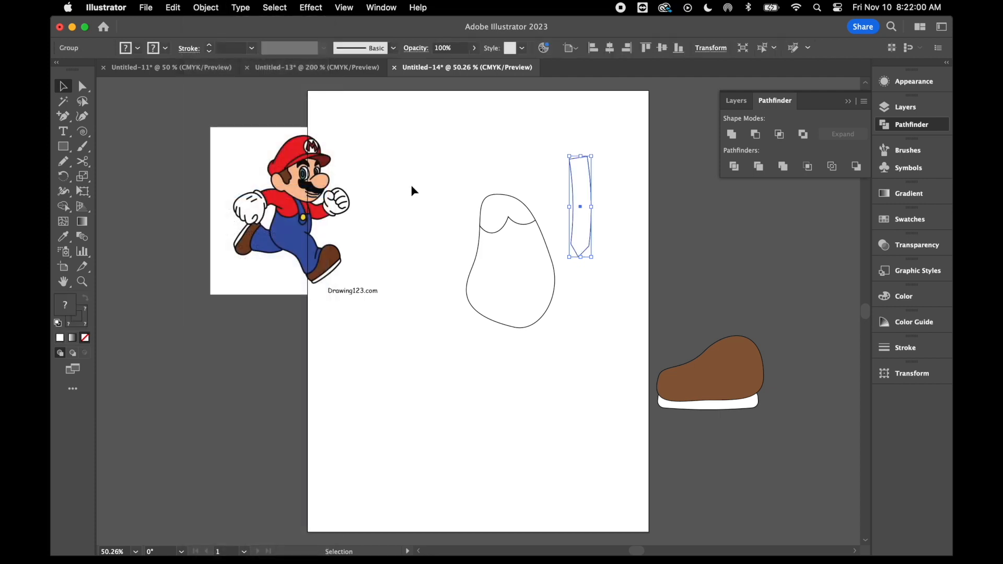
Place the strap over the upper body, shrink it and tilt it so its upper end leans left
drag(584, 212, 514, 219)
drag(524, 163, 502, 170)
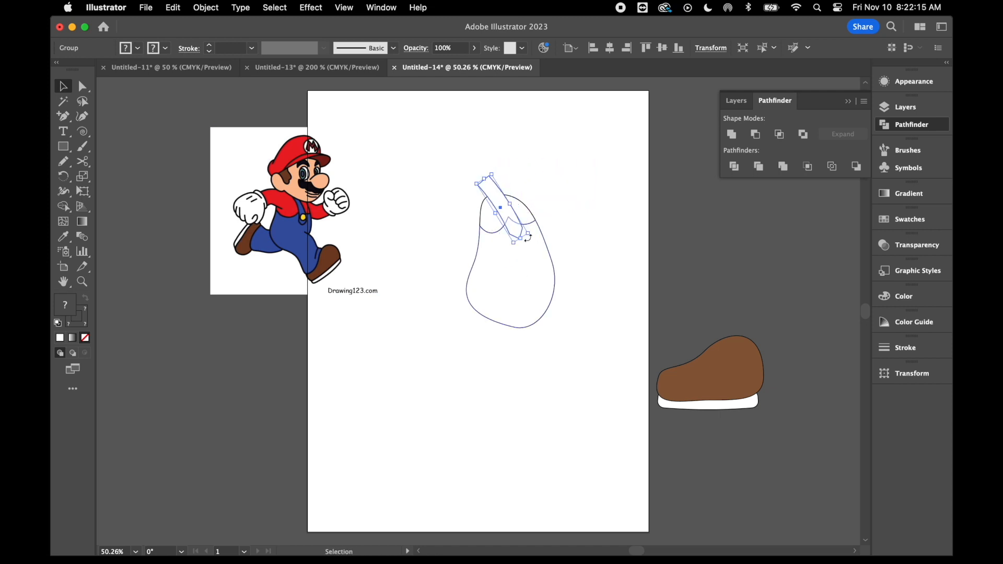
click(587, 203)
Draw a small white circle as a button just above the strap's pointed tip
drag(70, 147, 105, 176)
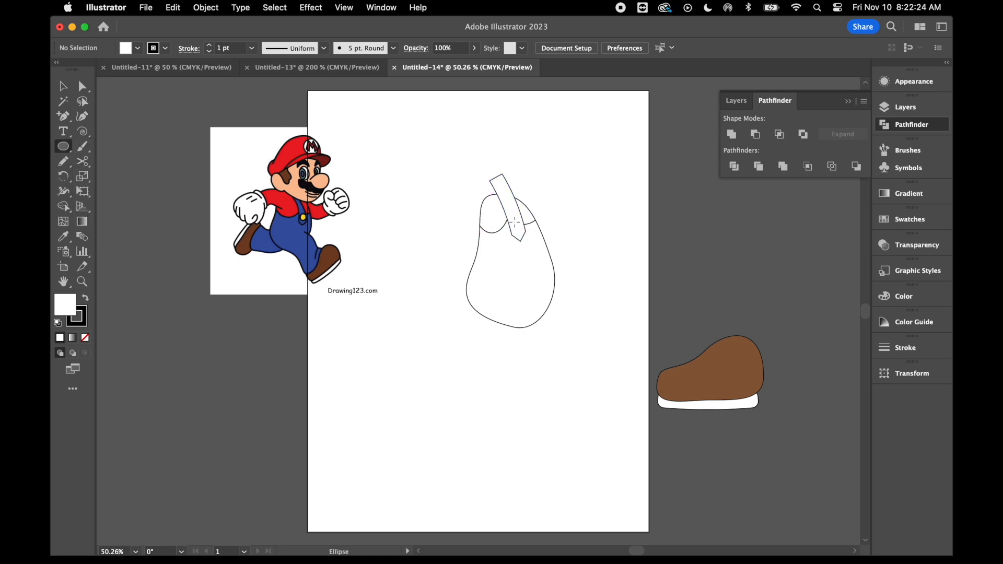
drag(513, 223, 524, 235)
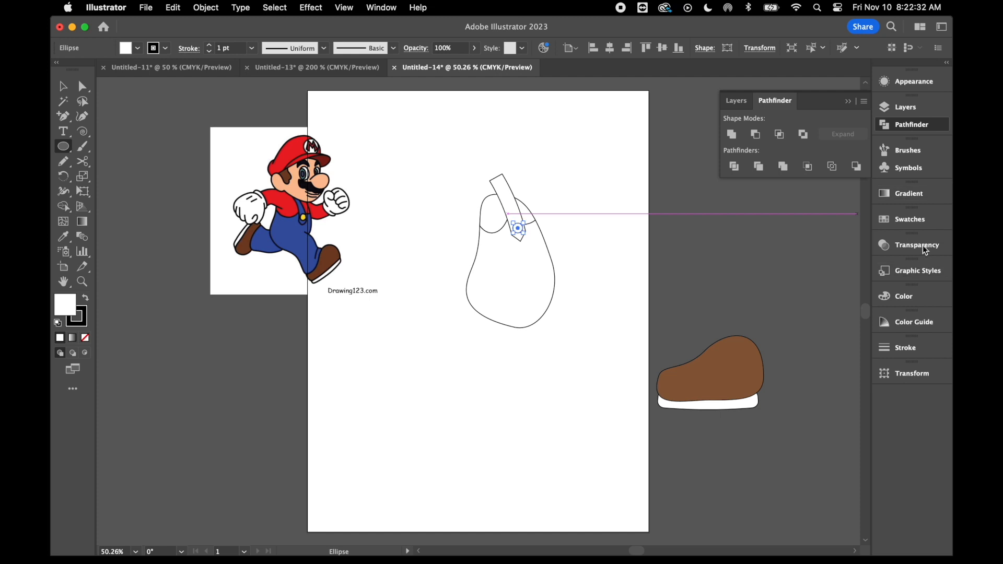
Fill the button with yellow and both the overall strap and the body with blue
click(920, 219)
click(773, 255)
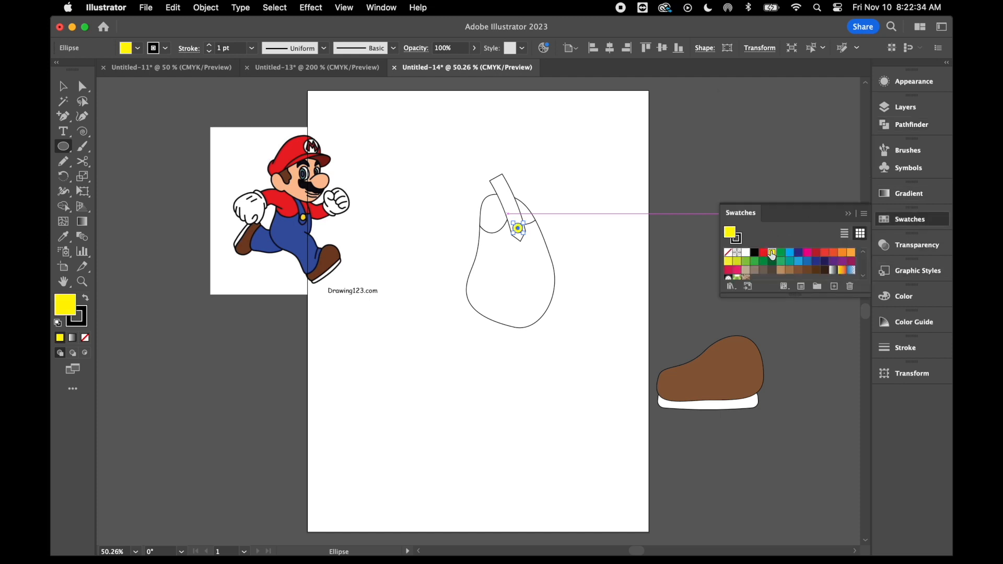
click(63, 87)
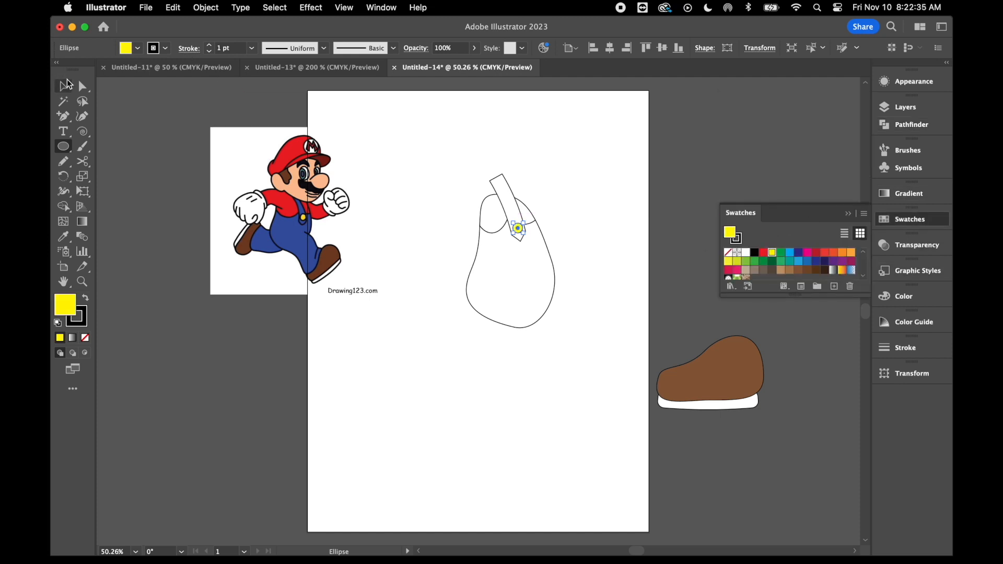
click(508, 190)
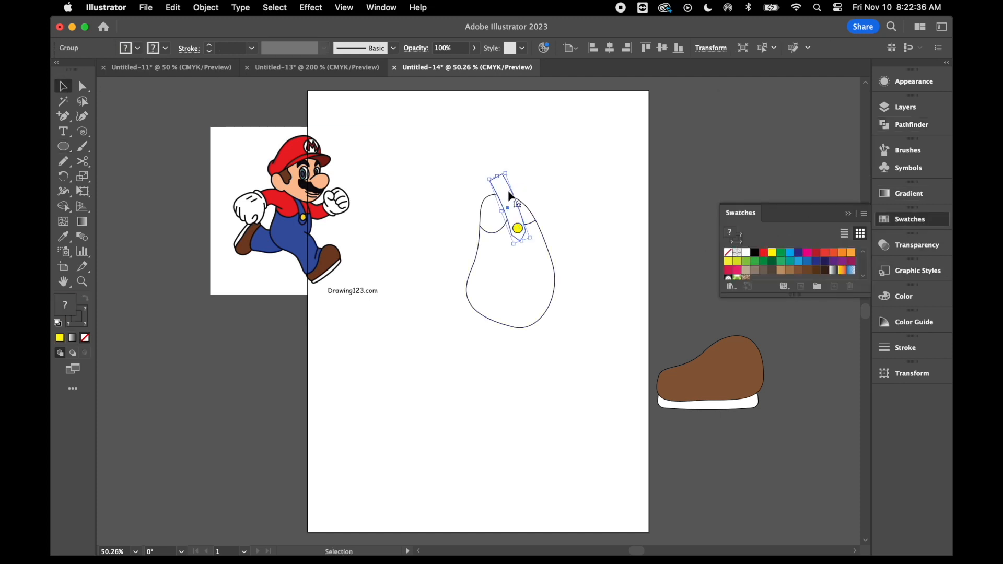
shift+click(548, 299)
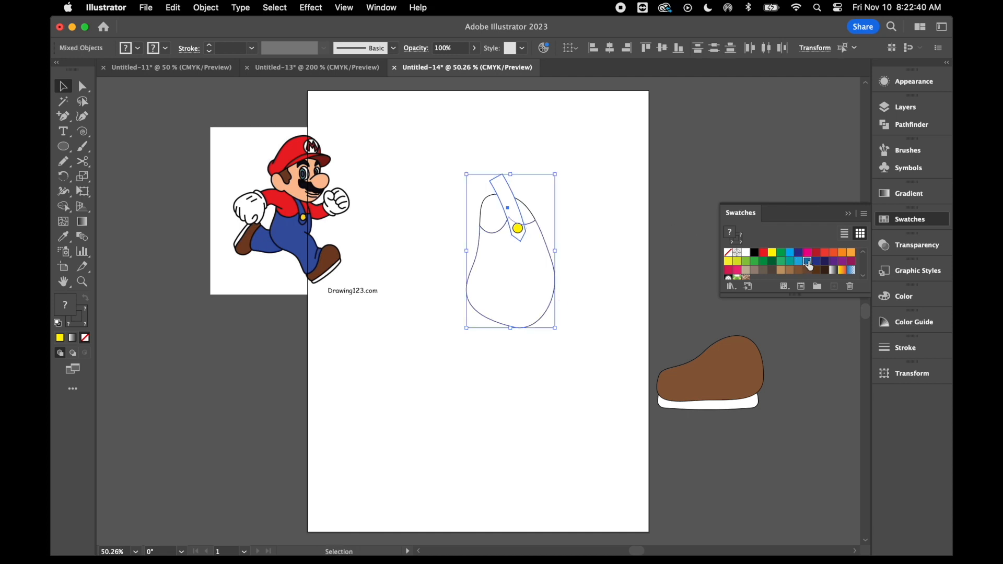
click(808, 261)
Fill the shirt section behind the strap with red
click(625, 200)
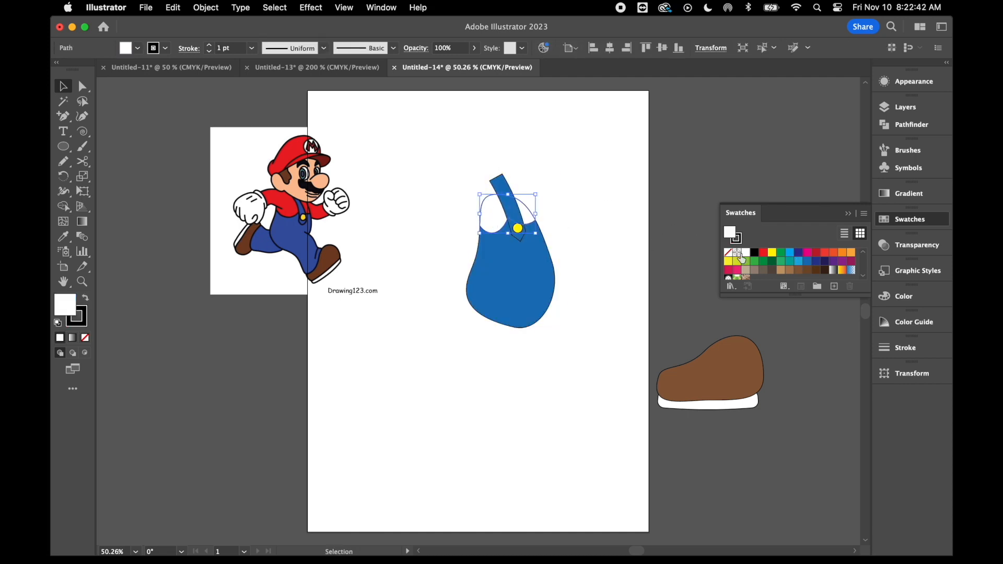
click(764, 252)
click(410, 408)
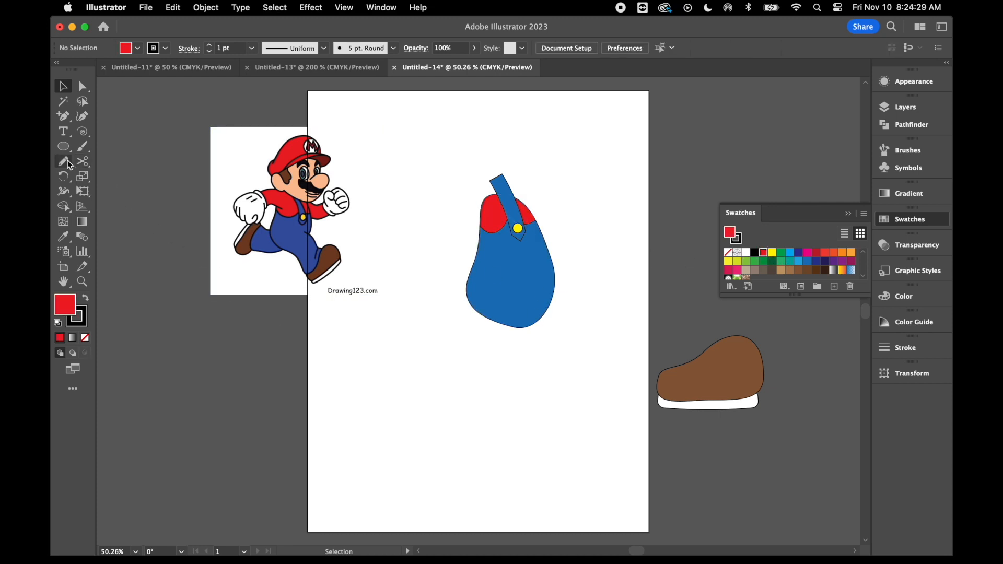
Draw a tall, narrow rectangle right of the body and set its fill to none
drag(65, 154, 109, 149)
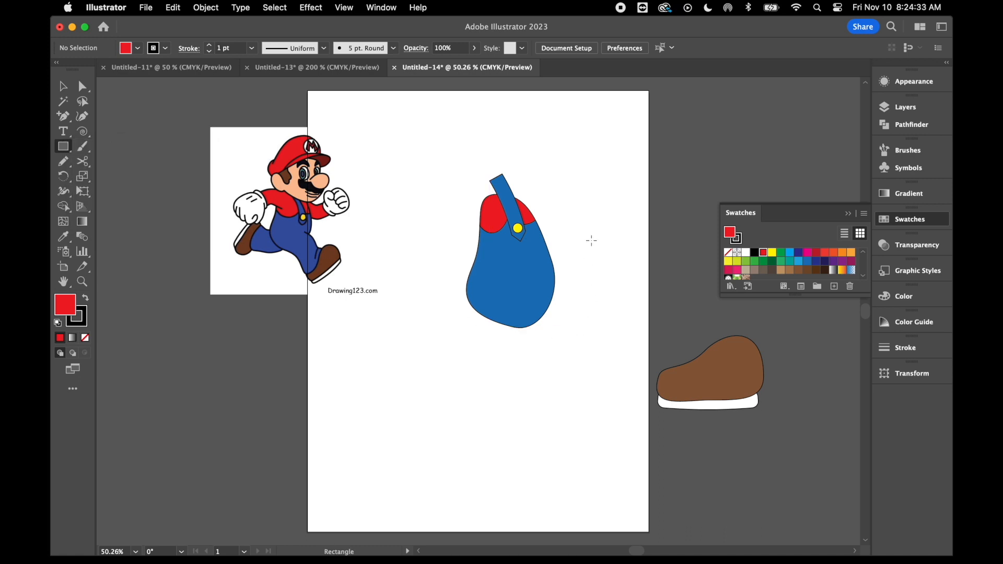
mouse_move(594, 214)
mouse_down()
mouse_move(595, 341)
mouse_move(632, 341)
mouse_move(632, 308)
mouse_up()
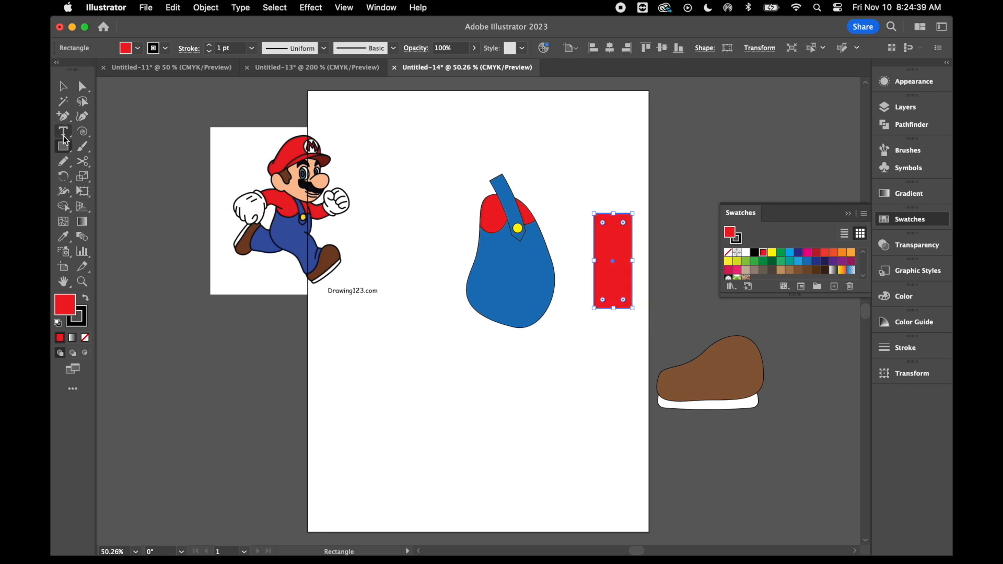
click(728, 253)
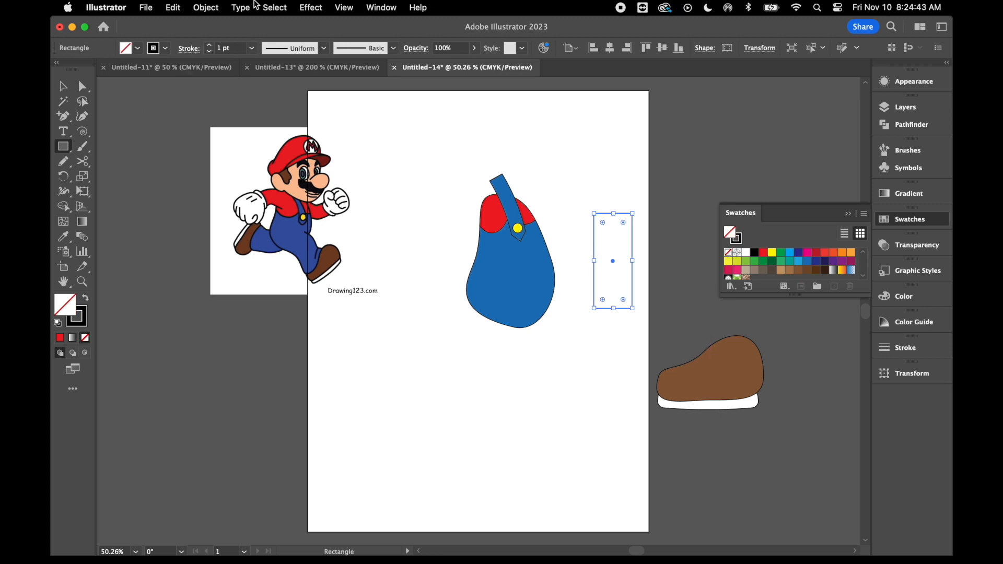
Apply a vertical Arc warp with a -25% bend to the rectangle and expand its appearance
click(315, 12)
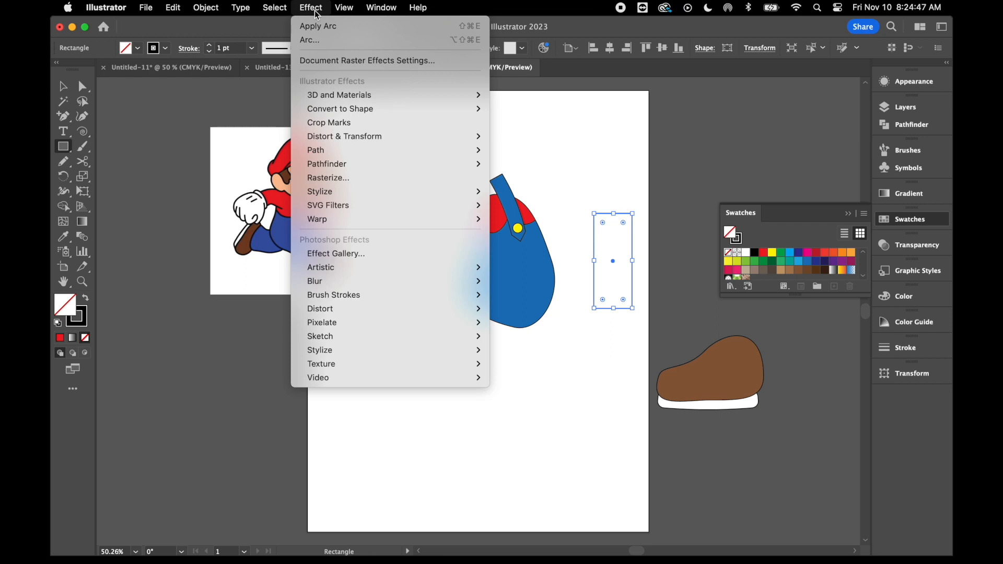
mouse_move(358, 220)
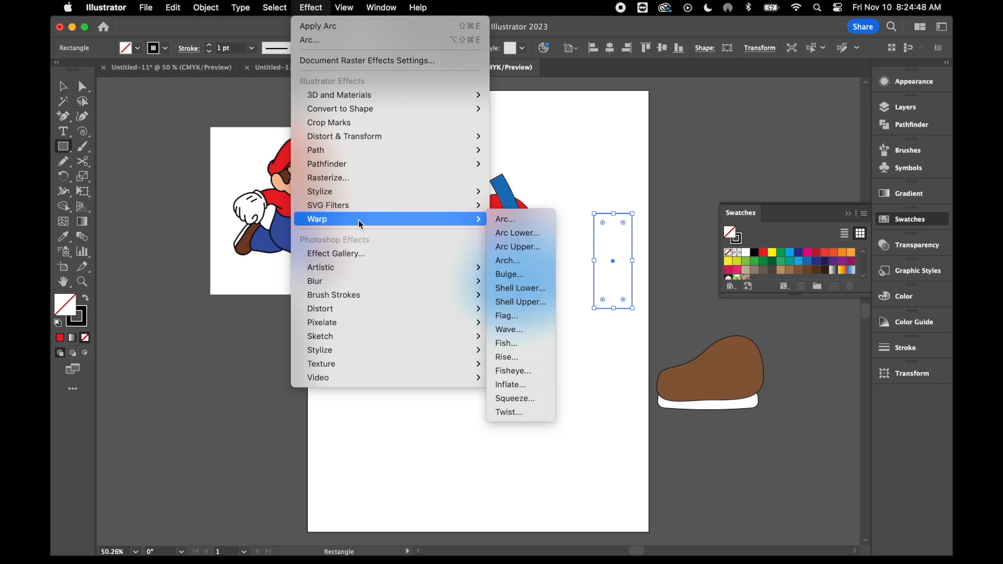
click(522, 219)
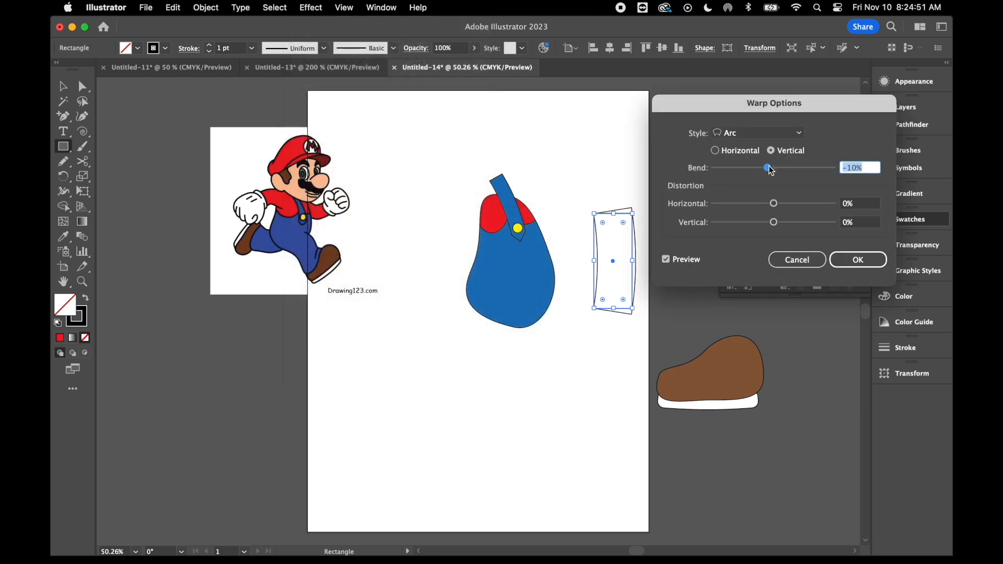
drag(769, 168, 761, 167)
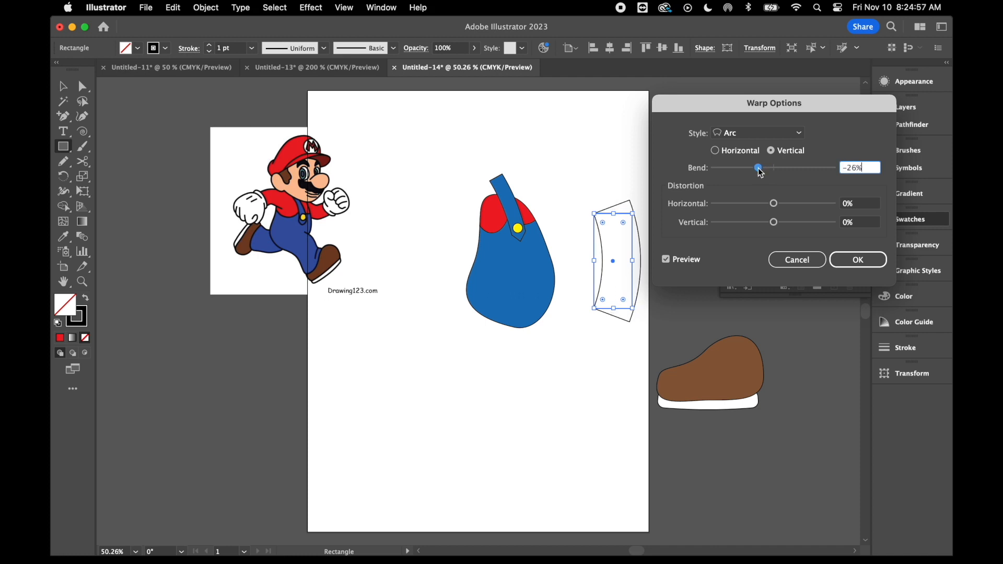
drag(759, 169, 757, 168)
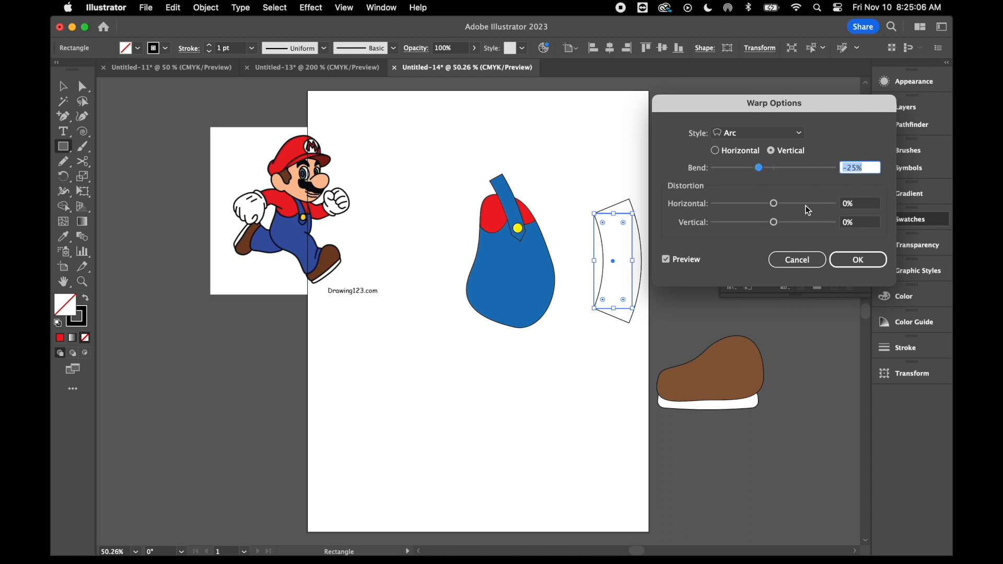
click(854, 262)
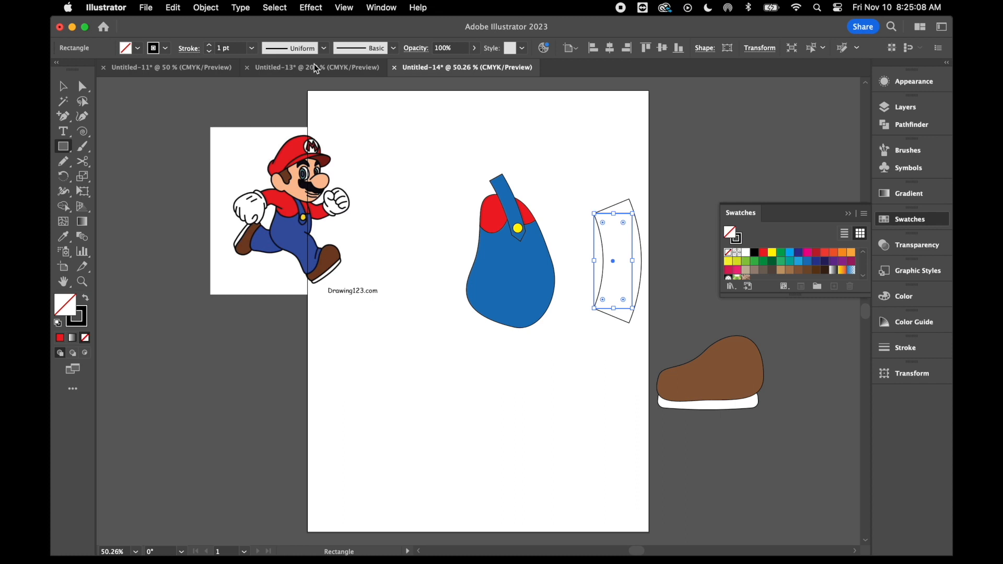
click(206, 8)
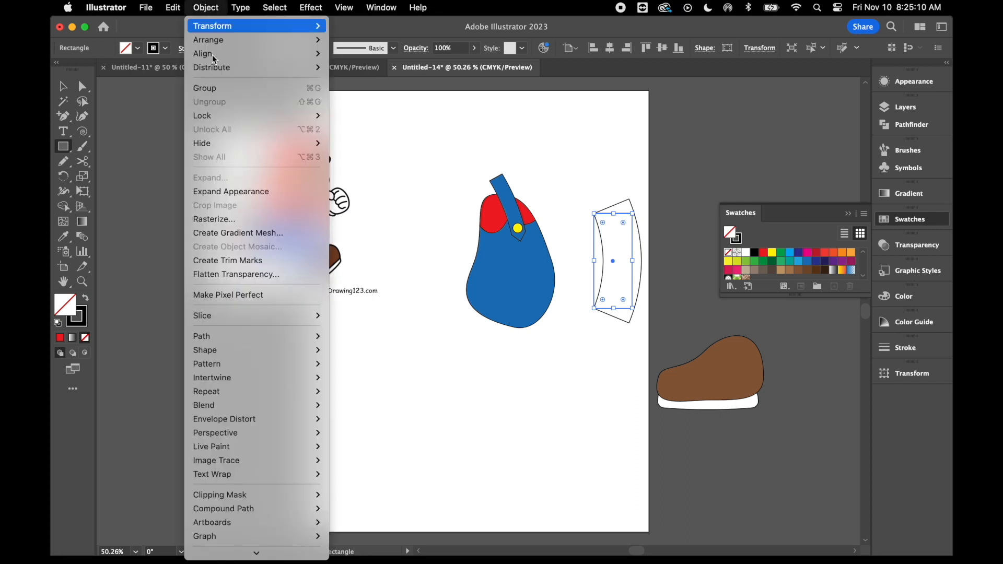
click(239, 191)
Place the bent leg shape over the lower body and rotate it so its free end points down to the right
click(63, 87)
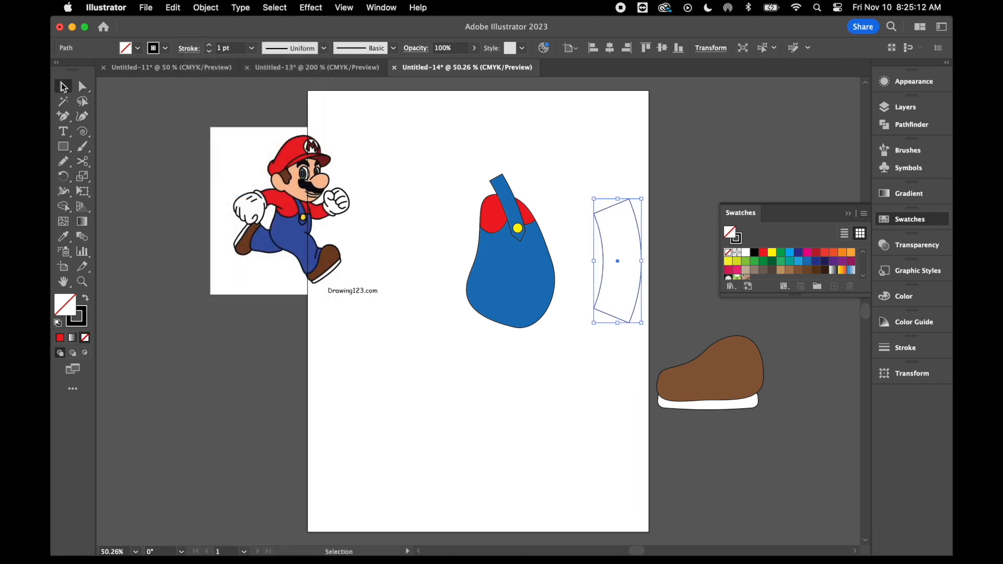
shift+click(563, 332)
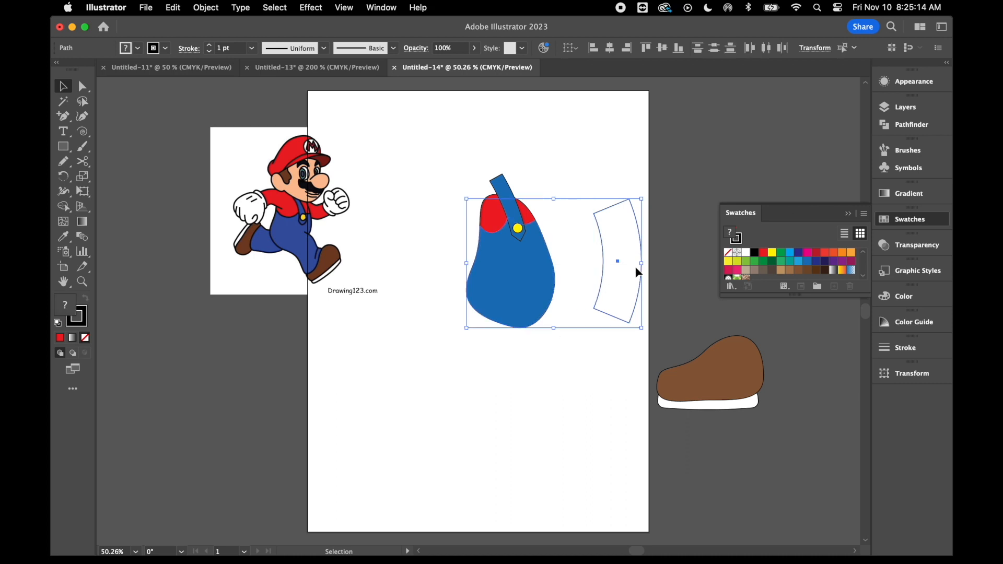
click(652, 271)
drag(638, 256, 572, 308)
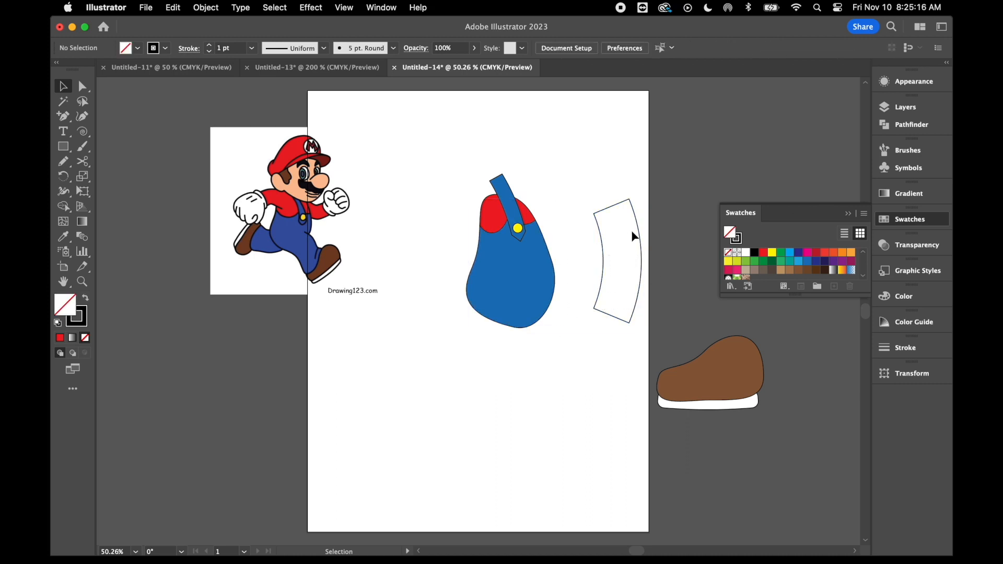
drag(627, 234, 562, 295)
drag(577, 396, 600, 352)
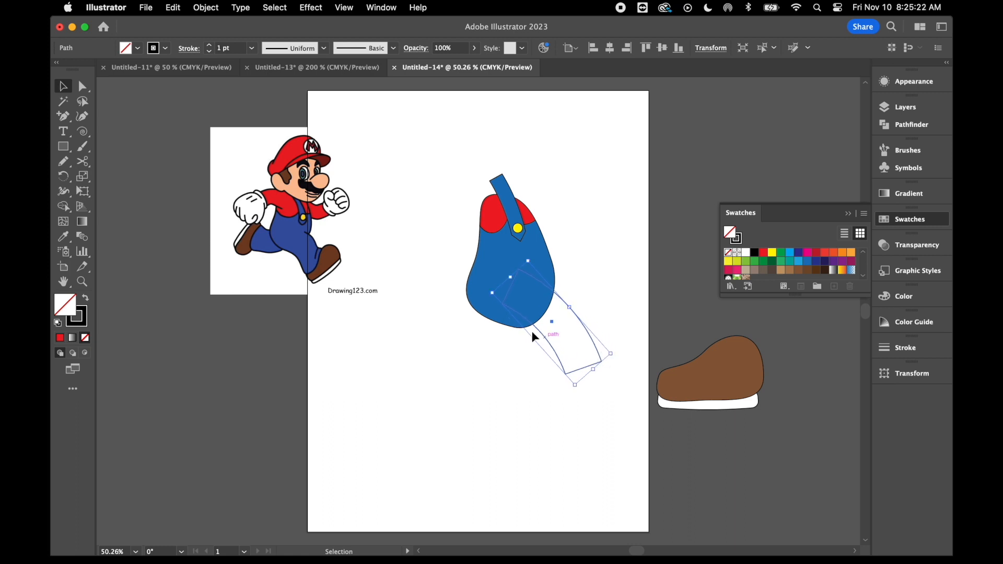
Reshape the anchor points at the leg's free end so it narrows and its edge forms a slight S-curve
click(85, 89)
drag(612, 353, 535, 324)
click(566, 374)
key(v)
Draw a flat, wide, unfilled ellipse right of the shirt section
click(64, 146)
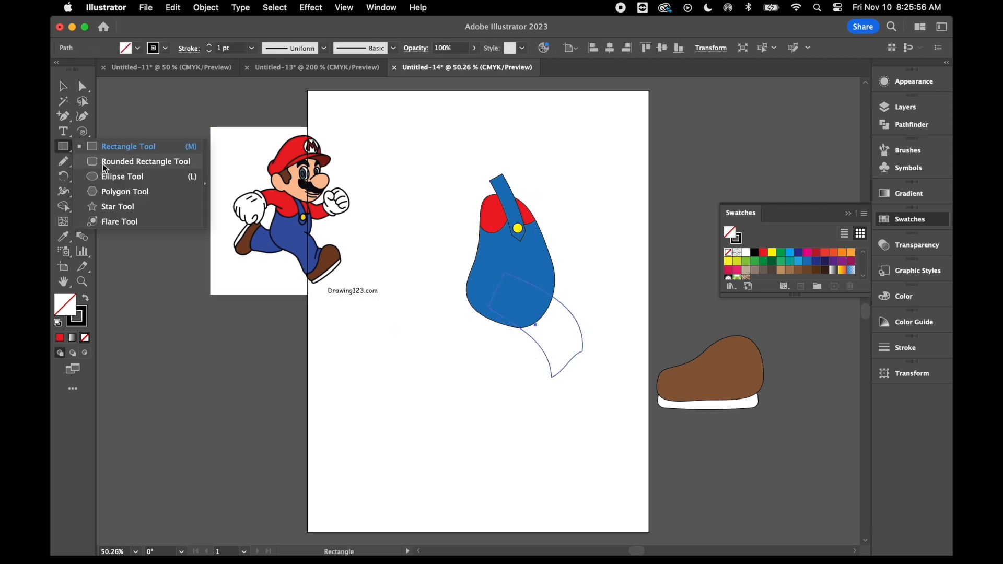
click(117, 177)
drag(569, 195, 620, 209)
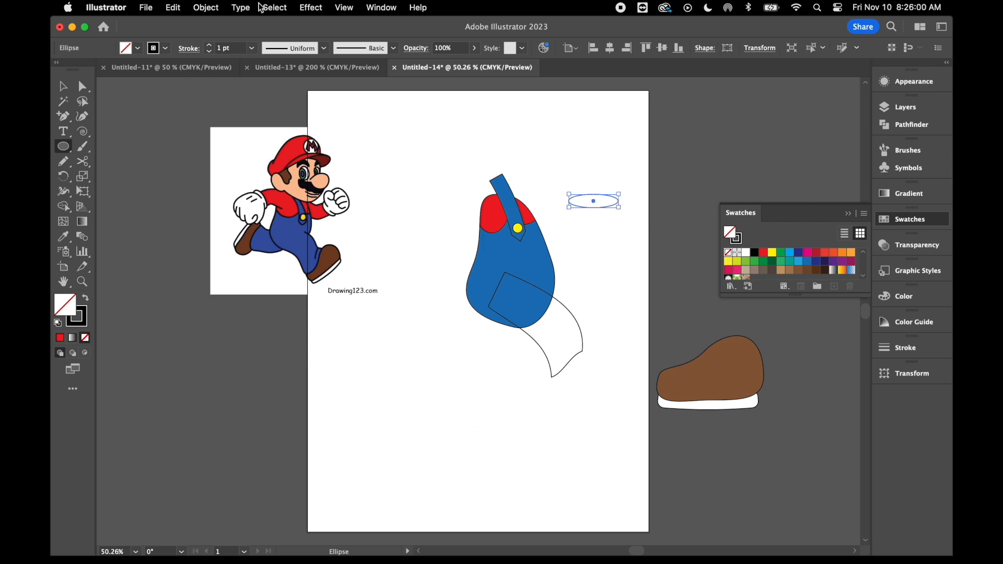
Apply a horizontal Flag warp with a 50% bend to the ellipse and expand its appearance
click(344, 8)
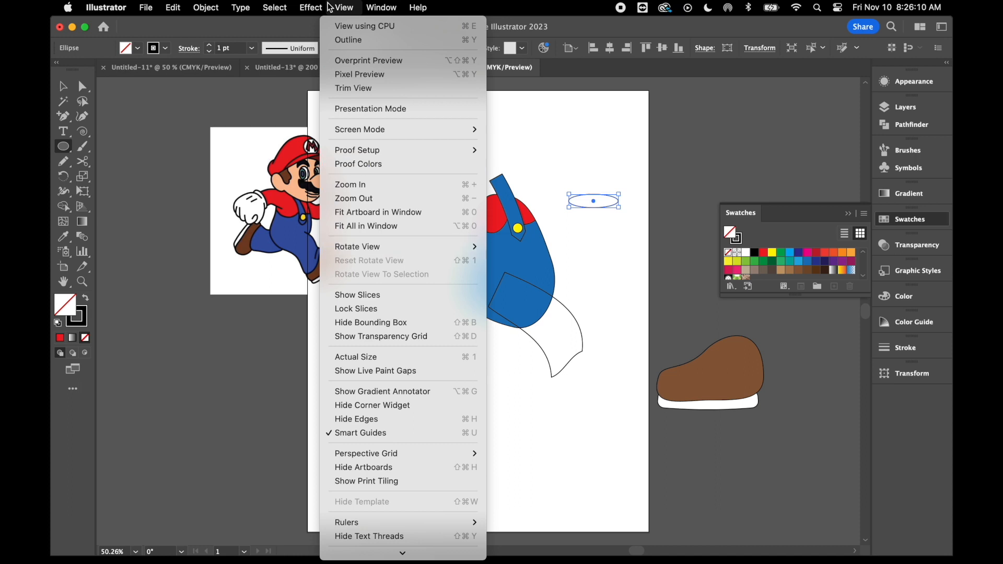
mouse_move(311, 7)
mouse_move(340, 217)
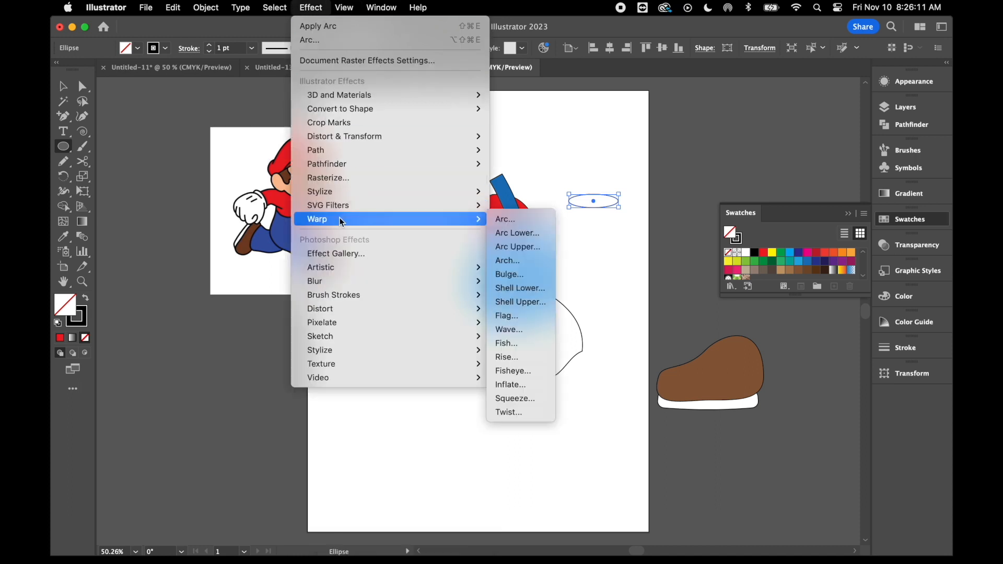
click(526, 219)
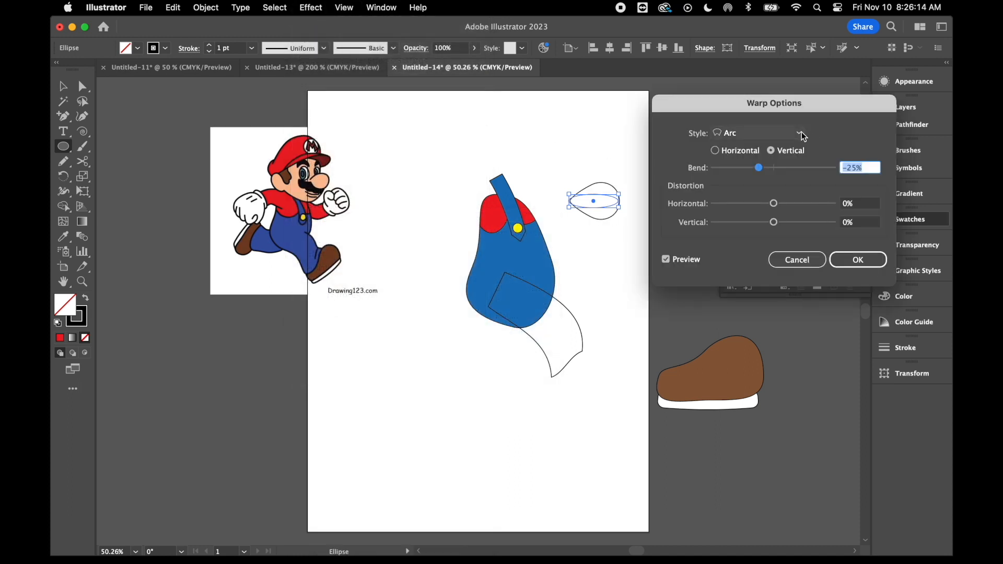
click(800, 133)
click(751, 250)
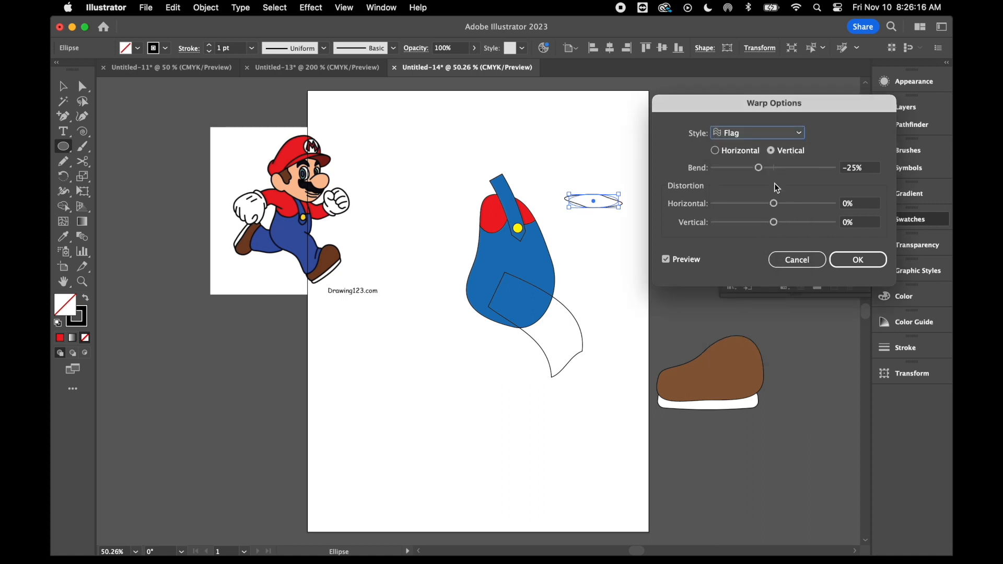
click(716, 151)
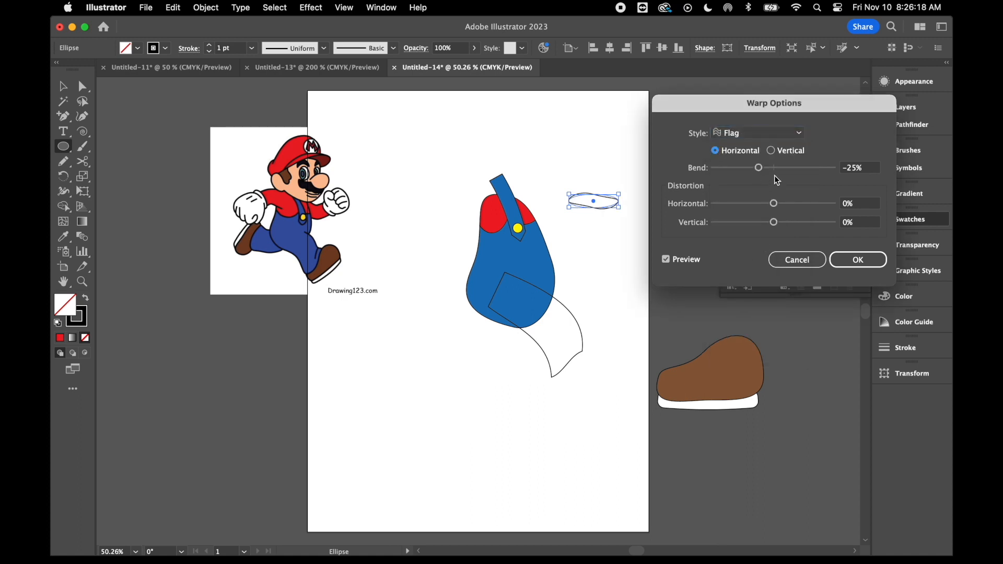
drag(759, 168, 788, 166)
key(BackSpace)
key(BackSpace)
text(50)
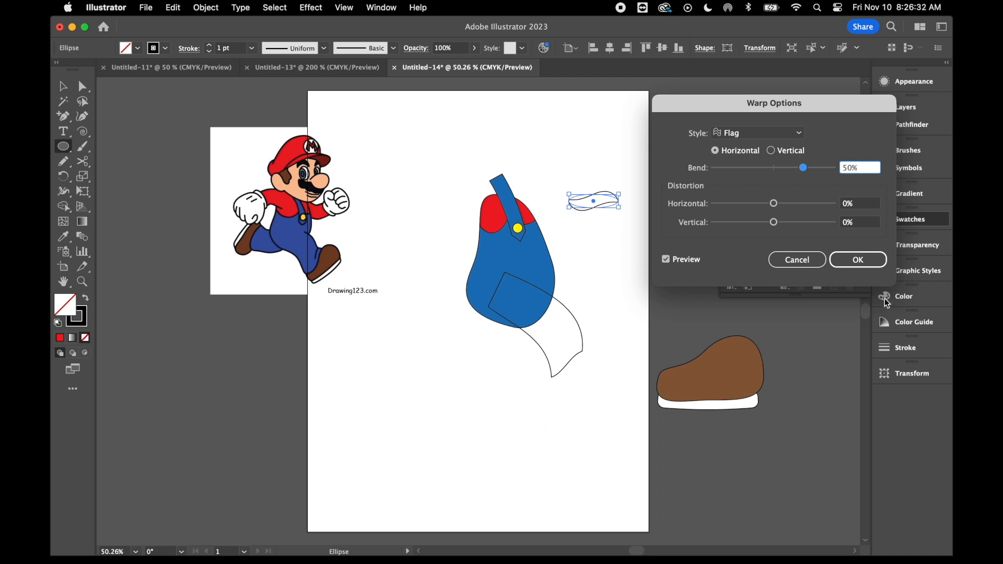
click(860, 260)
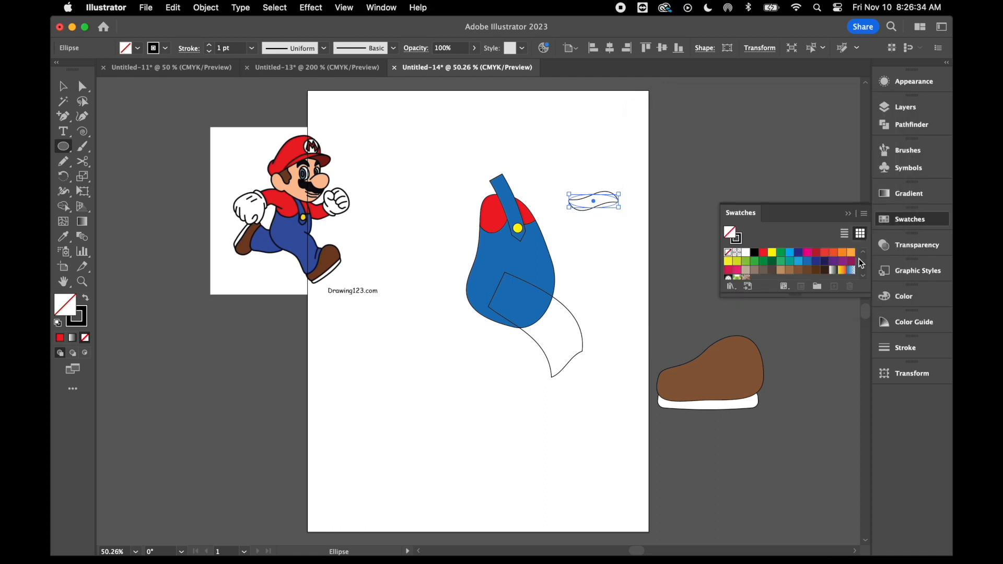
click(207, 8)
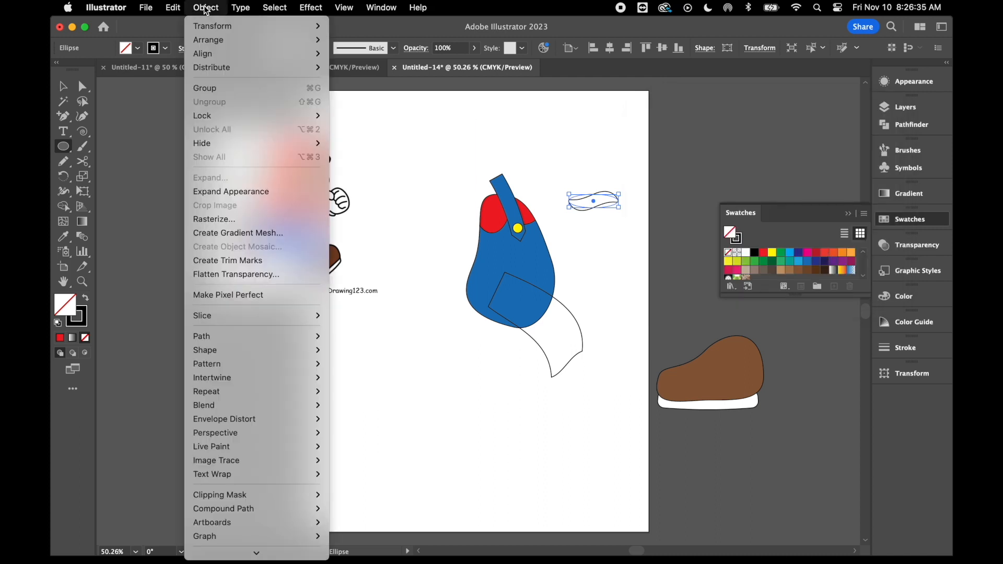
click(262, 195)
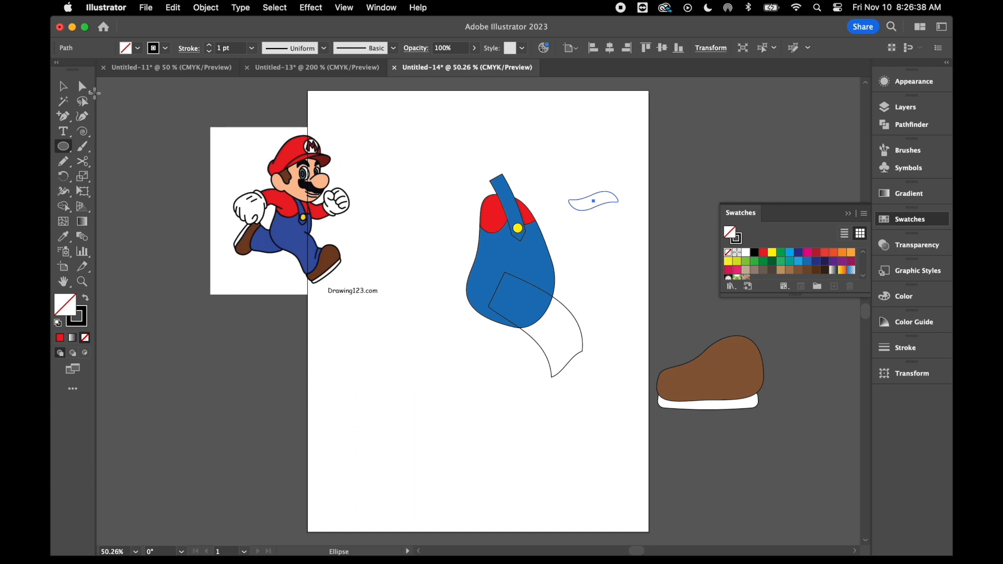
Move the wavy shape onto the leg's free end and rotate it to follow that edge as a cuff
click(63, 86)
drag(600, 203, 582, 366)
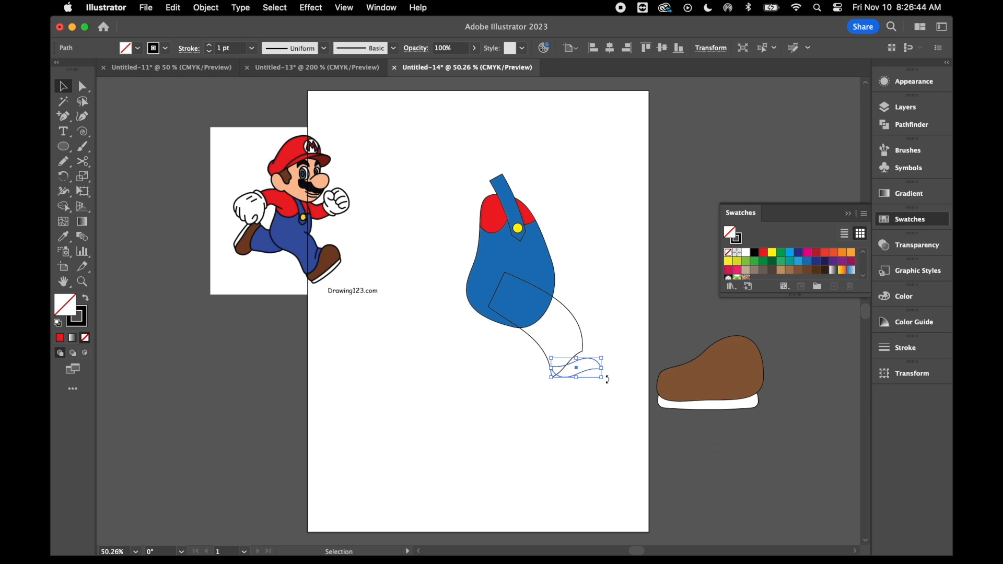
drag(607, 380, 580, 371)
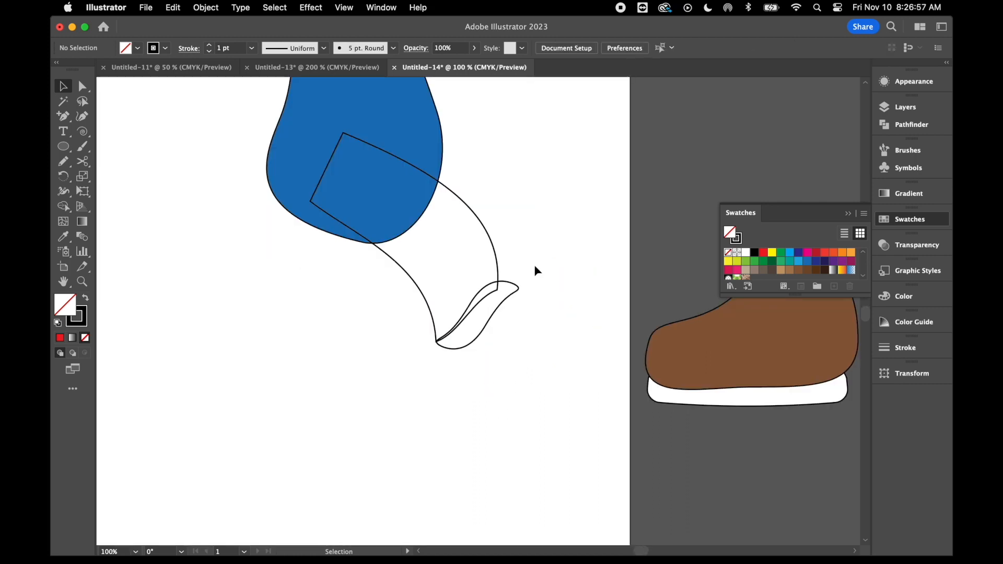
Unite the leg and its wavy cuff into a single shape with Pathfinder
drag(533, 262, 450, 351)
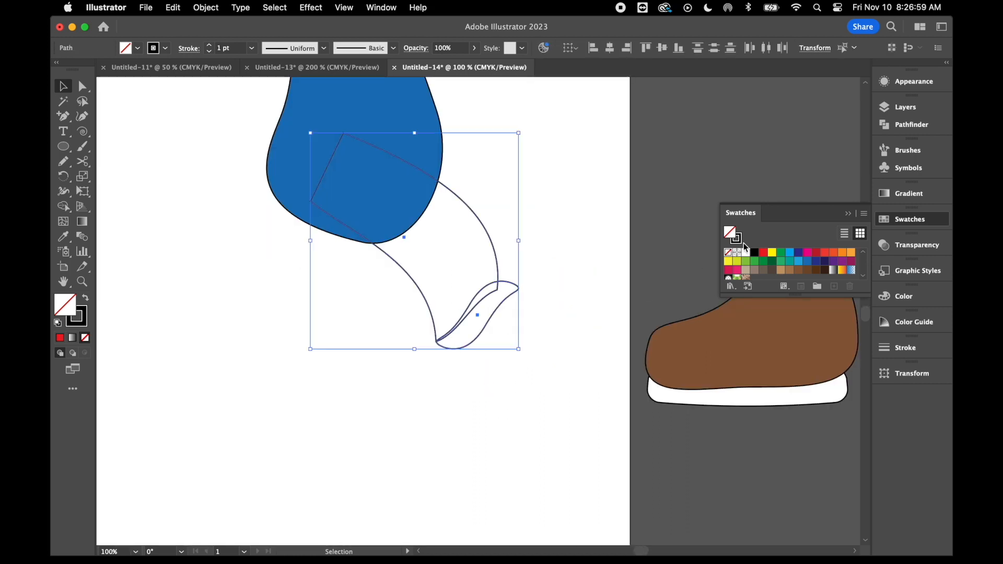
click(918, 126)
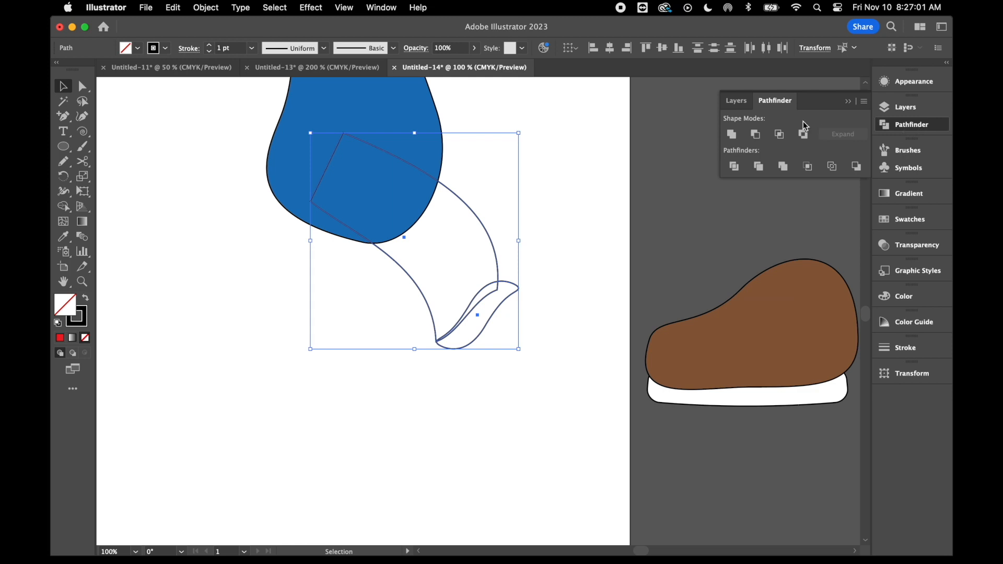
click(733, 137)
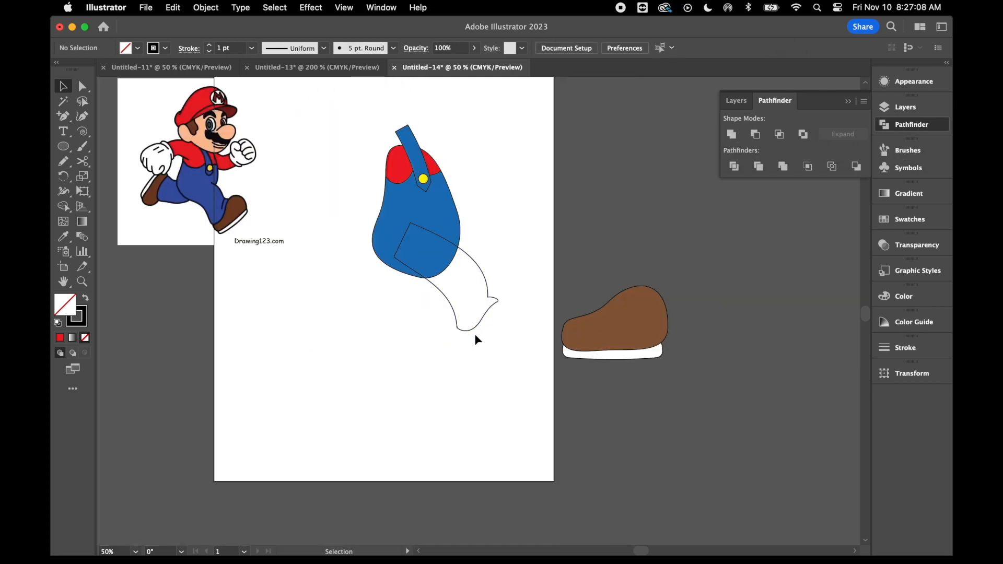
Shift the leg slightly up toward the body and sample the overalls' blue fill onto it
drag(479, 267, 465, 261)
click(63, 236)
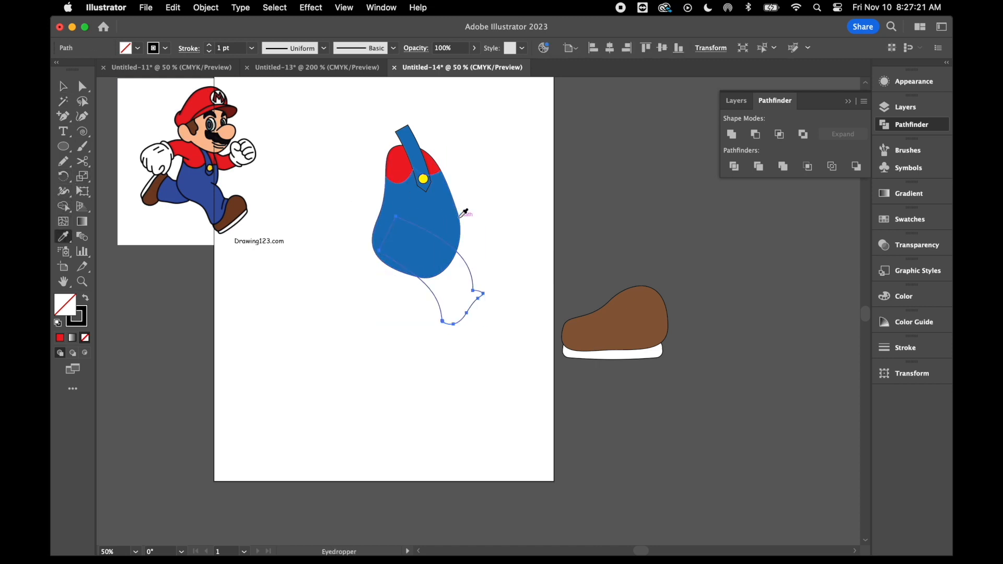
click(465, 212)
Cut the leg's outline at the body's lower edge and partway along its upper edge, and delete the inner segment overlapping the body
click(85, 163)
drag(87, 165, 158, 181)
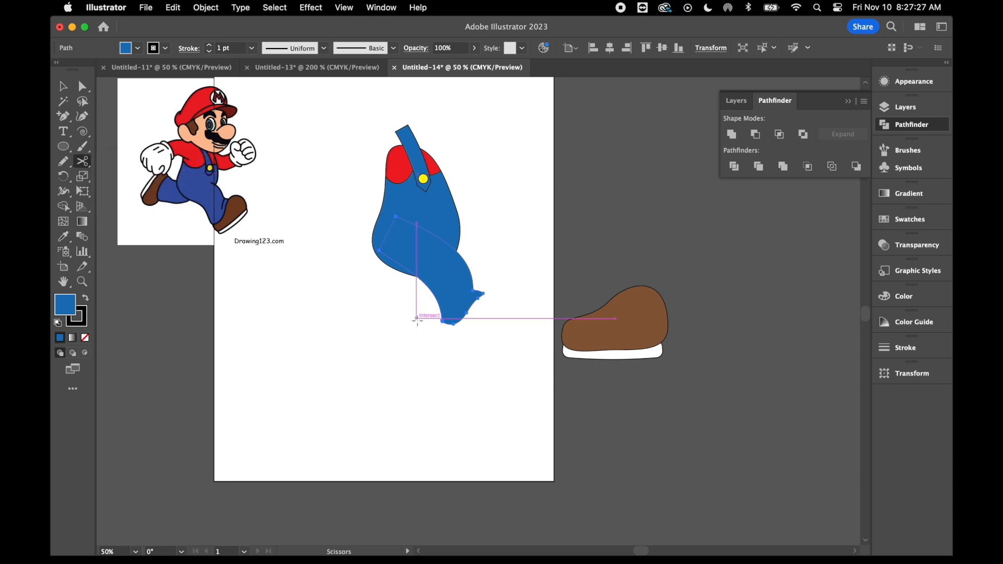
key(super+equal)
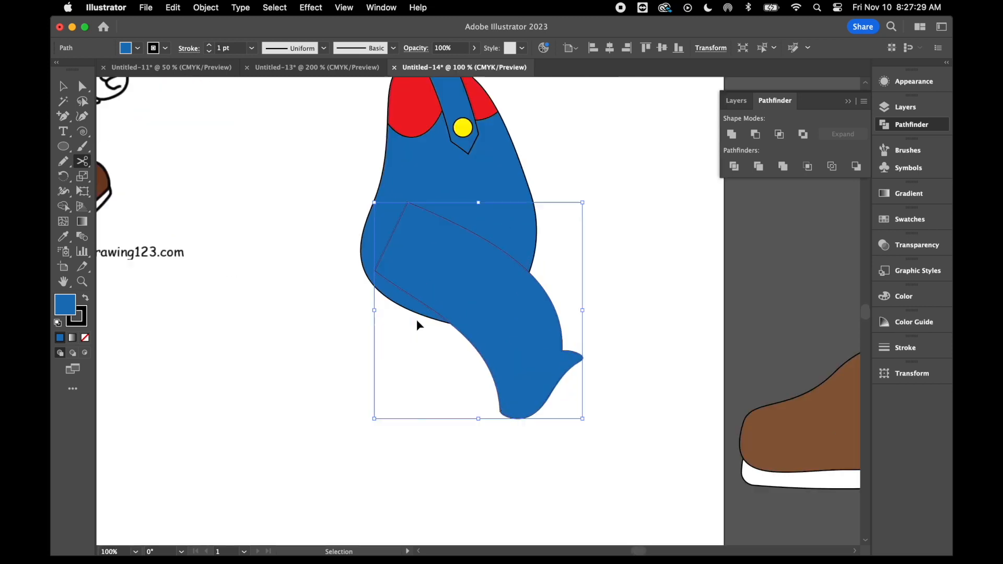
click(450, 321)
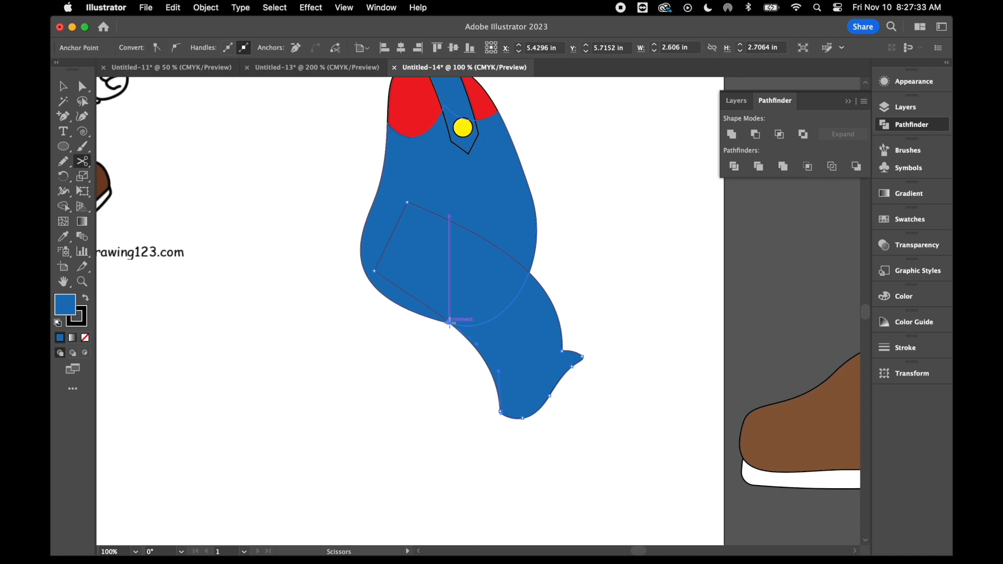
scroll(460, 235, left, 5)
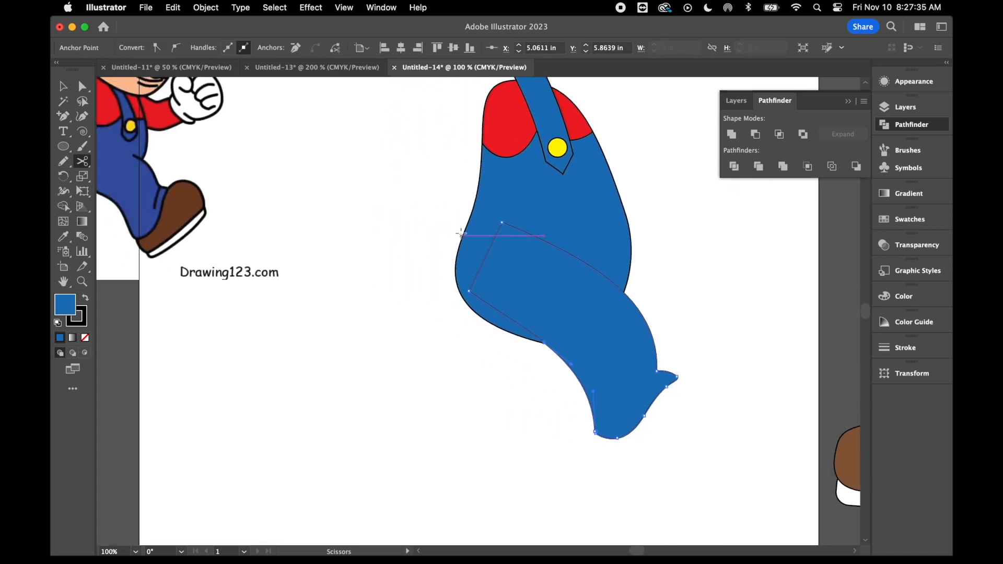
click(561, 251)
click(561, 251)
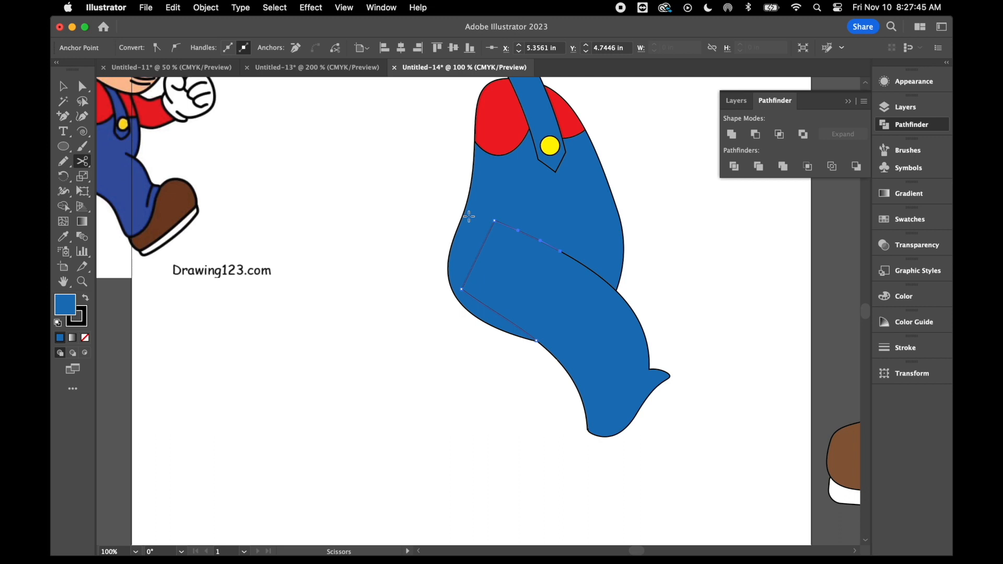
key(Delete)
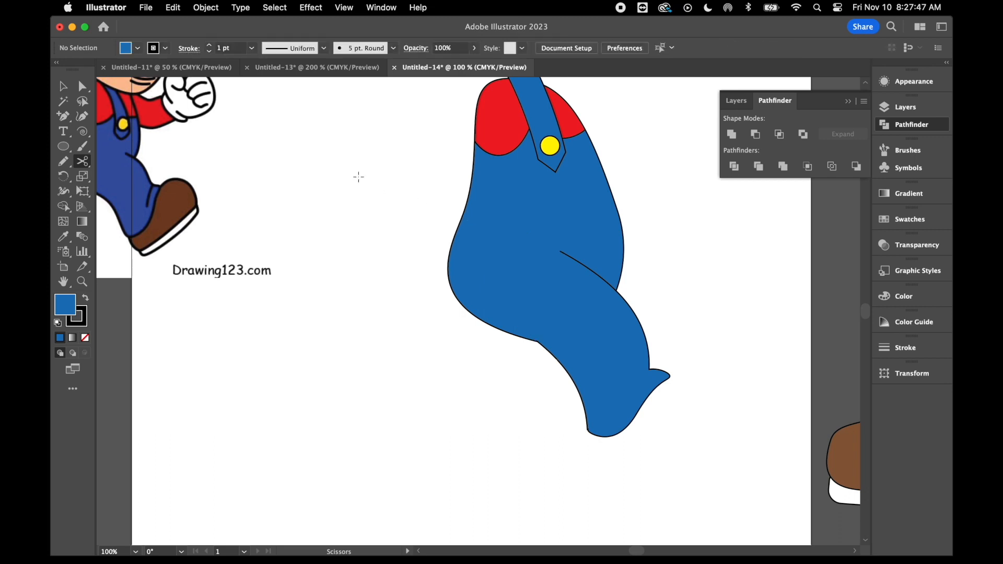
Nudge the leg's cut anchor point so its underside meets the body's outline smoothly
click(78, 90)
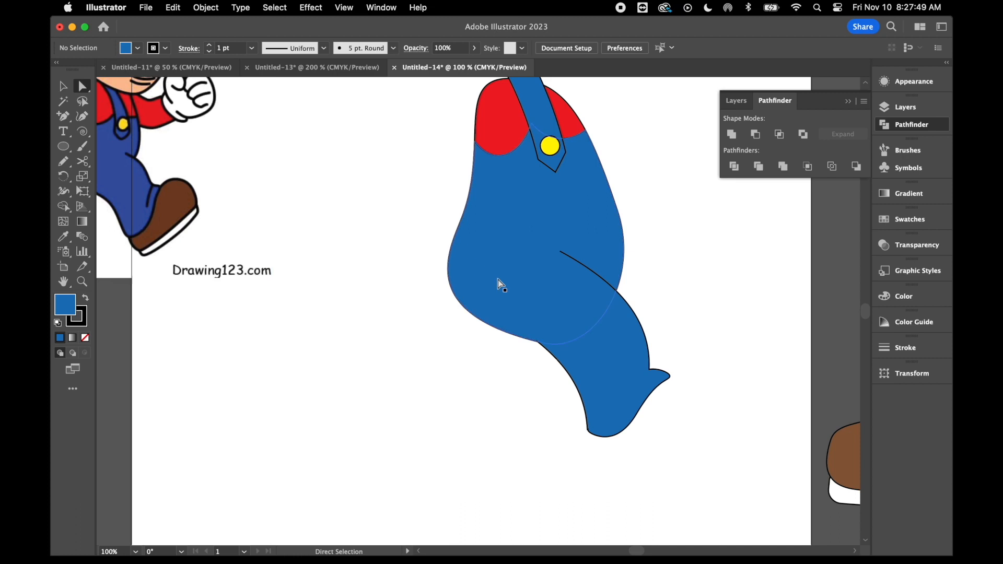
drag(537, 343, 531, 341)
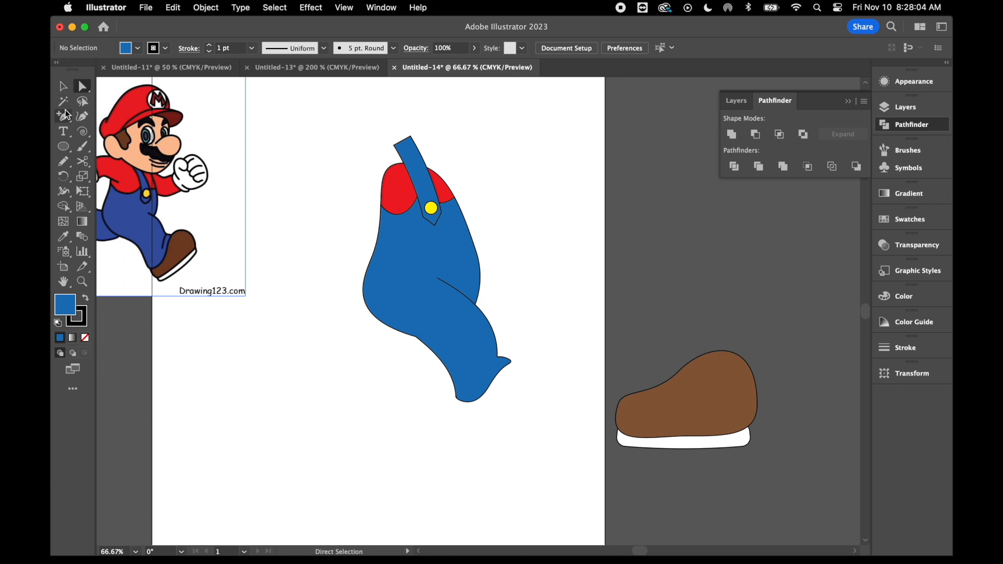
Draw a short unfilled arc inward from the point where the leg meets the cuff
drag(82, 131, 135, 156)
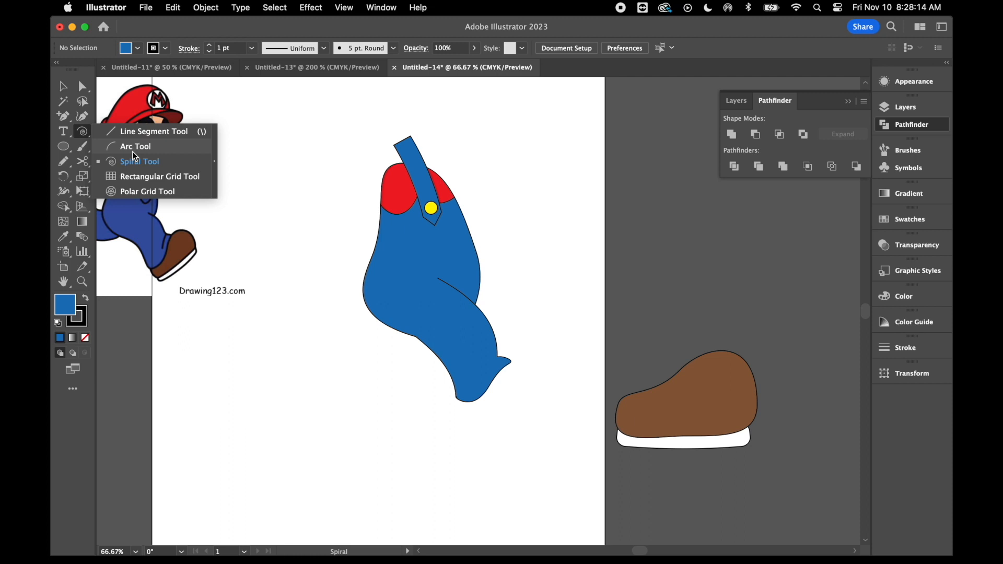
click(132, 151)
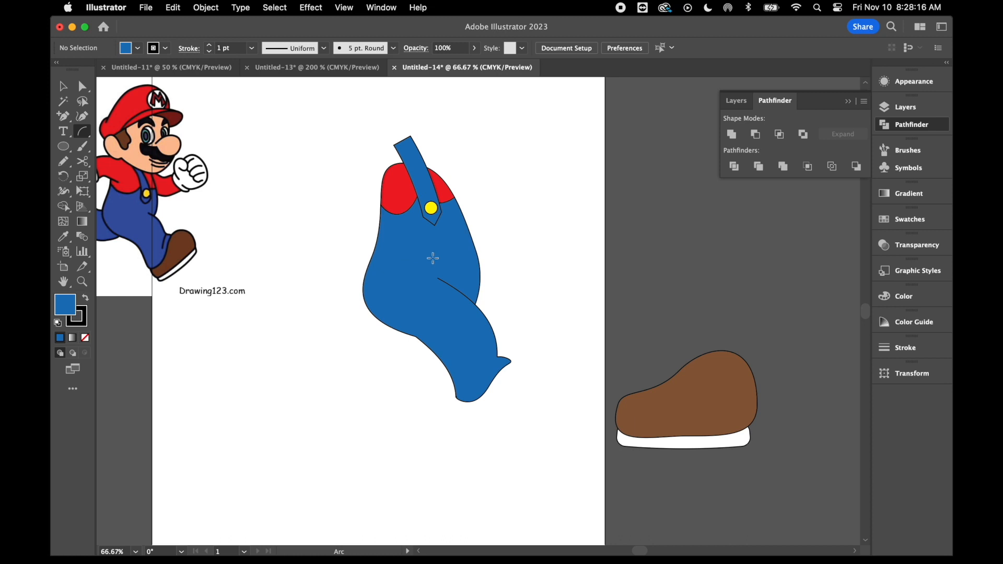
drag(497, 356, 474, 372)
click(69, 91)
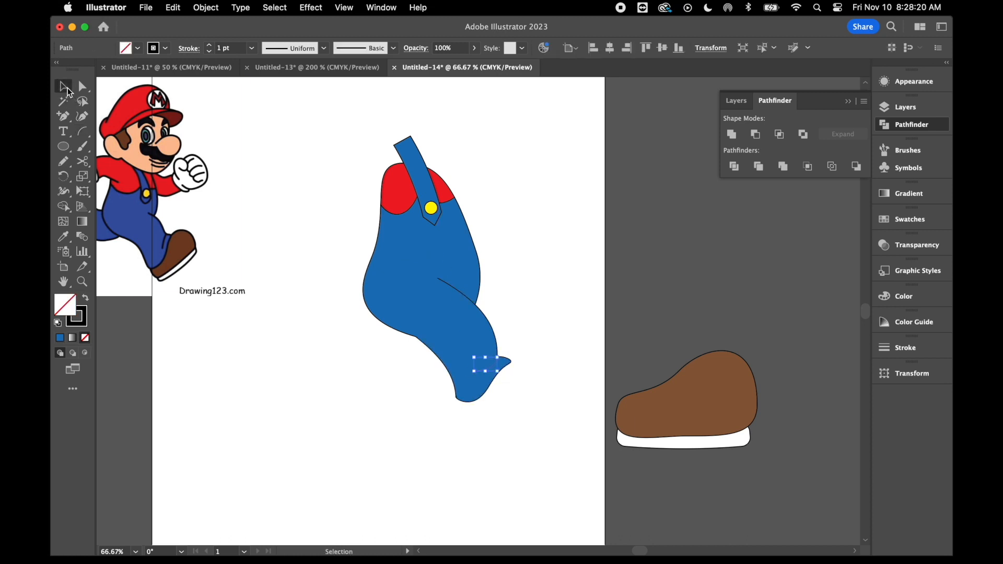
Rotate the arc about half a turn and move it so it continues the cuff's upper edge as a fold line
key(super+plus)
key(super+plus)
key(super+plus)
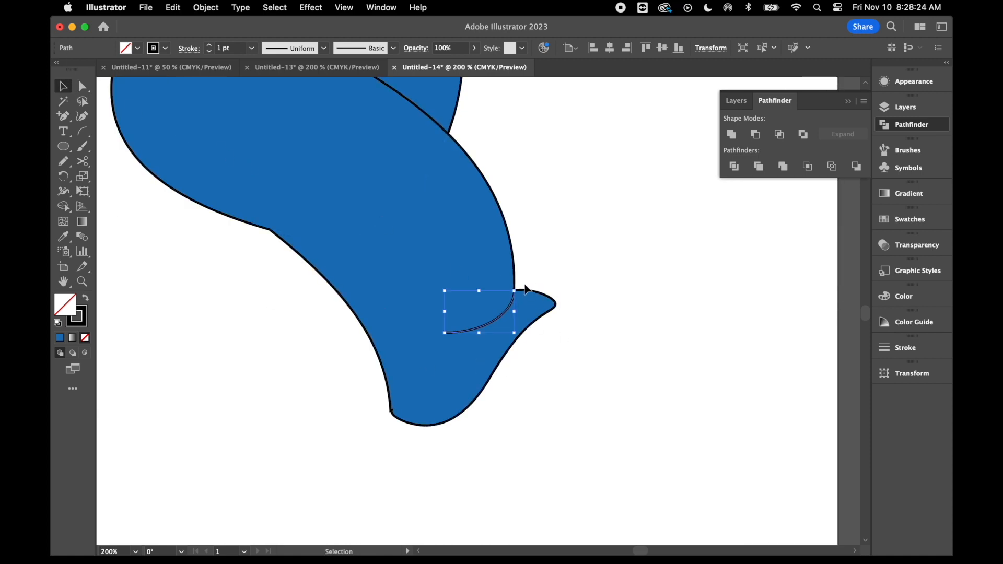
drag(520, 340, 375, 276)
drag(468, 303, 475, 306)
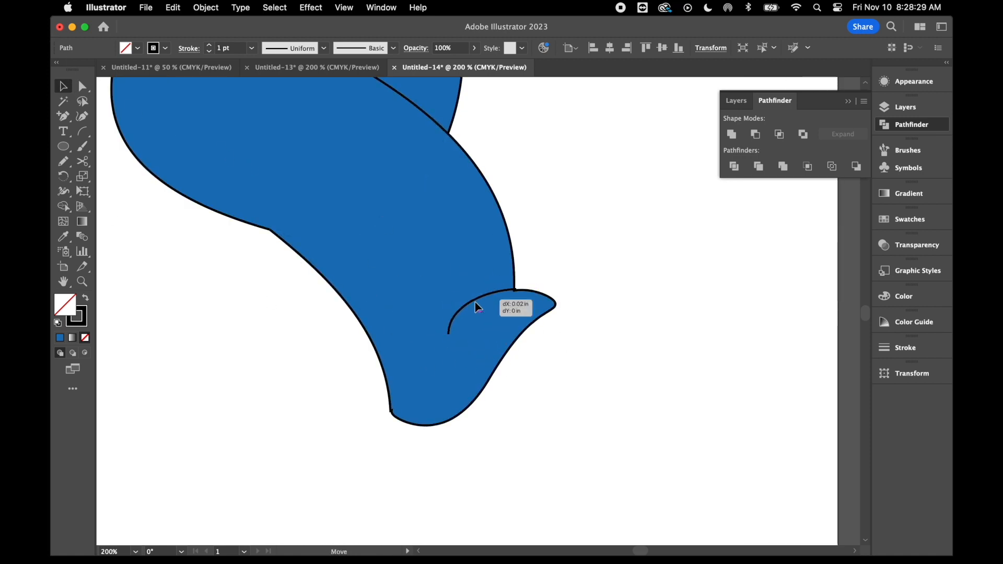
key(super+minus)
key(super+minus)
key(super+minus)
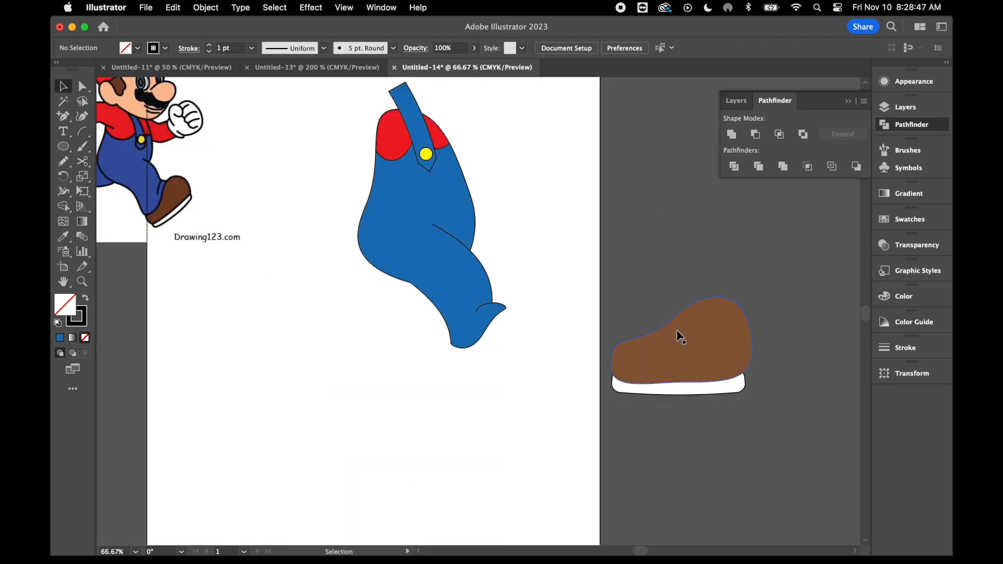
Move the brown shoe onto the leg's cuffed end, then scale it down and rotate it to fit the cuff
drag(694, 350, 531, 334)
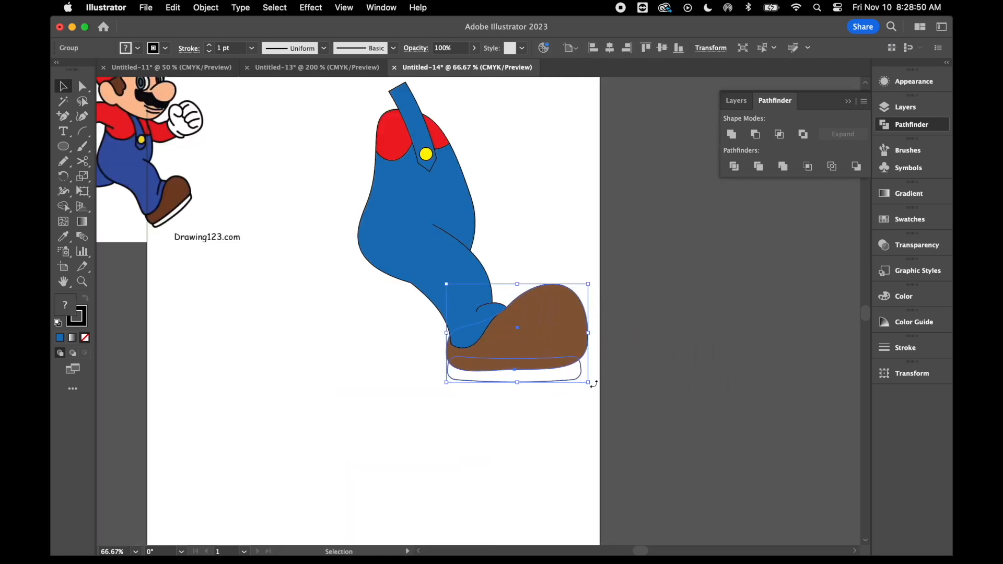
drag(588, 383, 551, 337)
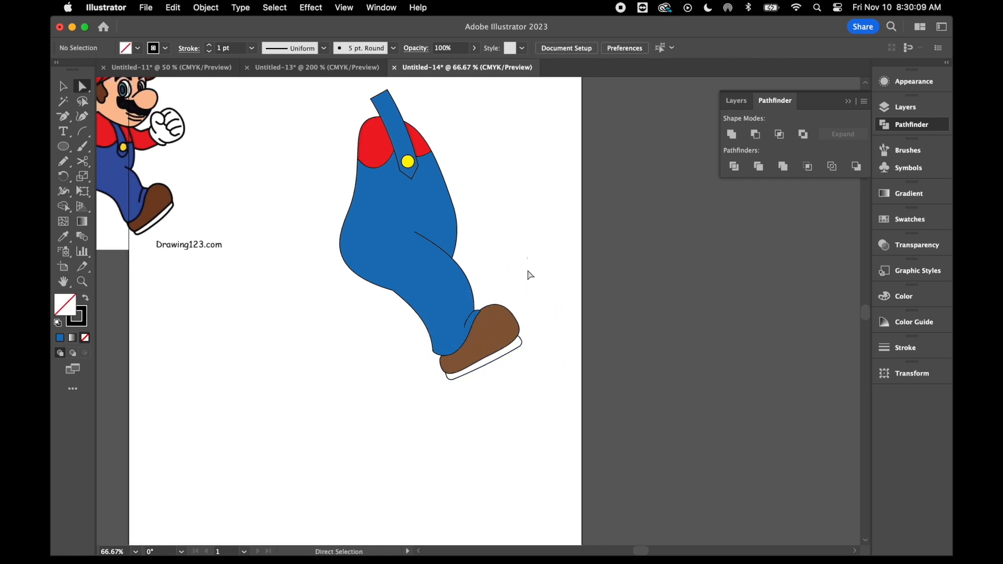
Group the front leg, its fold line and the shoe
drag(531, 276, 465, 381)
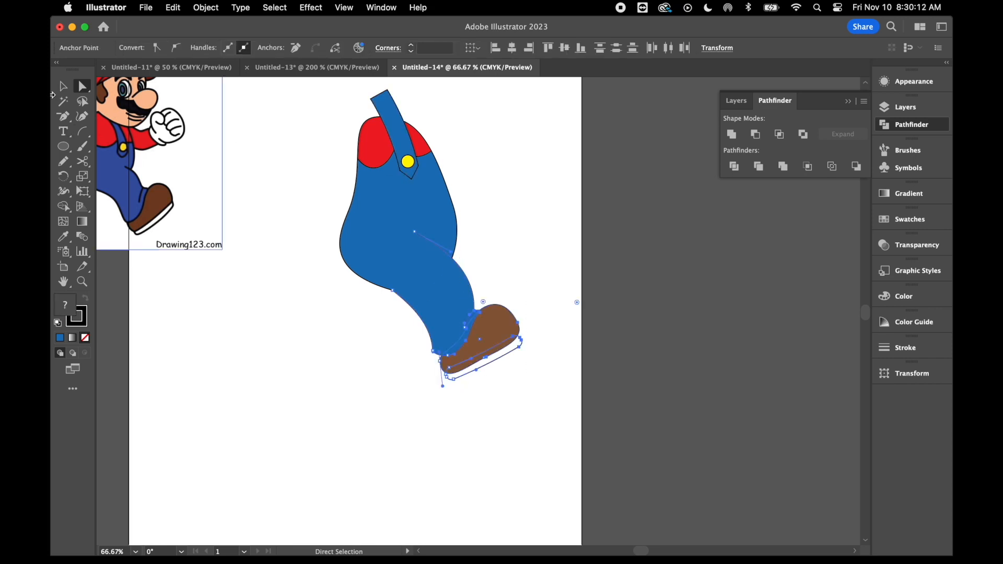
click(63, 85)
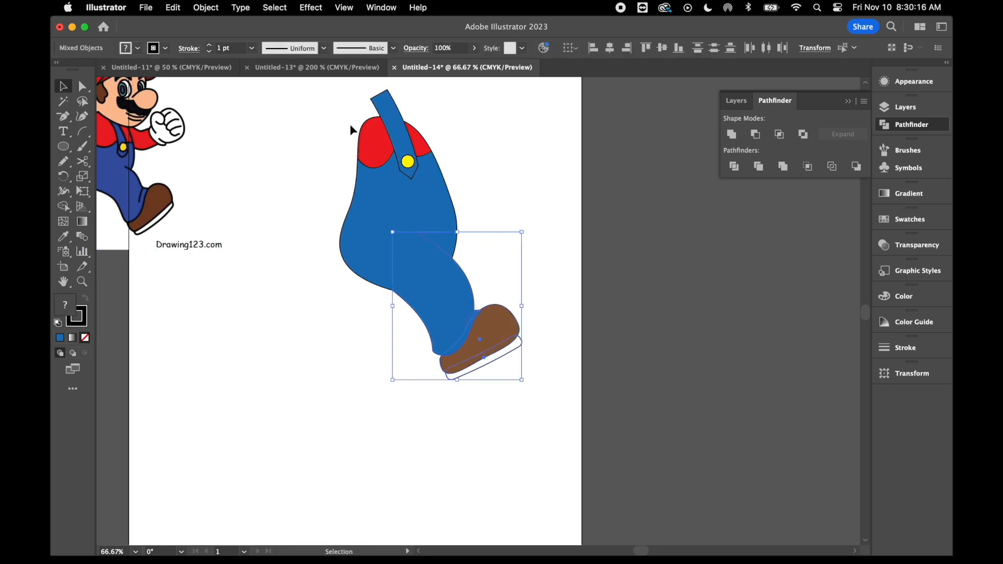
click(207, 8)
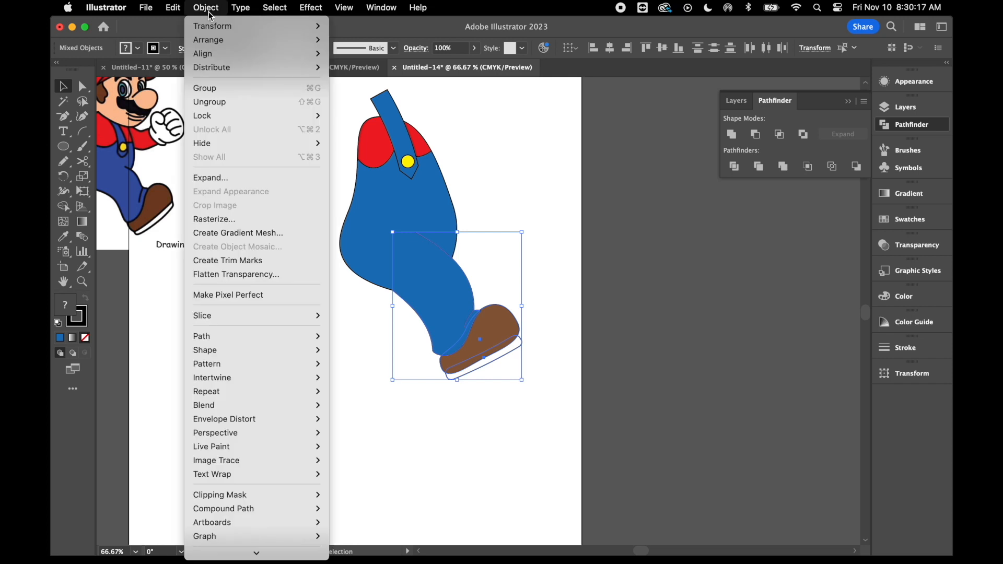
click(248, 87)
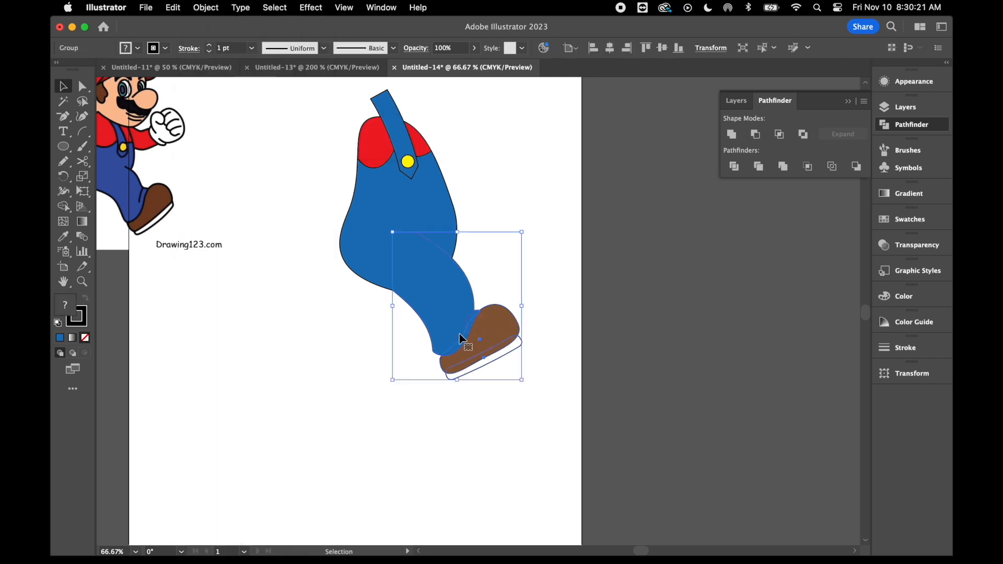
Duplicate the leg-and-shoe group and place the copy left of the body
key(super+c)
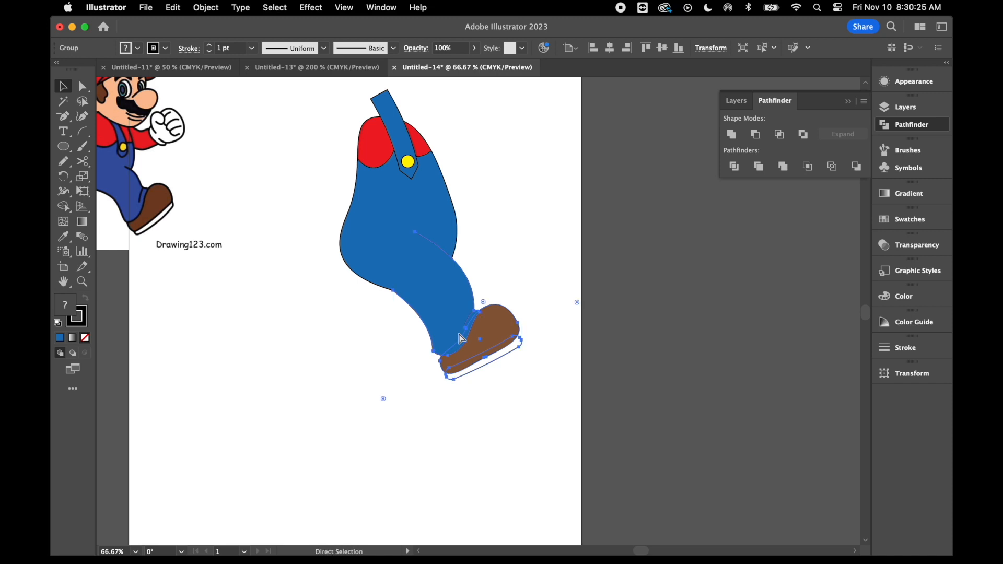
key(super+b)
drag(520, 338, 375, 325)
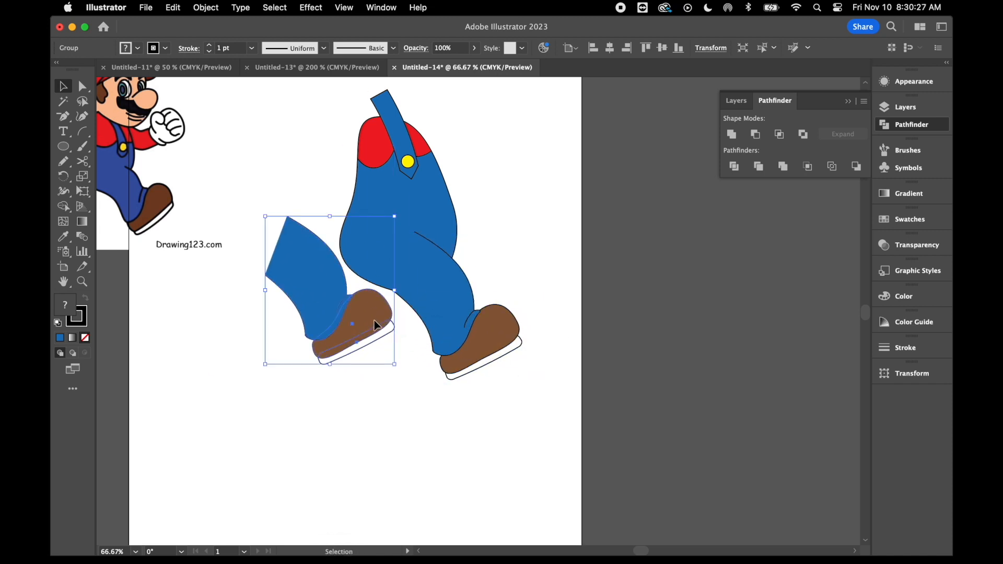
key(super+minus)
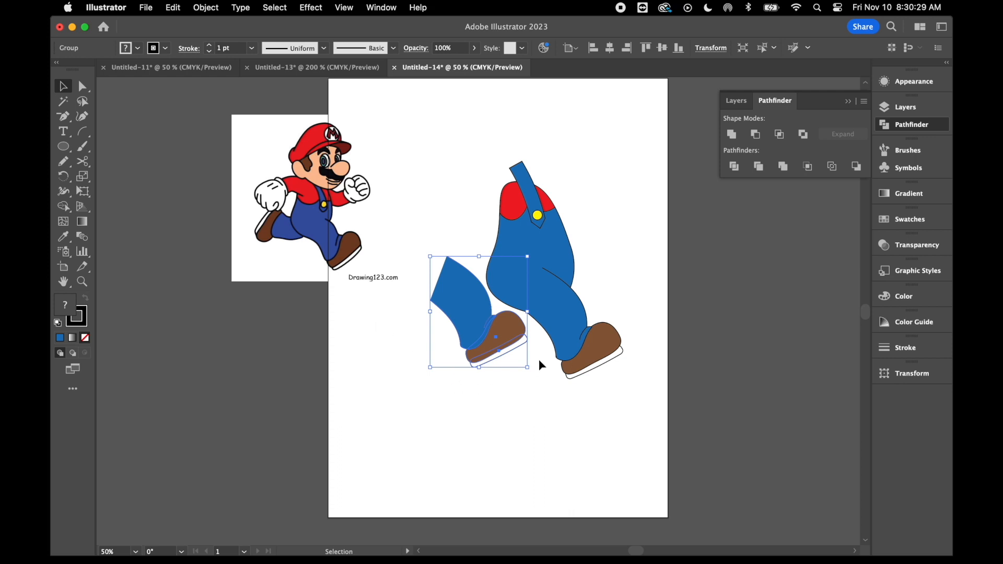
Rotate the copied leg clockwise and attach it to the body's lower left side as the raised back leg
drag(533, 372, 400, 324)
mouse_move(476, 309)
mouse_down()
mouse_move(465, 287)
mouse_move(472, 295)
mouse_up()
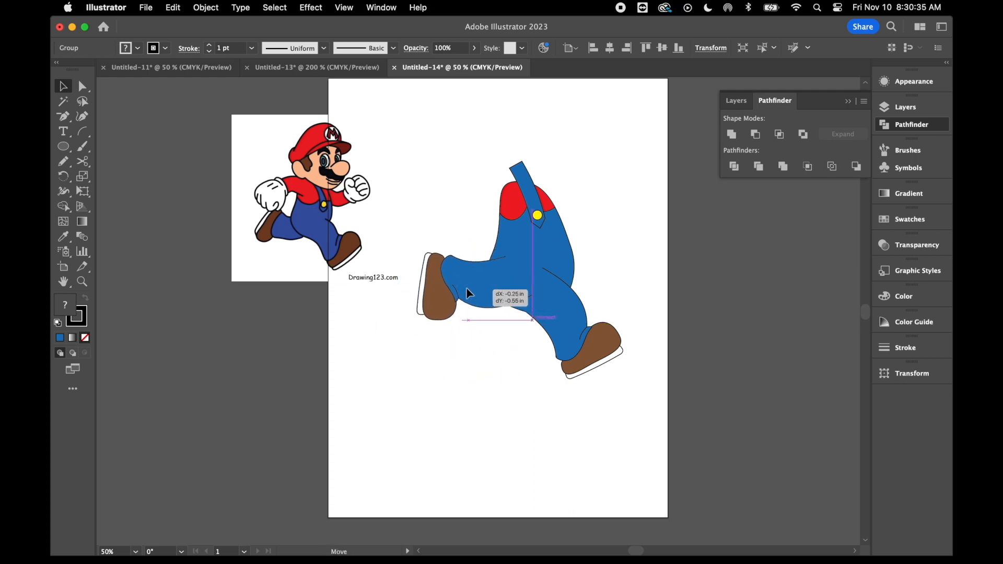
drag(535, 326, 511, 338)
drag(495, 298, 489, 291)
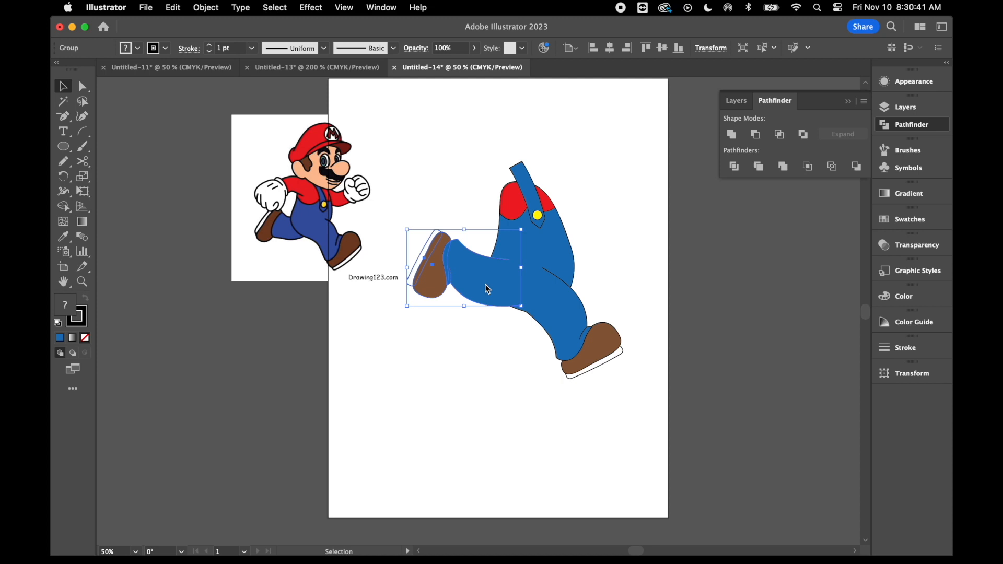
Send the back leg group to the back, behind the overalls, and deselect it
right_click(487, 288)
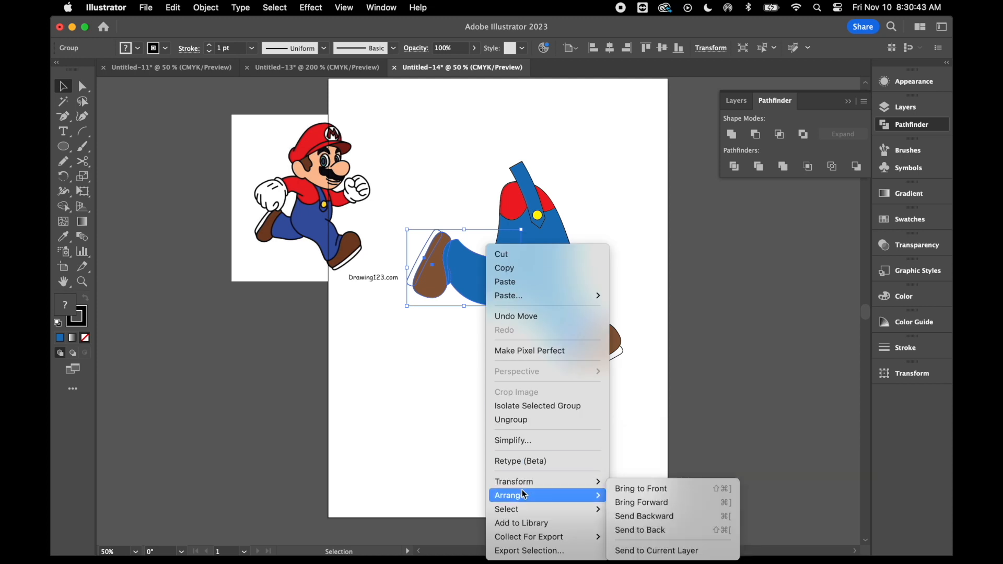
mouse_move(528, 481)
mouse_move(549, 496)
click(664, 529)
click(472, 365)
scroll(472, 370, up, 1)
scroll(472, 369, right, 1)
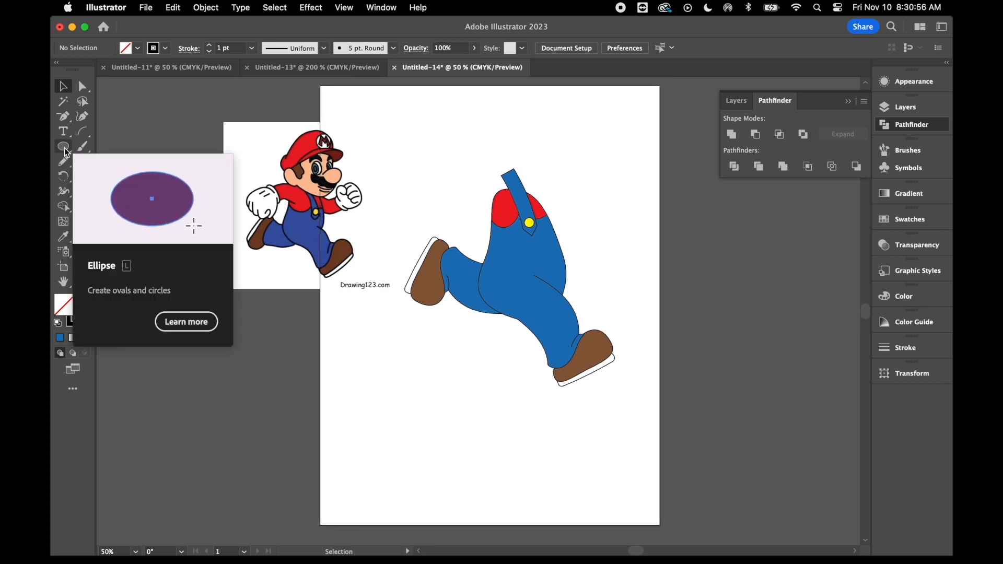
Draw an upright rectangle right of the body and bend it with a vertical Arc warp at 25%, expanded into a plain path
drag(63, 147, 107, 147)
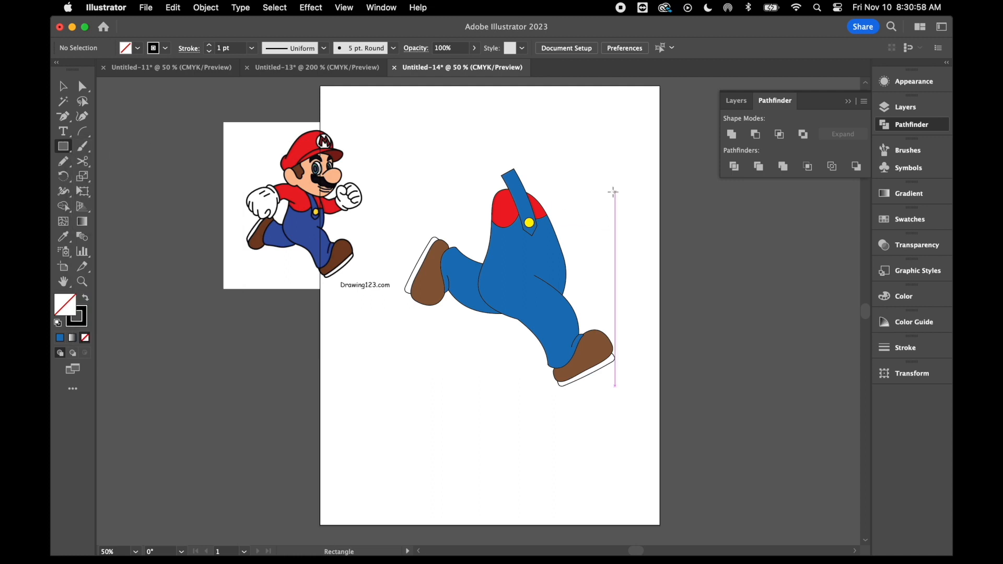
drag(579, 183, 614, 256)
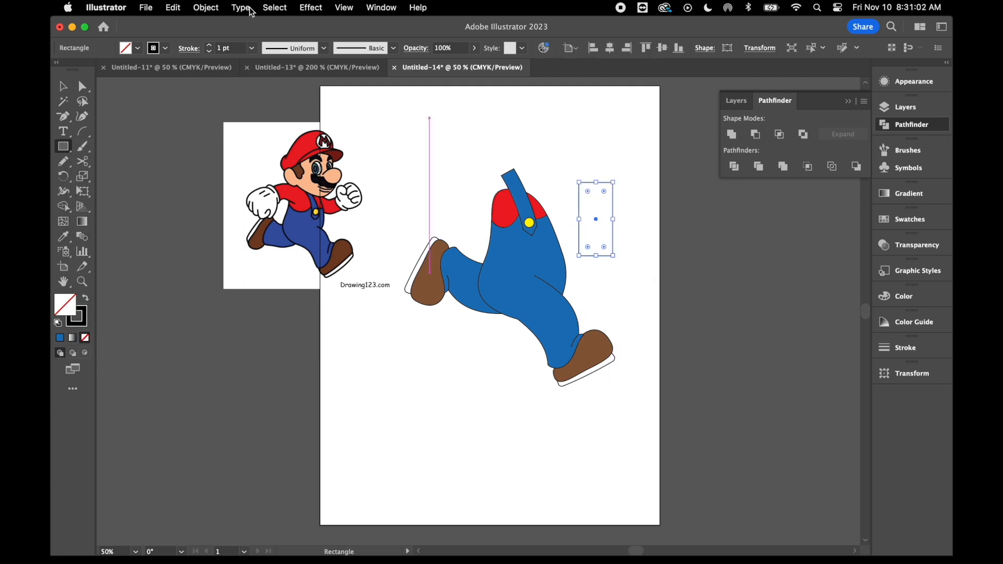
click(310, 7)
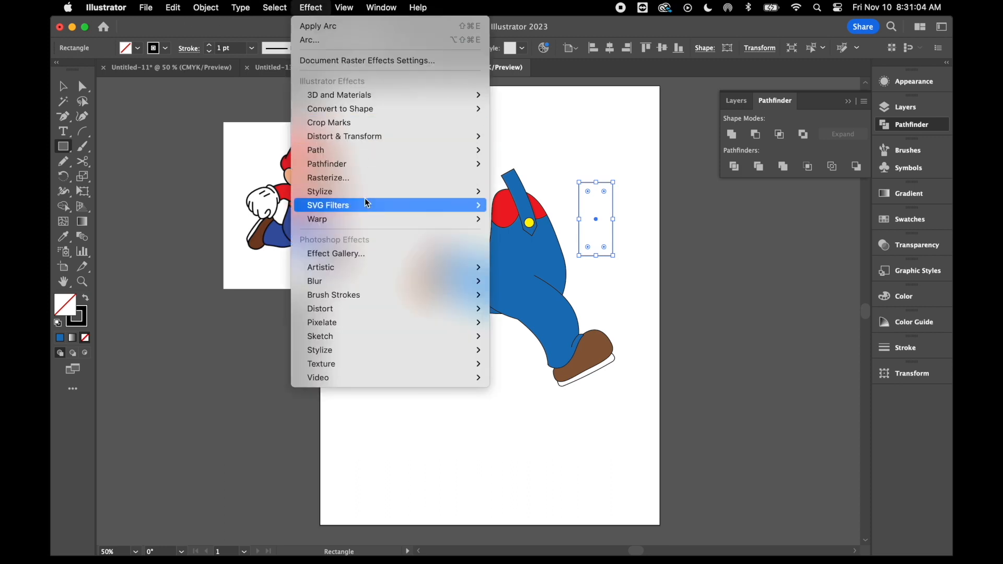
mouse_move(367, 203)
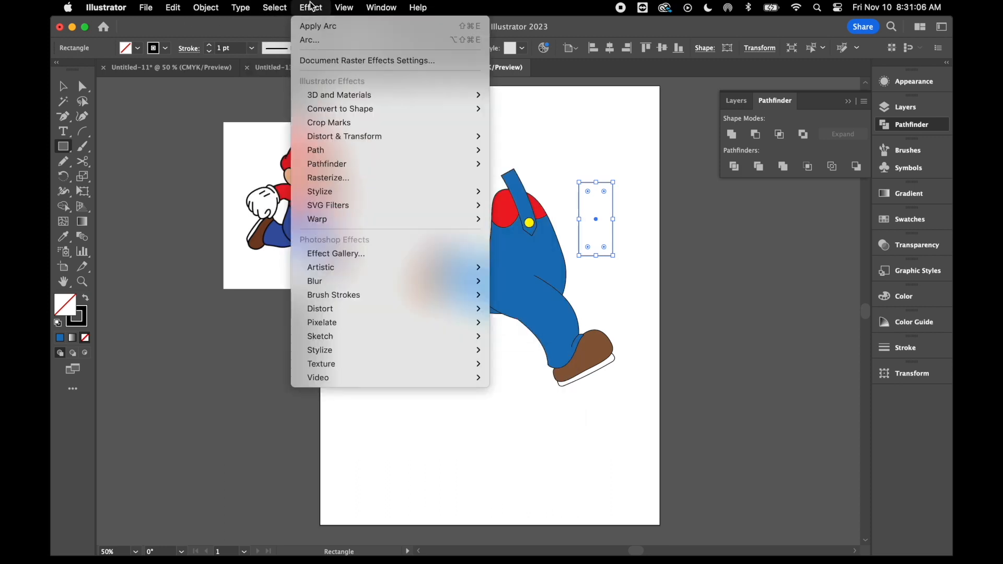
mouse_move(355, 219)
click(508, 219)
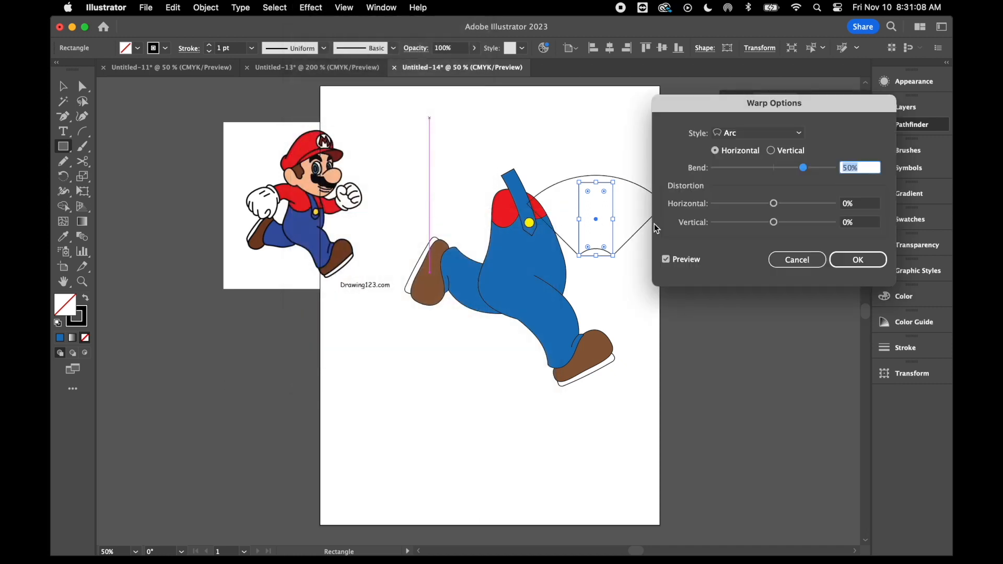
click(771, 151)
drag(804, 168, 791, 174)
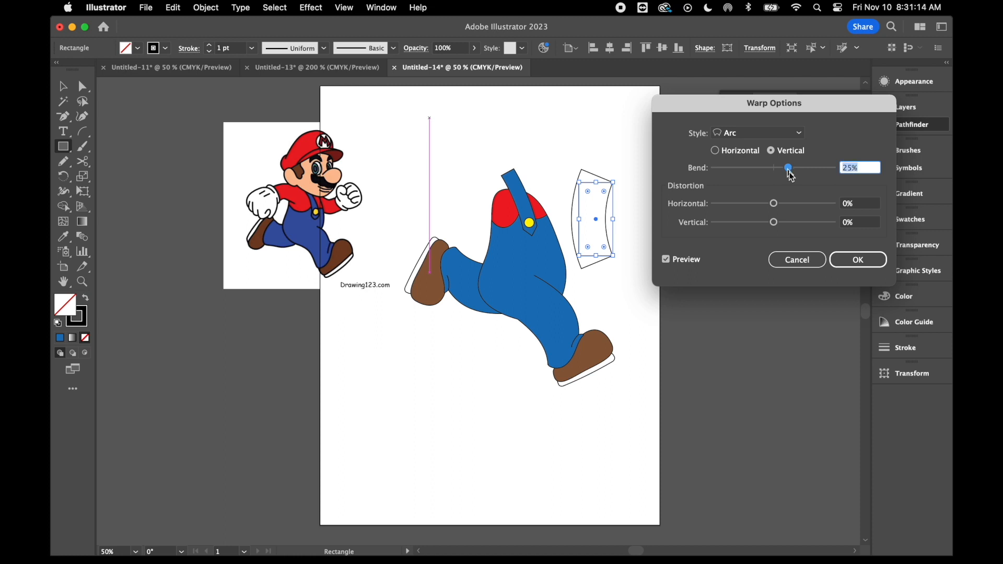
click(850, 266)
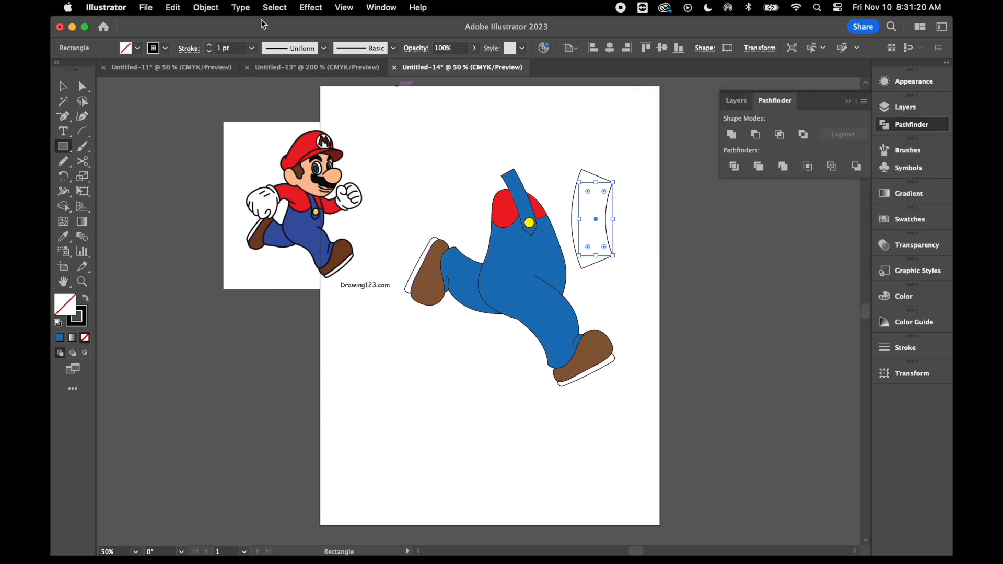
click(203, 8)
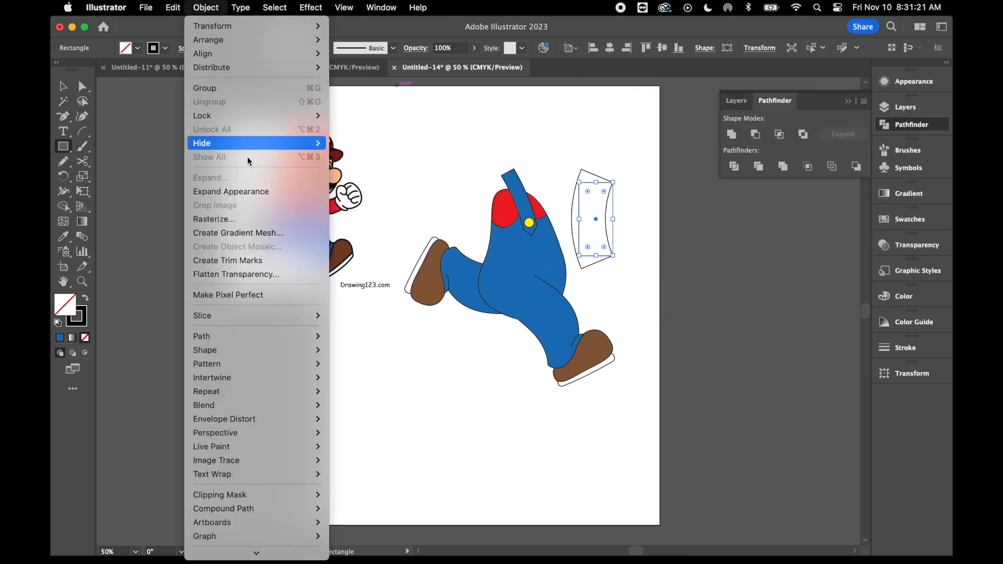
click(249, 190)
Move the warped shape to the body's left shoulder, rotate it into an arch and shorten it as the back sleeve
click(64, 87)
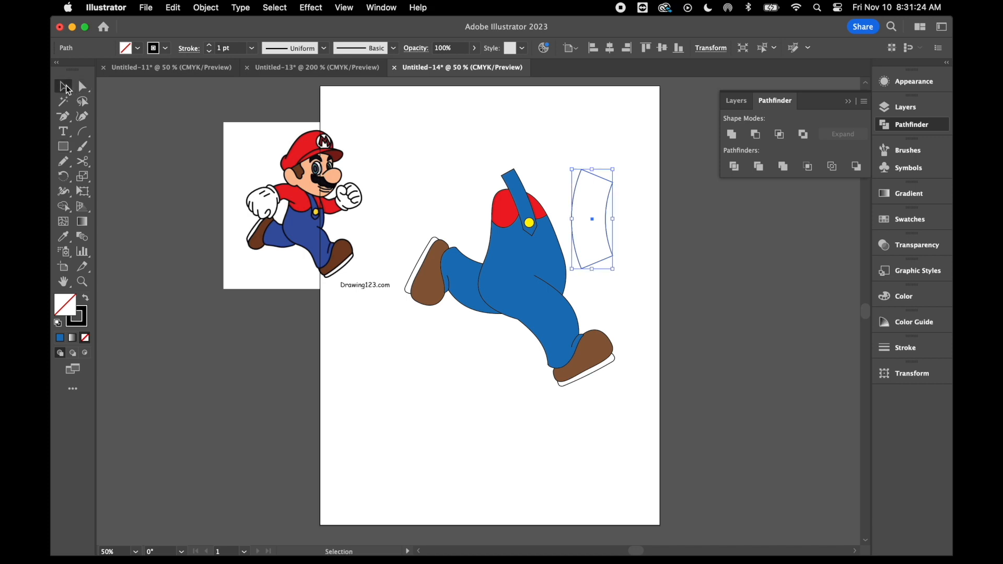
drag(594, 221, 490, 212)
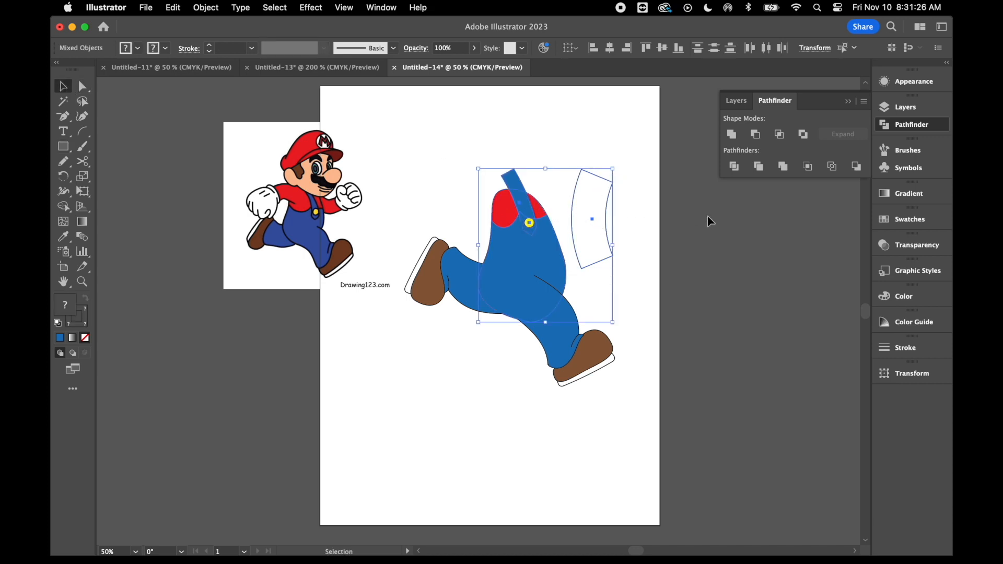
click(708, 216)
click(607, 215)
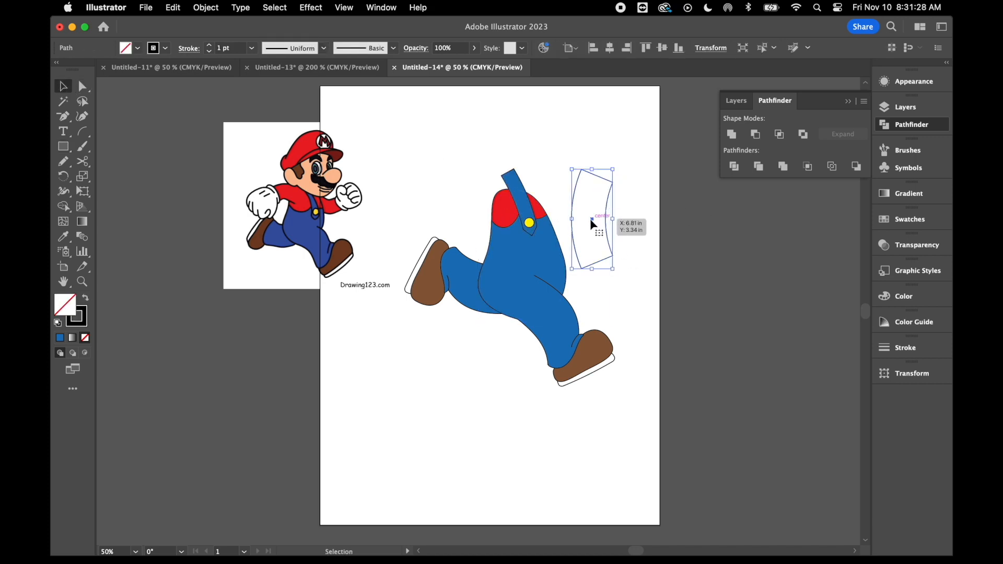
drag(592, 219, 466, 200)
drag(487, 157, 514, 221)
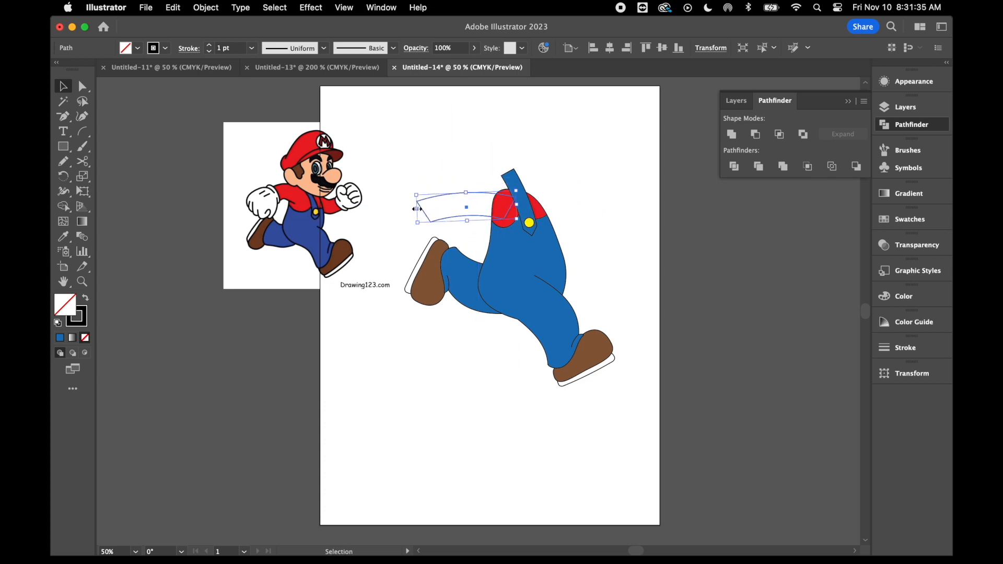
drag(417, 208, 432, 207)
Reshape the lower edge of the left sleeve into a stronger upward curve with the Direct Selection tool
click(82, 86)
click(444, 221)
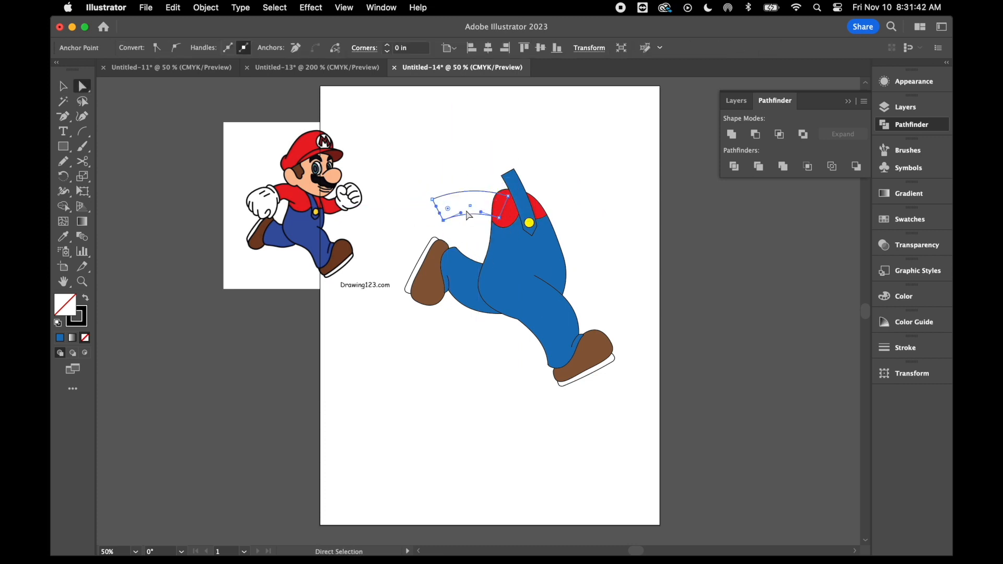
drag(461, 213, 459, 206)
click(602, 194)
key(super+equal)
key(super+equal)
drag(506, 300, 505, 294)
scroll(506, 296, down, 1)
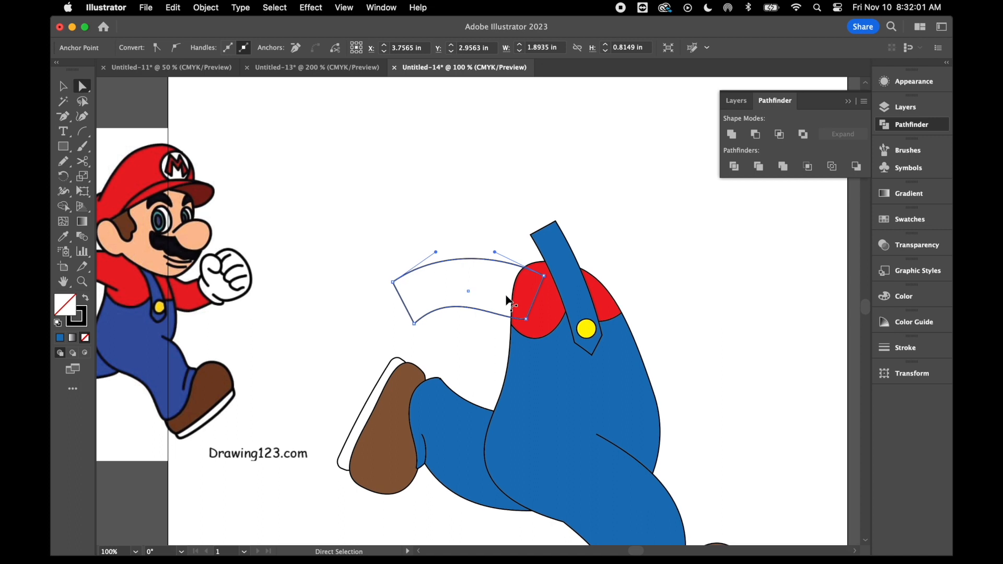
Cut the left sleeve's outline with Scissors at its lower shoulder corner and upper edge, and delete the end segment overlapping the shirt
click(84, 162)
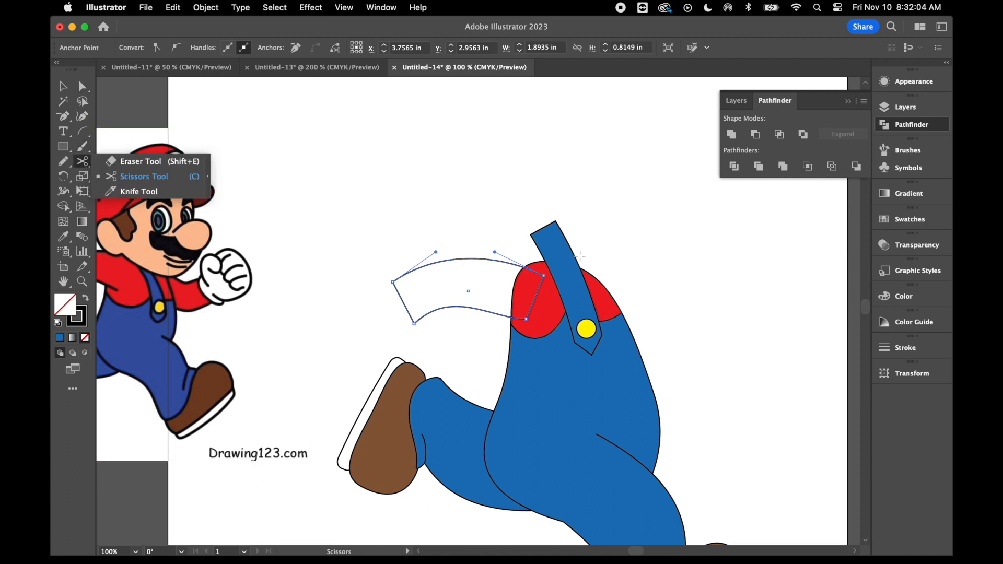
click(526, 319)
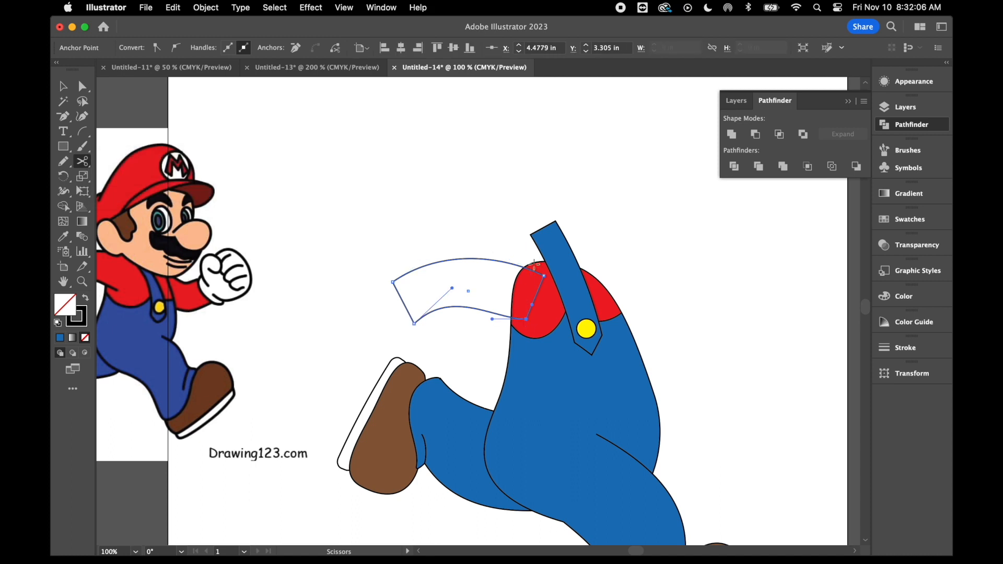
click(525, 268)
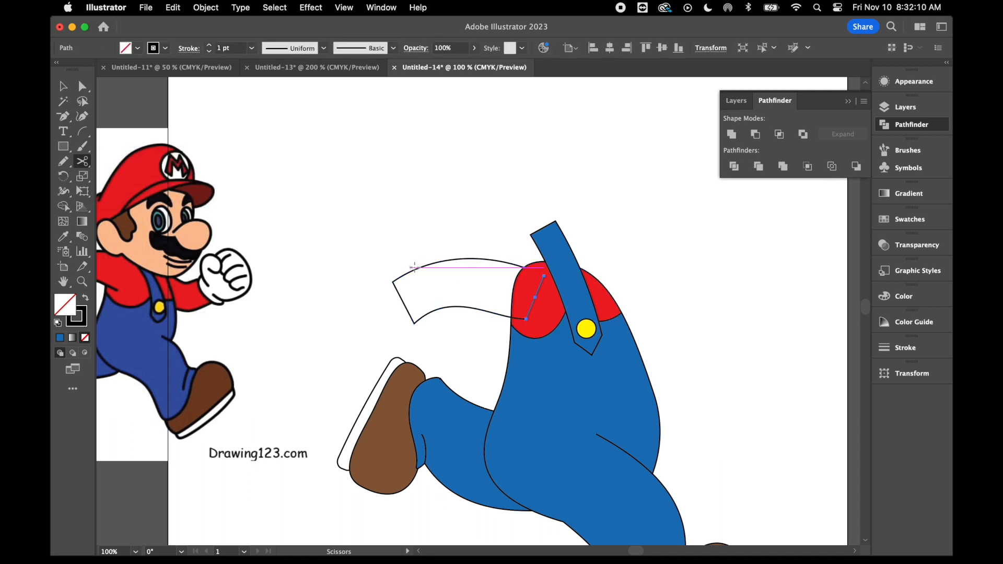
key(super+shift+a)
key(v)
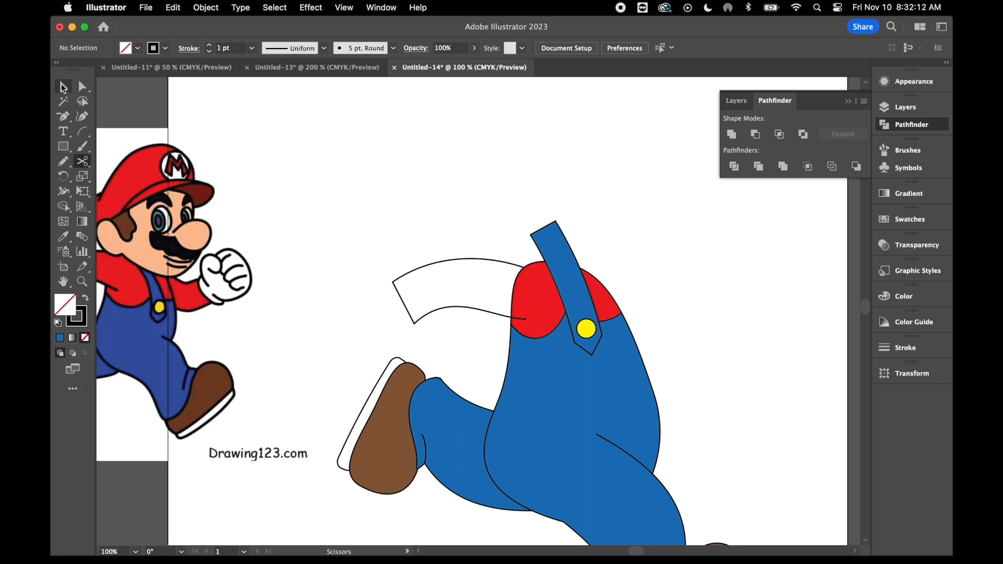
Fill the open left sleeve with the shirt's red using the Eyedropper, and deselect it
click(477, 263)
key(i)
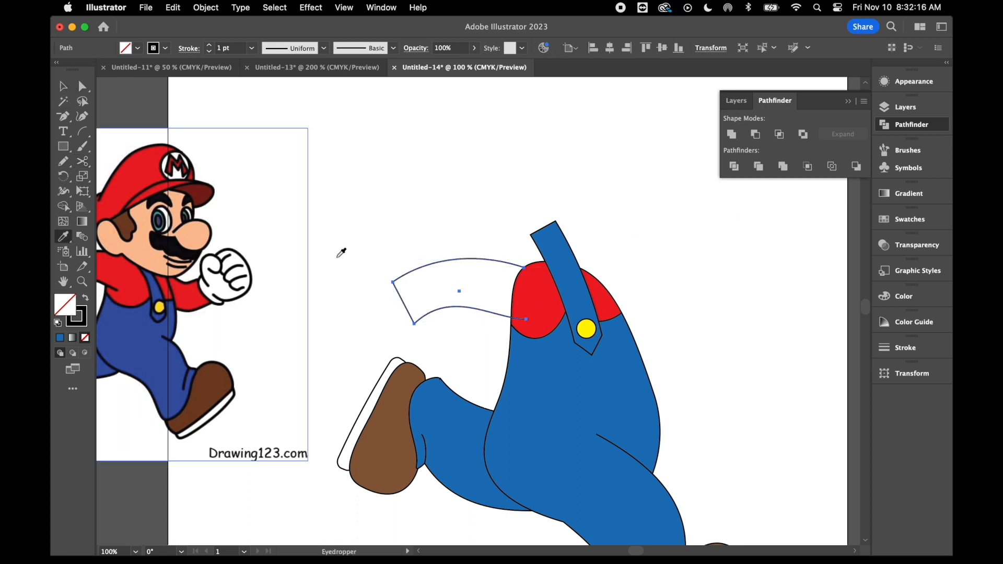
click(546, 301)
key(super+shift+a)
key(v)
Duplicate the red sleeve to the body's right side and rotate it so it sags downward from the right shoulder
click(469, 302)
drag(469, 302, 717, 284)
drag(750, 248, 664, 332)
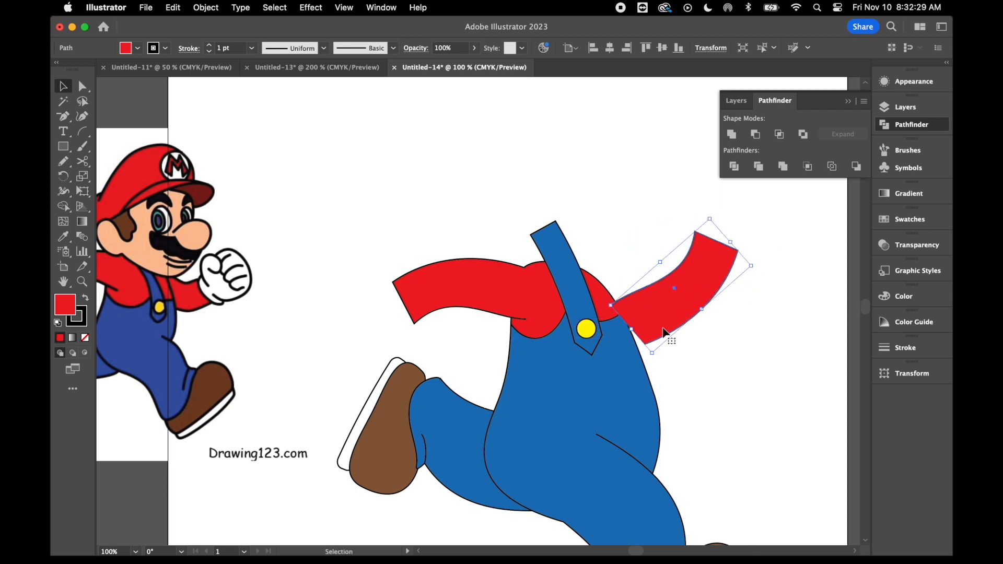
drag(759, 267, 762, 313)
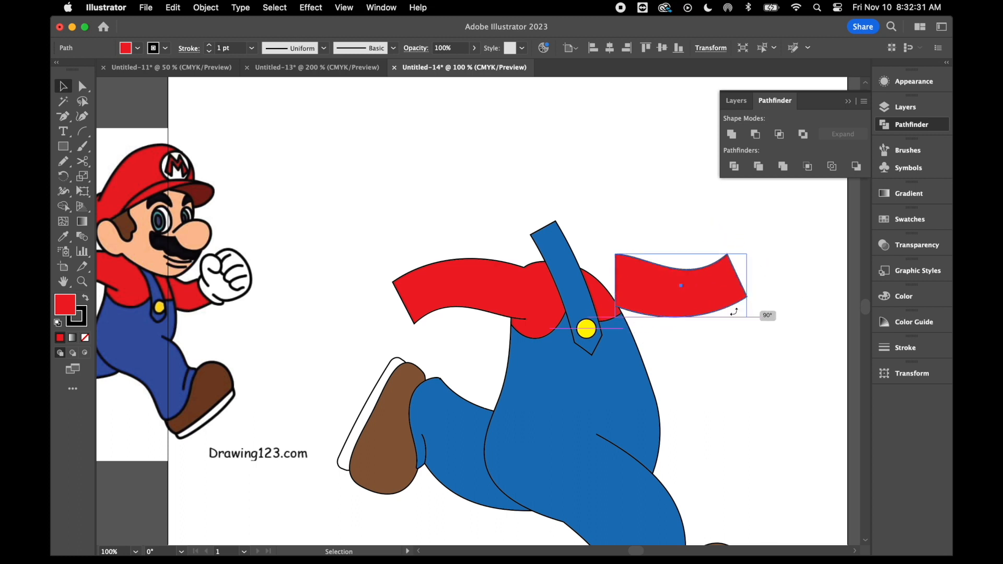
drag(697, 303, 655, 321)
Send the right sleeve to the back and shift it up against the shoulder
right_click(716, 324)
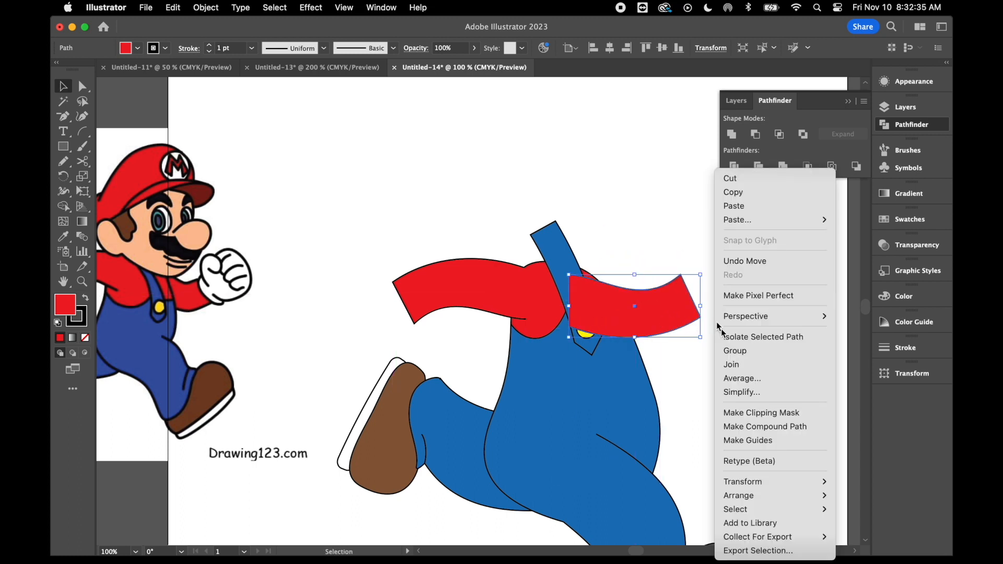
mouse_move(760, 496)
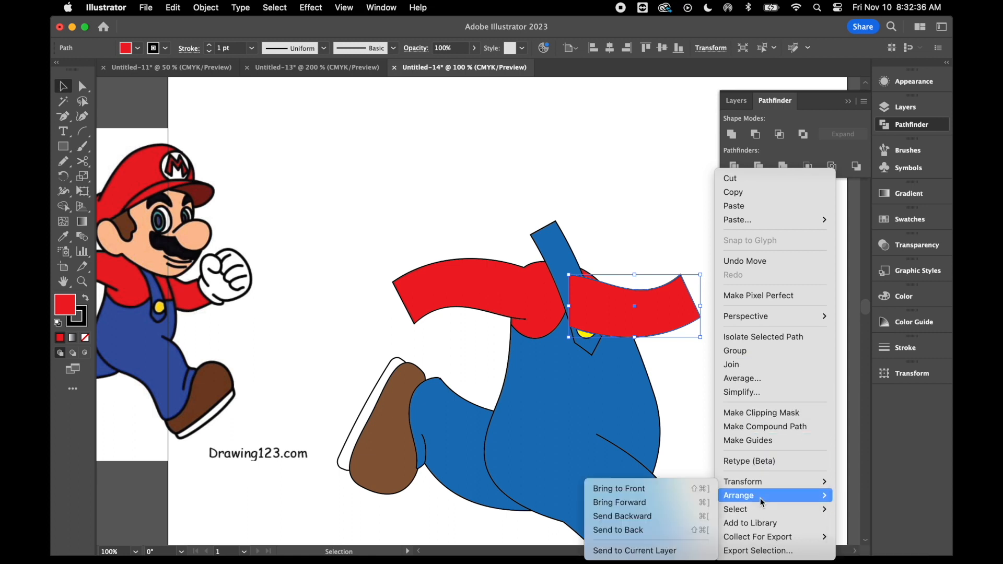
click(661, 531)
key(a)
drag(635, 337, 643, 322)
drag(679, 303, 668, 291)
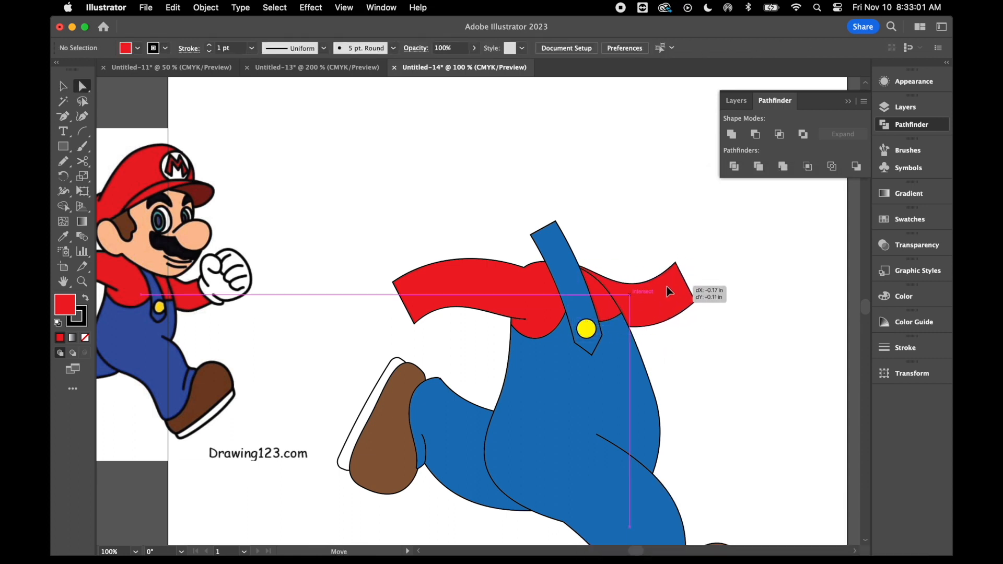
Draw a small flat ellipse above the body and bend it with a horizontal Arc warp at 25%, expanded into a plain shape
key(super+minus)
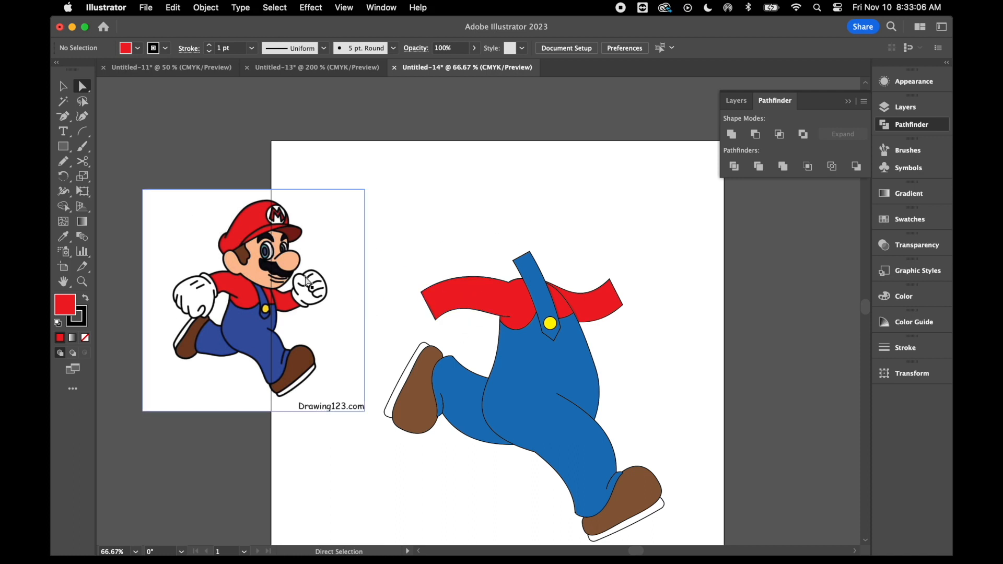
click(62, 148)
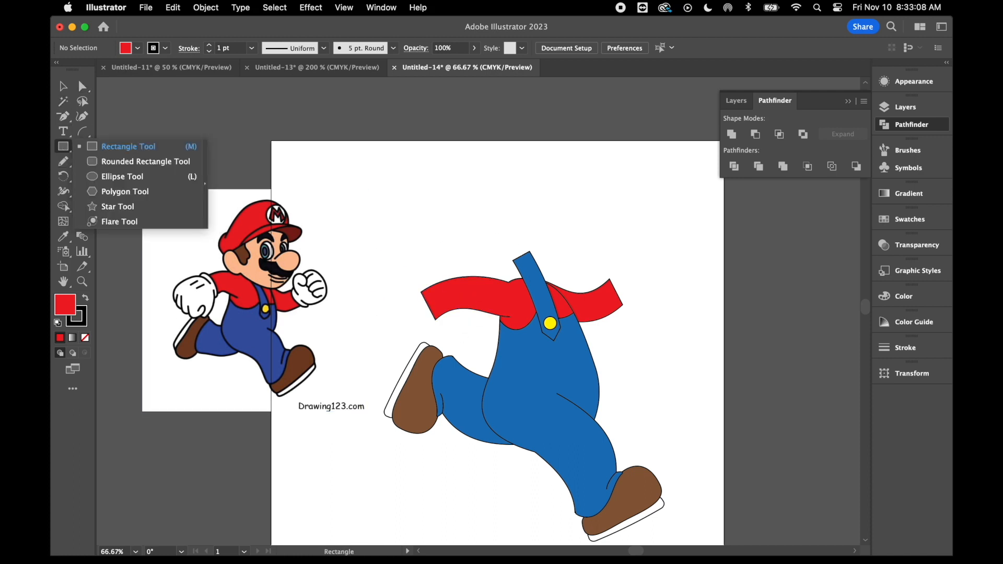
click(108, 175)
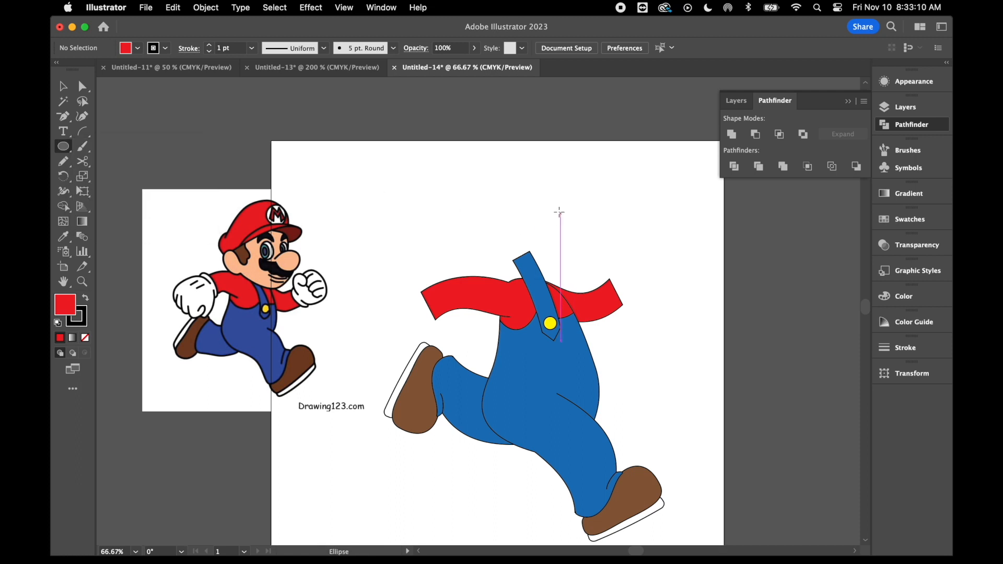
drag(553, 202, 604, 220)
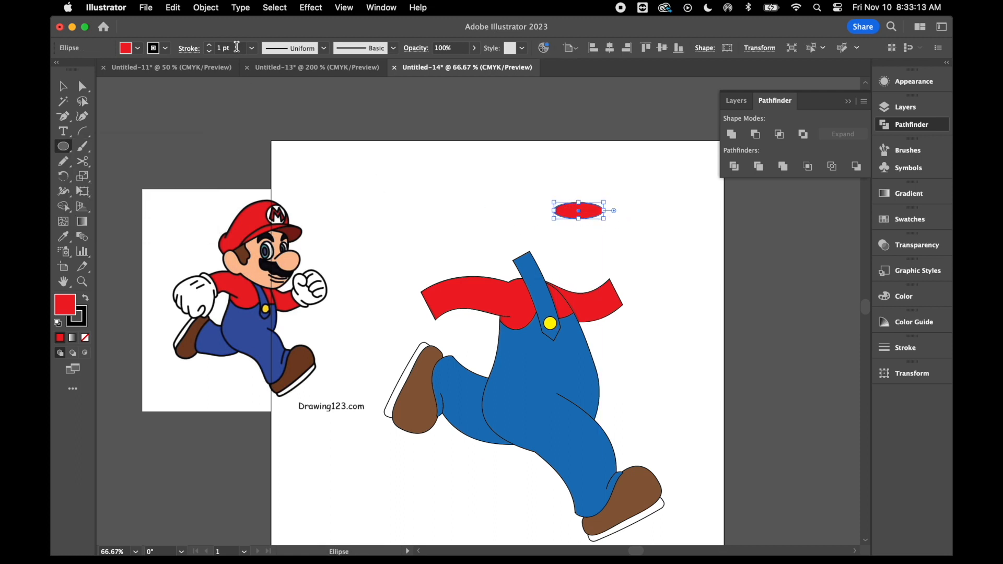
click(310, 8)
mouse_move(380, 221)
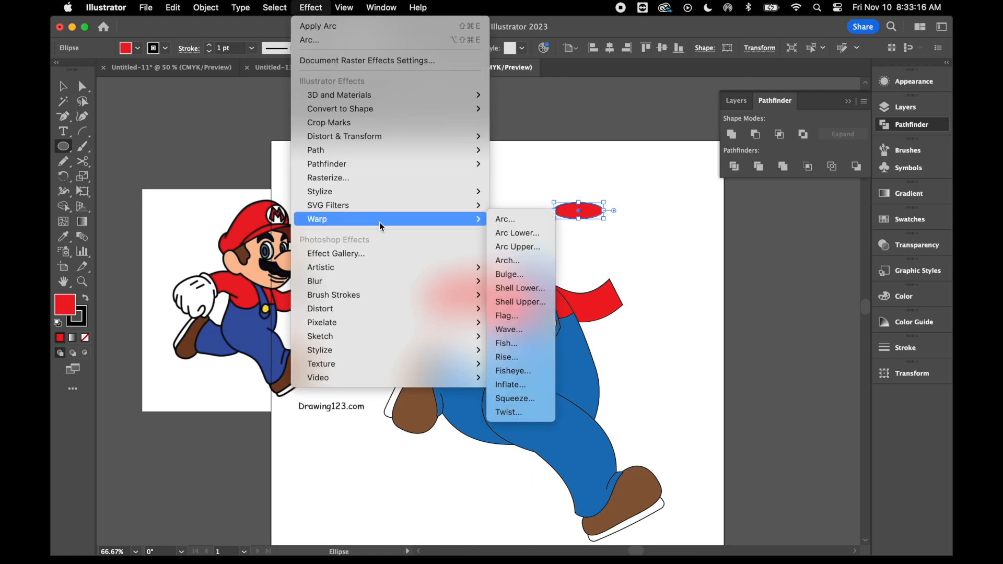
click(507, 220)
click(716, 151)
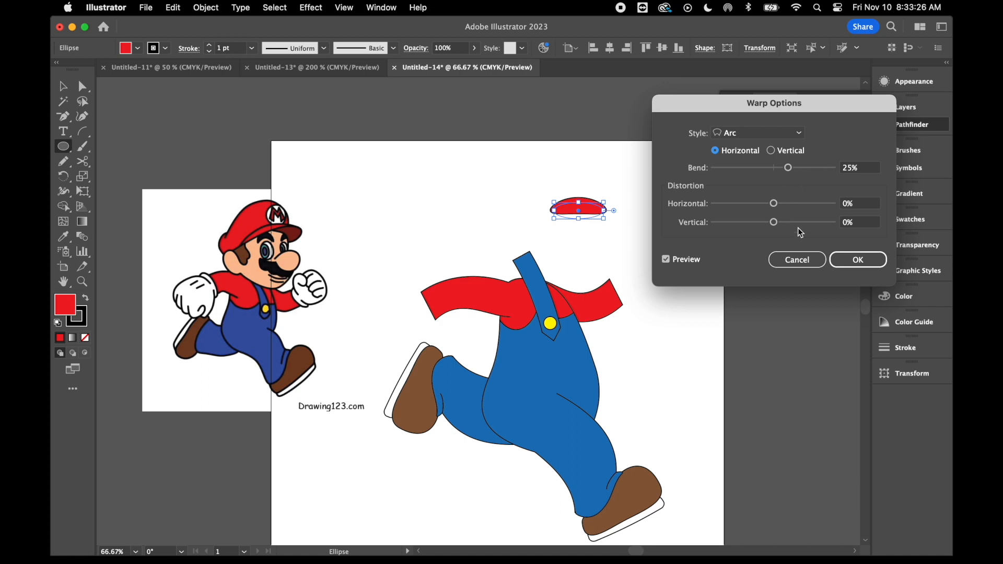
click(856, 261)
click(203, 8)
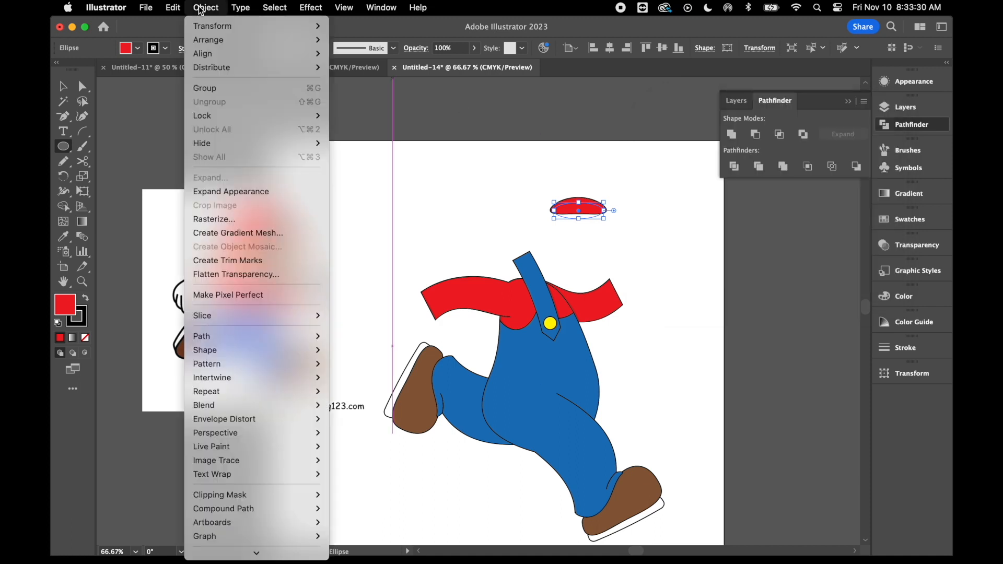
click(245, 196)
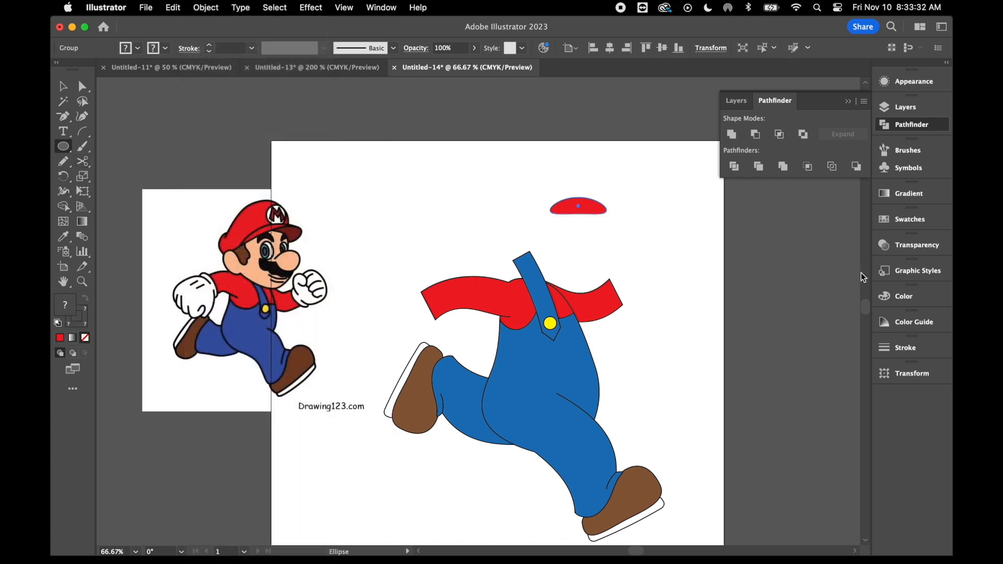
Fill the warped ellipse with white and fit it, rotated, over the left sleeve's open end as the glove cuff
click(896, 221)
click(745, 255)
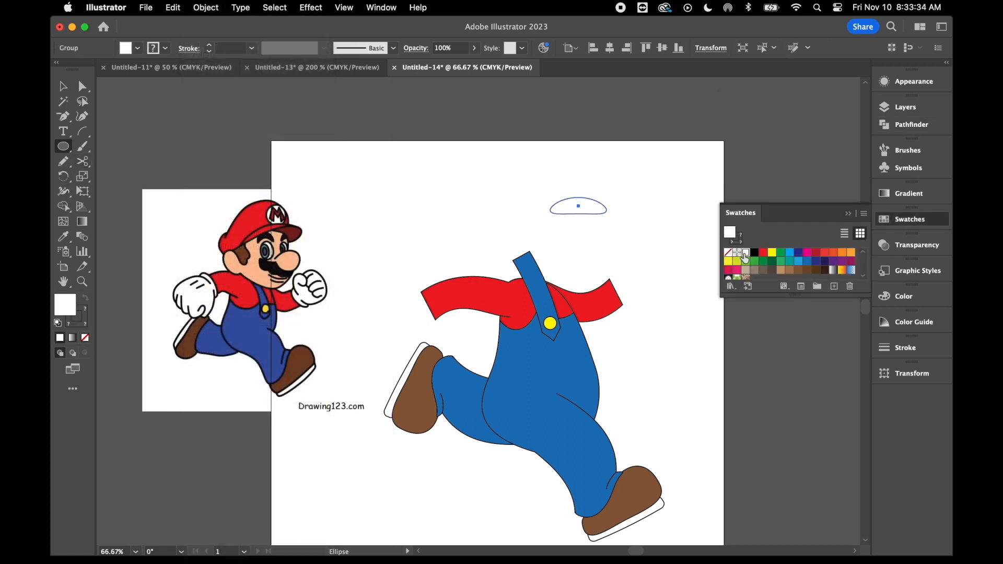
click(62, 88)
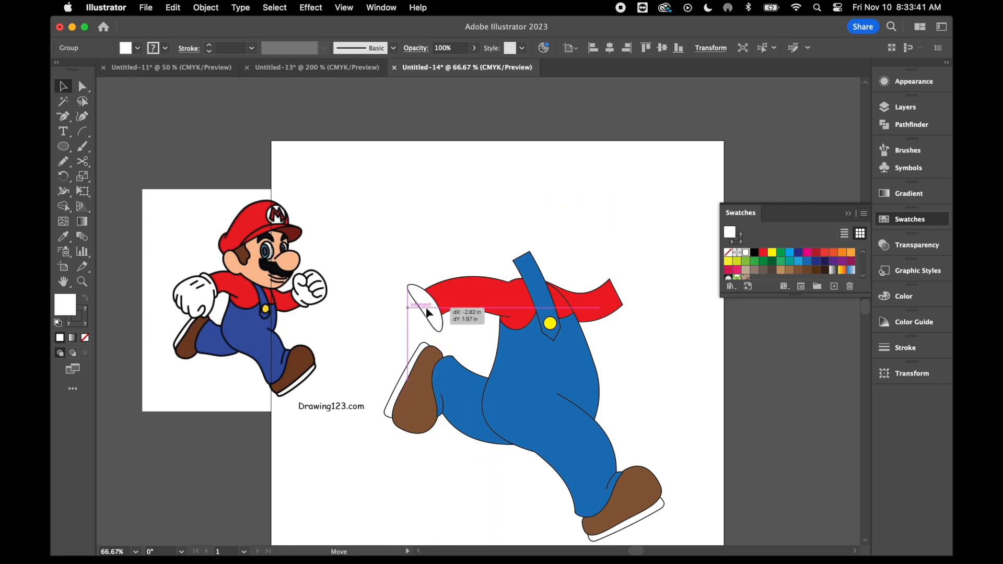
drag(444, 314, 413, 296)
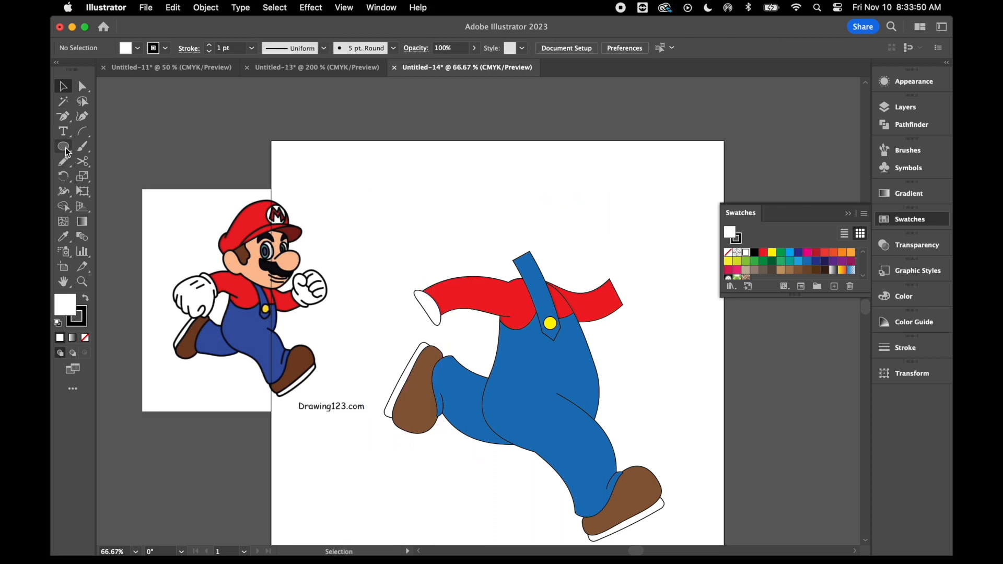
Draw a white circle about 1.1 in wide beside the left cuff and reshape its lower curves into the glove's hand shape
click(63, 147)
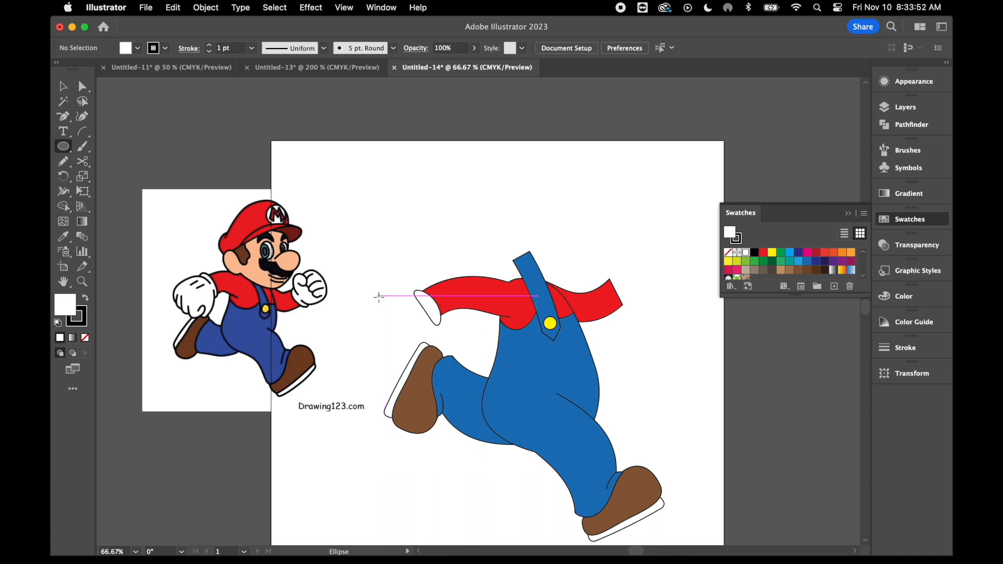
drag(378, 297, 439, 355)
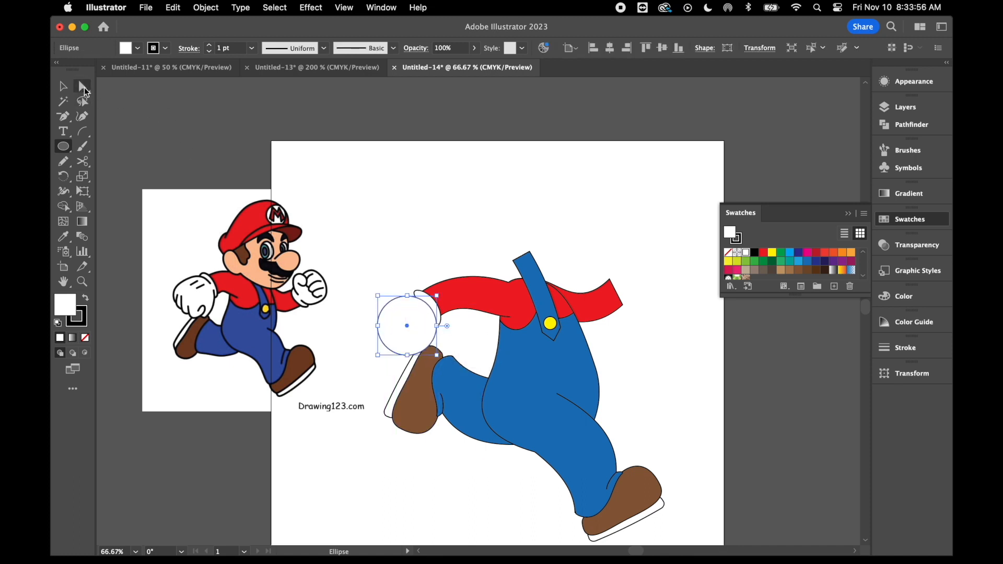
click(82, 86)
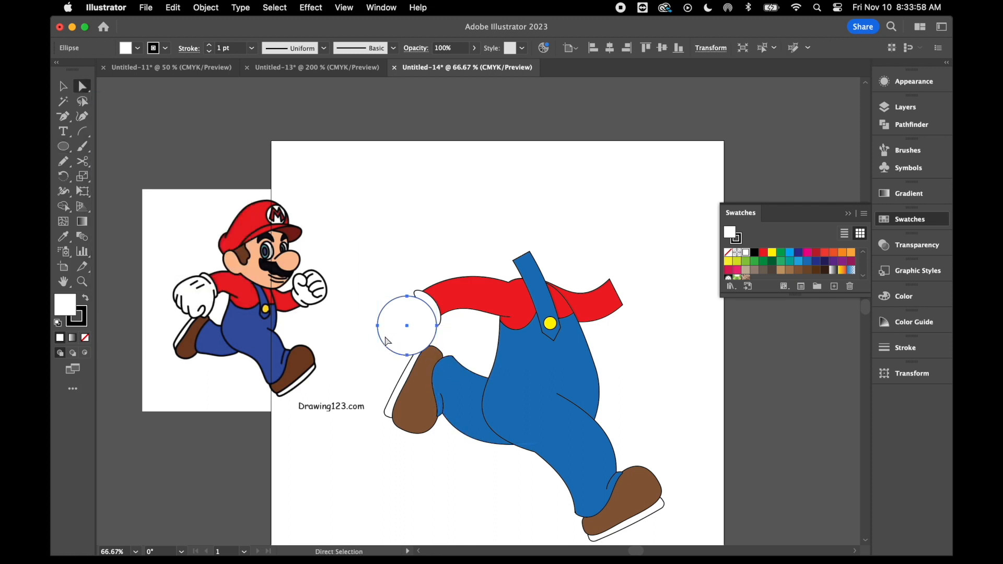
click(378, 326)
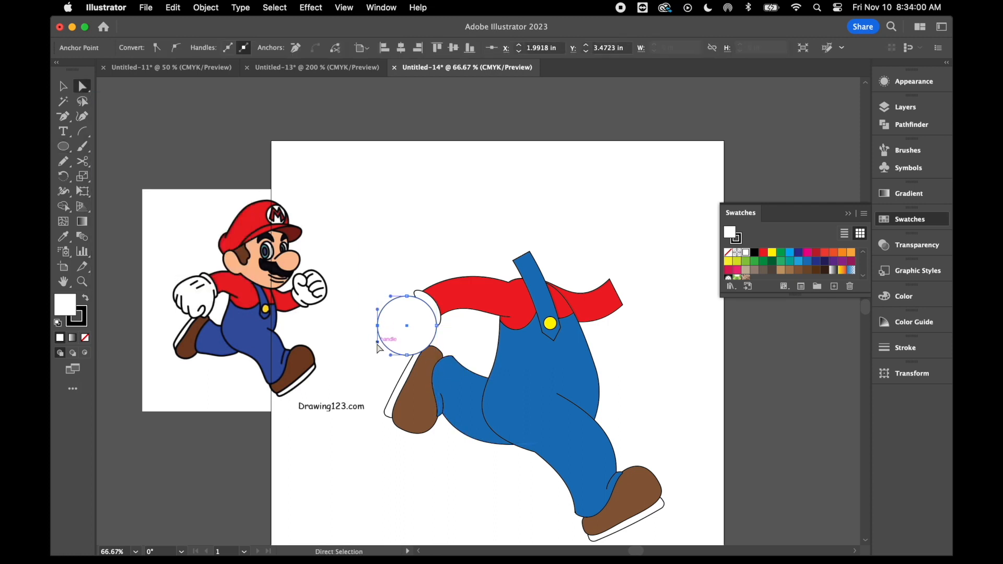
drag(385, 343, 393, 348)
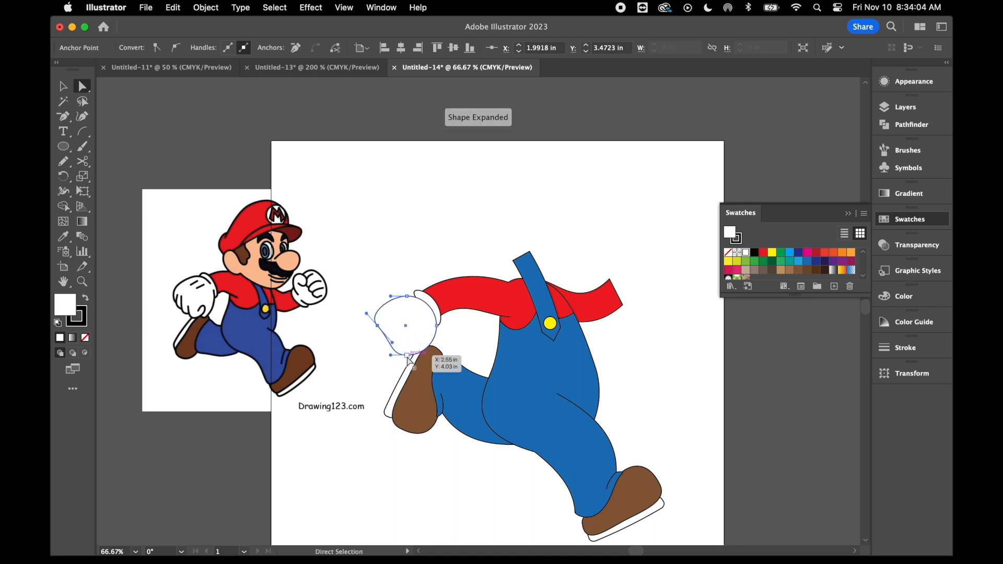
click(407, 356)
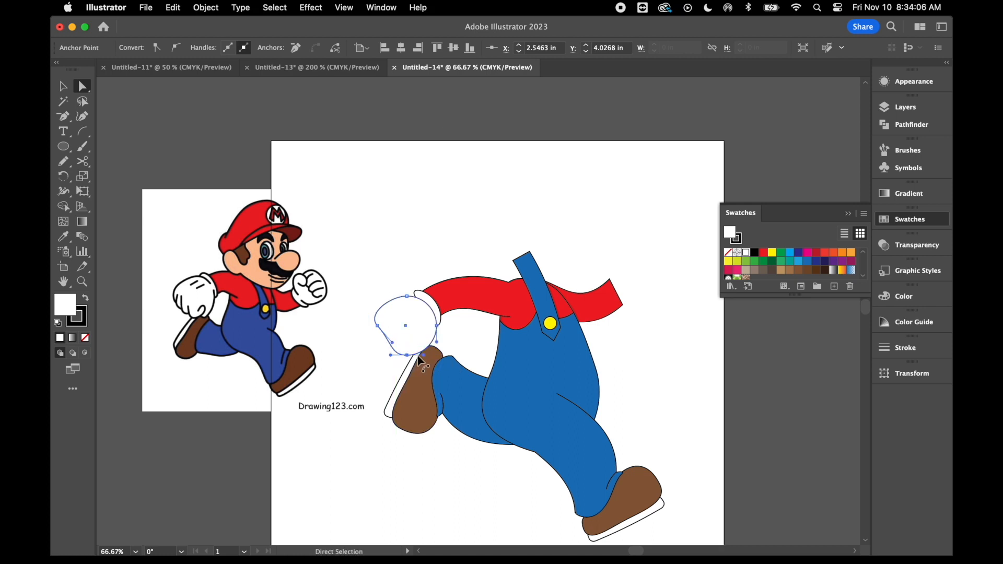
mouse_move(424, 358)
mouse_down()
mouse_move(419, 337)
mouse_move(432, 368)
mouse_up()
click(379, 381)
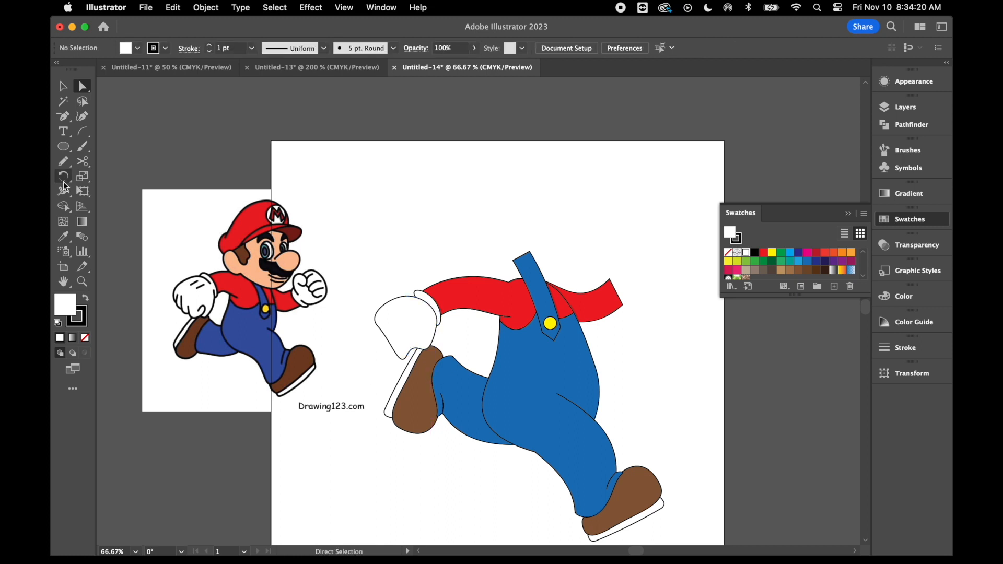
Draw a small upright ellipse on the glove's outer left edge and reshape its lower end into a blunt, slanted fingertip
click(65, 144)
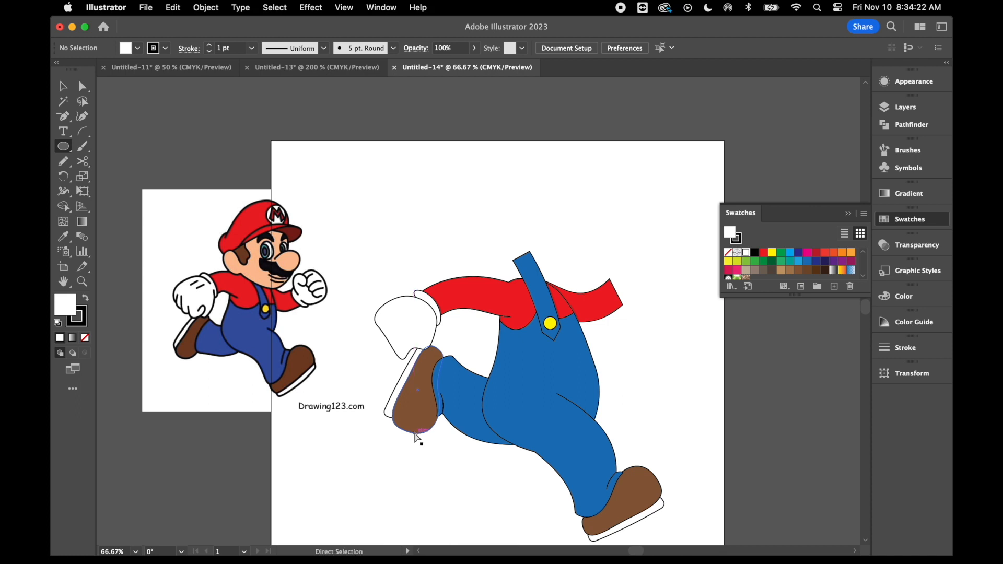
key(super+equal)
scroll(483, 420, left, 3)
scroll(483, 419, left, 3)
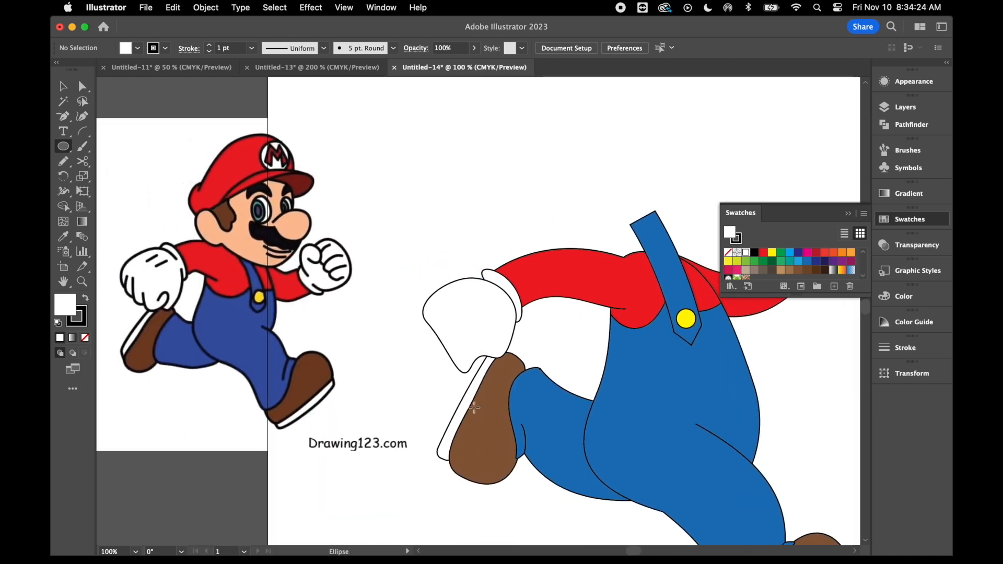
drag(437, 314, 461, 356)
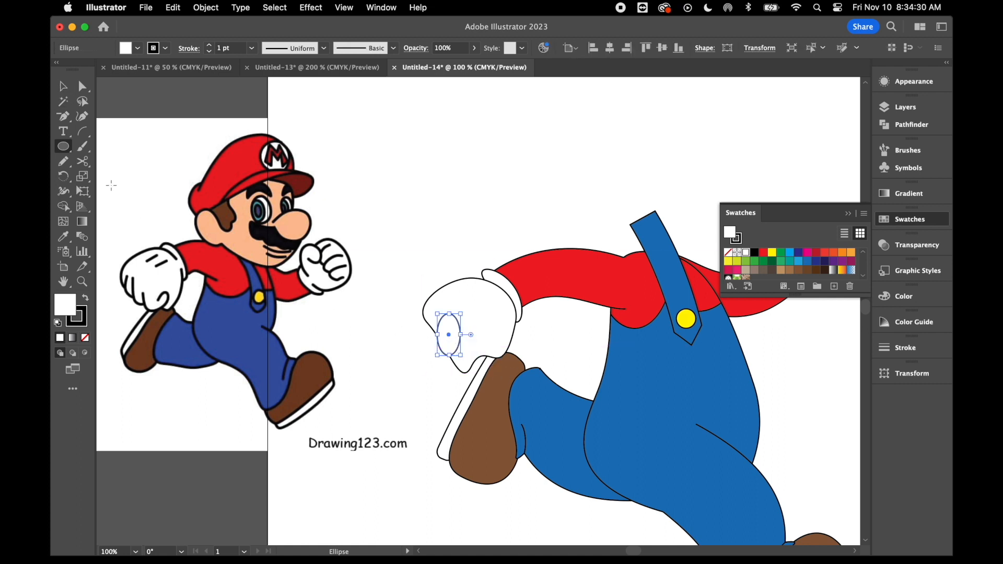
click(62, 90)
drag(448, 335, 446, 336)
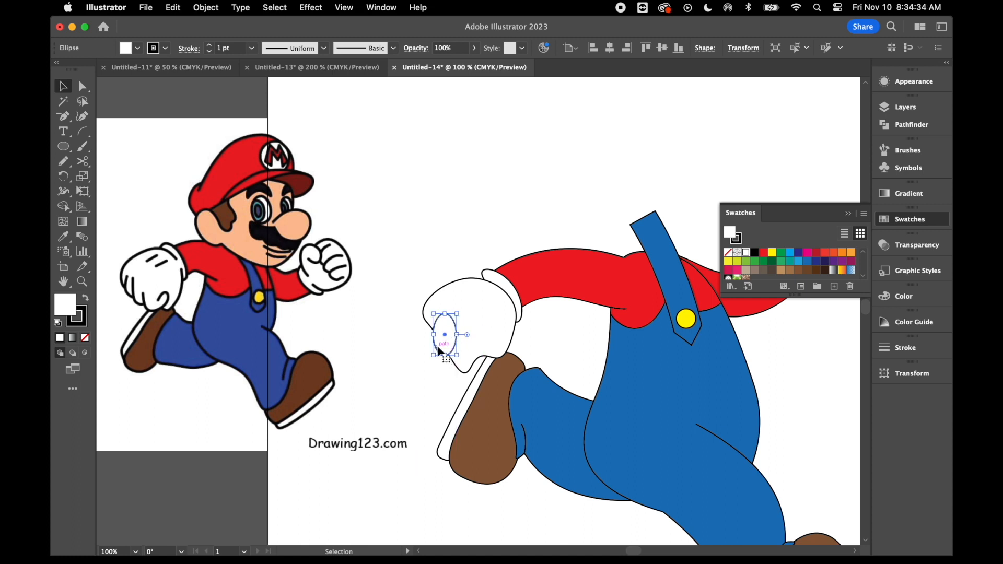
click(81, 89)
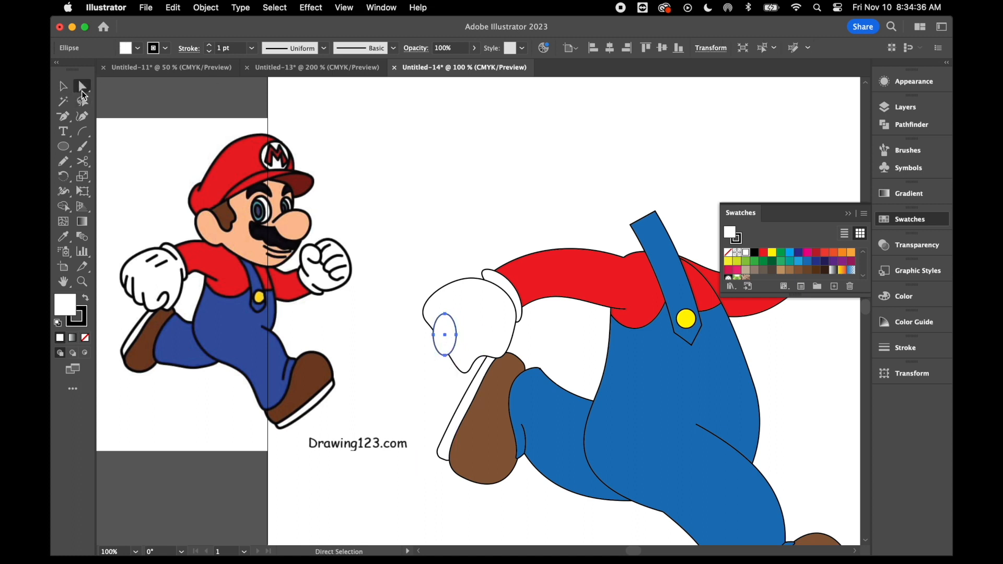
click(444, 356)
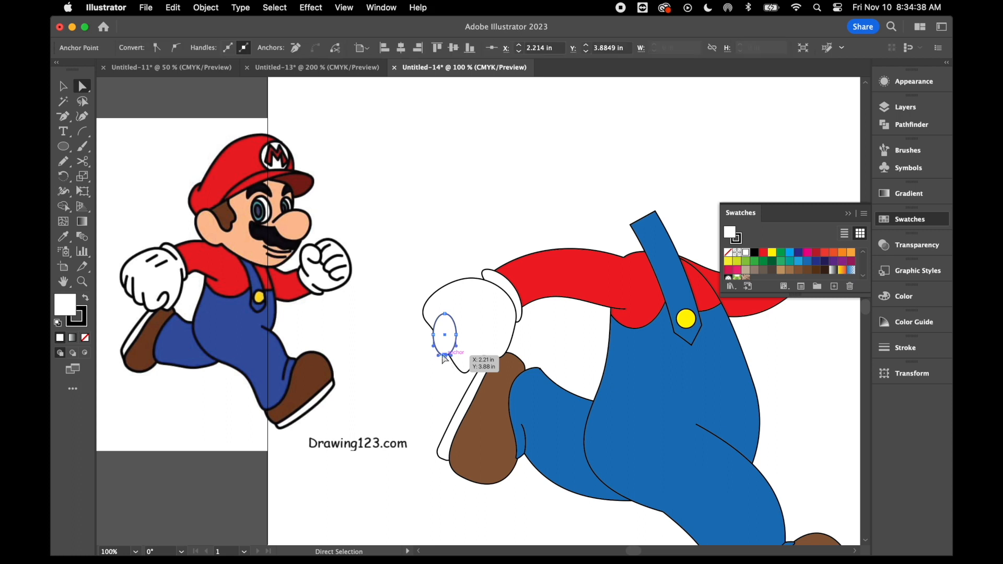
drag(439, 360, 442, 350)
Cut the fingertip ellipse at its upper left and lower right with Scissors and delete the inner segment to leave an open finger
key(c)
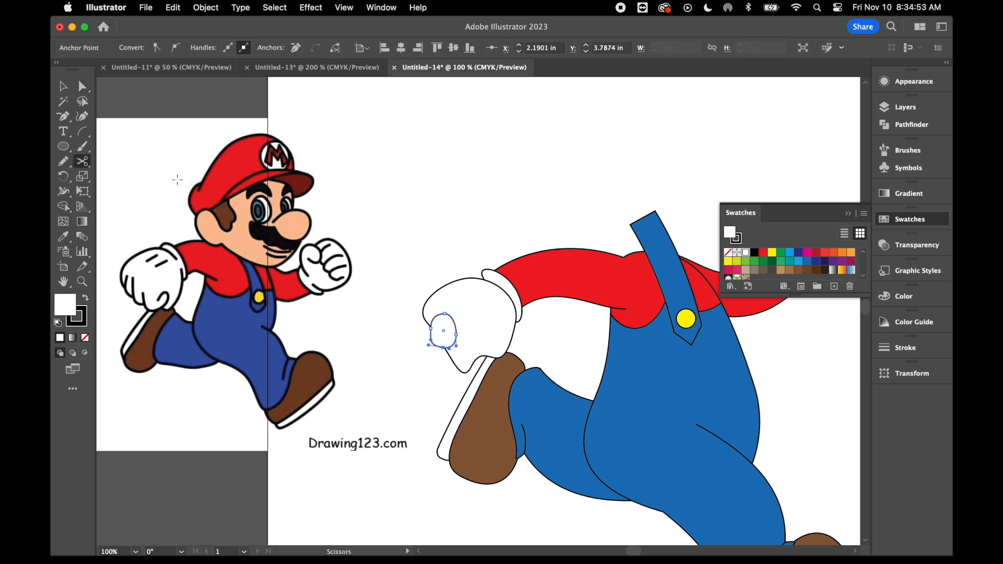
click(434, 316)
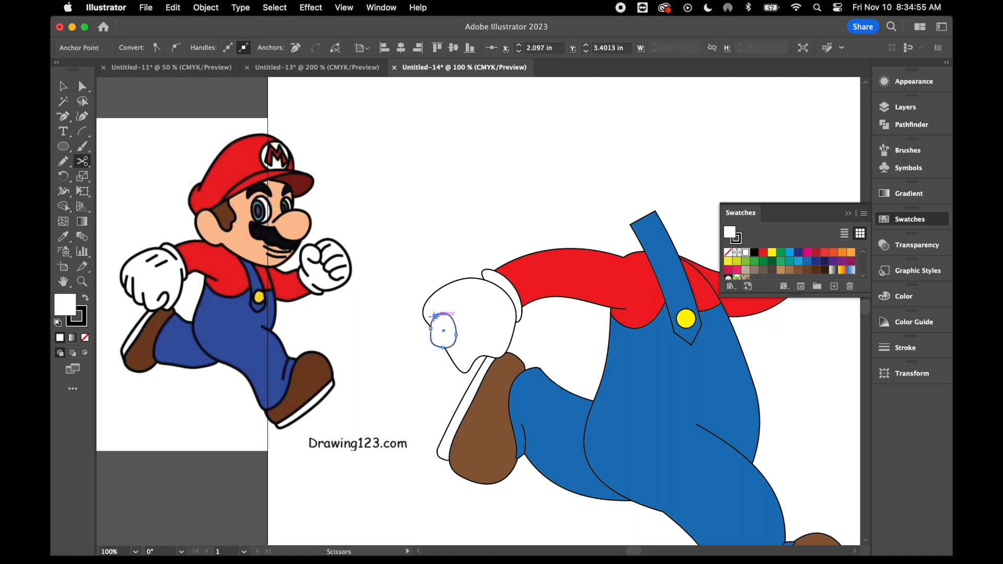
click(452, 346)
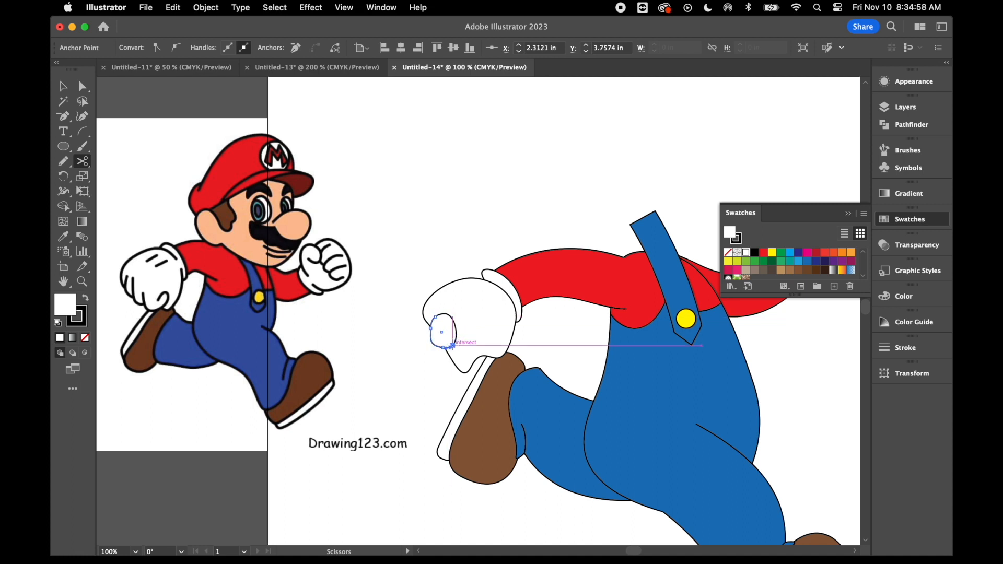
click(83, 86)
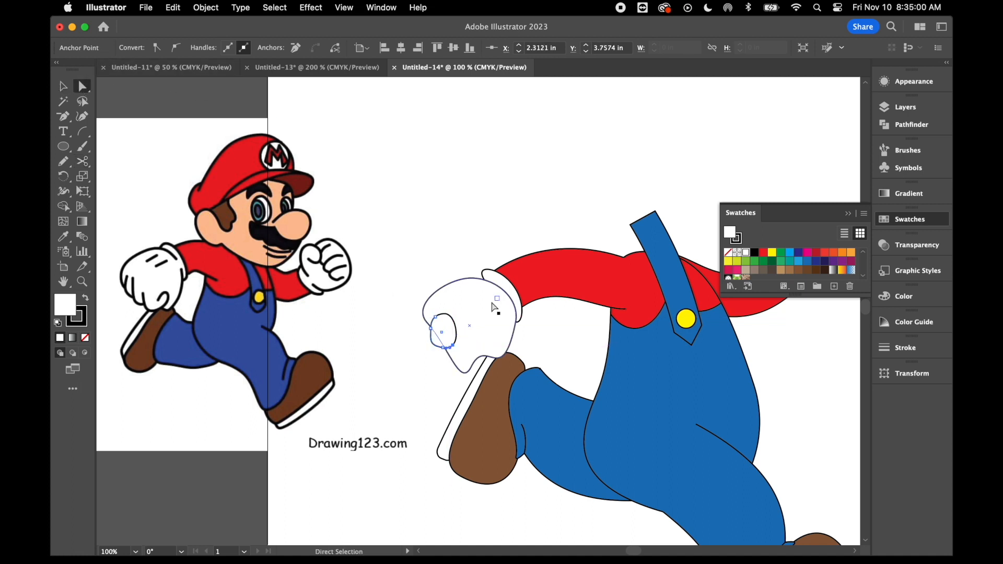
click(455, 330)
key(Delete)
key(Delete)
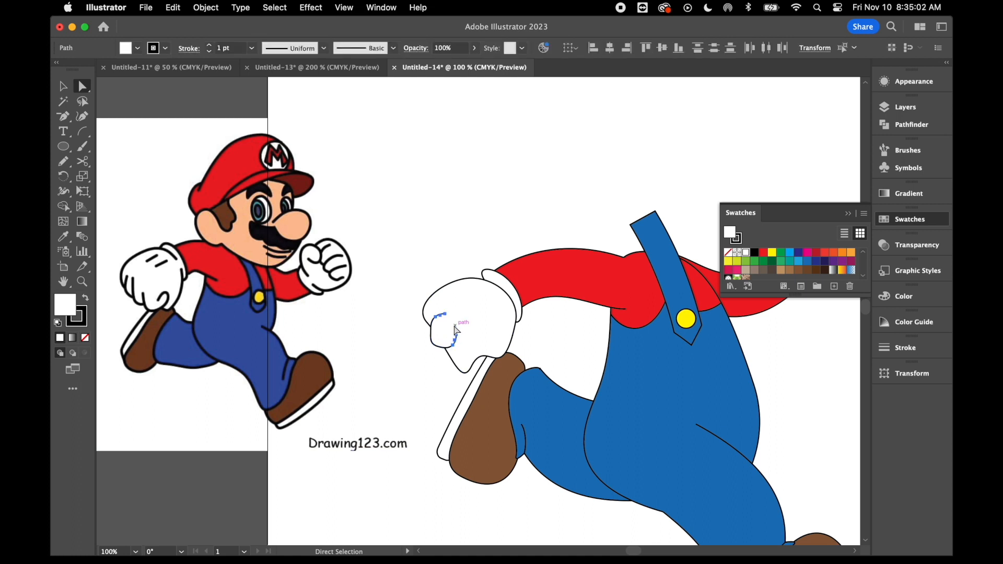
Draw a second upright ellipse, about 0.28 by 0.64 in, beside the first finger and reshape its lower end into a fingertip
click(67, 145)
drag(450, 323, 473, 373)
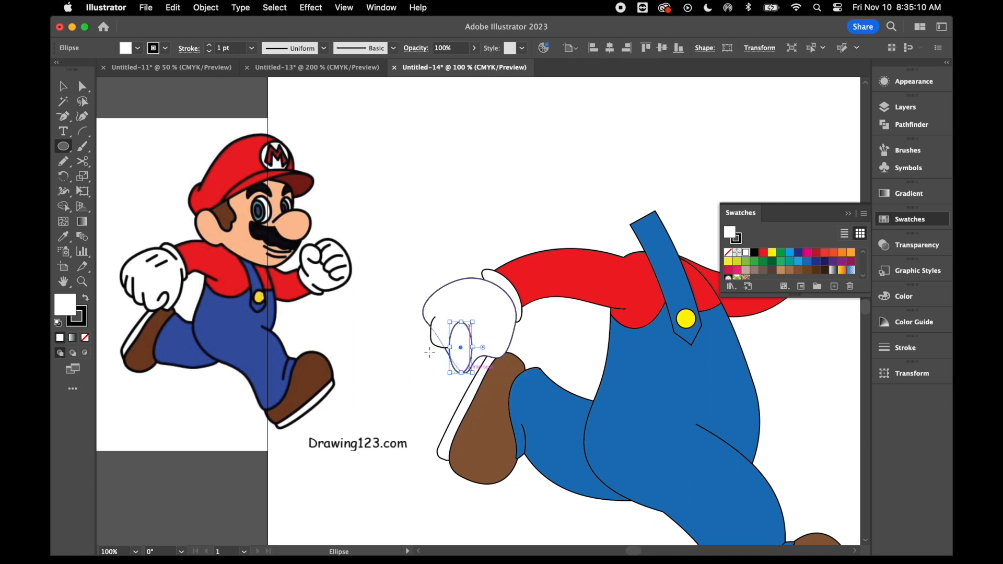
click(63, 86)
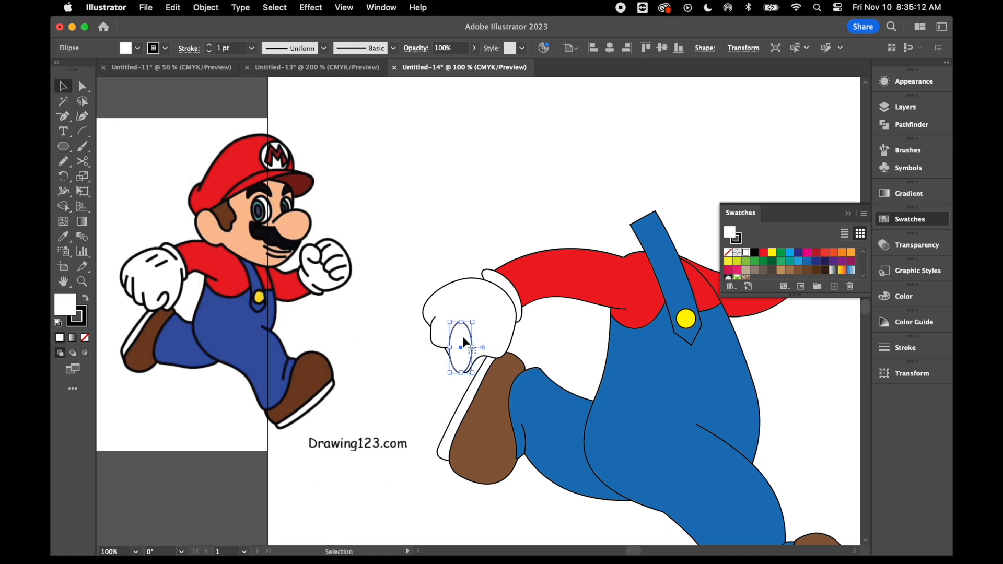
drag(465, 340, 460, 339)
click(86, 89)
click(455, 371)
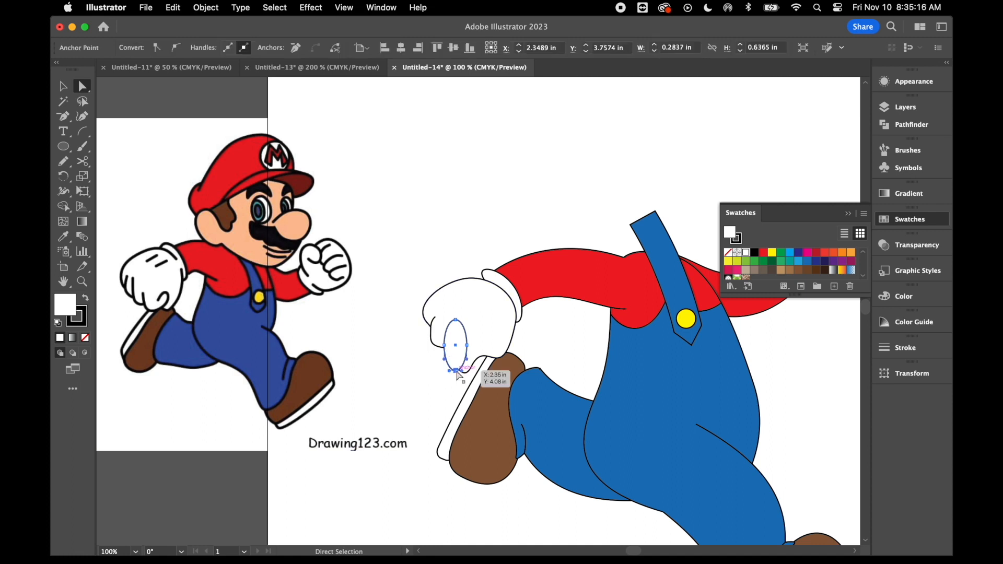
drag(463, 371, 478, 379)
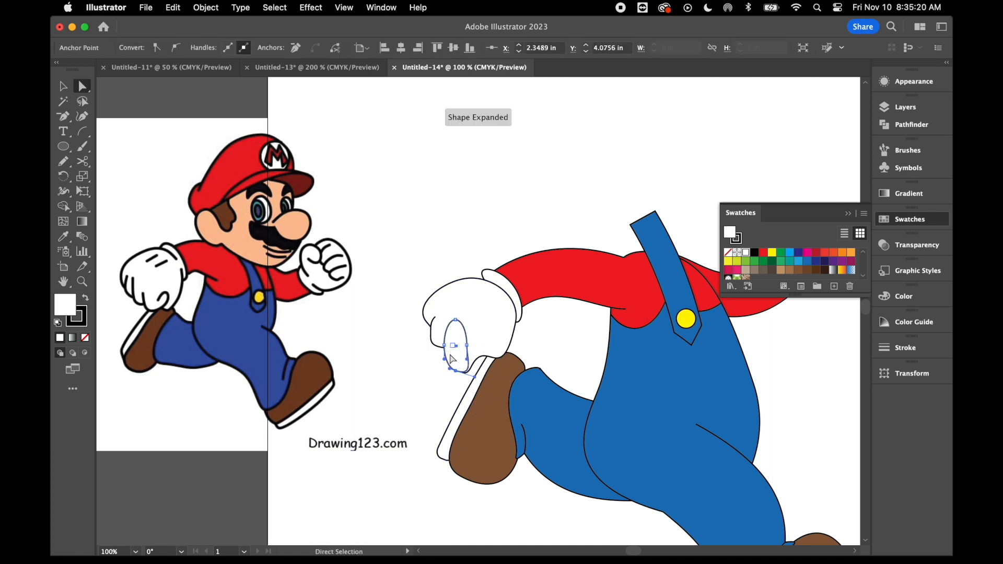
Cut the second finger's ellipse on both sides with Scissors and delete its top arc so it blends into the glove
click(83, 161)
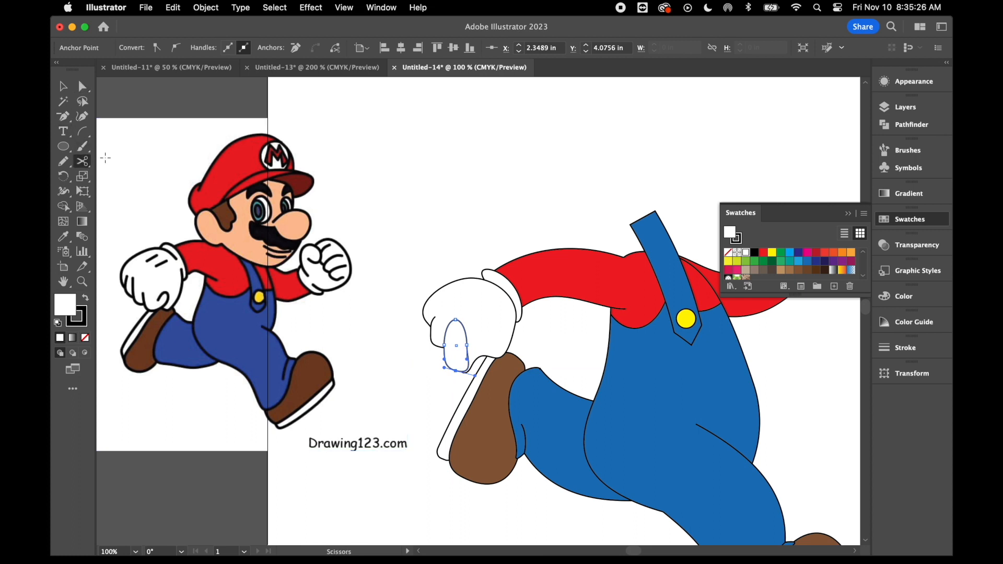
click(447, 329)
click(467, 338)
click(82, 88)
click(459, 322)
key(Delete)
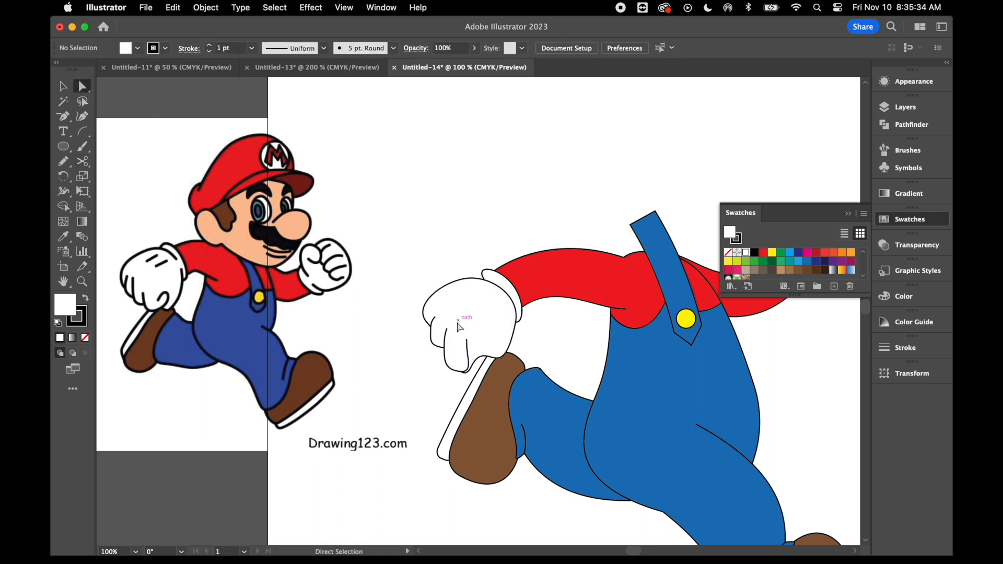
Draw a tall upright ellipse above the glove with a smaller ellipse, tilted upward to the right, overlapping its base
click(64, 146)
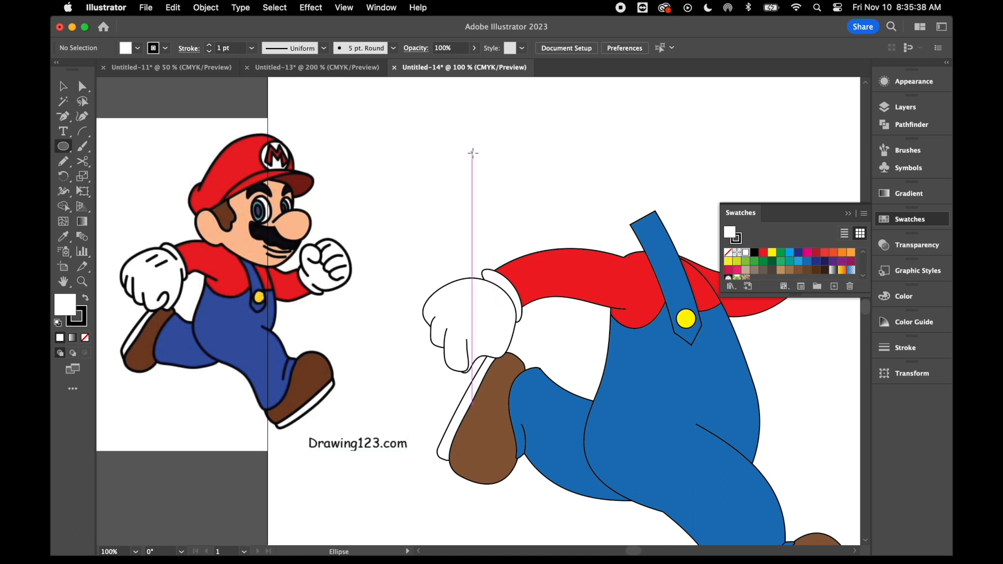
drag(455, 138, 479, 184)
mouse_move(507, 161)
mouse_down()
mouse_move(464, 187)
mouse_move(513, 186)
mouse_move(487, 156)
mouse_move(496, 184)
mouse_up()
key(v)
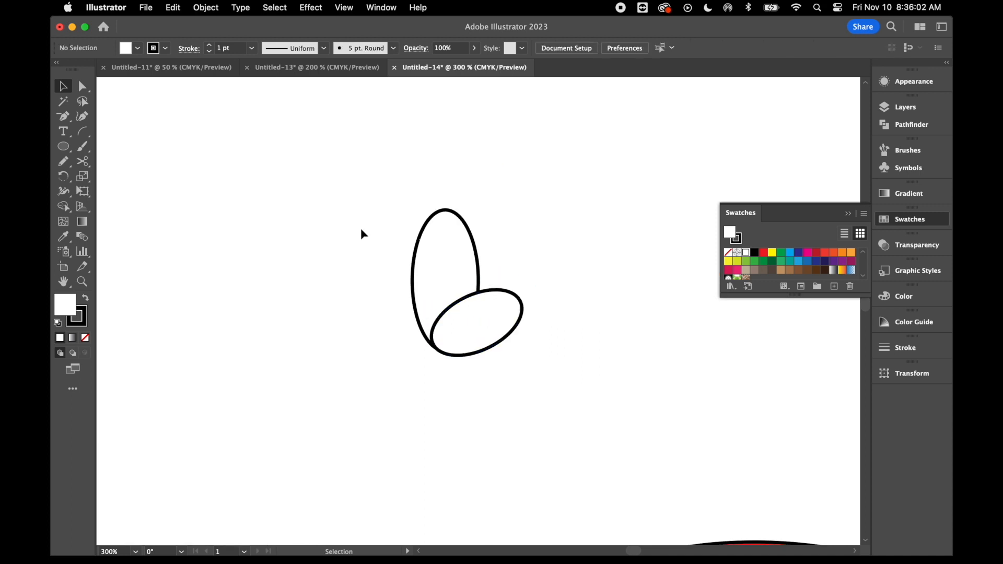
Unite the two overlapping ellipses into a single thumb shape with Pathfinder
drag(361, 228, 511, 352)
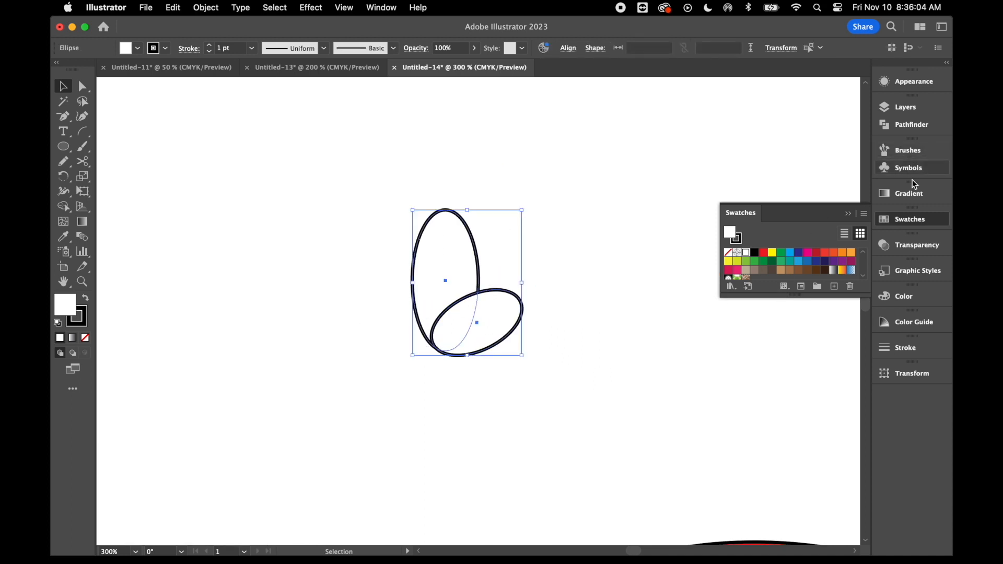
click(912, 128)
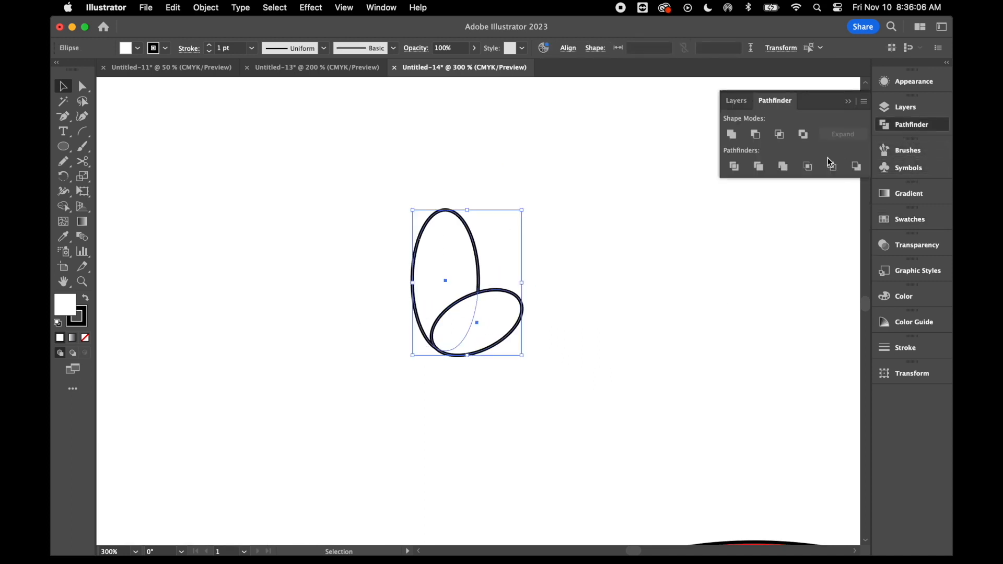
click(733, 134)
click(632, 346)
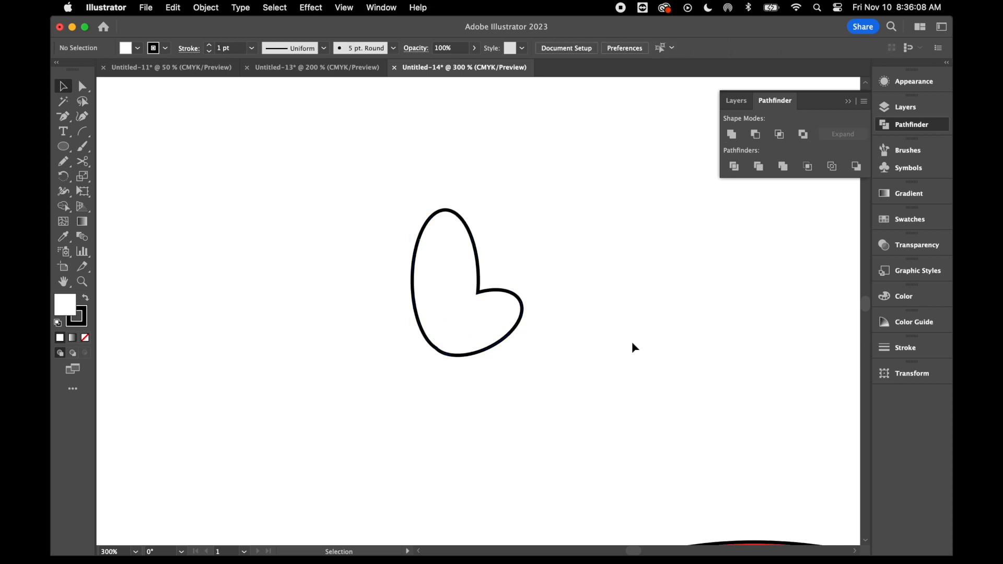
Move the united thumb shape down onto the glove, beside the second finger and over the palm's lower edge
key(super+minus)
key(super+minus)
key(super+minus)
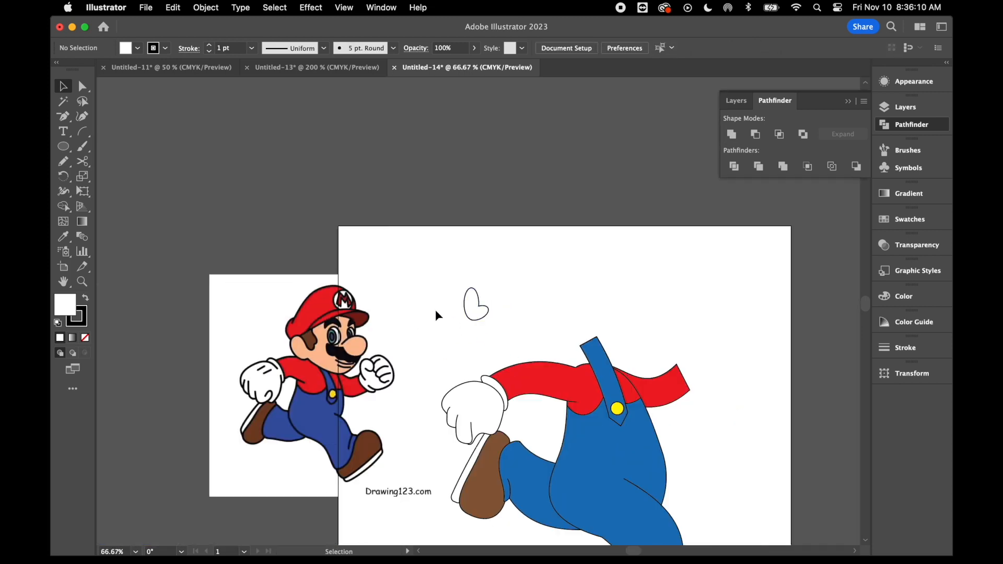
drag(477, 317, 483, 440)
key(super+plus)
key(a)
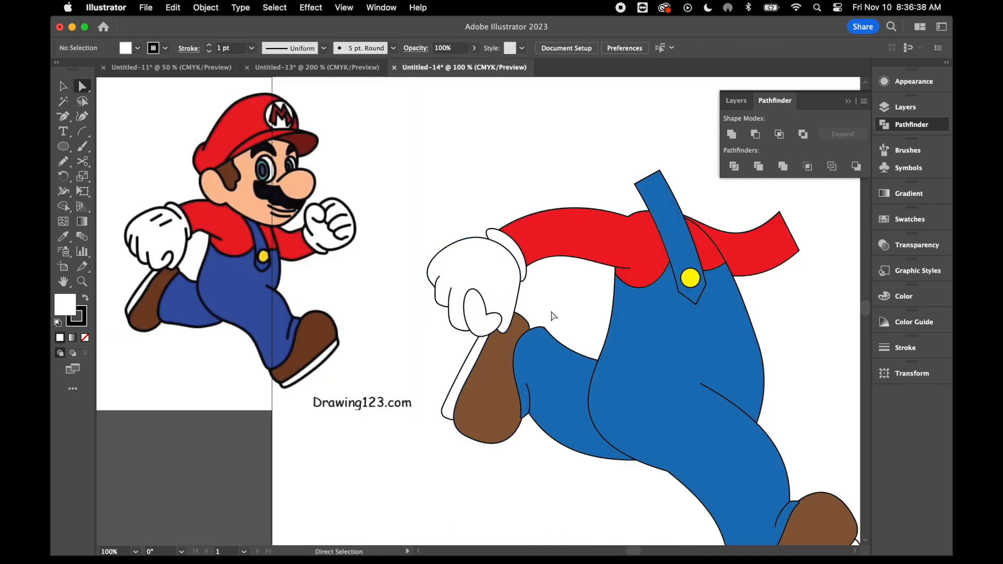
click(577, 305)
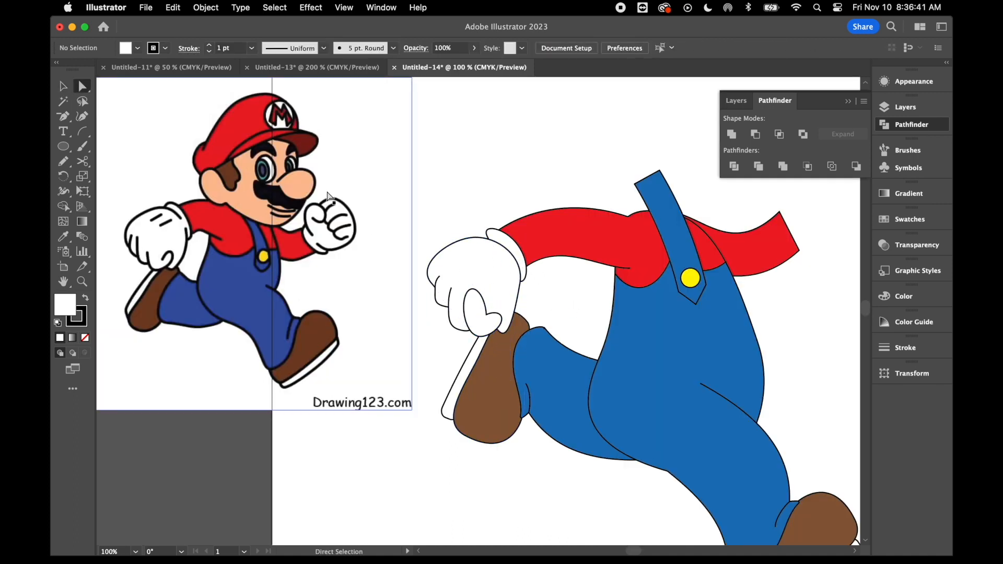
Cut the thumb shape on both sides with Scissors and delete its upper arc so it opens into the glove
click(84, 161)
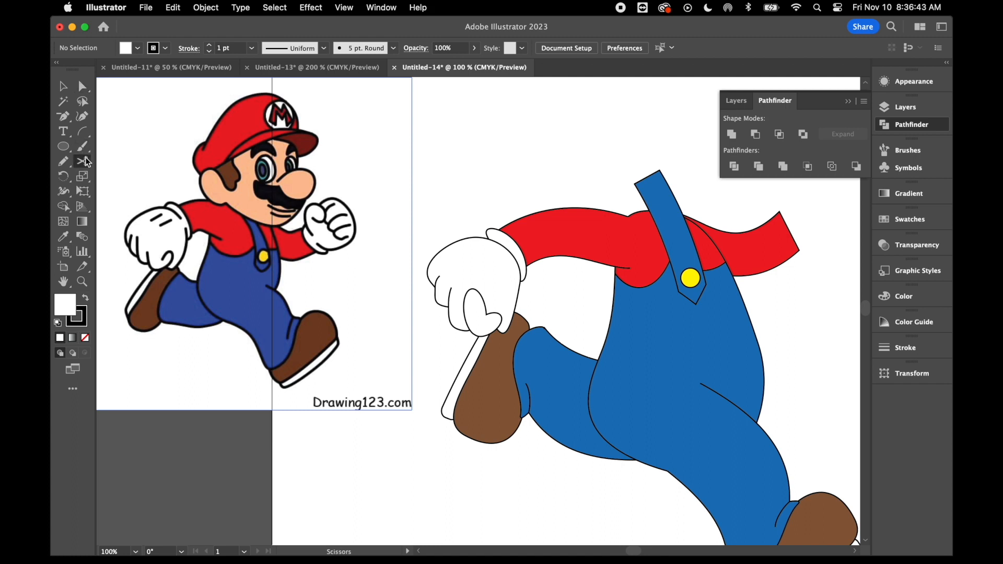
click(462, 305)
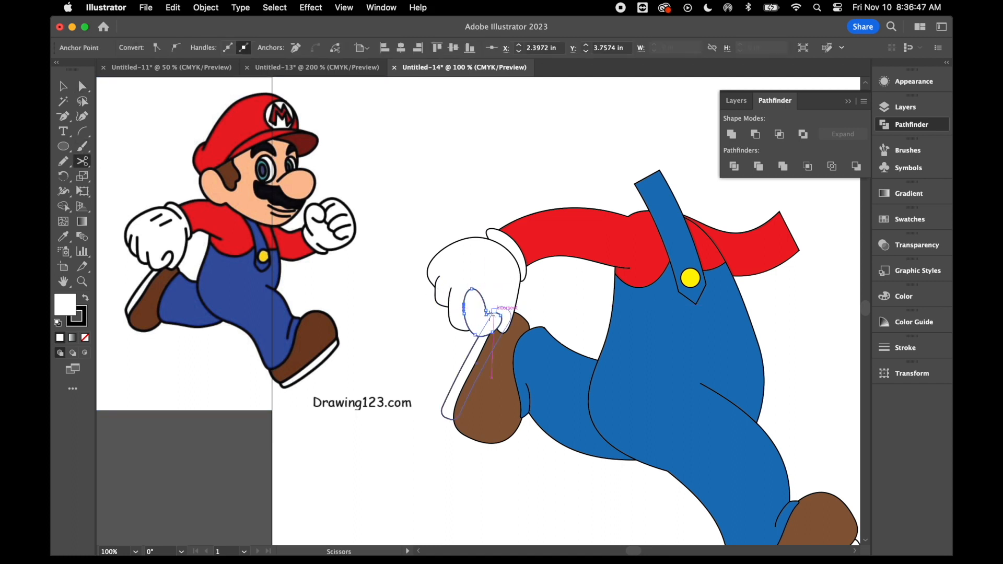
click(487, 313)
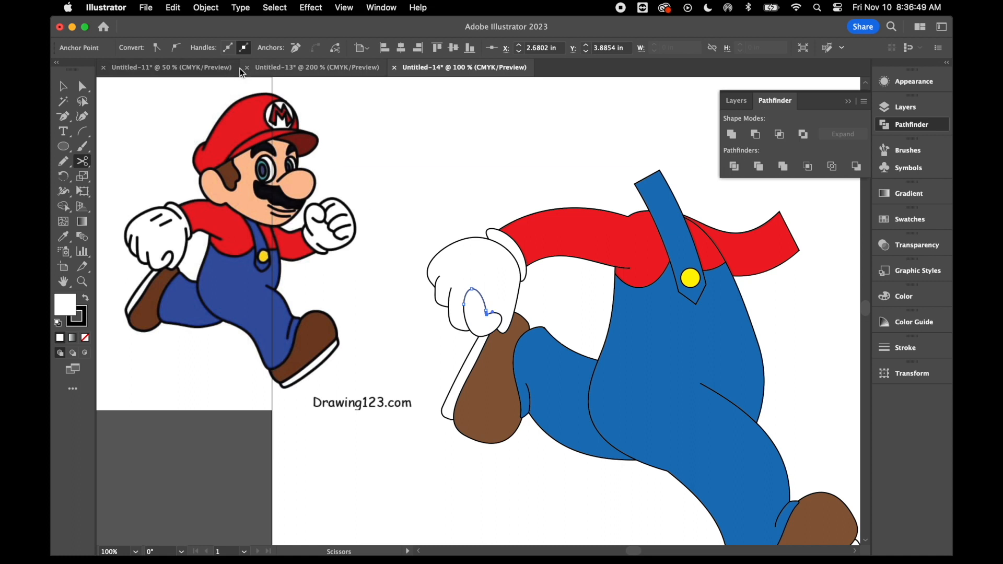
key(Delete)
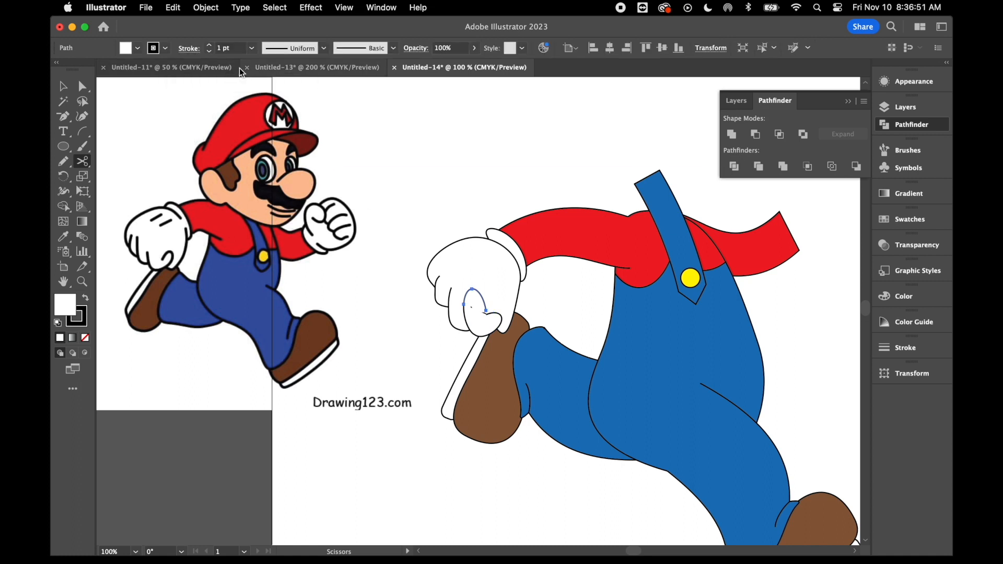
Delete the stray end segment of the second finger's outline that shows inside the thumb
key(a)
click(471, 300)
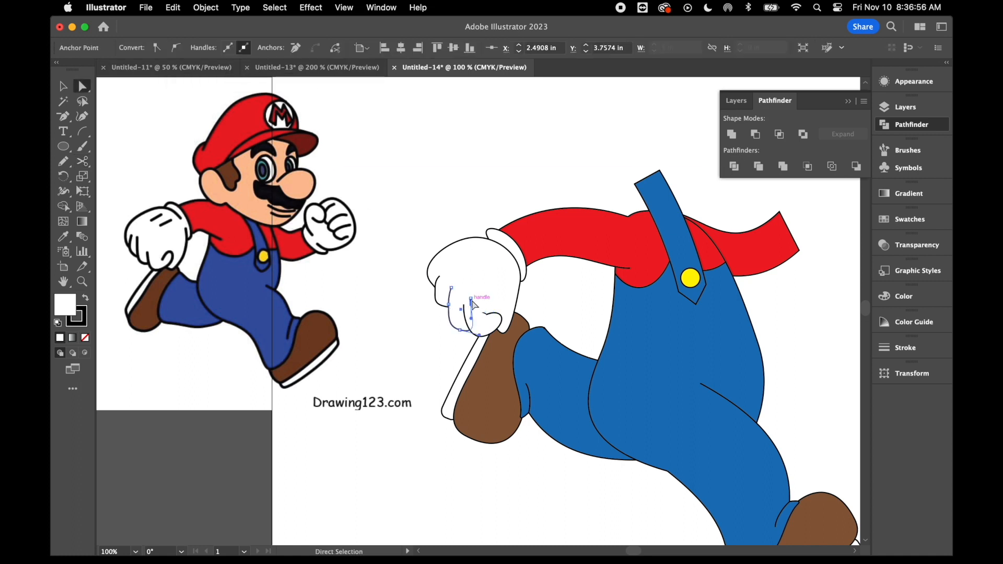
key(super+equal)
key(super+equal)
key(super+equal)
key(super+equal)
key(Delete)
key(v)
click(576, 349)
key(super+minus)
key(super+minus)
key(super+minus)
key(super+minus)
drag(496, 321, 496, 320)
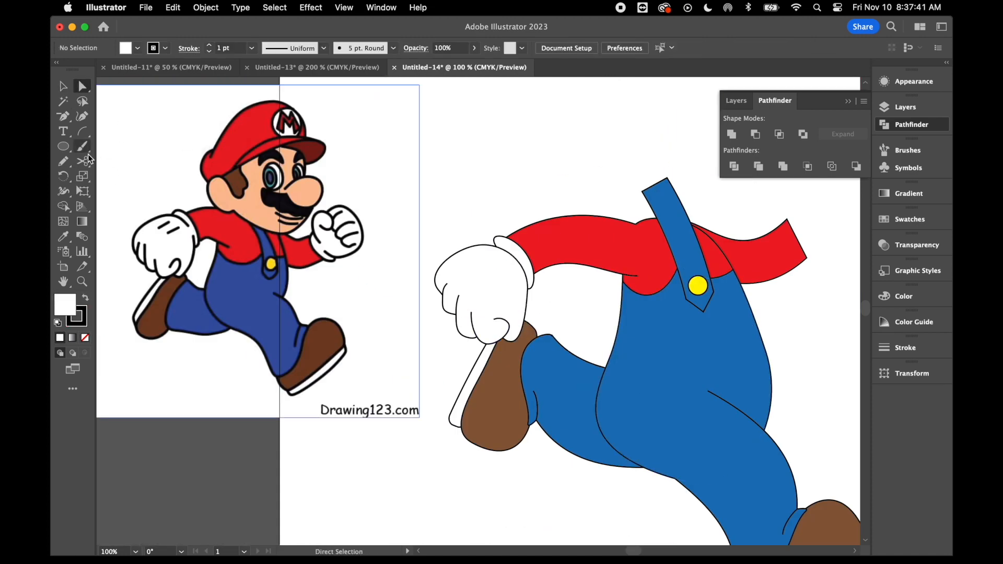
Draw two short slanted crease lines on the back of the left glove with the Line Segment tool
click(82, 134)
click(137, 132)
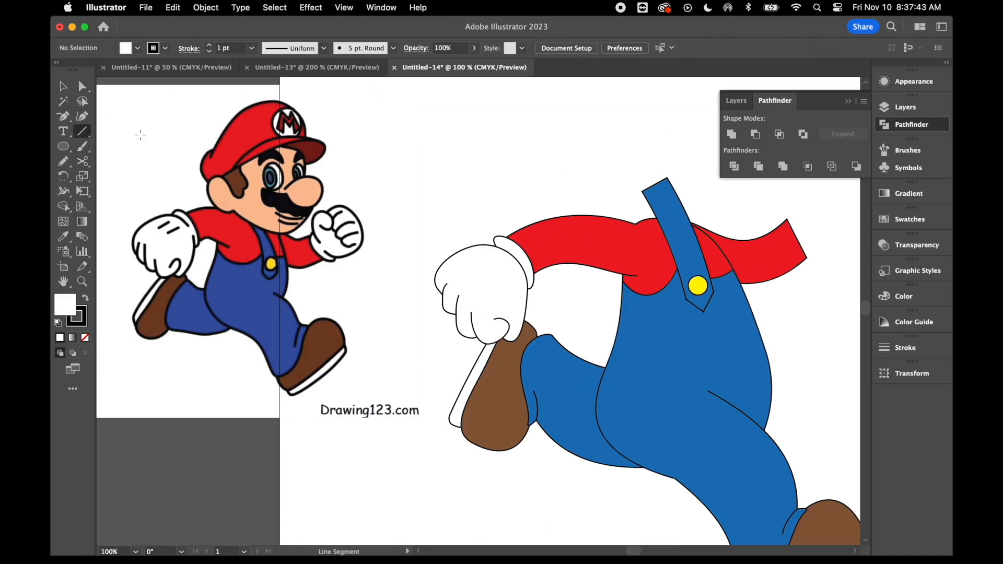
mouse_move(494, 257)
mouse_down()
mouse_move(472, 267)
mouse_move(489, 281)
mouse_up()
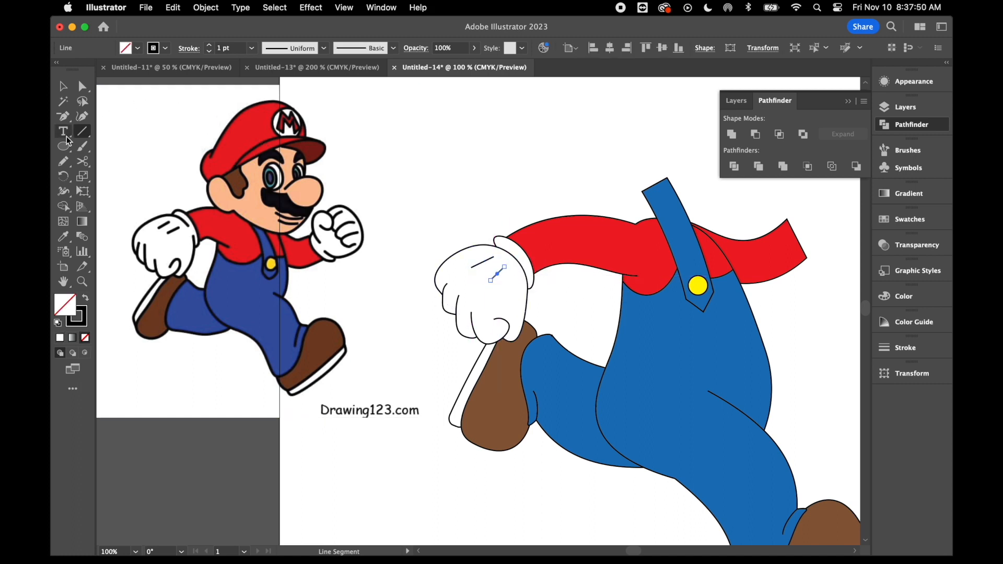
Cut the left glove's outline at two points along the cuff with Scissors to blend the hand into the cuff
click(83, 161)
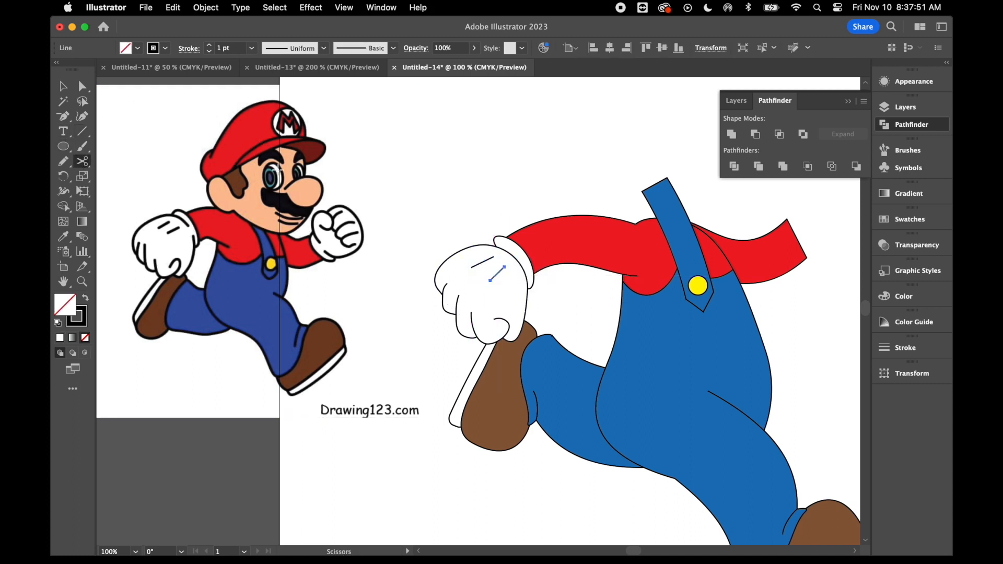
click(509, 255)
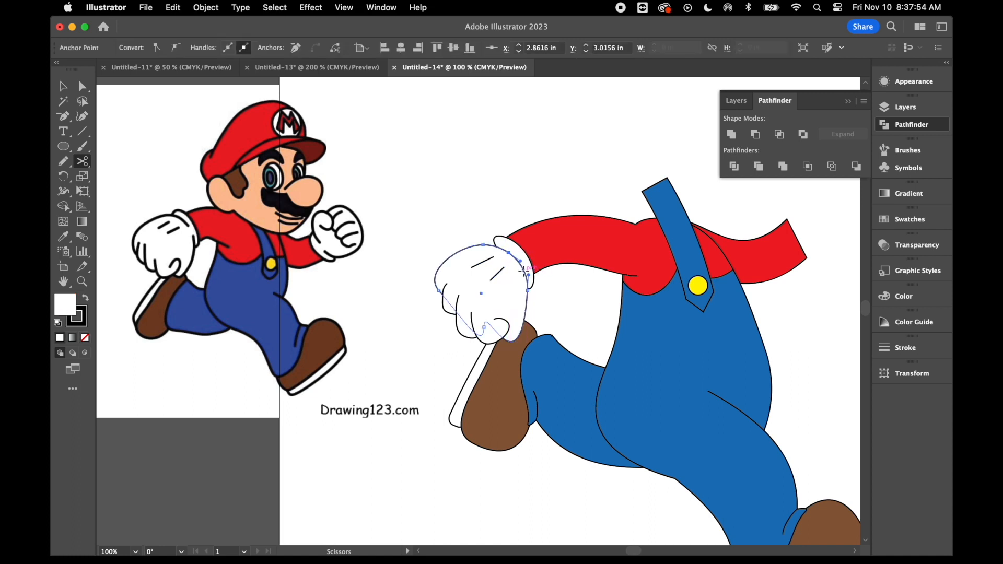
click(526, 272)
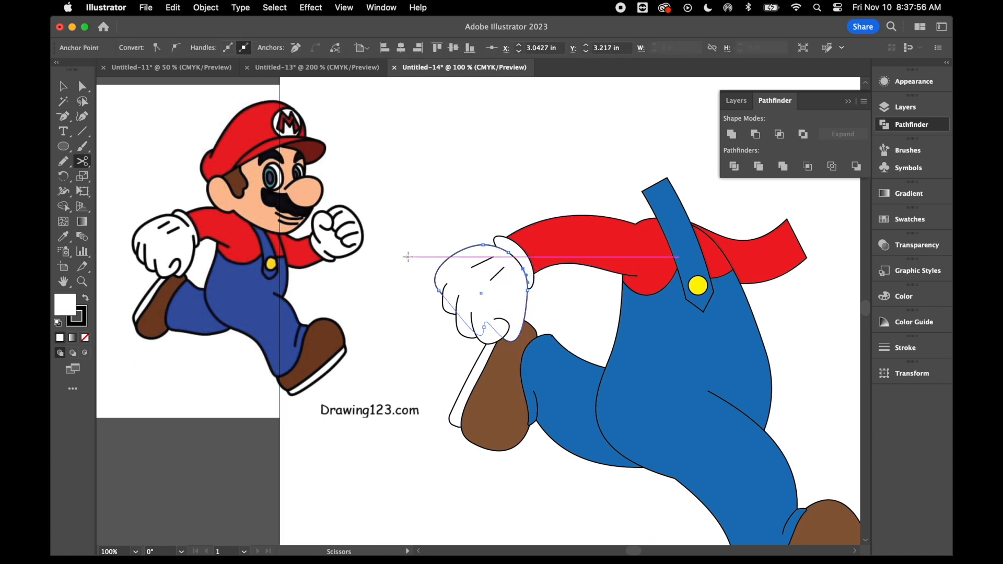
click(82, 86)
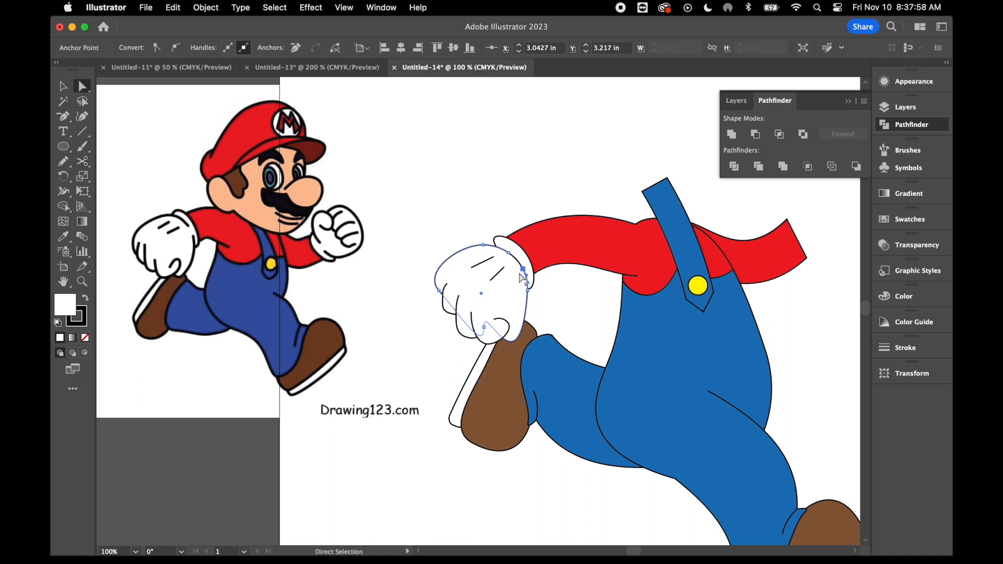
click(519, 266)
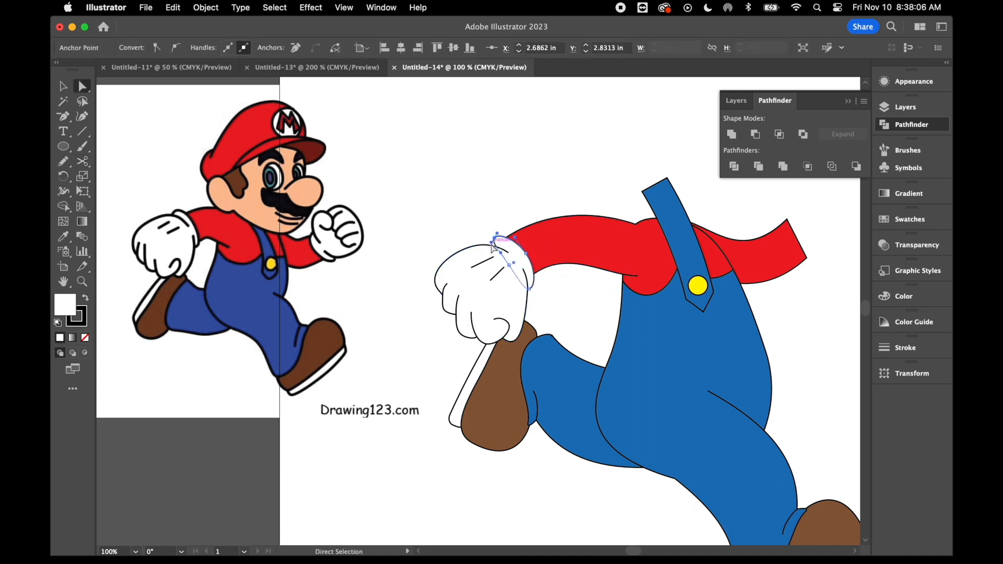
Group all pieces of the left glove and move the group slightly up and to the right over the sleeve's end
key(v)
click(431, 251)
drag(501, 324, 565, 397)
right_click(468, 182)
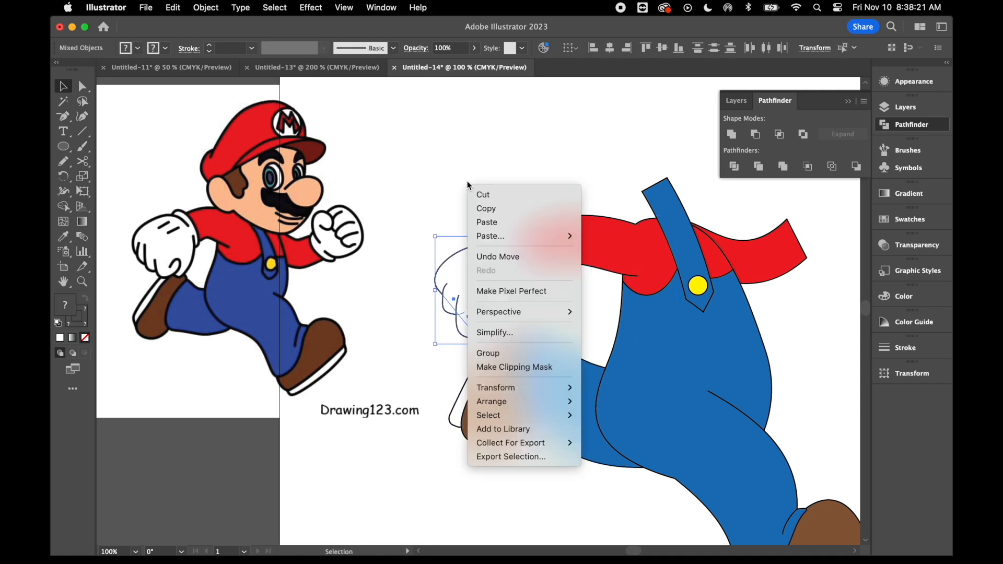
click(521, 354)
click(507, 189)
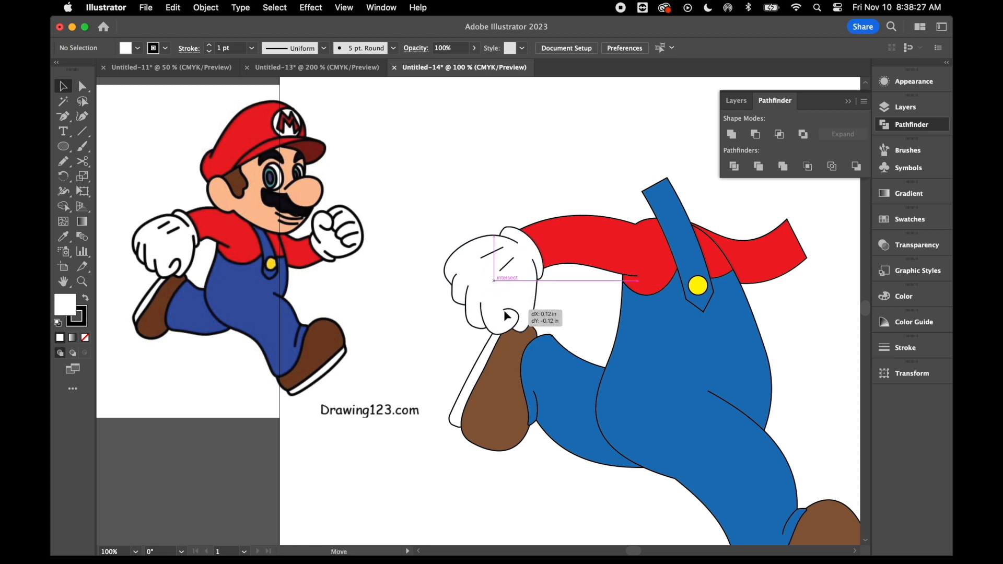
Draw a flat horizontal ellipse in the empty area beside the right sleeve's end
scroll(522, 292, right, 3)
scroll(553, 337, right, 2)
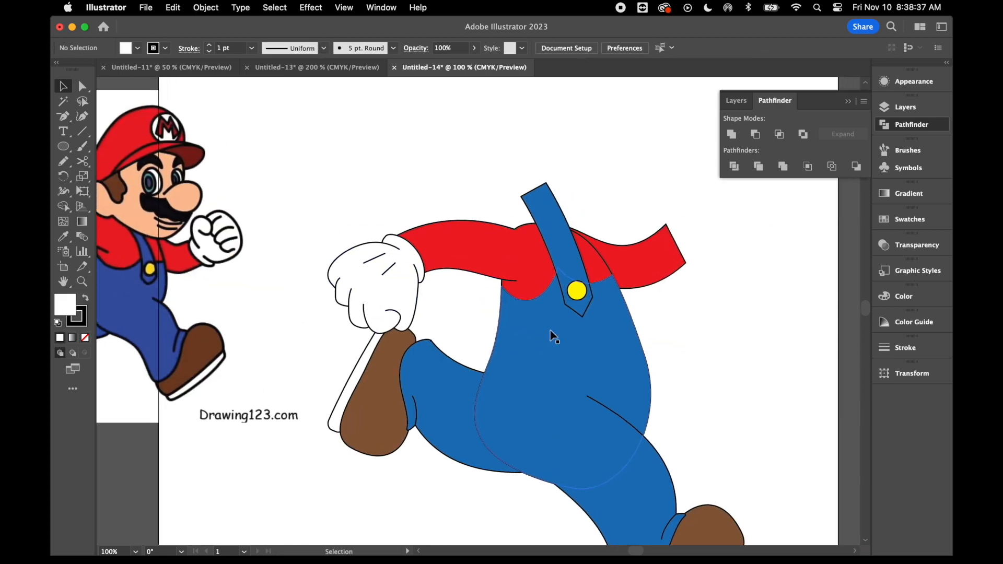
click(65, 147)
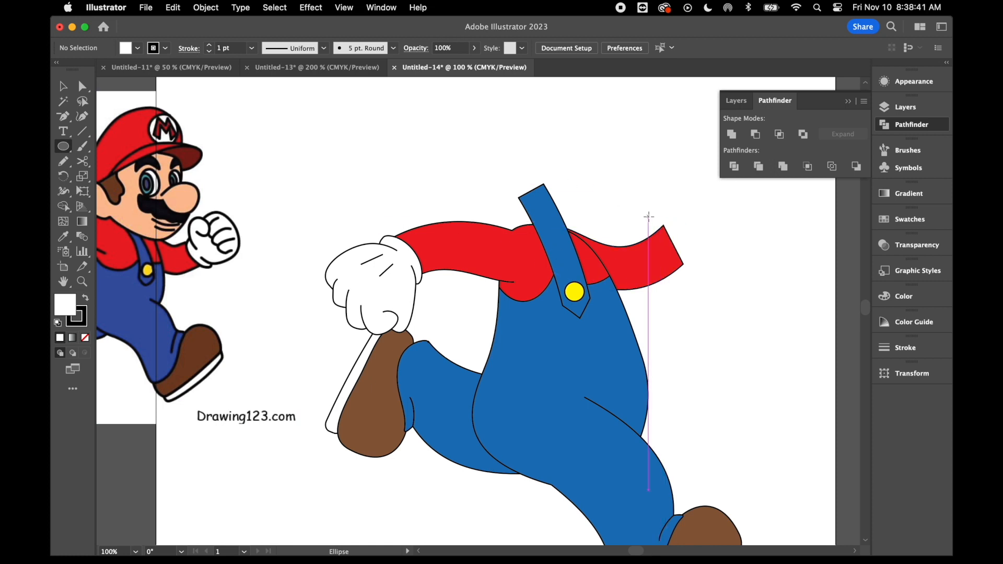
drag(724, 244, 791, 263)
Bend the flat ellipse with the Arc warp effect and fit it, expanded and rotated, as a cuff over the right sleeve's end
click(310, 8)
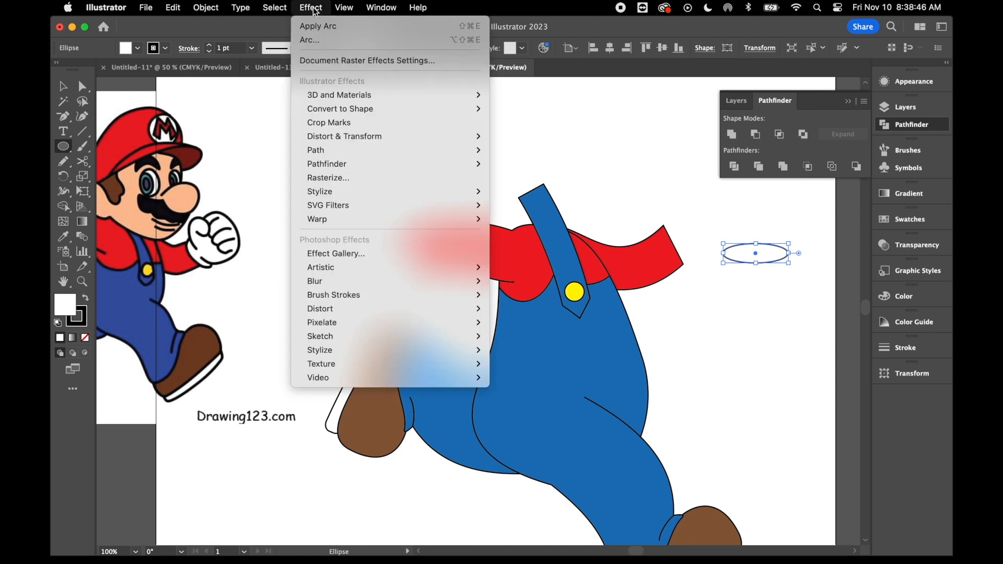
mouse_move(343, 219)
click(497, 220)
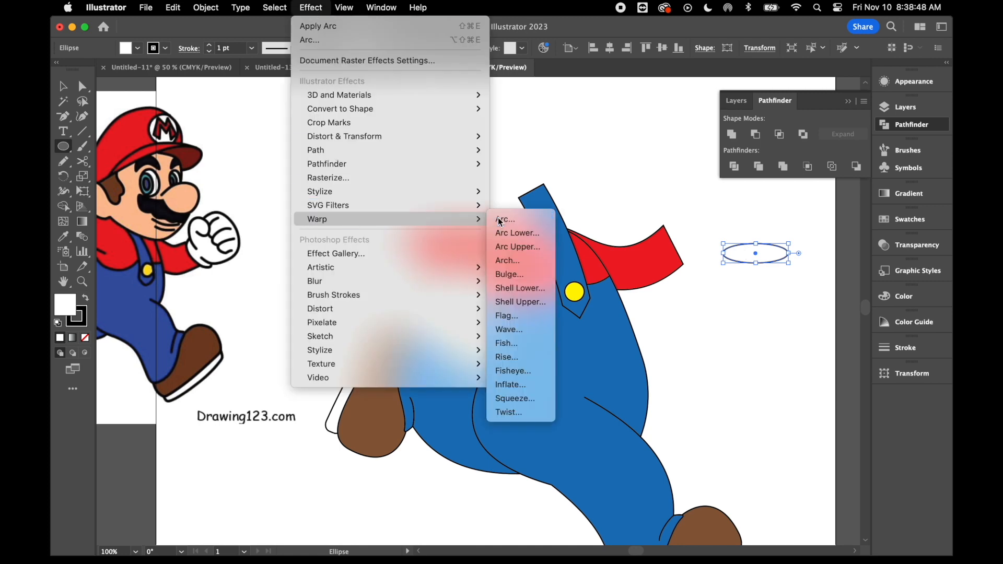
click(857, 261)
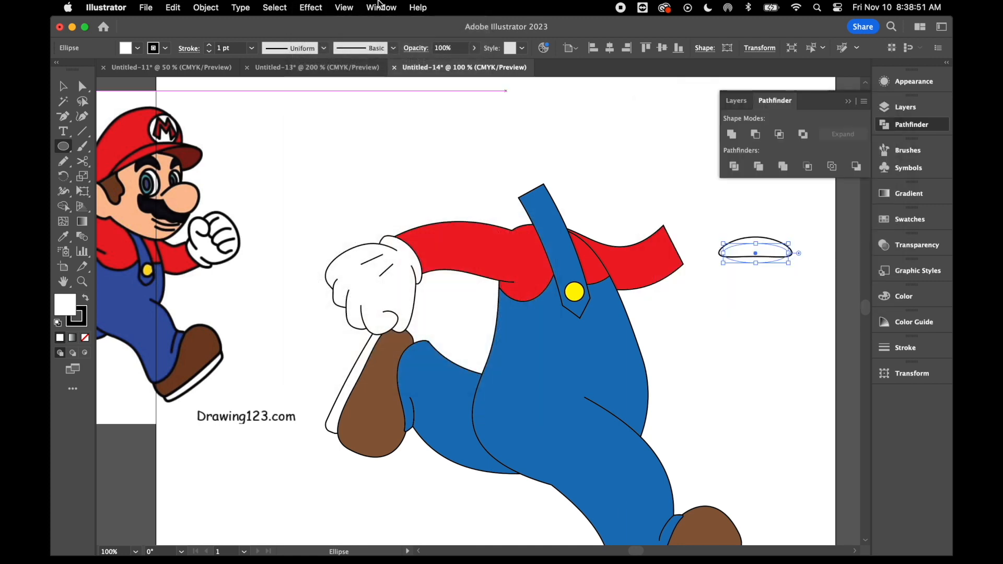
click(209, 7)
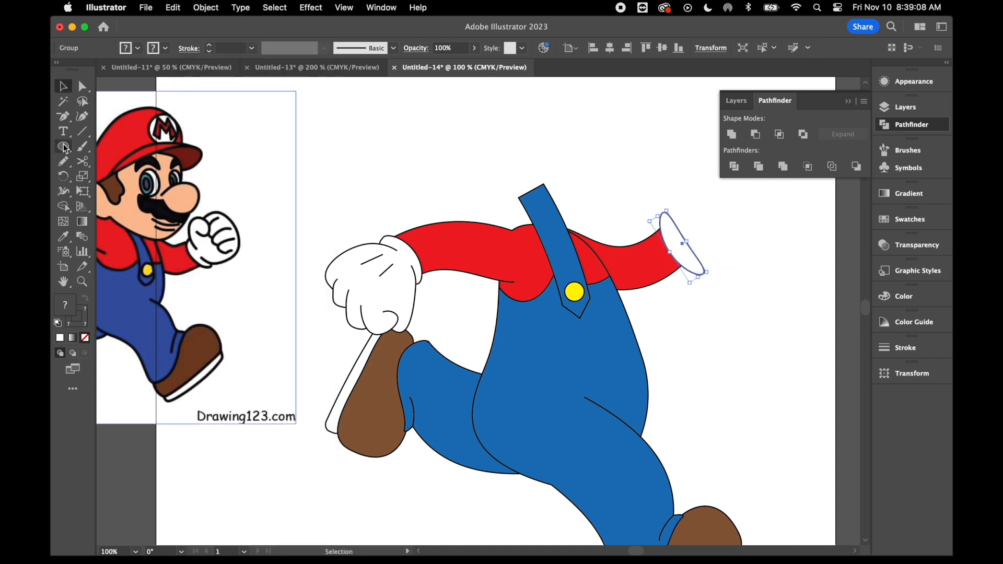
Draw a large round ellipse for the right fist and position it against the inner edge of the cuff
click(64, 147)
drag(669, 184, 743, 270)
drag(746, 269, 747, 269)
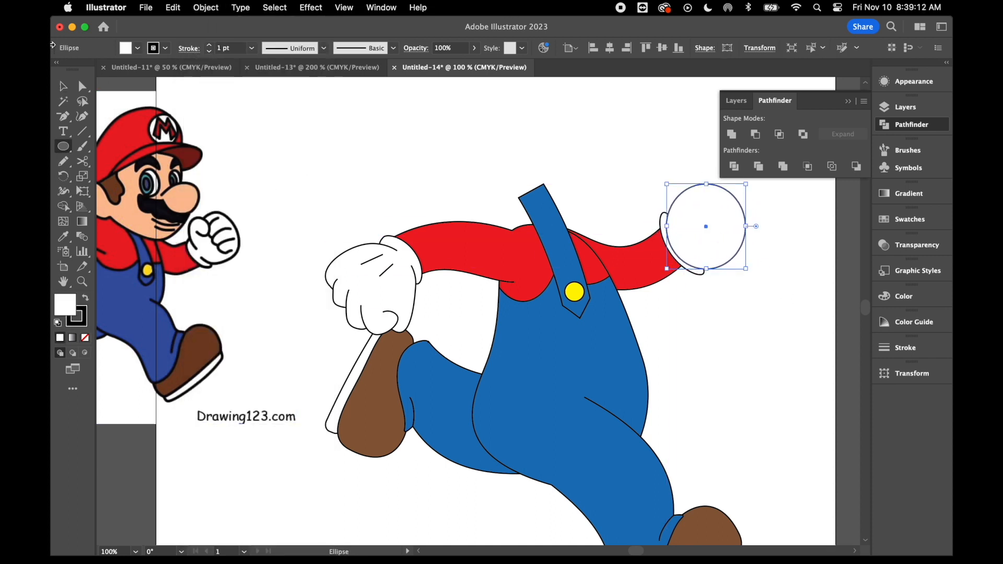
key(v)
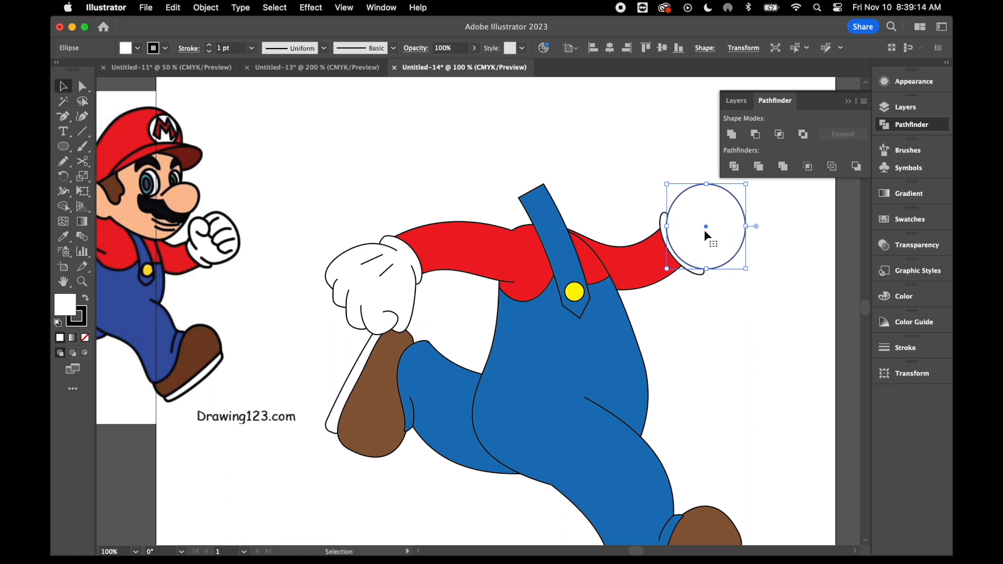
drag(705, 230, 716, 226)
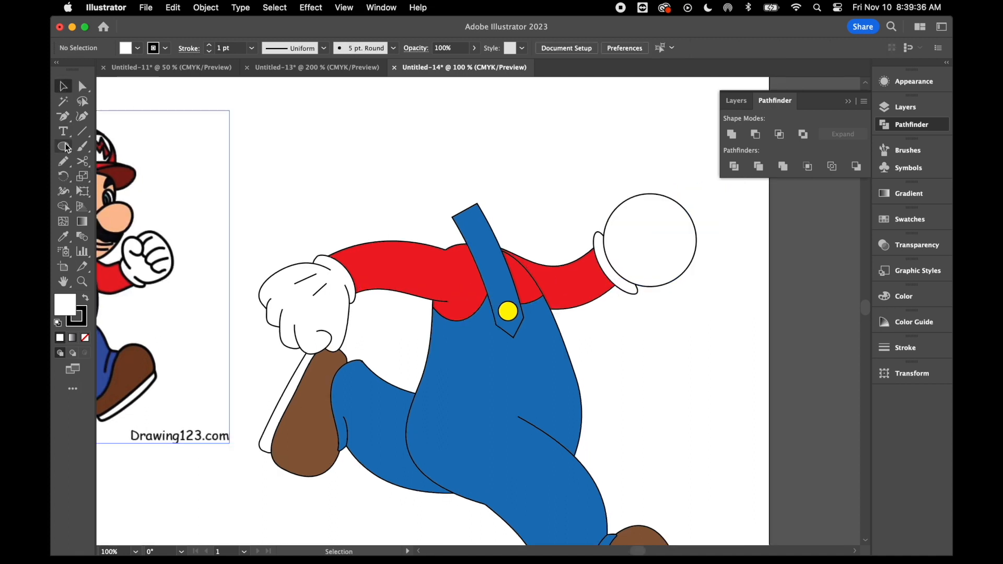
Draw a narrow upright ellipse above the fist and a wider one, tilted downward to the right, overlapping its top
click(65, 148)
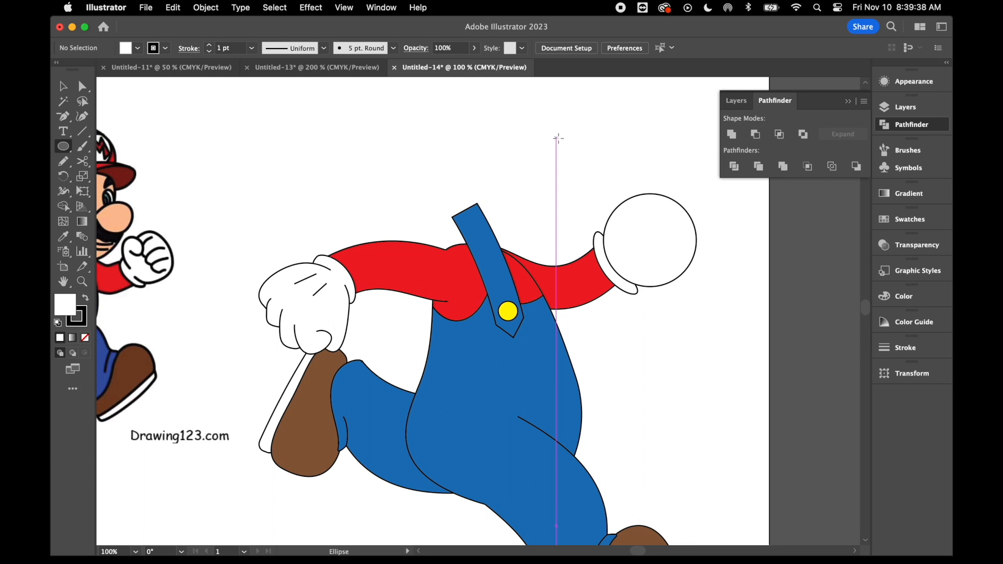
drag(561, 134, 587, 181)
drag(574, 122, 624, 151)
click(63, 90)
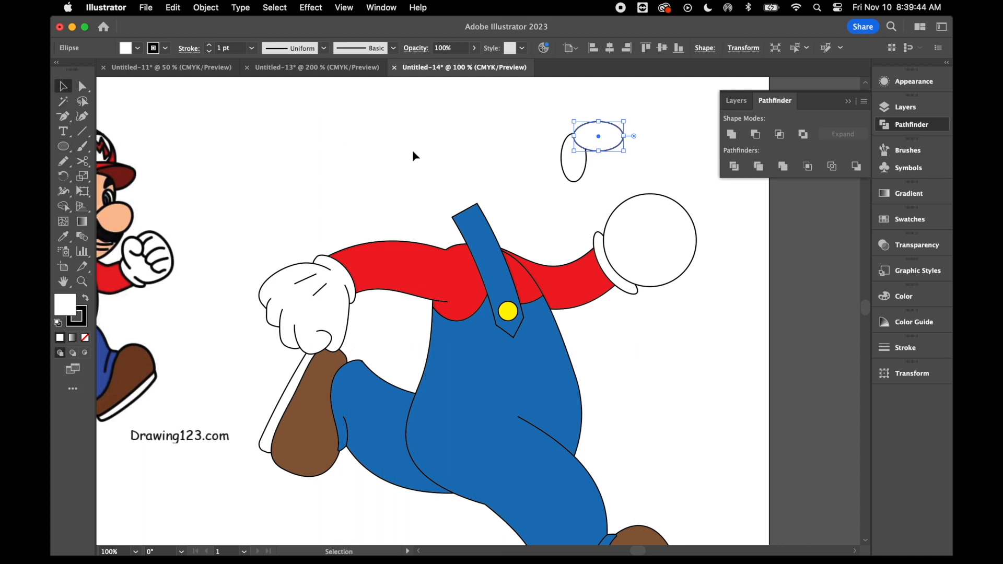
drag(594, 137, 594, 173)
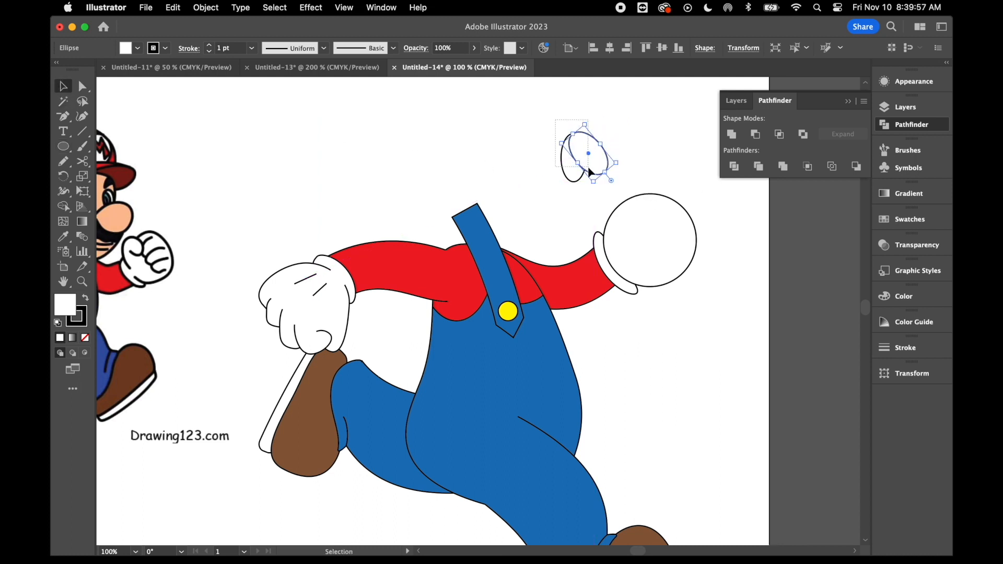
Unite the two overlapping ellipses with Pathfinder and move the resulting thumb shape onto the fist's upper left edge
click(732, 134)
click(644, 129)
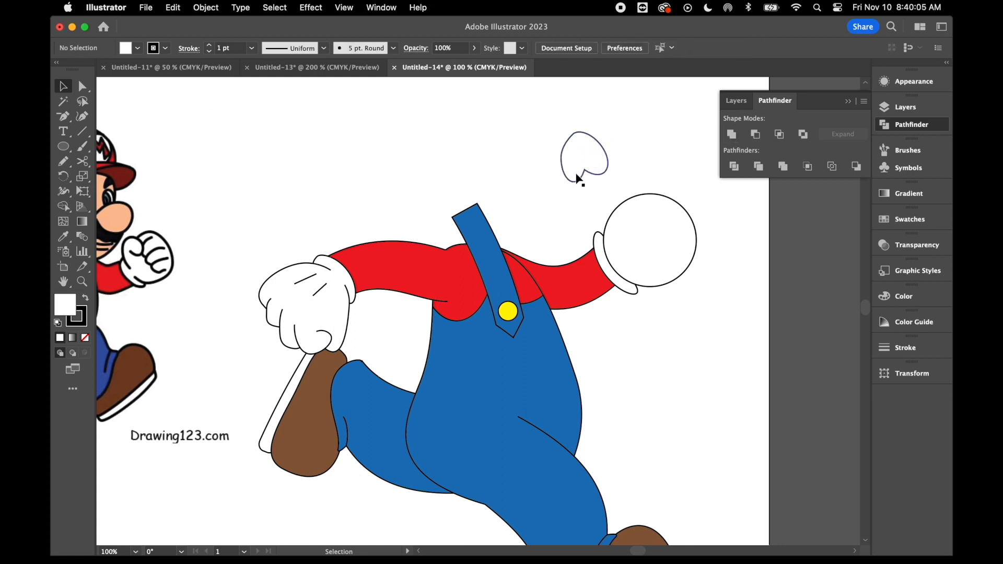
click(599, 146)
drag(605, 150, 643, 209)
Cut the right thumb shape at its bottom notch and beside the cuff with Scissors, and delete the lower lobe between the cuts
key(p)
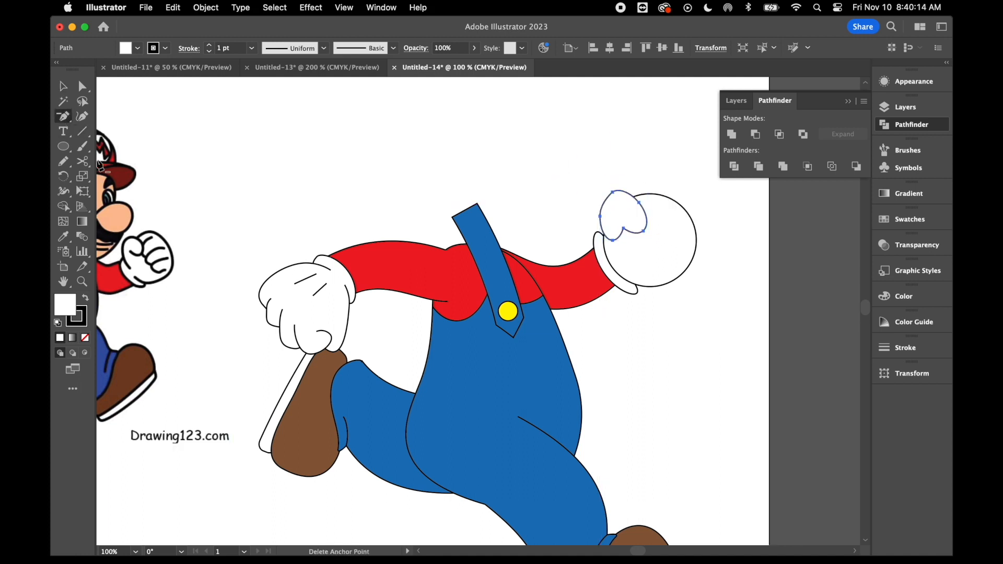
click(85, 163)
click(480, 351)
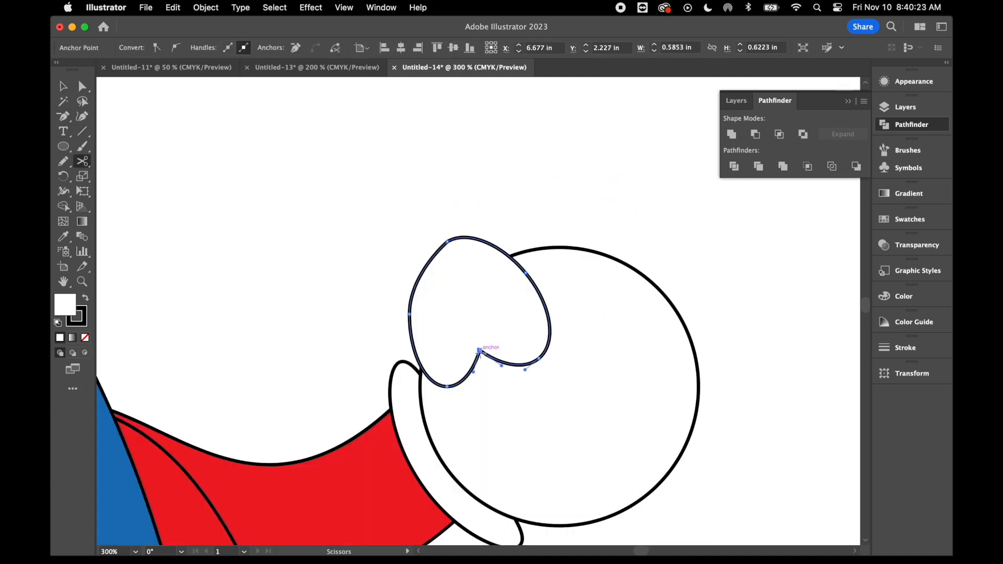
click(422, 369)
key(Delete)
key(plus)
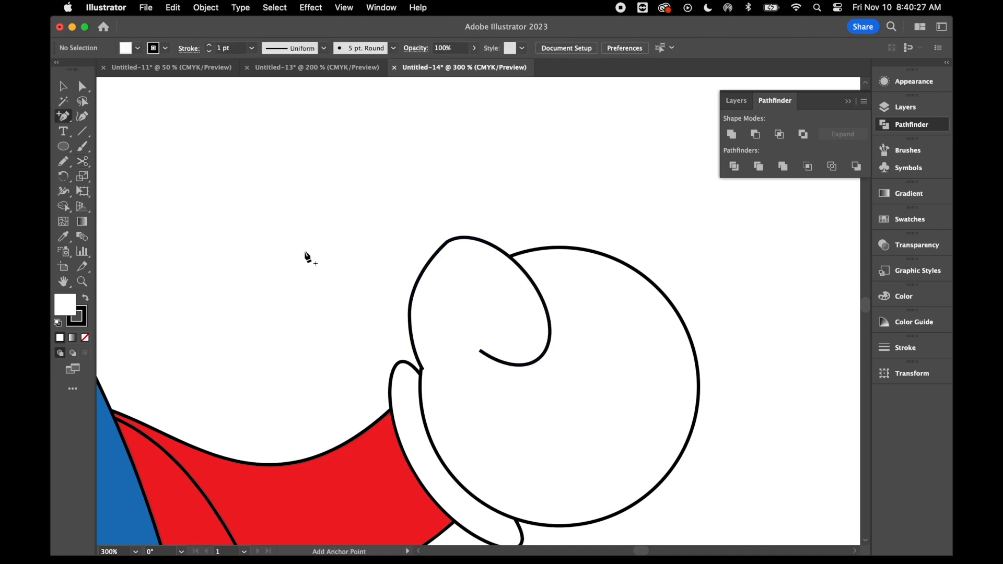
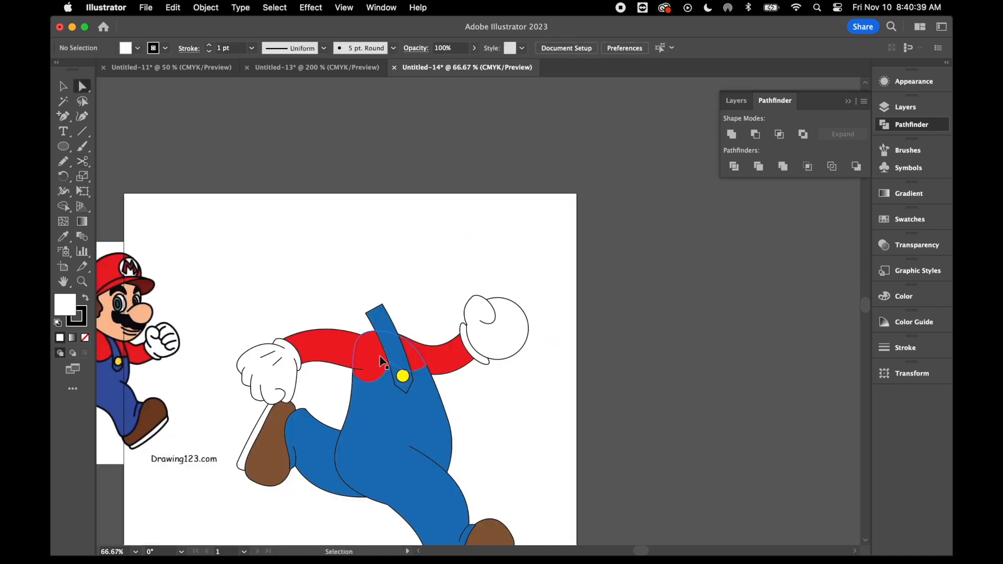
Draw an arc about 0.45 in by 0.44 in for the first finger line and reshape it into a hooked curve beside the right thumb
drag(82, 131, 131, 148)
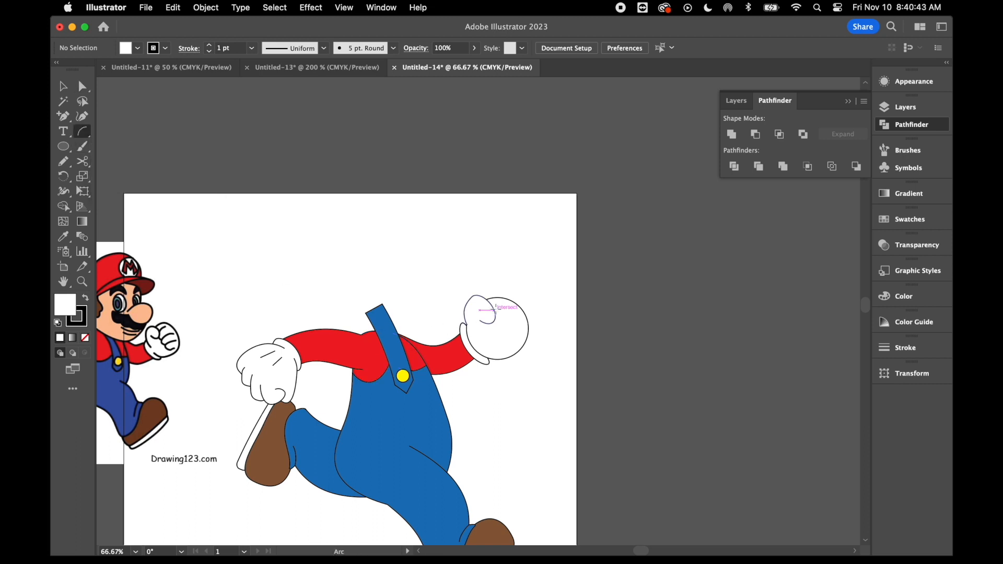
drag(509, 300, 536, 277)
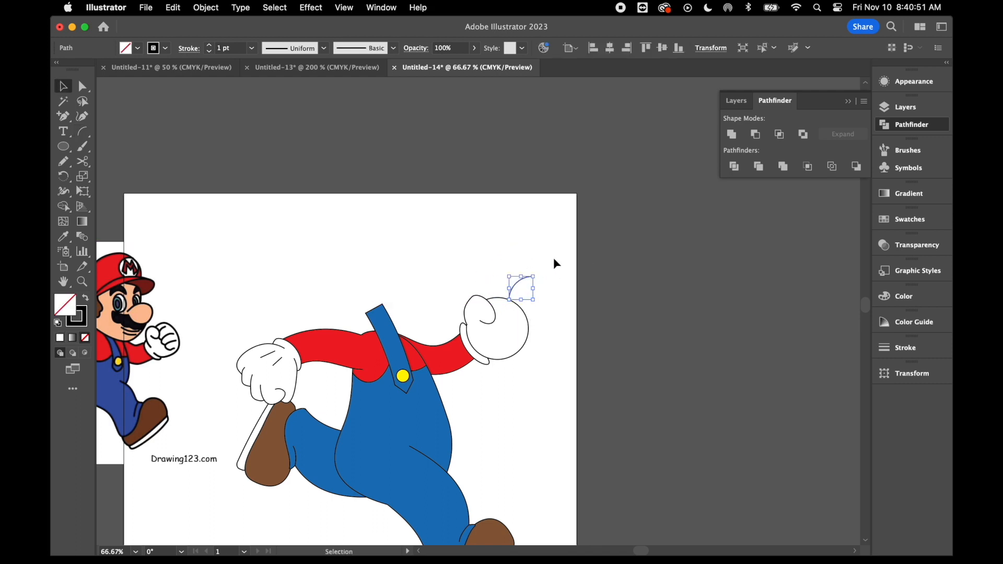
click(553, 260)
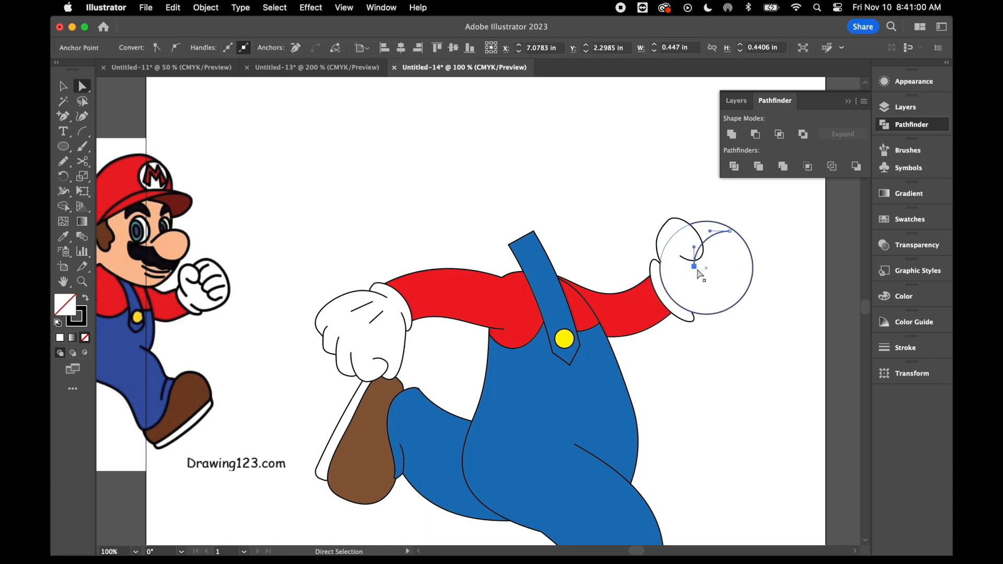
drag(699, 267, 668, 273)
drag(730, 230, 724, 231)
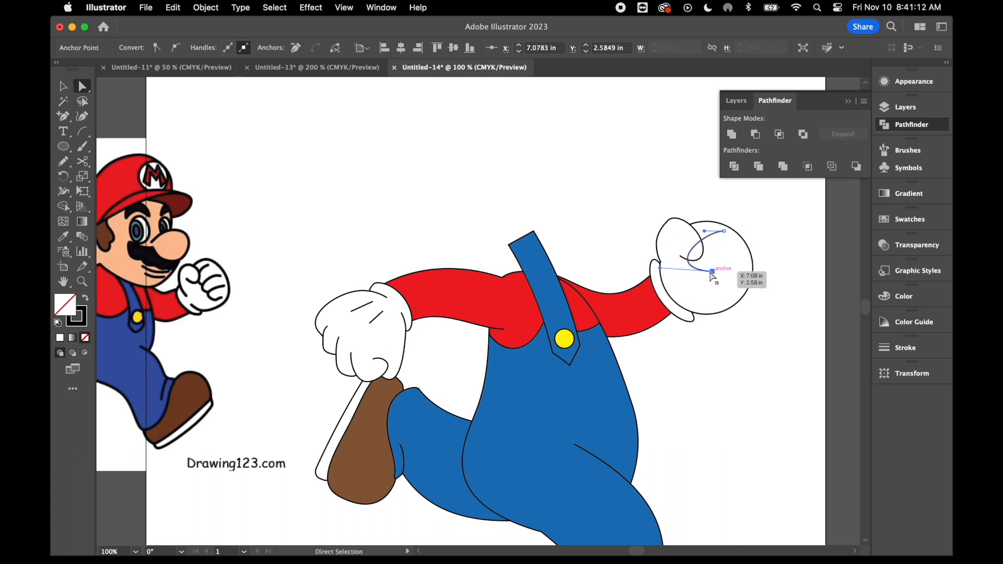
Paste copies of the finger curve onto the right fist below the first one and adjust their ends to form the remaining finger lines
key(super)
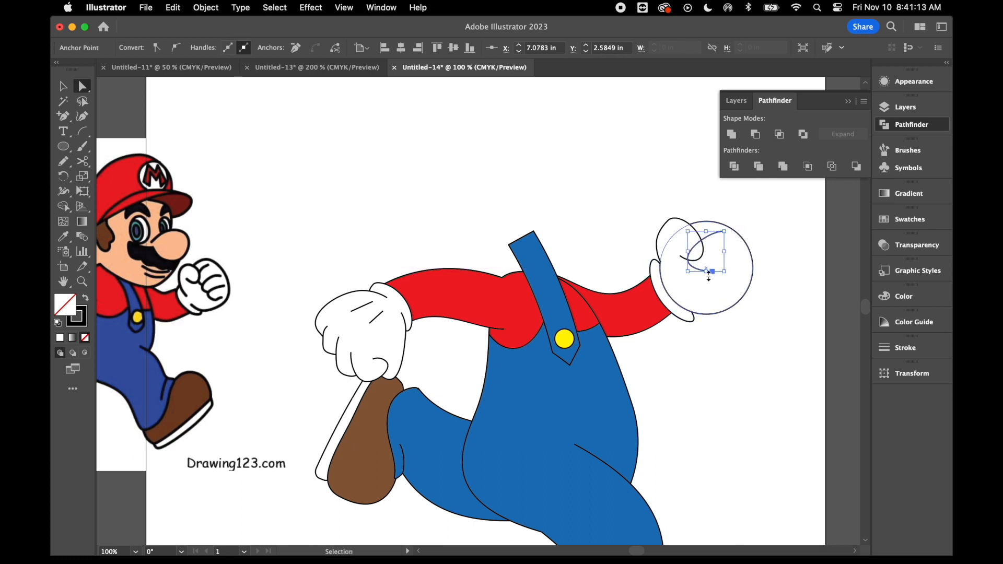
key(super+v)
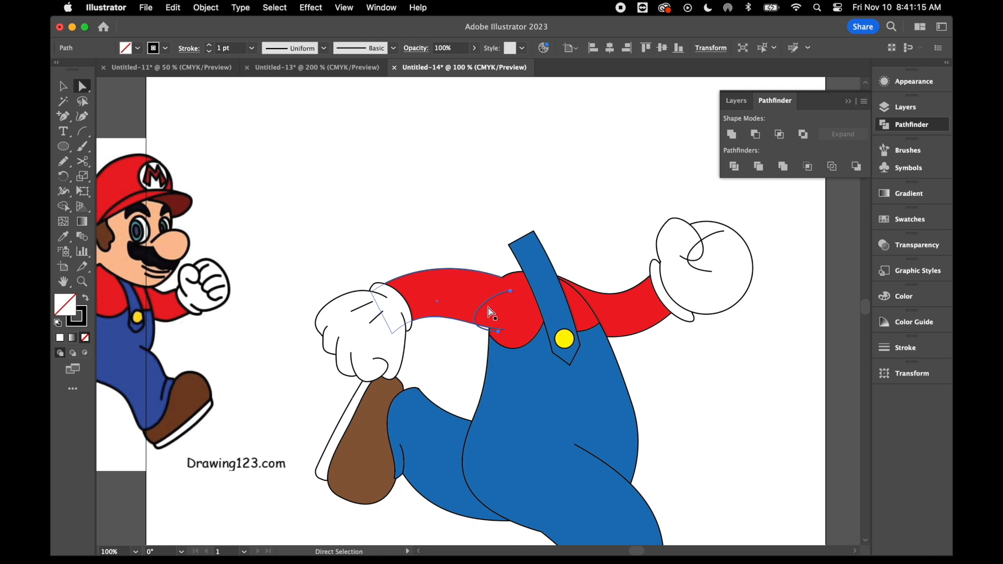
drag(486, 305, 706, 268)
drag(748, 254, 735, 252)
mouse_move(735, 295)
mouse_down()
mouse_move(723, 287)
mouse_move(730, 281)
mouse_up()
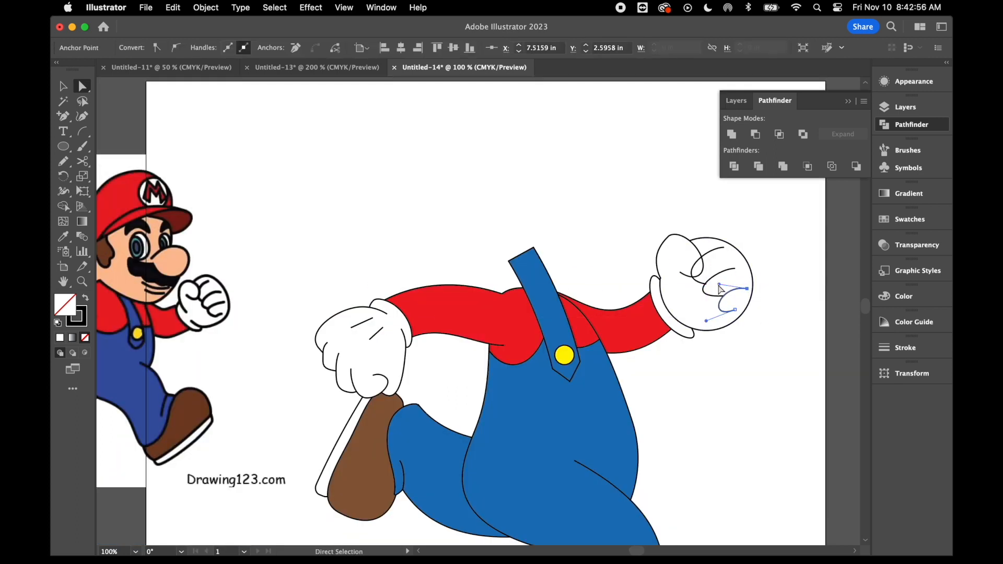
key(super+shift+a)
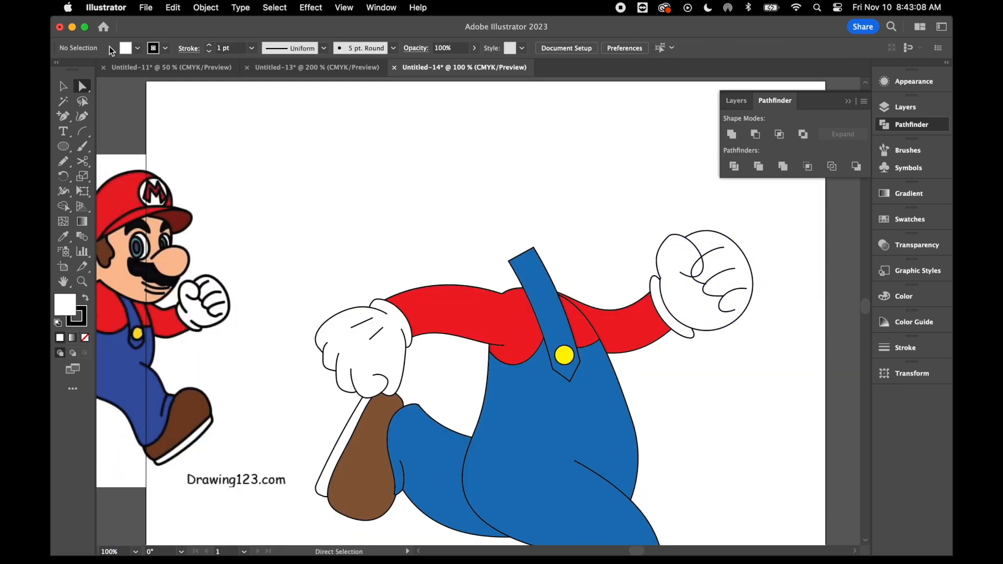
Bring the right thumb shape to the front so it covers the fist outline and finger lines
click(64, 84)
click(691, 244)
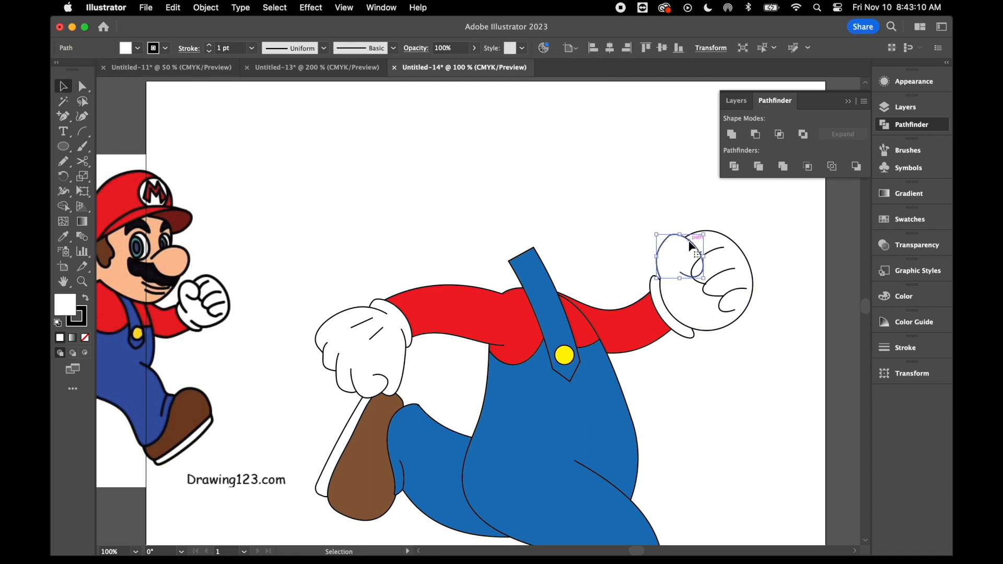
right_click(637, 187)
mouse_move(716, 495)
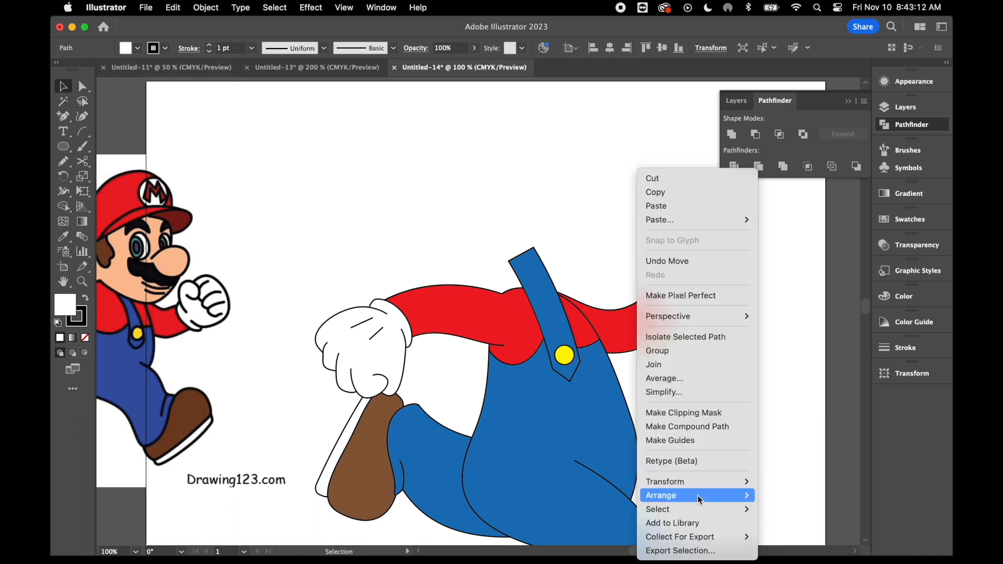
click(812, 488)
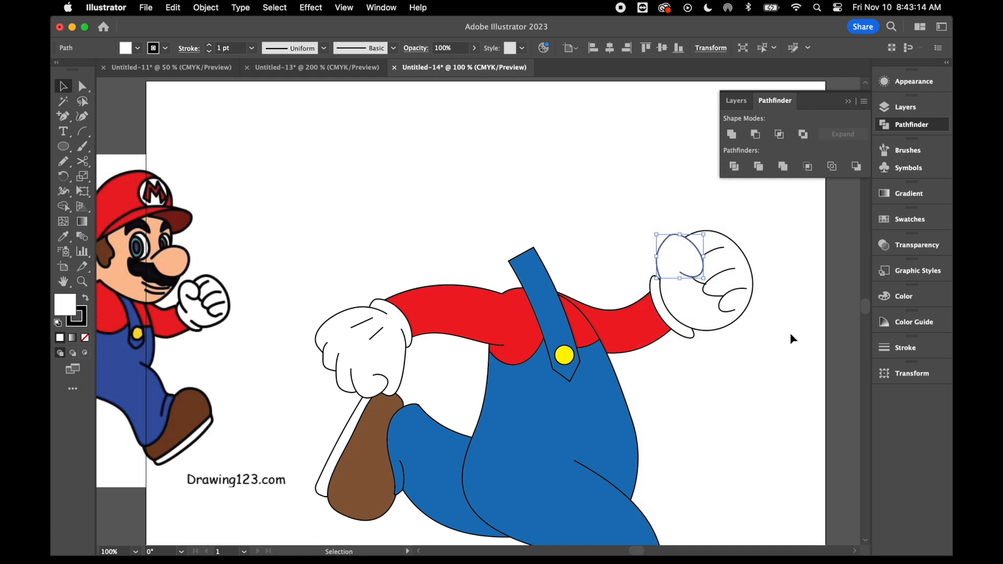
click(309, 170)
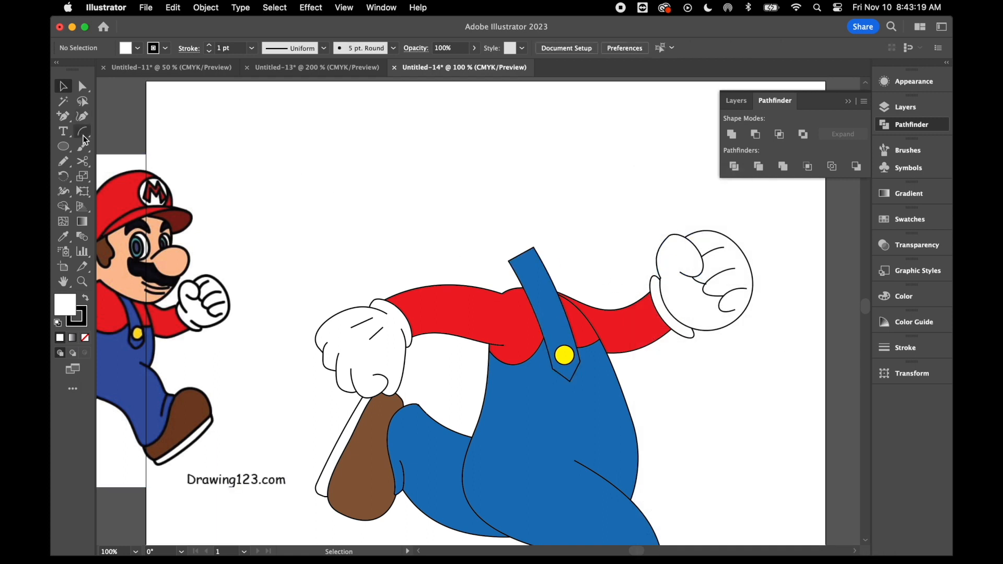
Cut the right fist's outline beside the cuff with Scissors
click(84, 162)
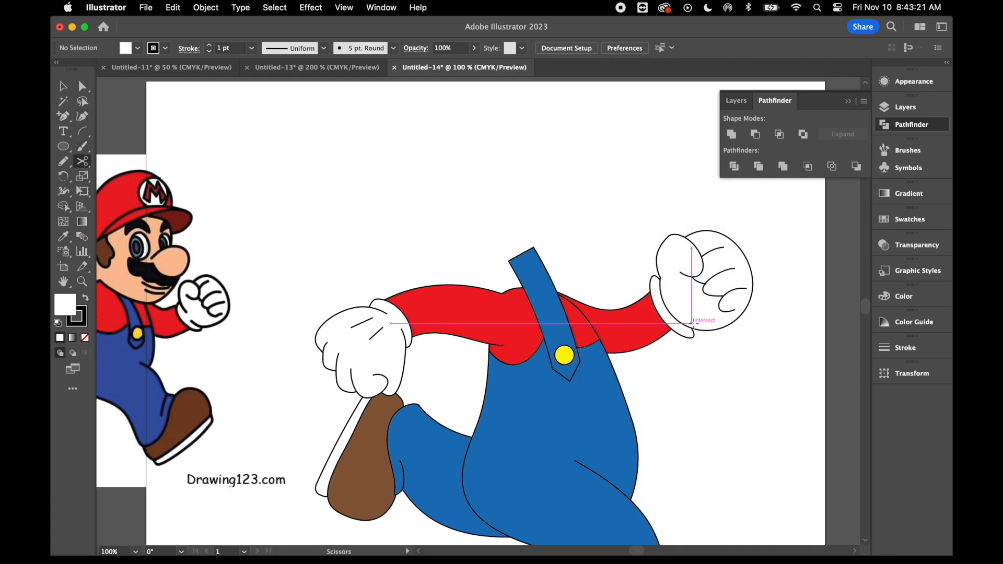
click(669, 311)
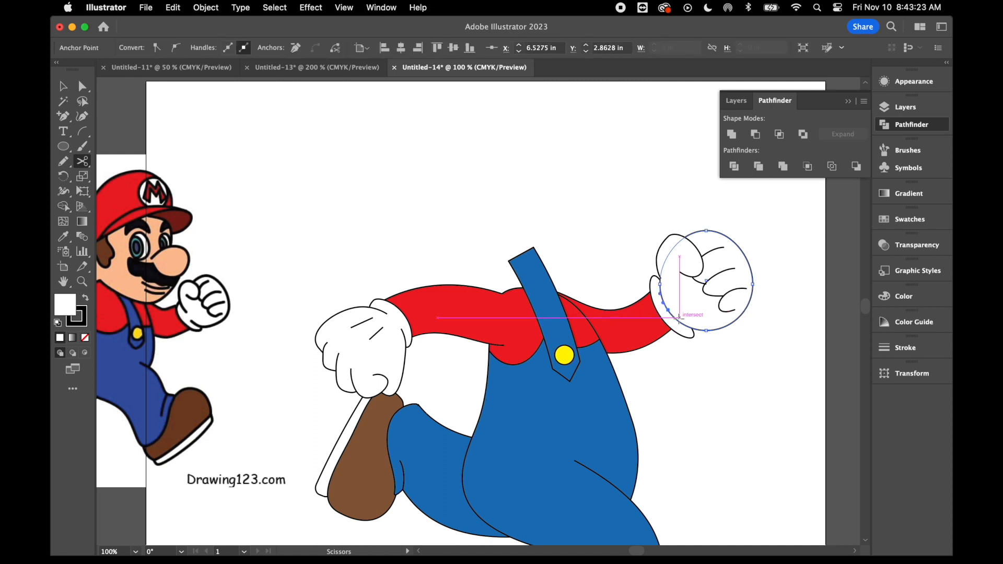
key(v)
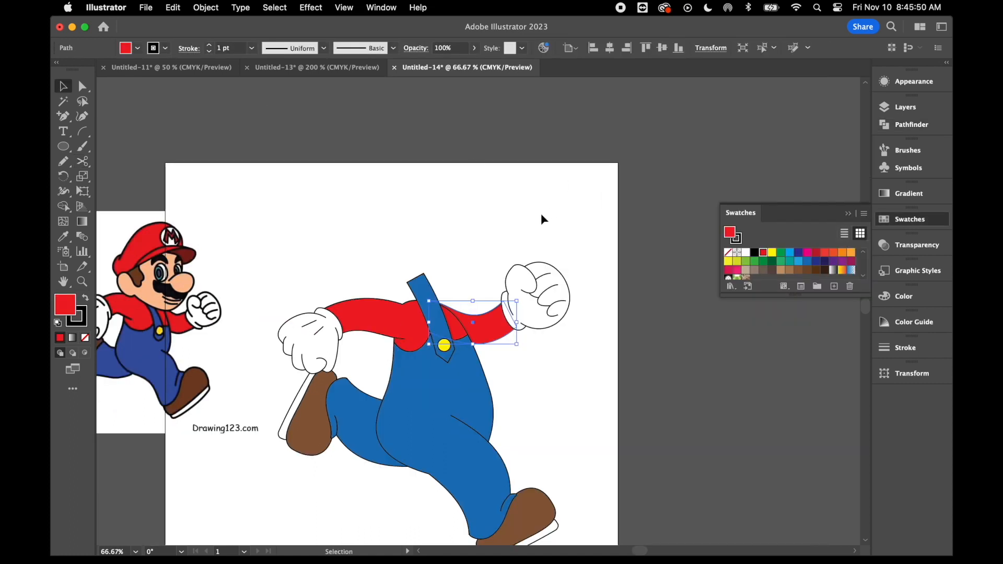
Group the right glove's parts, leaving the red sleeve out, and rotate the glove on the end of the arm
click(550, 215)
drag(582, 309, 583, 308)
shift+click(494, 333)
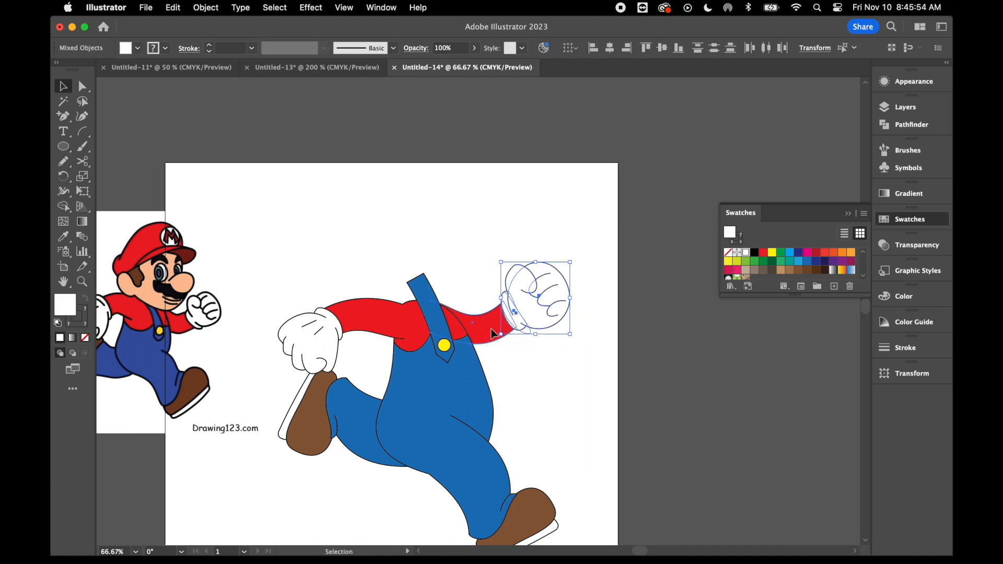
right_click(587, 375)
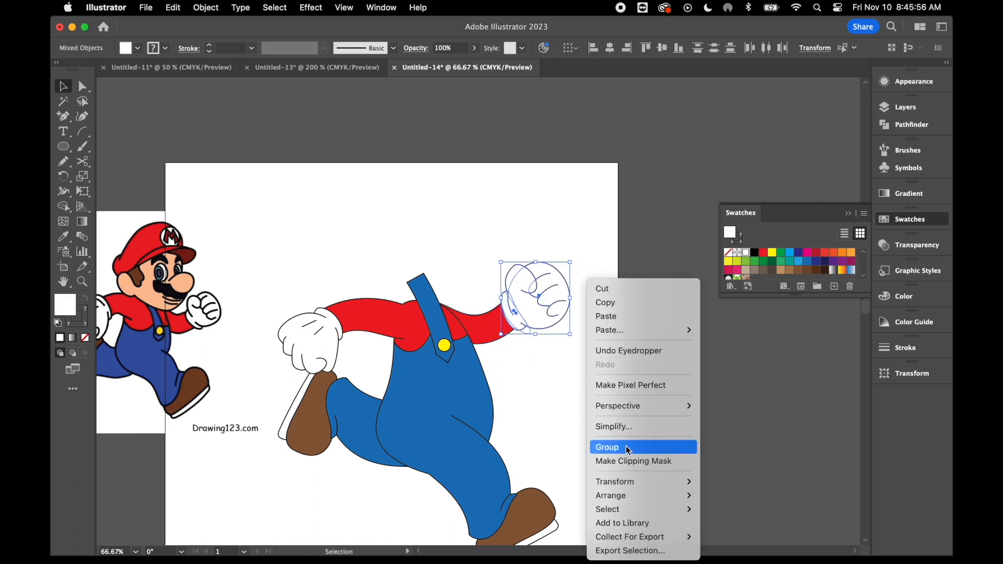
click(626, 447)
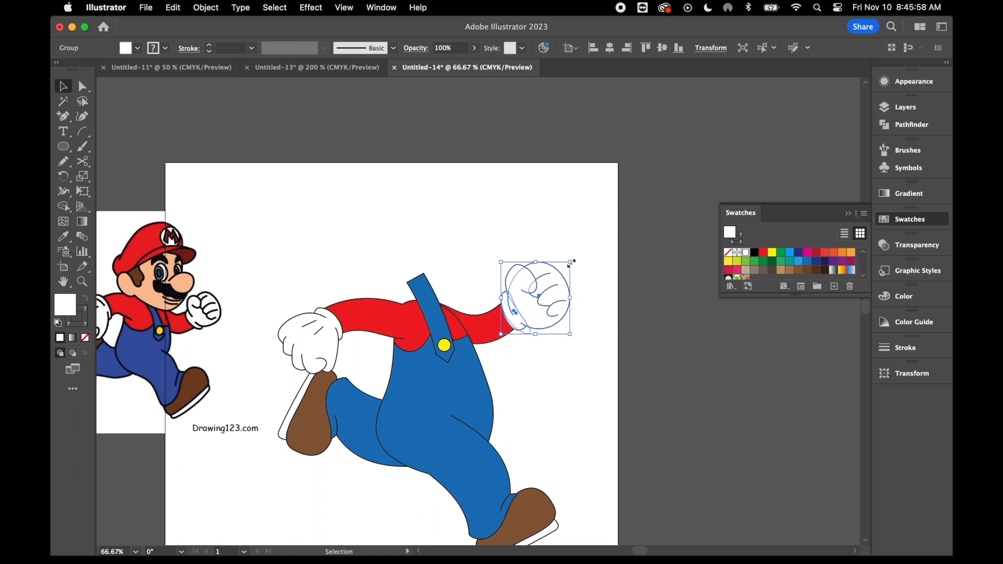
drag(572, 261, 538, 311)
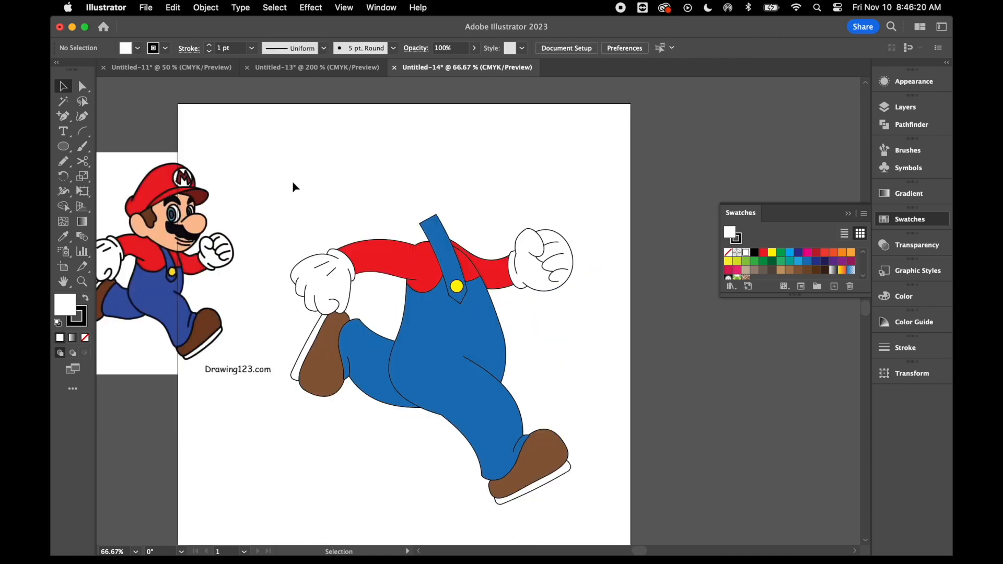
Group all the body parts and move the figure lower on the artboard to make room for the head
drag(281, 170, 600, 478)
right_click(584, 349)
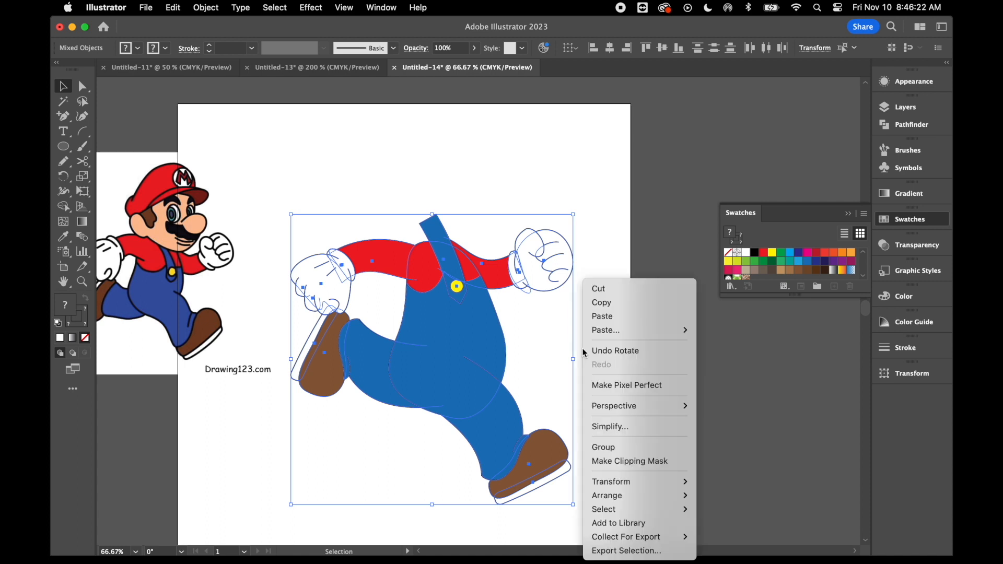
click(638, 447)
click(616, 363)
drag(459, 322, 444, 409)
click(367, 228)
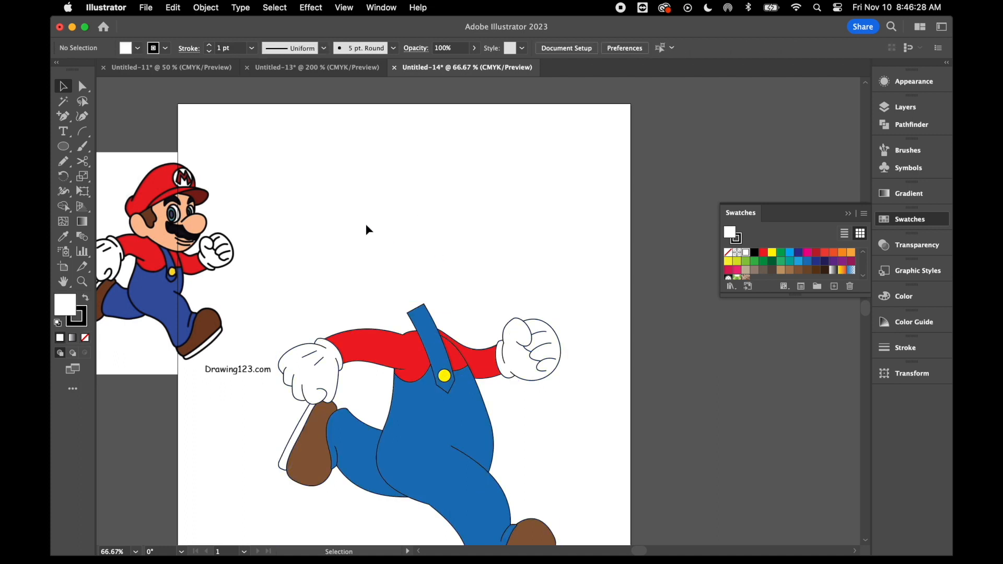
Draw a large ellipse above the body for the head and shift its lower and right anchors to make a lopsided face shape
click(63, 146)
drag(402, 173, 518, 278)
click(84, 91)
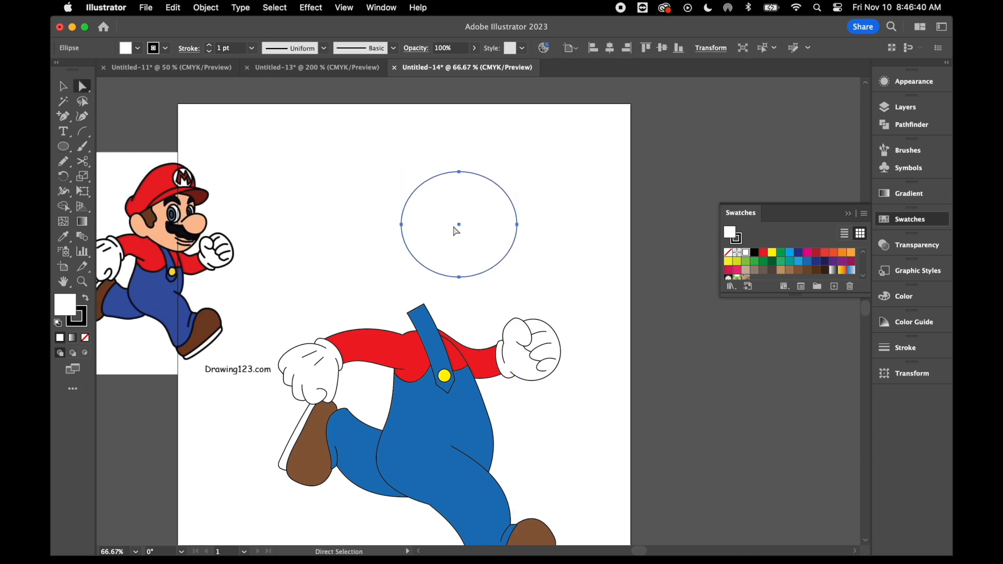
drag(458, 277, 483, 286)
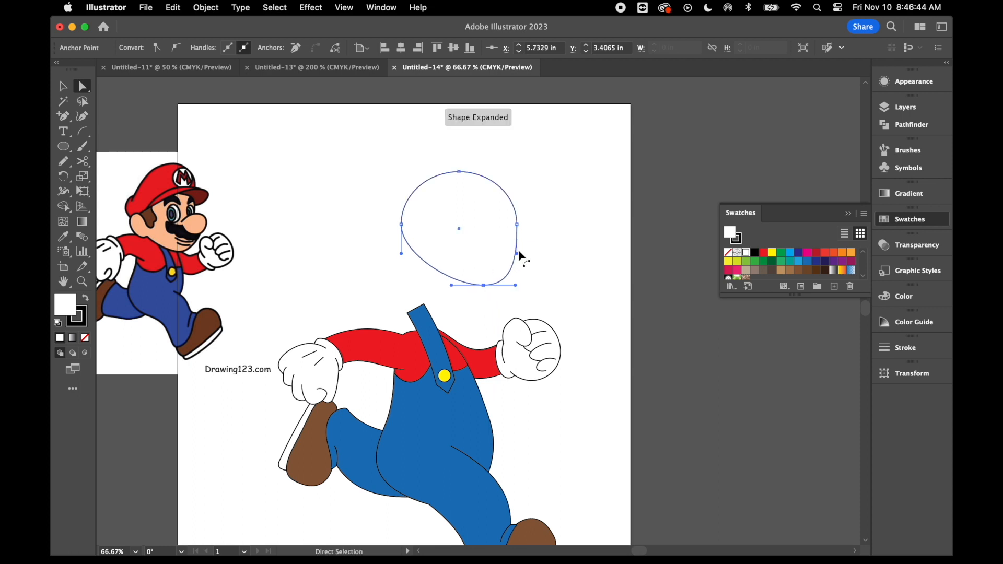
click(518, 225)
drag(517, 226, 521, 191)
Draw an ellipse about 0.95 in by 0.88 in over the face's lower right edge and reshape its anchors to follow the jaw
click(65, 148)
drag(71, 150, 169, 176)
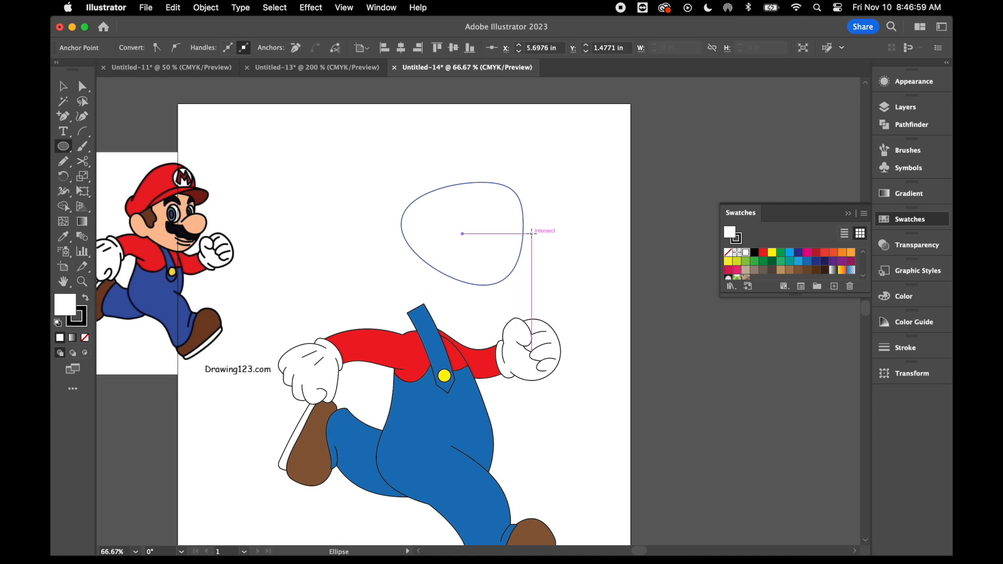
drag(535, 230, 485, 278)
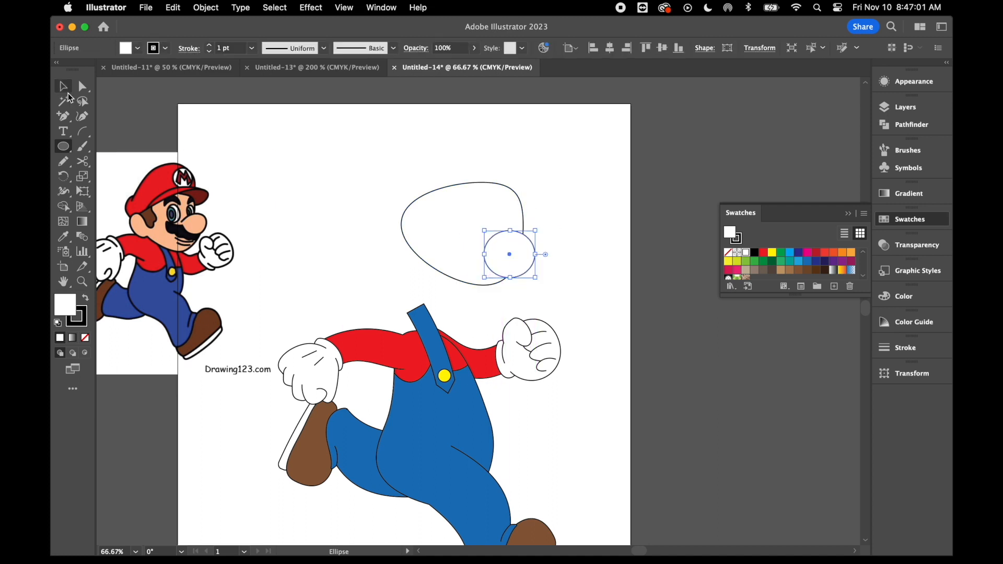
click(83, 88)
click(536, 255)
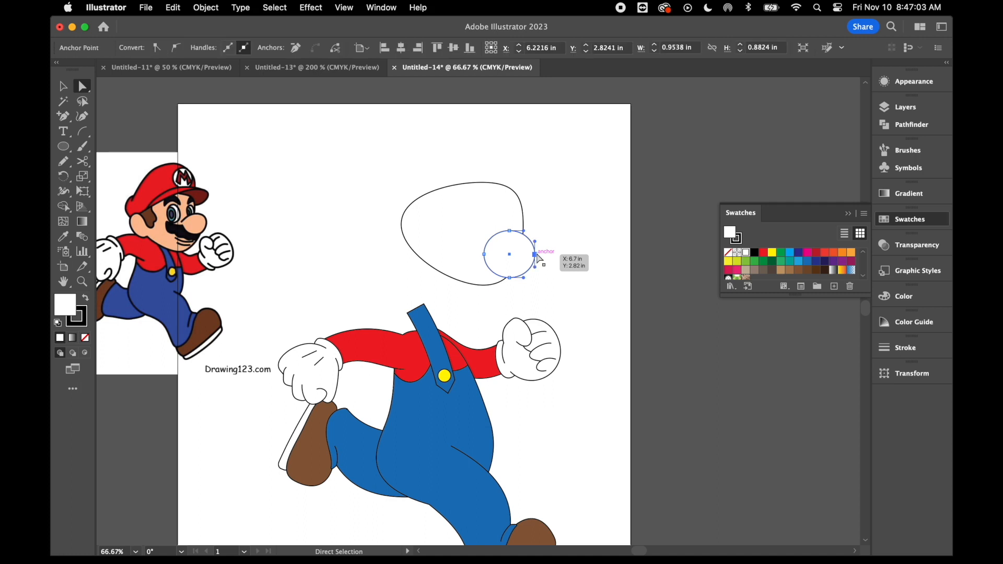
drag(535, 255, 494, 286)
drag(536, 254, 534, 246)
Unite the face shape and the overlapping jaw shape with Pathfinder
click(477, 174)
drag(473, 172, 538, 274)
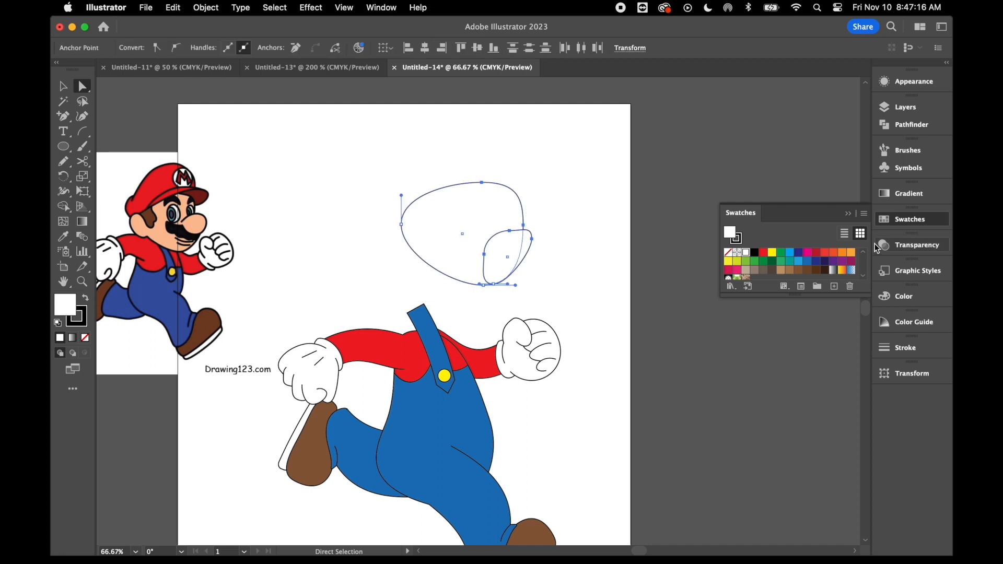
click(908, 127)
click(733, 135)
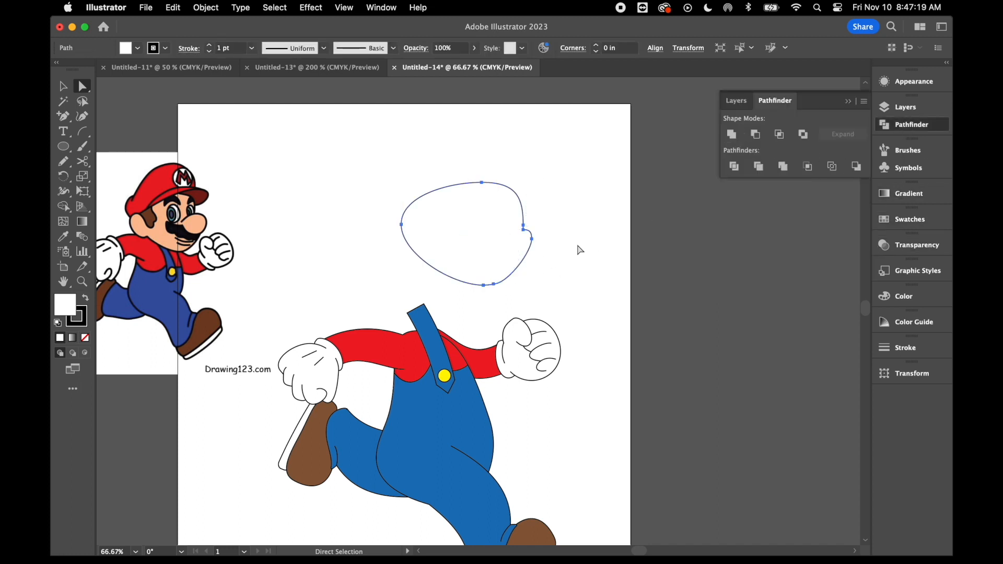
click(579, 250)
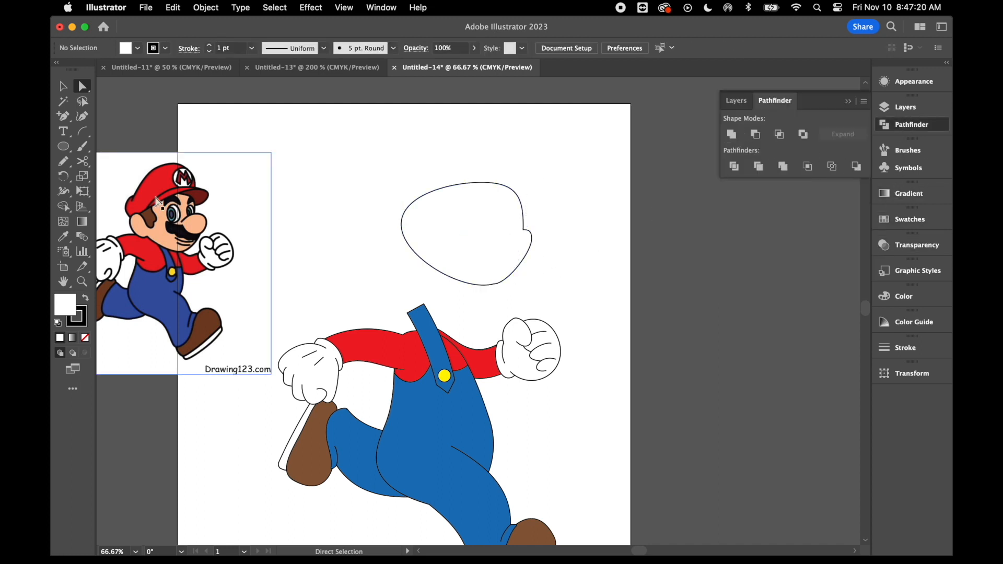
Draw a small ellipse over the face's right edge for the nose and adjust its upper and lower anchors into a rounded form
click(65, 148)
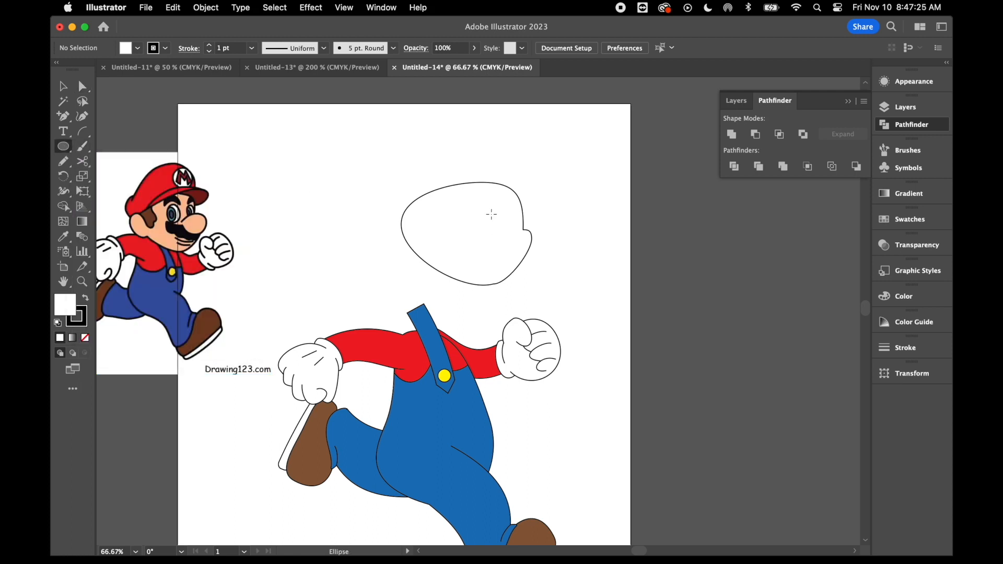
mouse_move(501, 215)
mouse_down()
mouse_move(547, 248)
mouse_move(547, 210)
mouse_up()
key(a)
drag(505, 214, 506, 219)
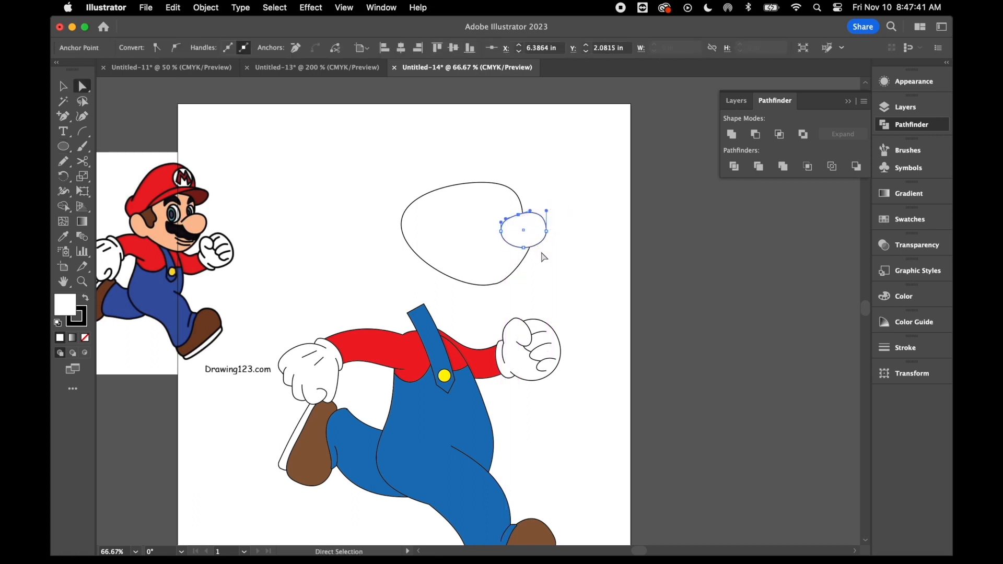
click(524, 248)
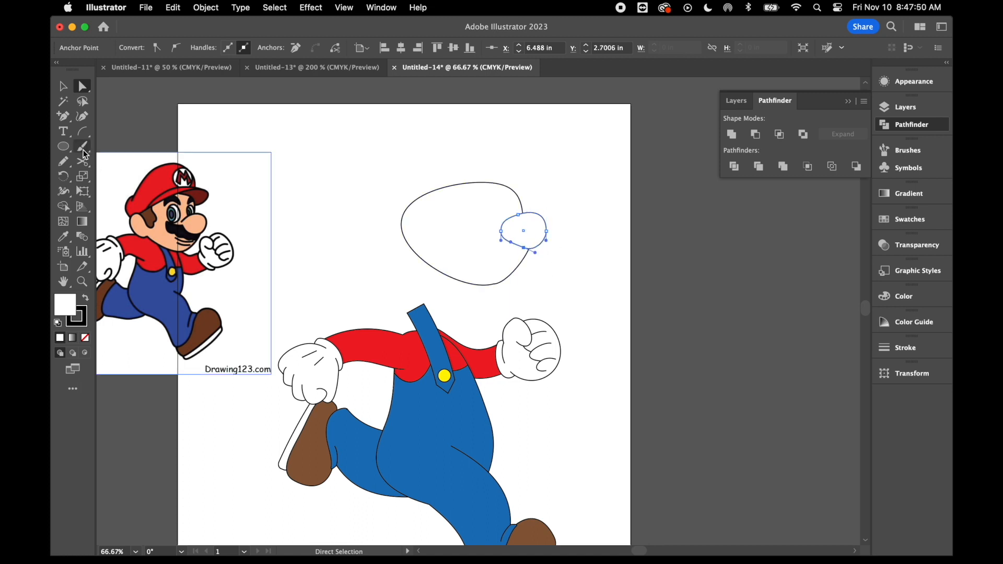
Cut the nose outline with Scissors at two points inside the face and delete the short segment between them
click(83, 161)
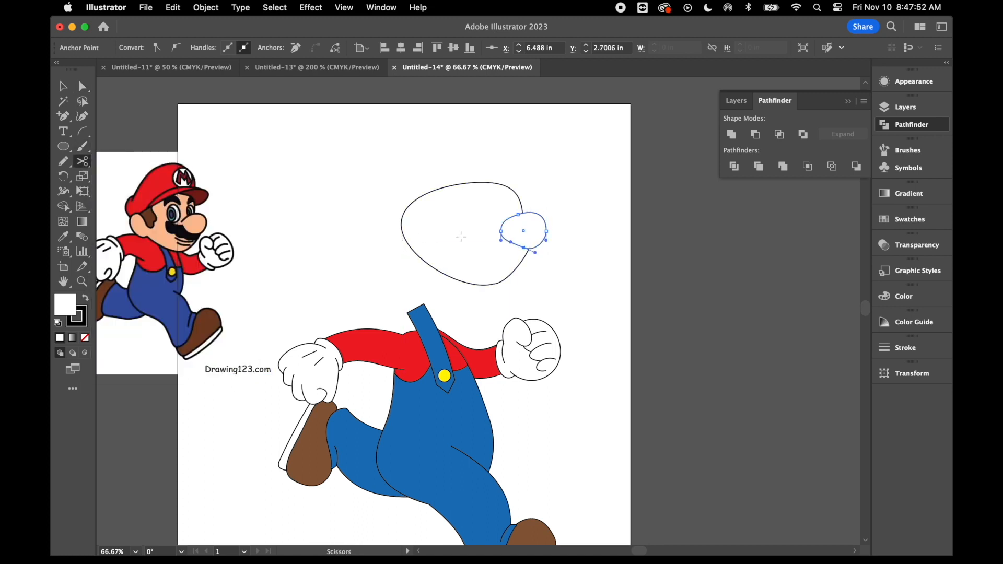
click(502, 226)
click(508, 241)
key(Delete)
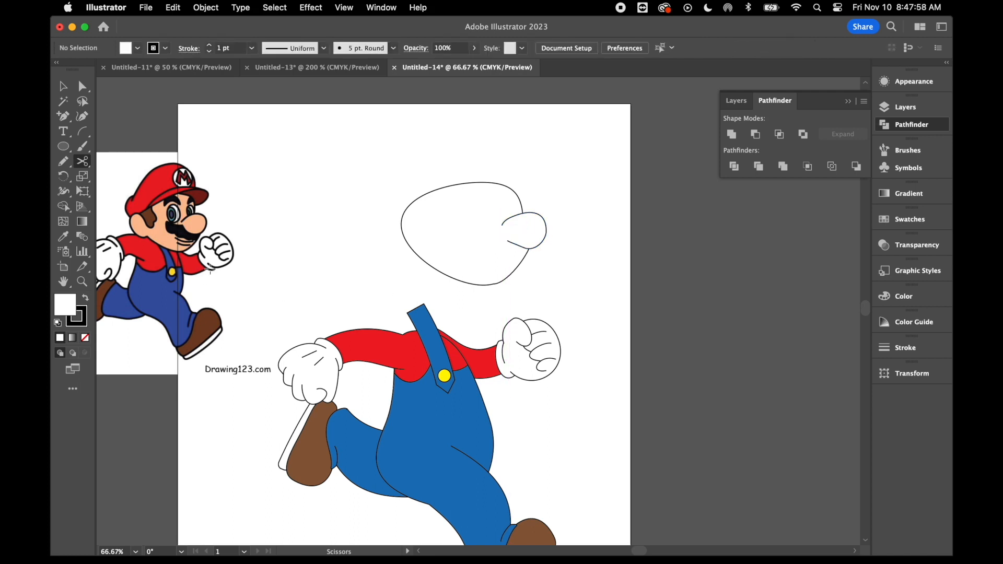
click(82, 86)
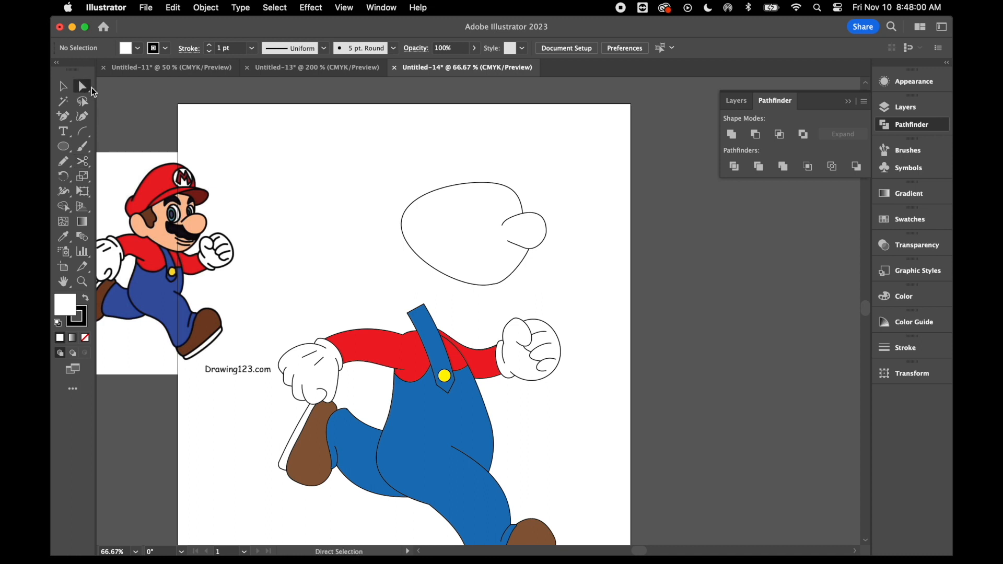
Draw an ellipse about 0.54 in by 0.46 in in the empty area above the back arm
click(125, 173)
scroll(342, 240, up, 1)
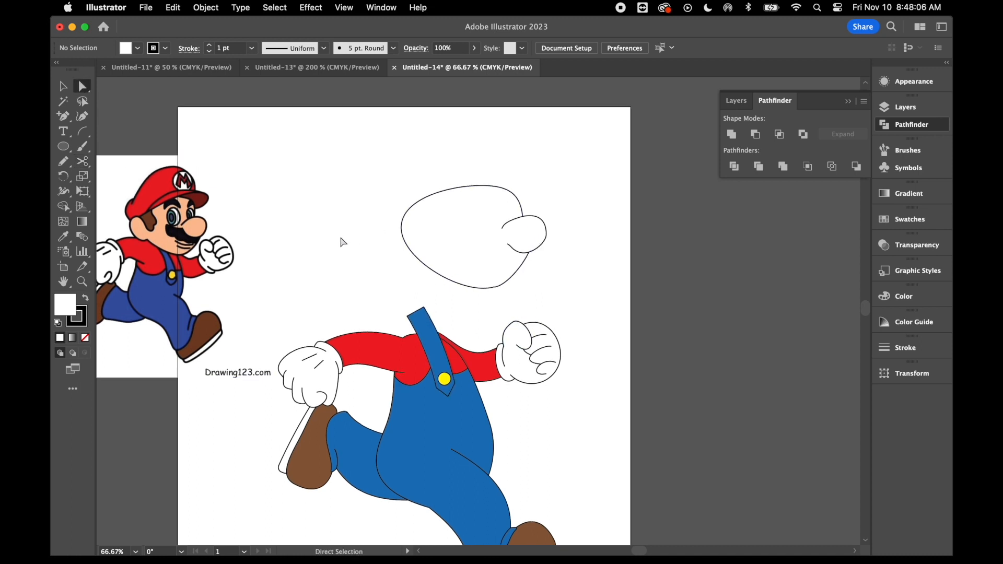
click(67, 146)
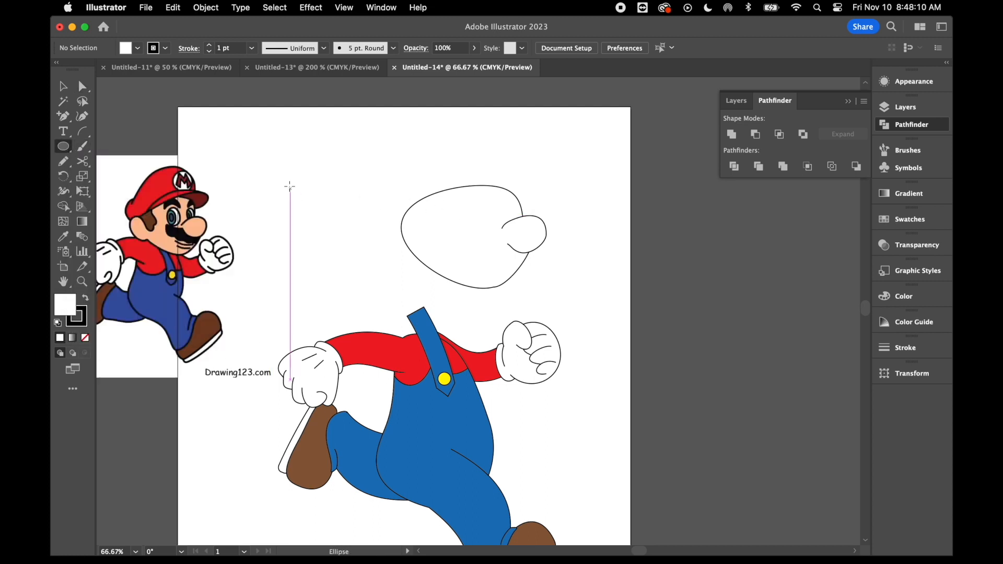
drag(310, 148, 339, 178)
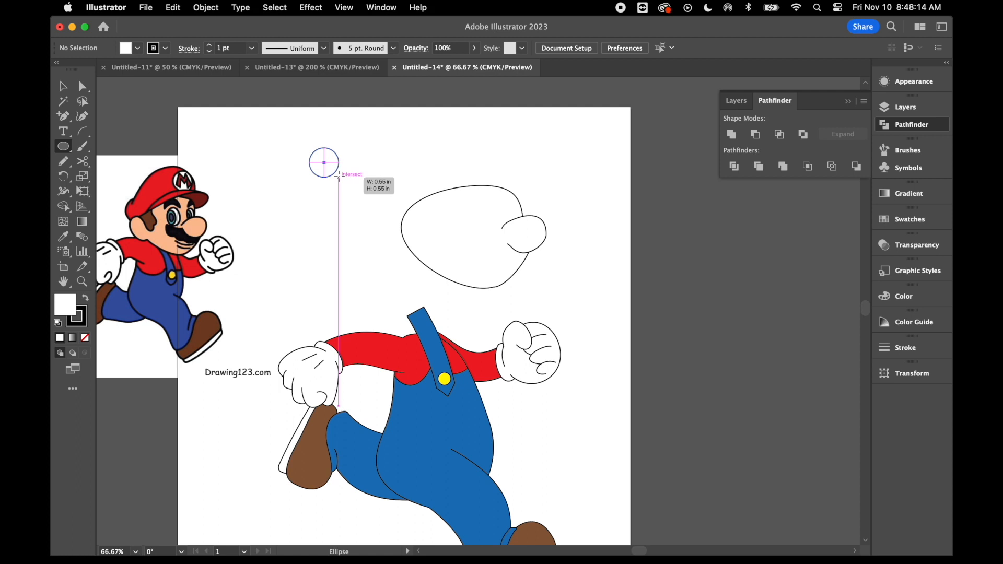
drag(339, 178, 325, 160)
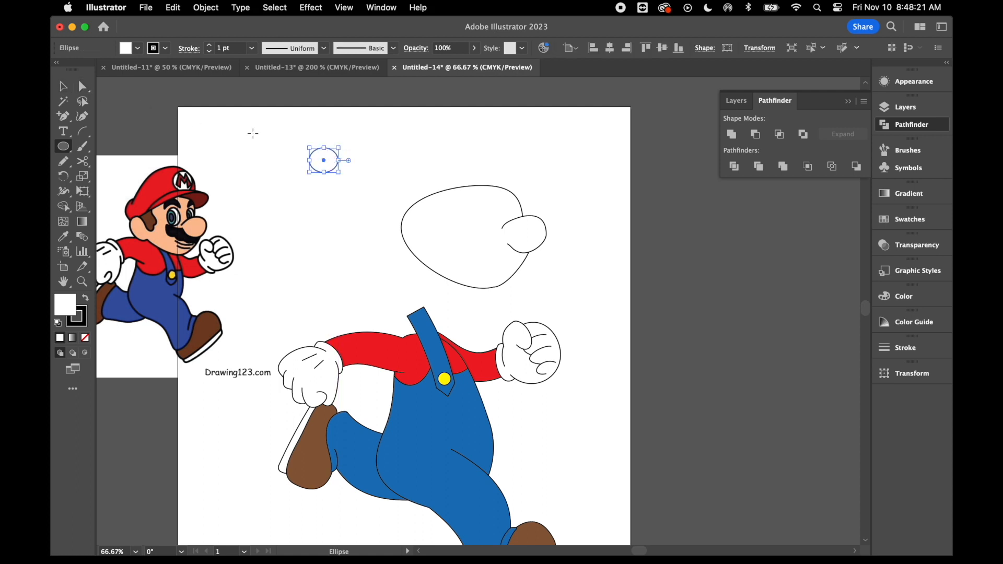
Duplicate the small ellipse into a slightly descending row of four overlapping ellipses and unite them with Pathfinder
key(super+v)
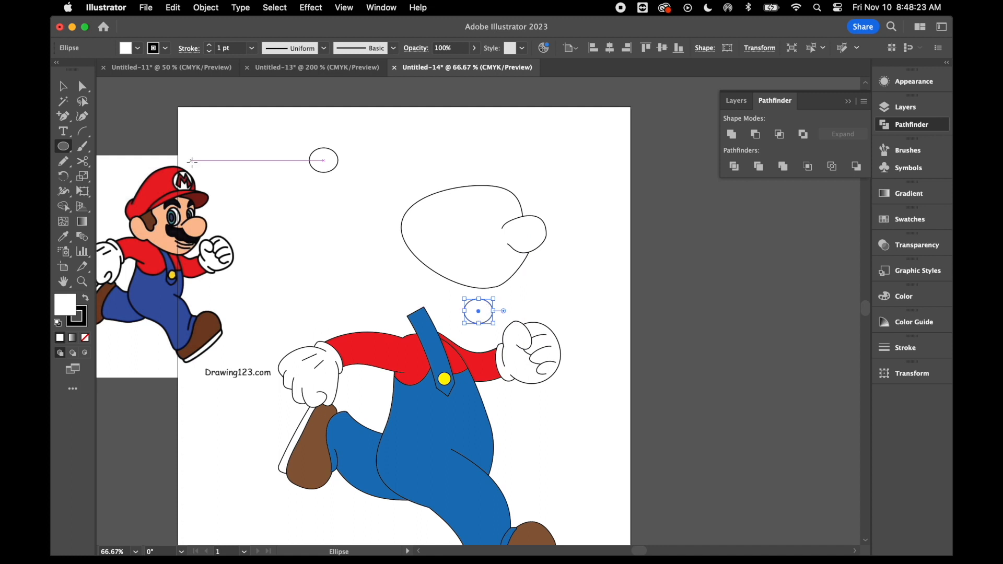
click(63, 86)
drag(476, 312, 375, 174)
drag(291, 130, 402, 178)
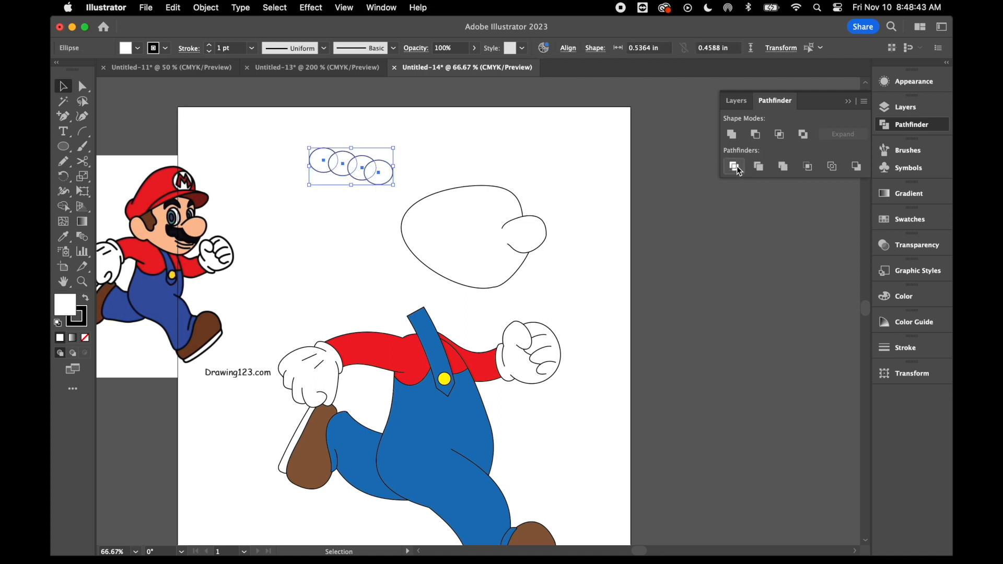
click(732, 135)
Draw a wide ellipse and position it to overlap the upper part of the scalloped shape
click(63, 148)
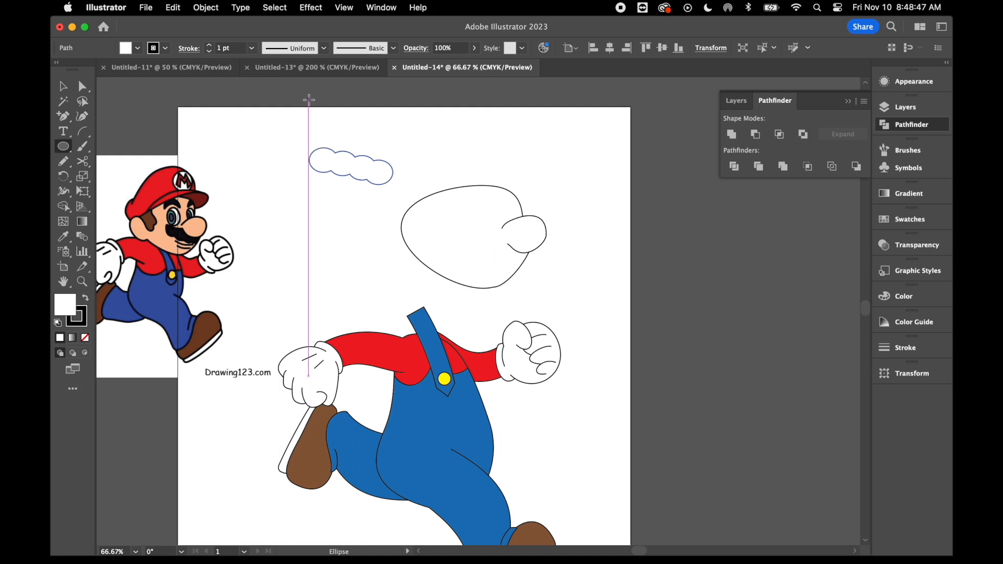
drag(287, 93, 439, 163)
click(63, 86)
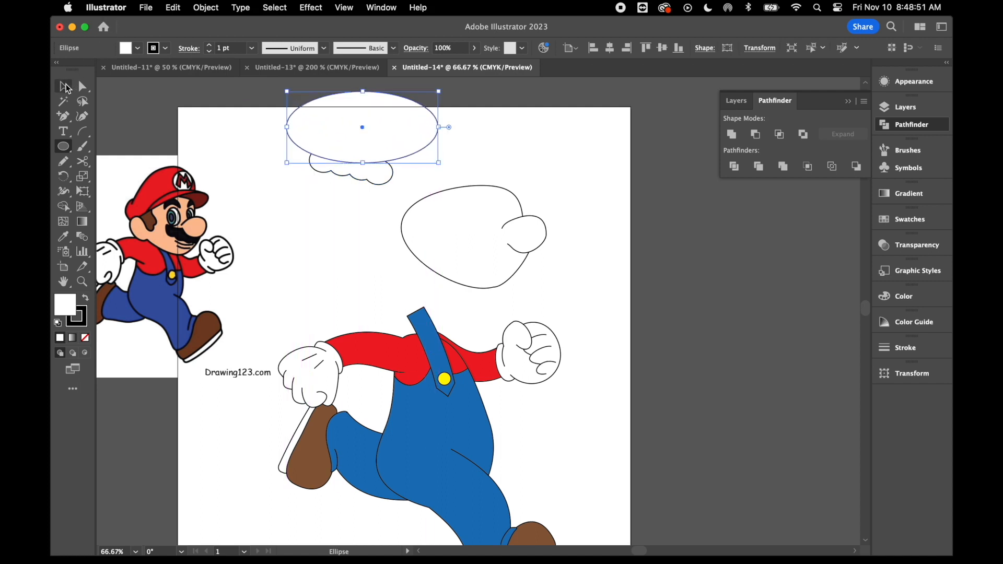
drag(364, 126, 380, 131)
Divide the wide ellipse and the scalloped shape with Pathfinder and ungroup the resulting pieces
drag(270, 125, 385, 182)
click(553, 156)
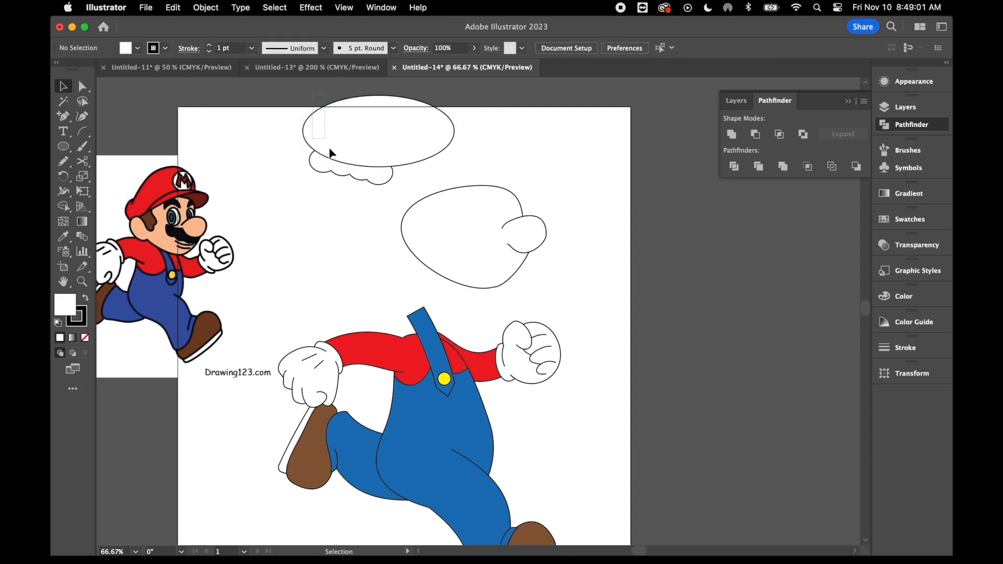
drag(331, 153, 394, 190)
click(742, 171)
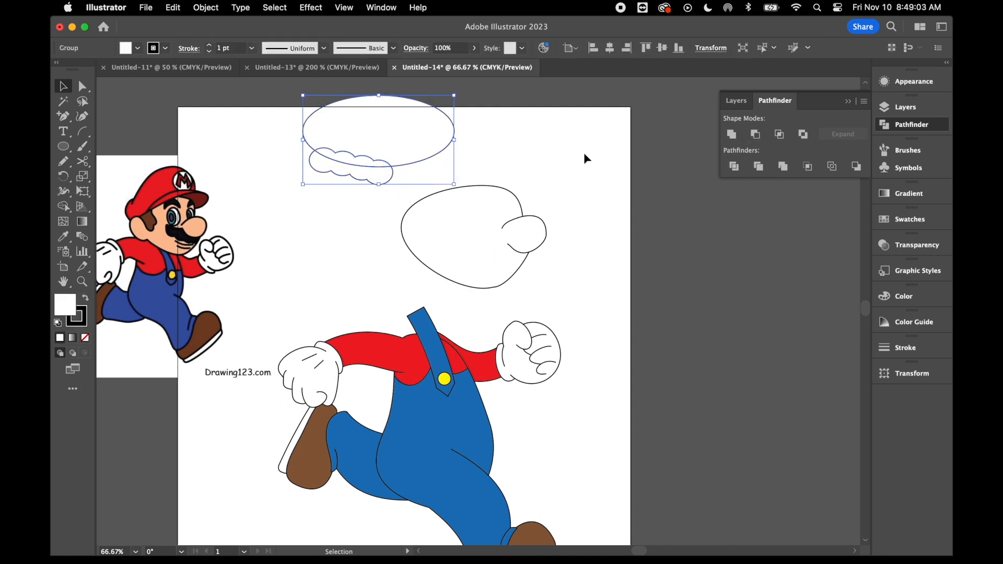
right_click(584, 154)
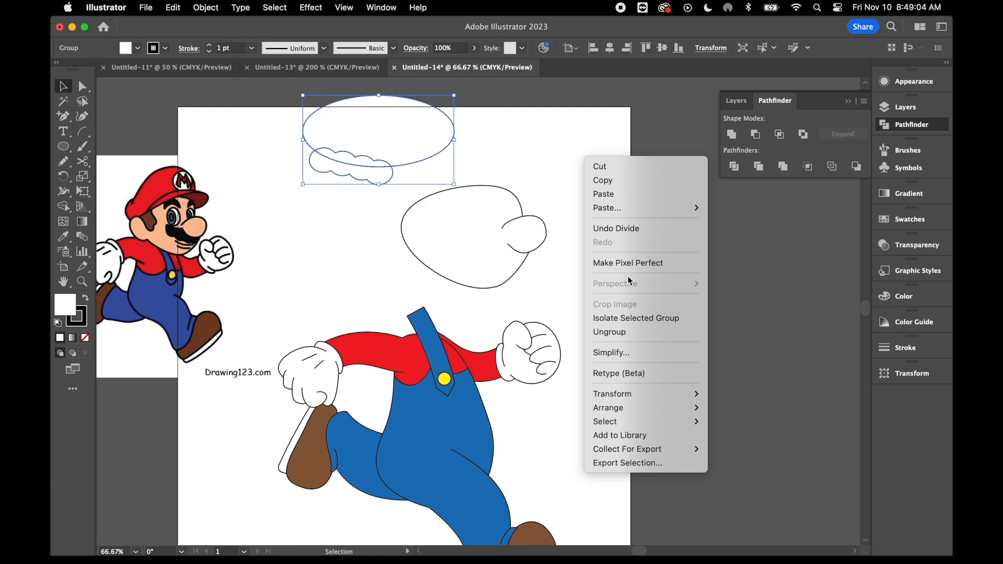
click(627, 338)
Delete the overlap piece and the rest of the wide ellipse, then stretch the remaining mustache piece slightly taller
click(532, 130)
click(357, 159)
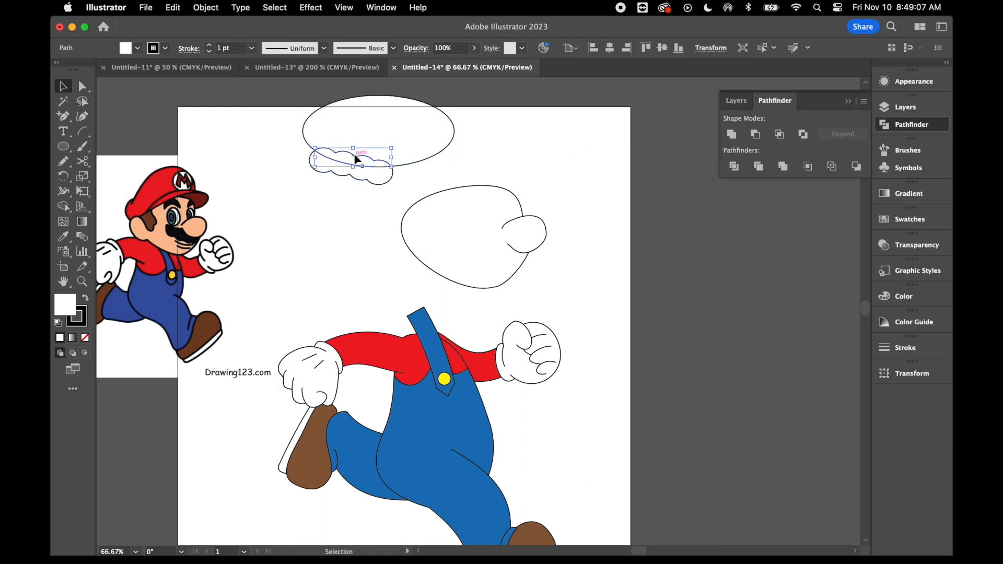
key(Delete)
click(384, 126)
key(Delete)
click(348, 172)
drag(351, 184, 352, 194)
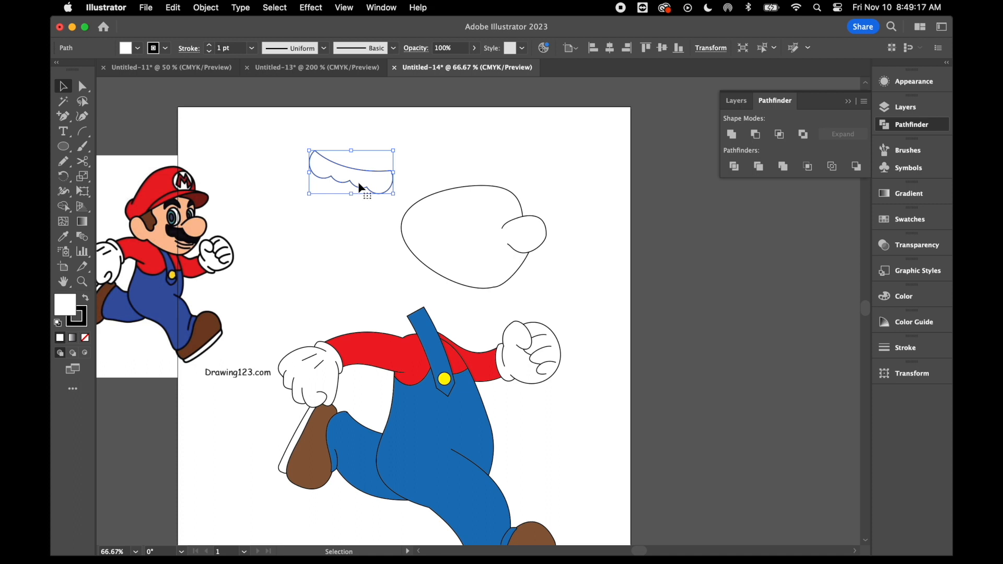
click(389, 138)
Reshape the mustache's upper edge with Direct Selection and place the mustache on the face below the nose
click(84, 87)
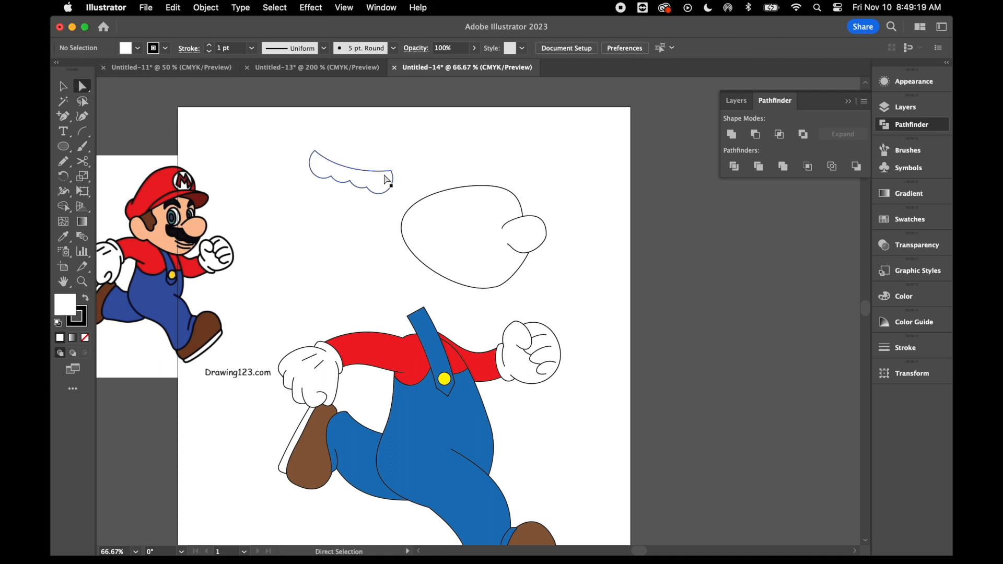
click(354, 173)
drag(331, 163, 346, 162)
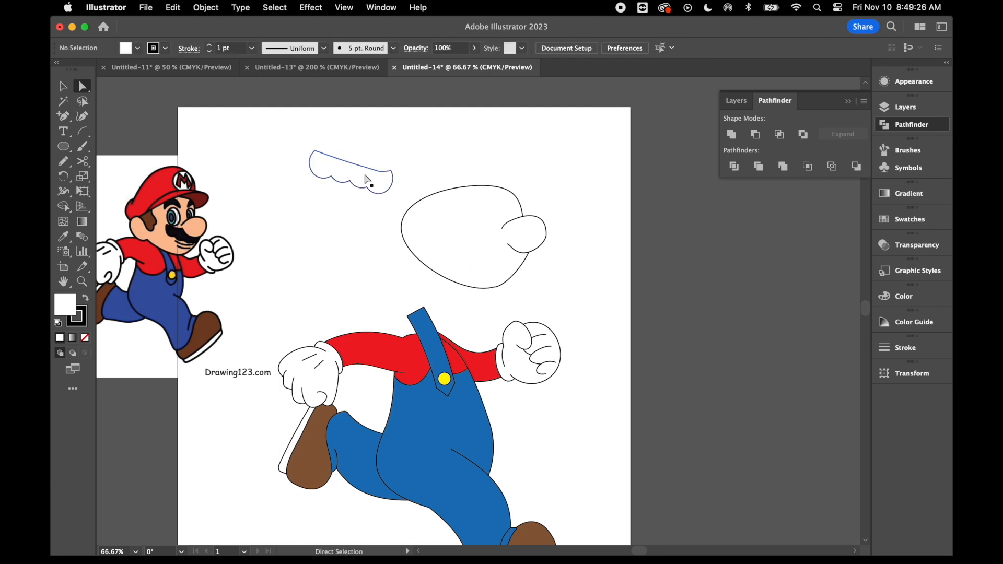
drag(365, 174, 505, 248)
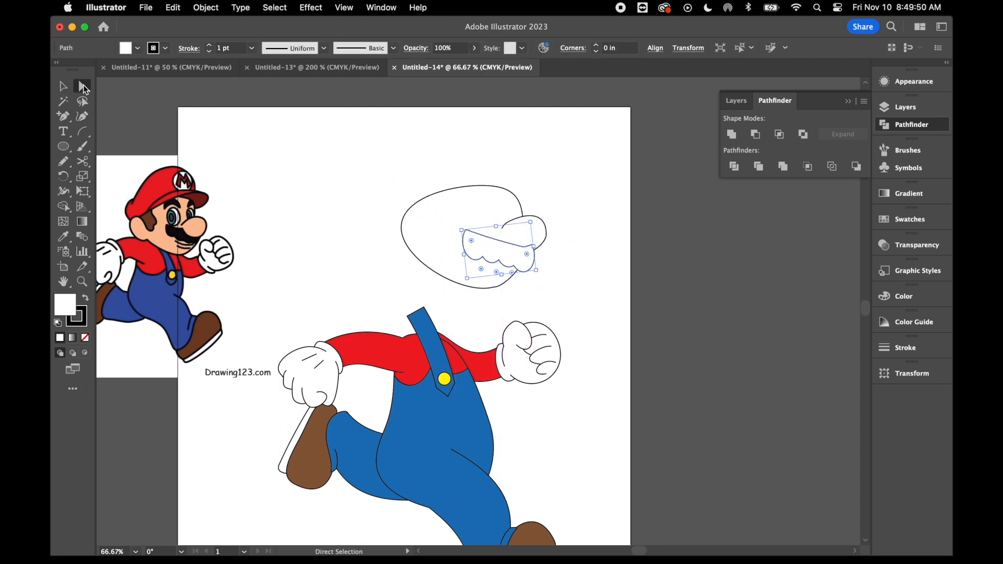
Bring the nose in front of the mustache
click(64, 86)
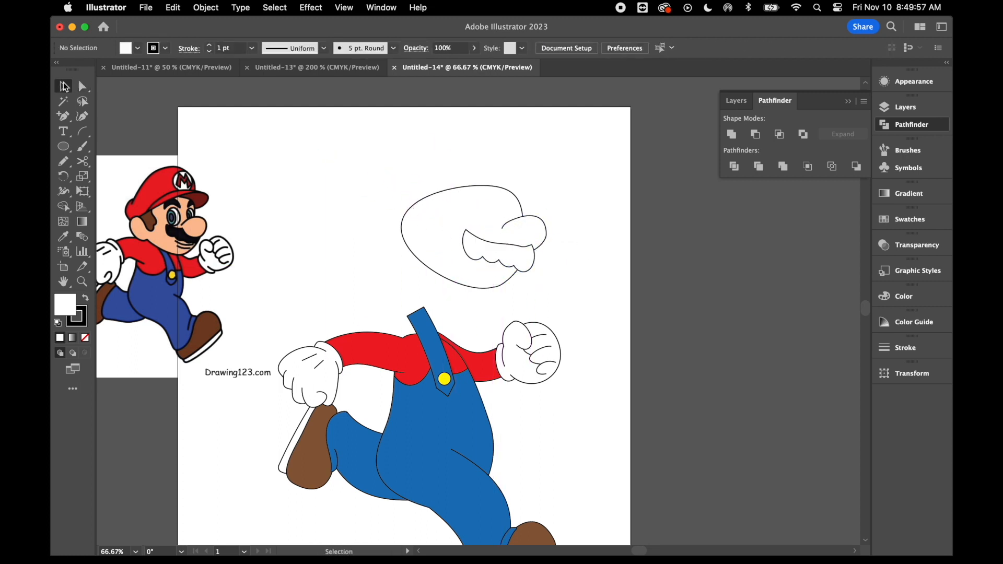
click(546, 230)
right_click(561, 231)
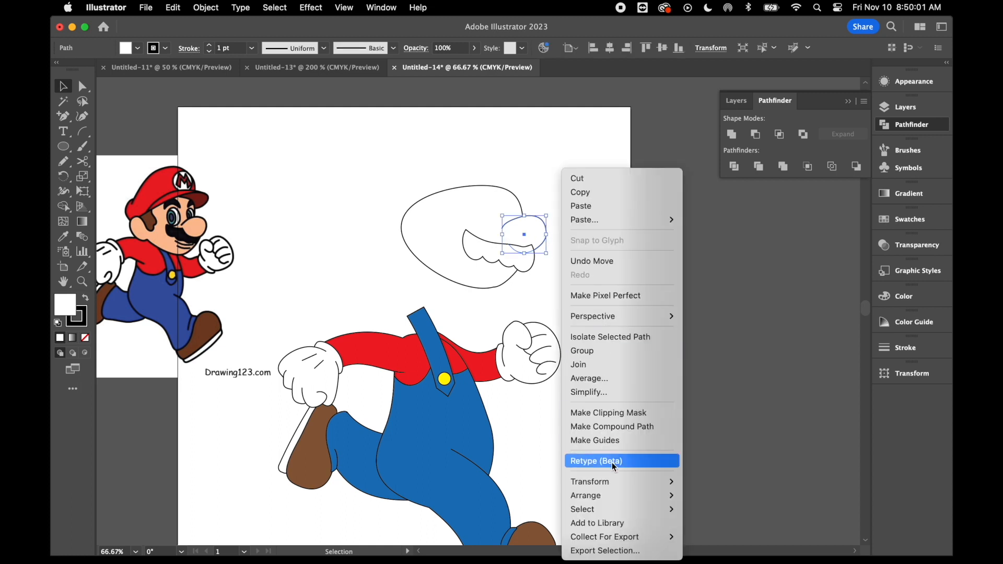
mouse_move(620, 496)
click(710, 486)
click(560, 286)
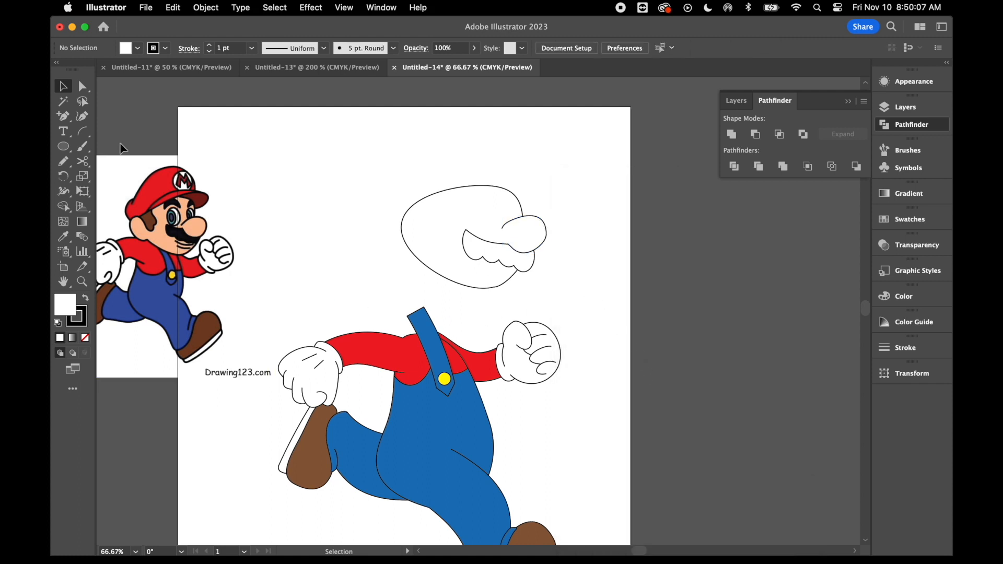
Draw two short, nearly horizontal arcs on the chin below the mustache for the mouth
click(83, 131)
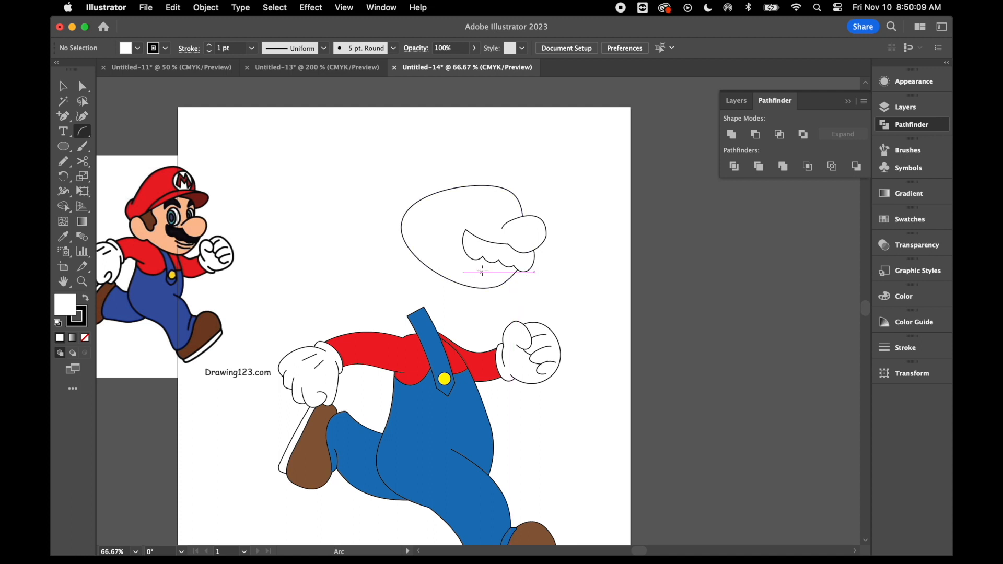
drag(483, 268, 503, 278)
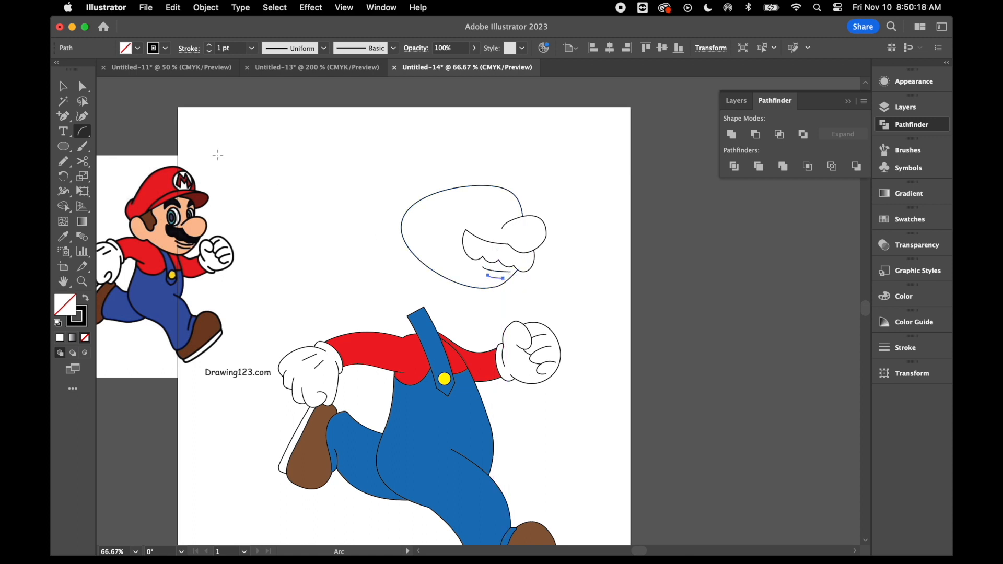
Draw a small upright ellipse above the face for the eye and reshape its anchors into a rounded, flat-sided outline
click(64, 146)
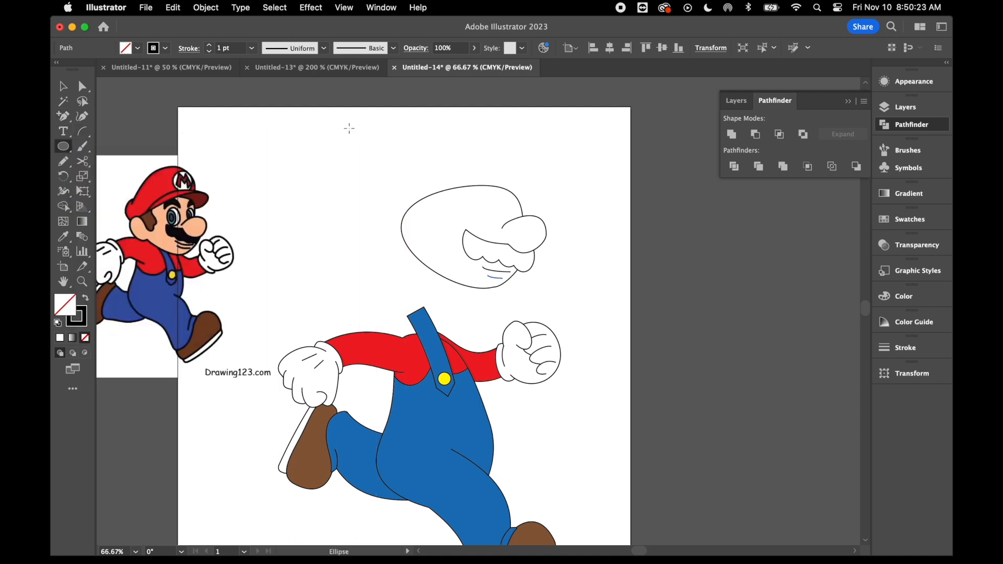
mouse_move(360, 134)
mouse_down()
mouse_move(378, 175)
mouse_move(386, 151)
mouse_move(366, 147)
mouse_up()
click(83, 87)
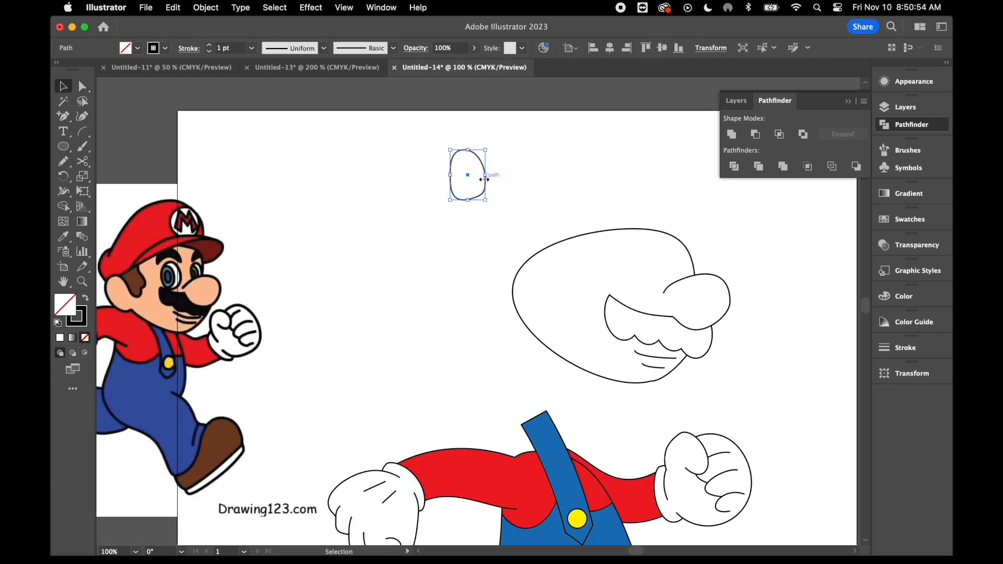
click(491, 188)
Draw a narrower upright ellipse for the iris and move it so it overlaps the eye's left edge
drag(63, 146, 117, 178)
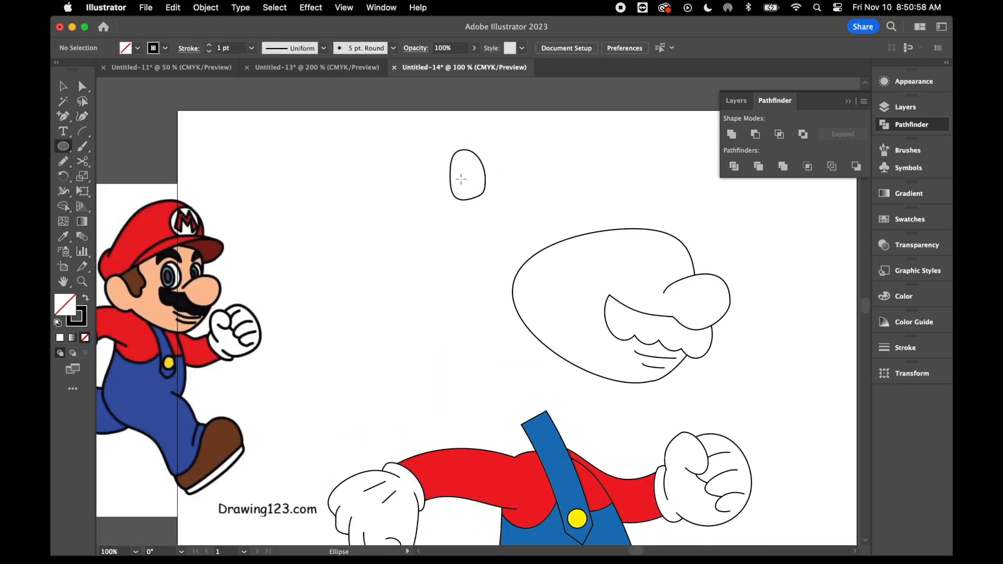
drag(452, 166, 469, 194)
key(v)
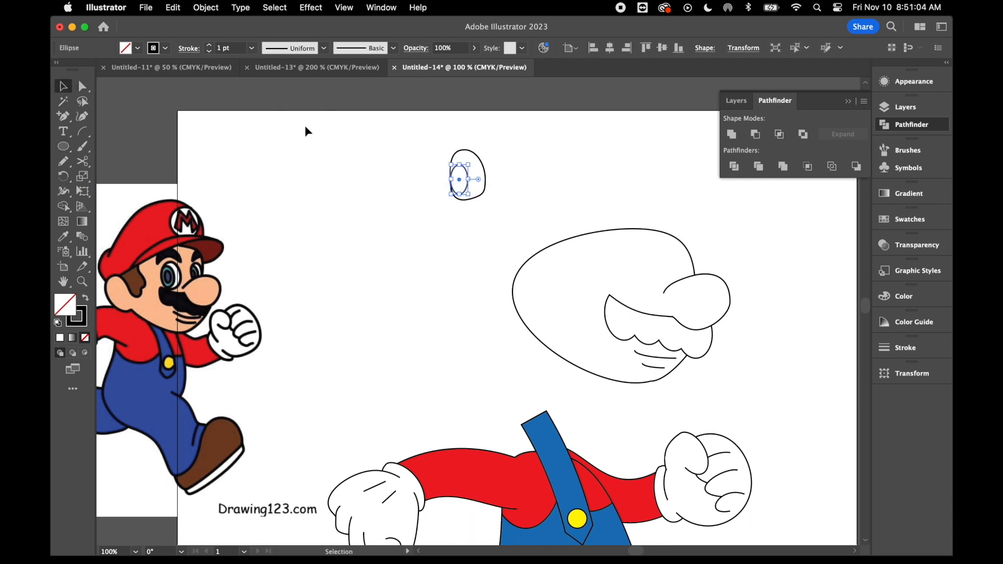
drag(454, 173, 445, 175)
Duplicate the eye and iris outlines beside the originals and intersect the two copies with Pathfinder
click(422, 133)
drag(422, 133, 505, 211)
key(super+c)
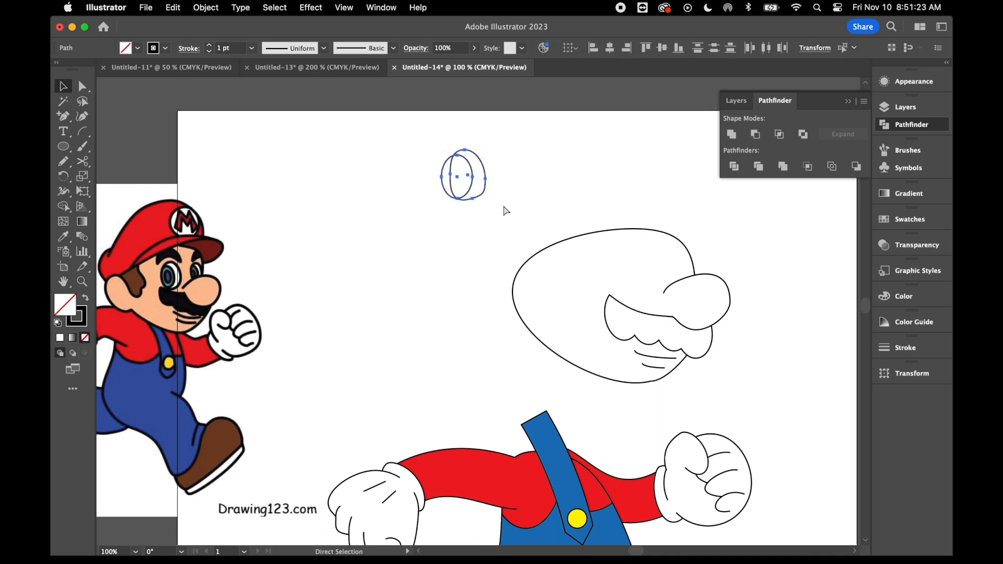
key(super+v)
drag(481, 310, 558, 168)
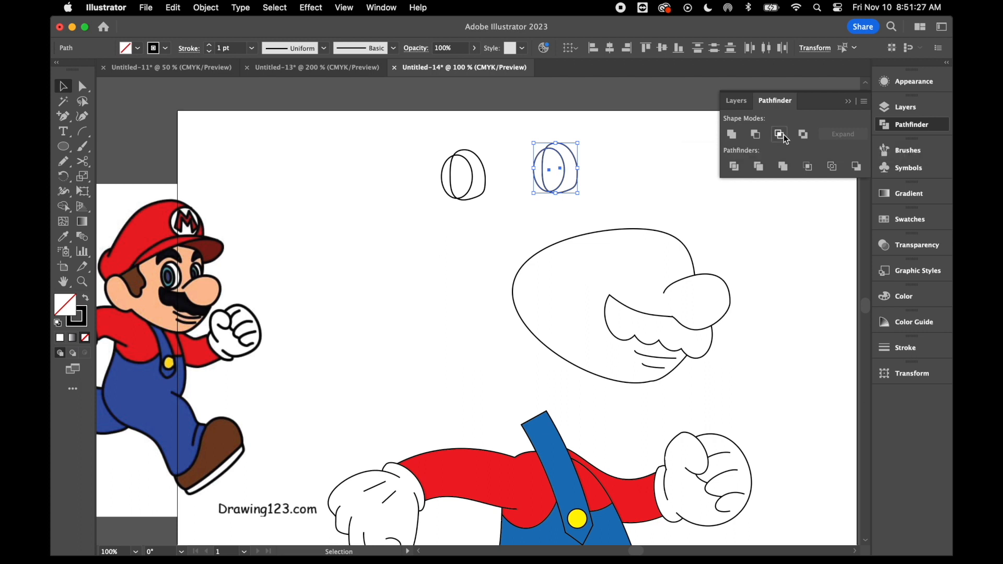
click(784, 134)
Delete the original iris ellipse and fit the intersected iris piece against the eye's left edge
click(520, 165)
click(443, 177)
key(Delete)
drag(557, 175, 473, 181)
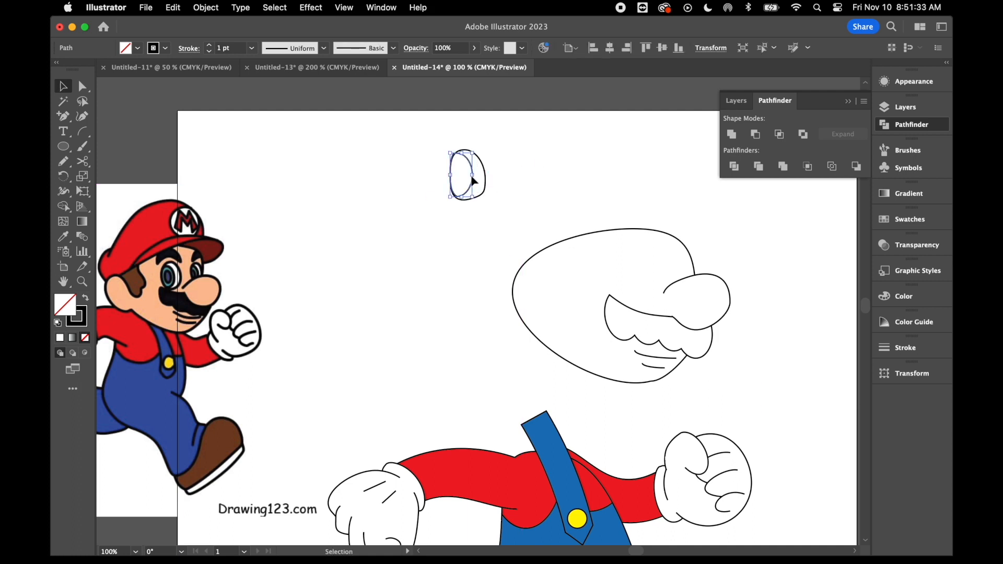
click(458, 235)
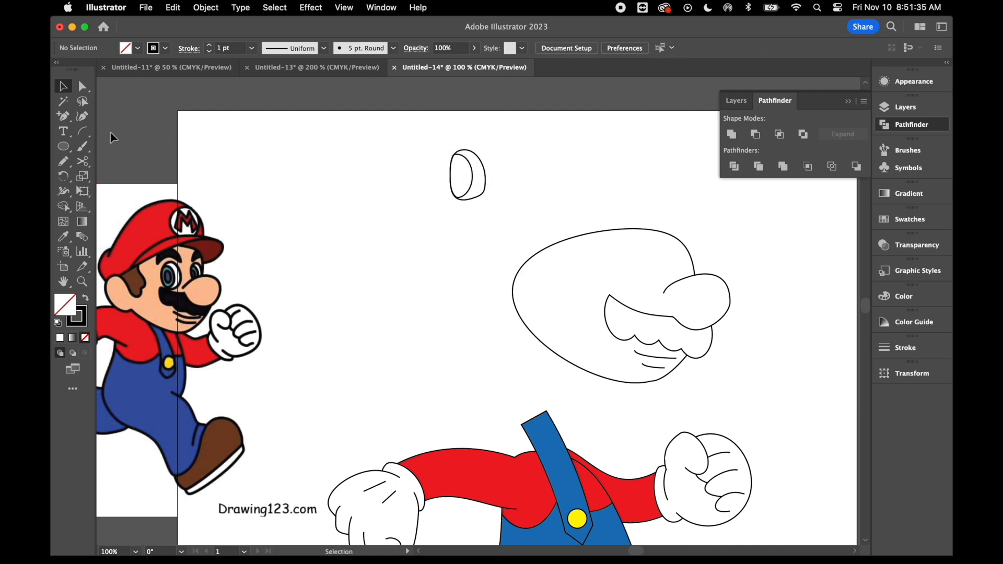
Draw a small upright ellipse inside the iris for the pupil and place the eye on the face above the mustache
click(63, 147)
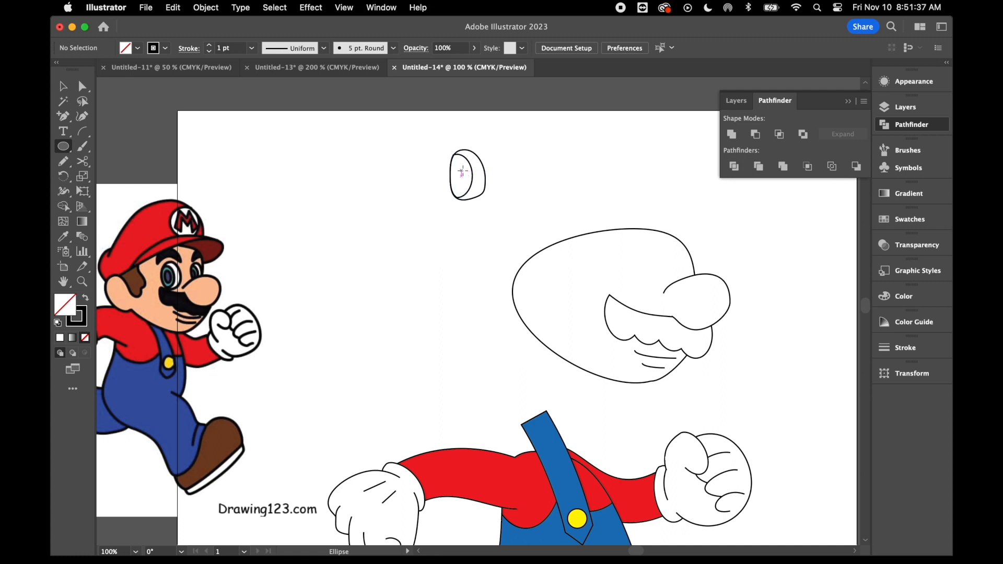
mouse_move(458, 168)
mouse_down()
mouse_move(467, 183)
mouse_move(479, 176)
mouse_move(481, 207)
mouse_move(442, 142)
mouse_move(462, 176)
mouse_move(634, 223)
mouse_move(648, 287)
mouse_move(634, 284)
mouse_up()
click(63, 86)
click(82, 86)
click(64, 86)
Duplicate the complete eye, place the copy near the face's right edge, and scale it down slightly
key(super+c)
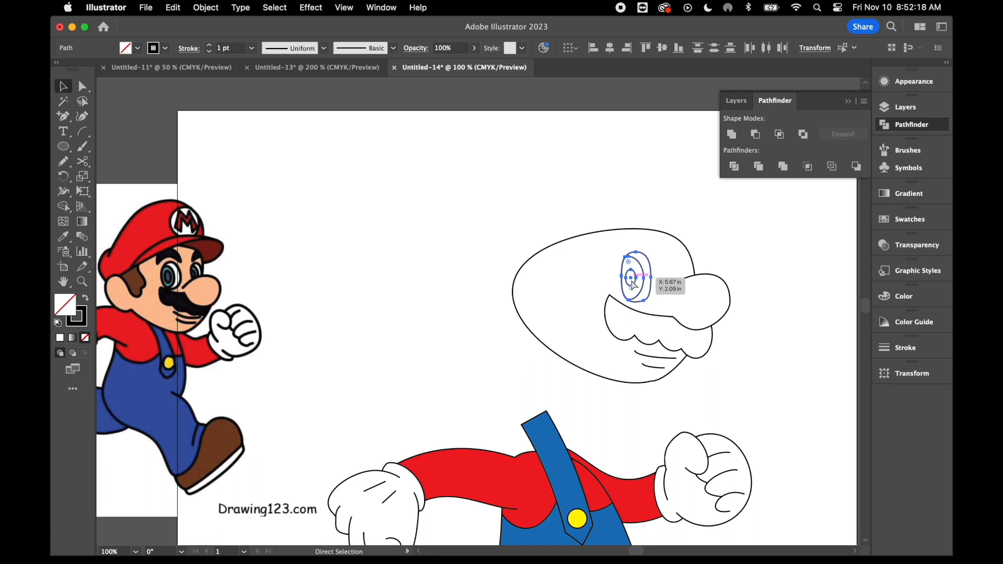
key(super+v)
drag(478, 318, 679, 286)
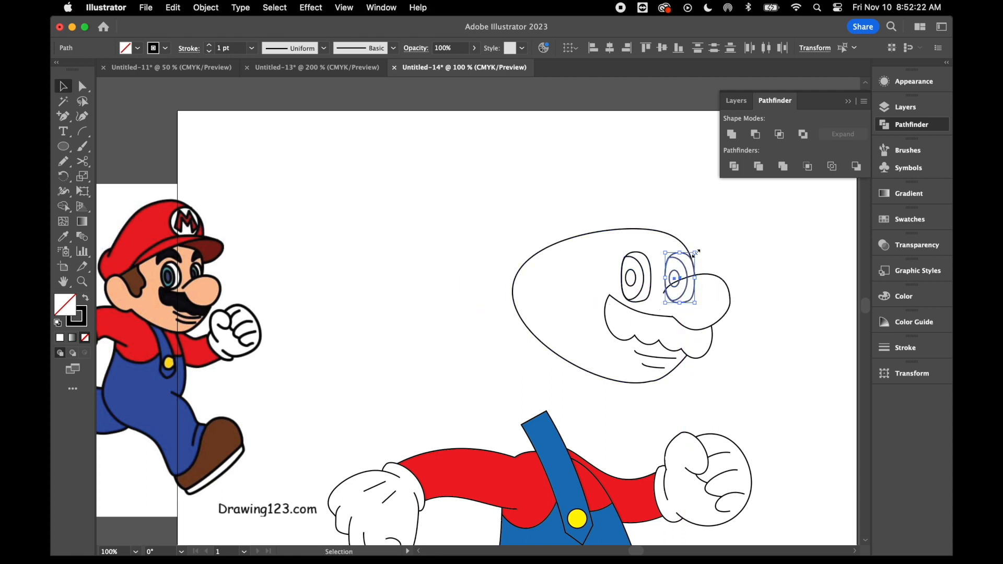
drag(696, 252, 691, 256)
Bring the nose outline to the front so it overlaps the right eye
click(575, 293)
key(super+equal)
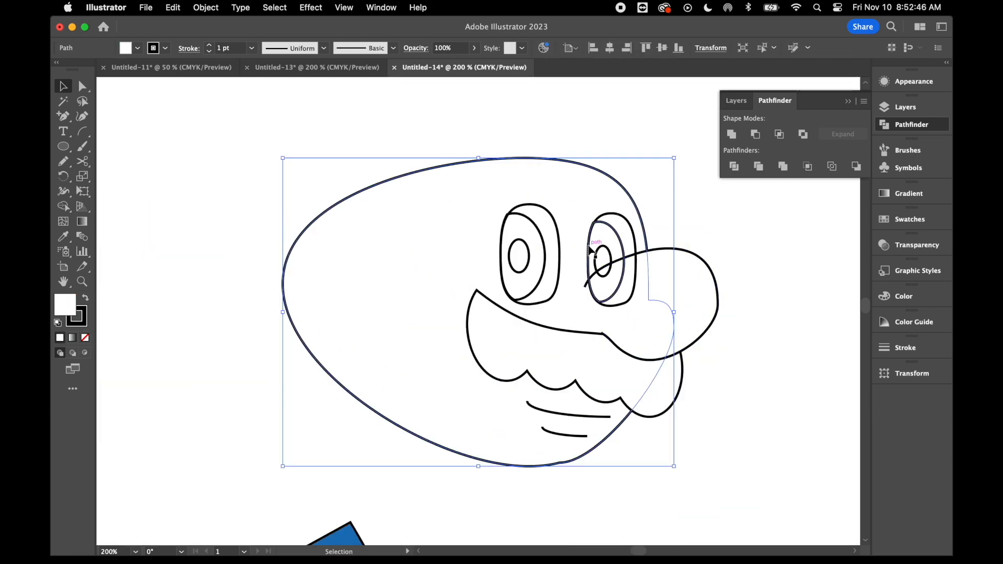
click(705, 228)
key(super+minus)
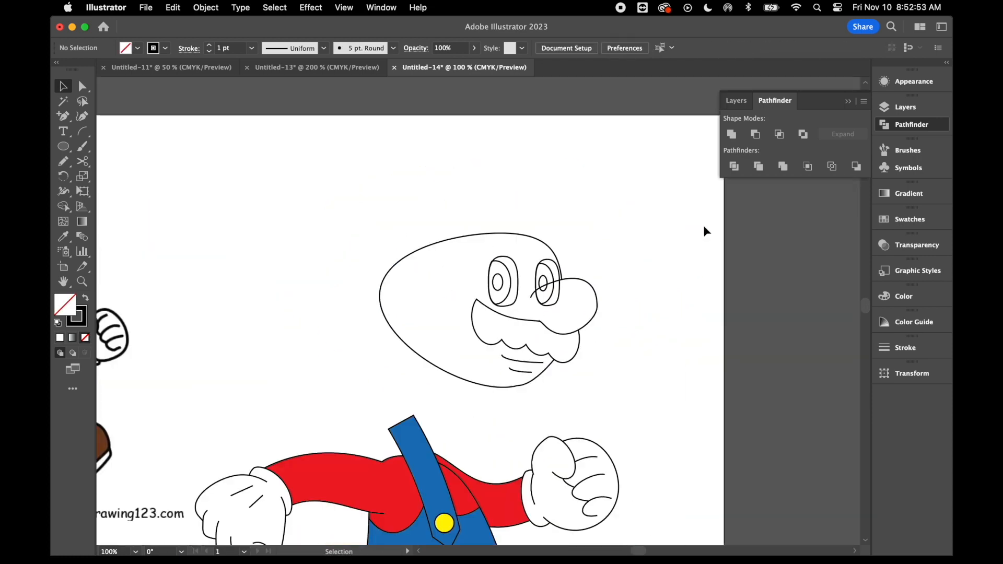
click(597, 314)
right_click(626, 347)
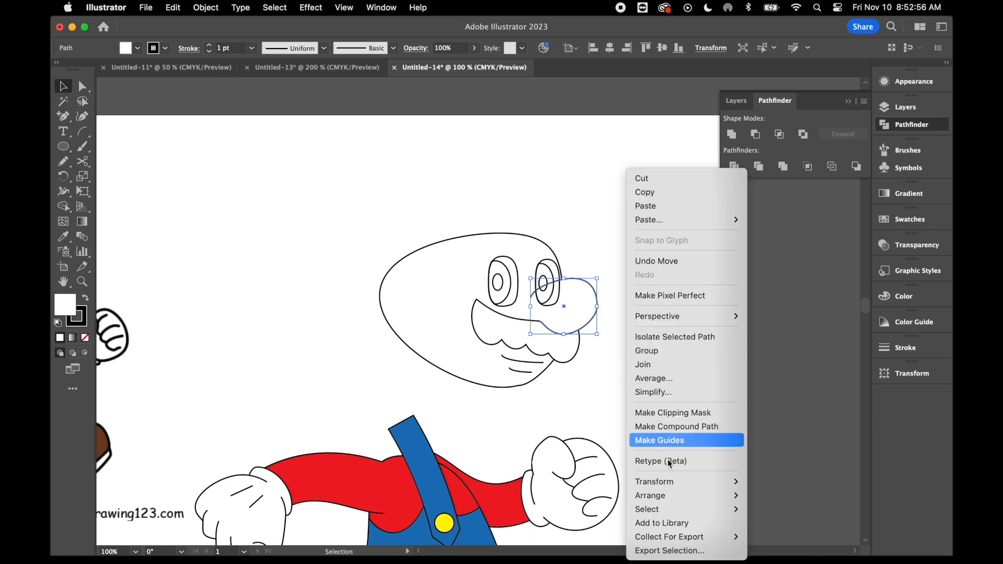
mouse_move(667, 502)
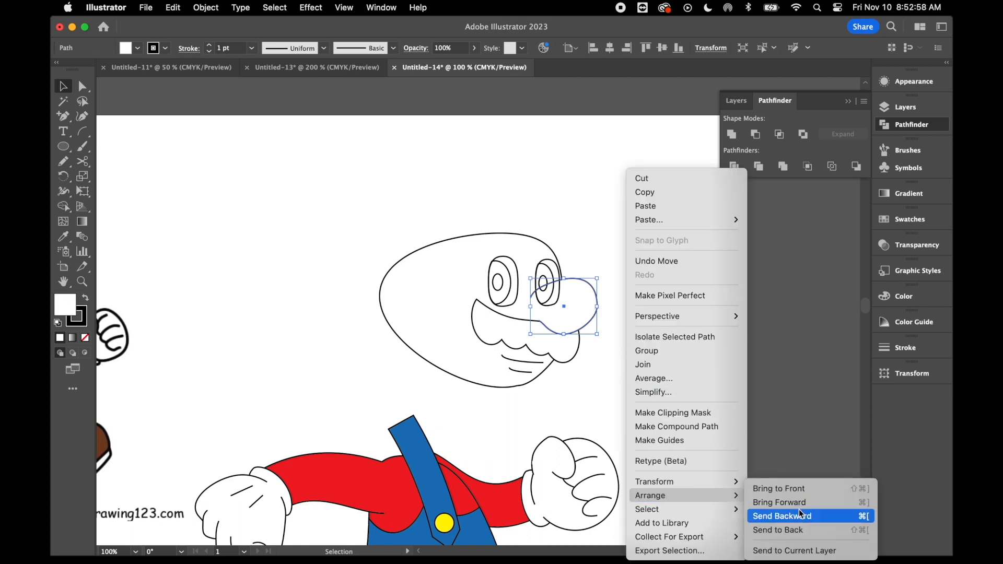
click(804, 488)
click(663, 349)
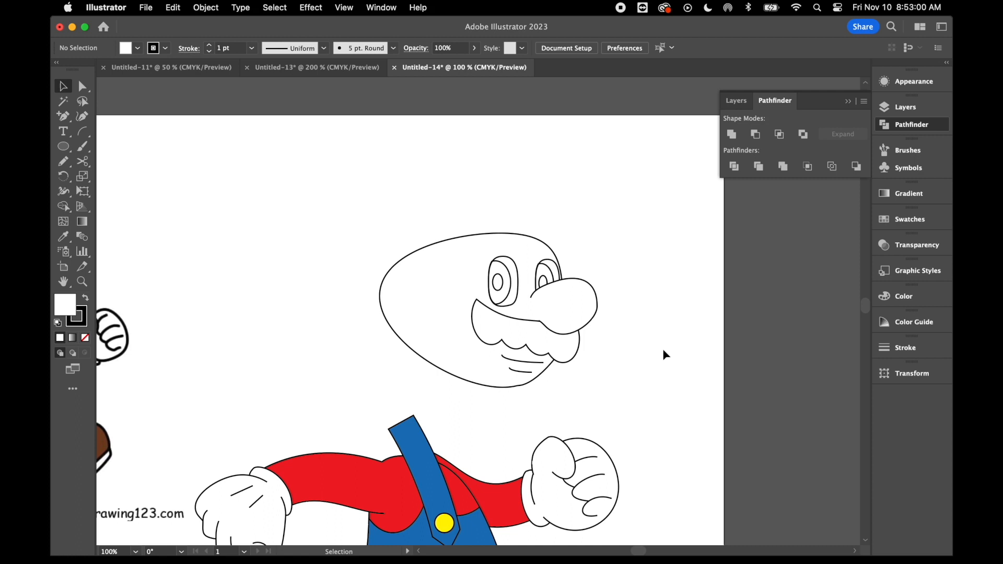
Draw a small flat ellipse above the head and bend it into an arch with a horizontal Arc warp of about 85%
key(super+minus)
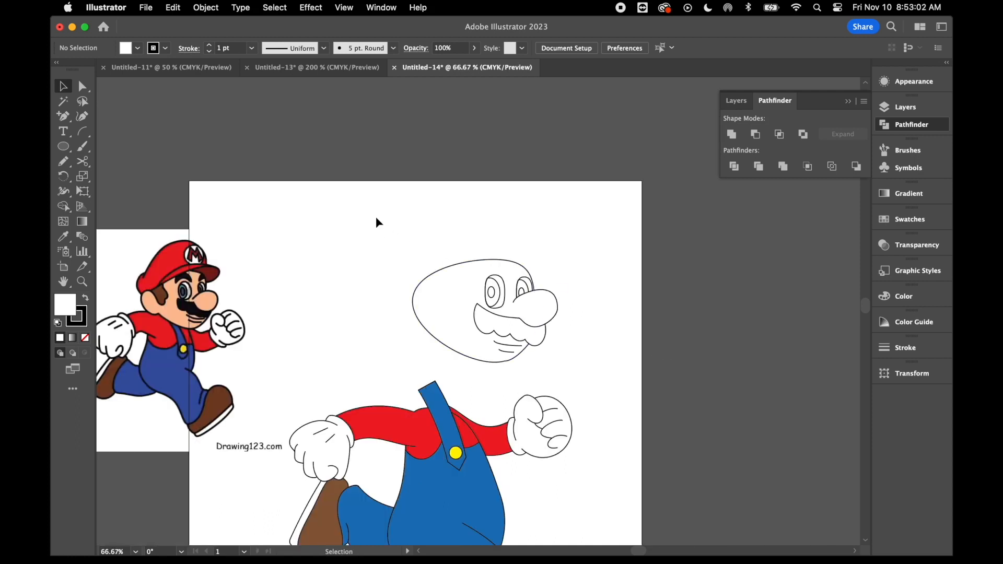
click(63, 147)
drag(455, 212, 497, 226)
click(308, 8)
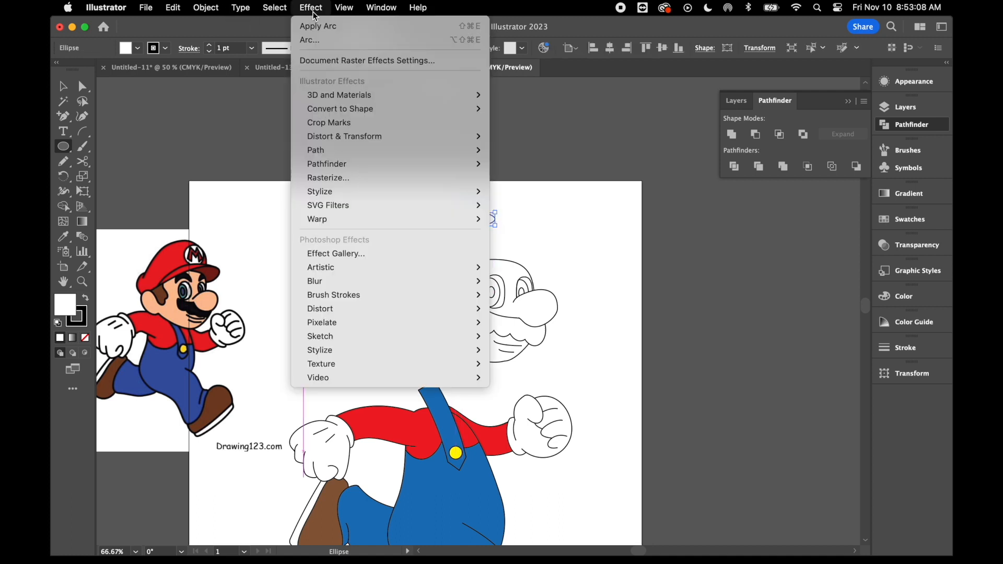
mouse_move(362, 217)
click(501, 221)
drag(786, 174, 826, 176)
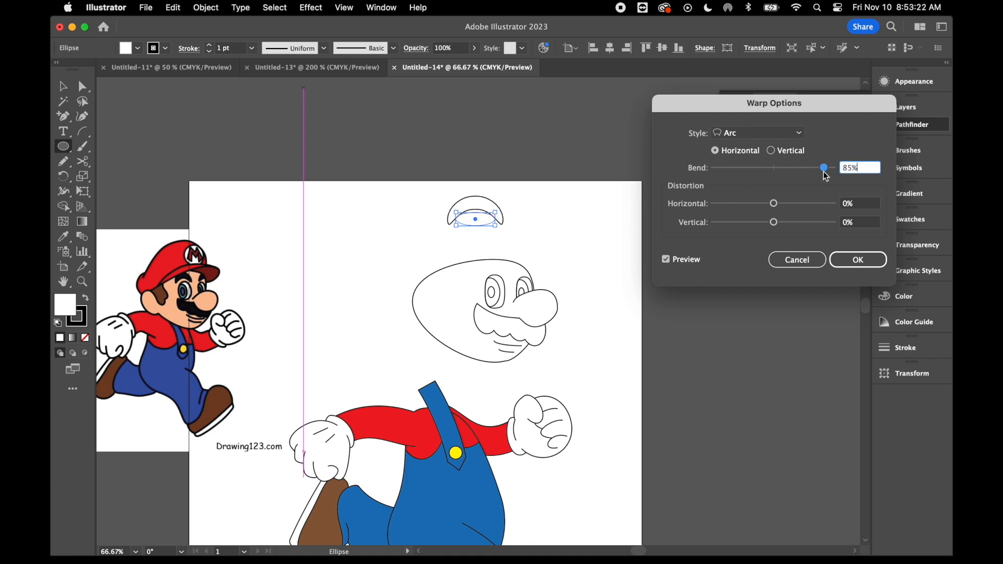
key(Down)
click(842, 259)
Expand the arch's appearance, shape it into an eyebrow above the left eye, and place a narrower copy above the right eye
click(206, 7)
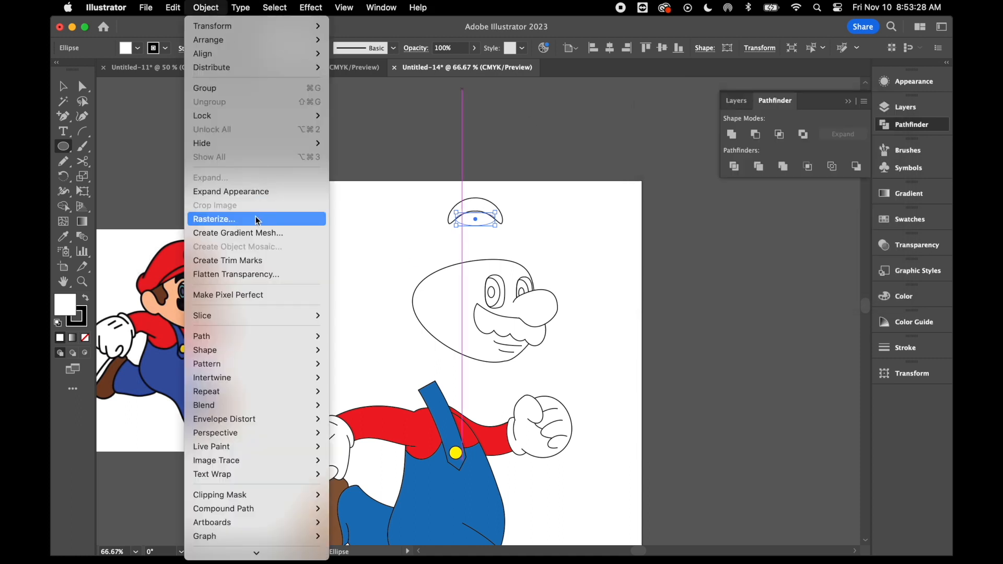
click(256, 191)
click(62, 87)
drag(448, 211, 502, 208)
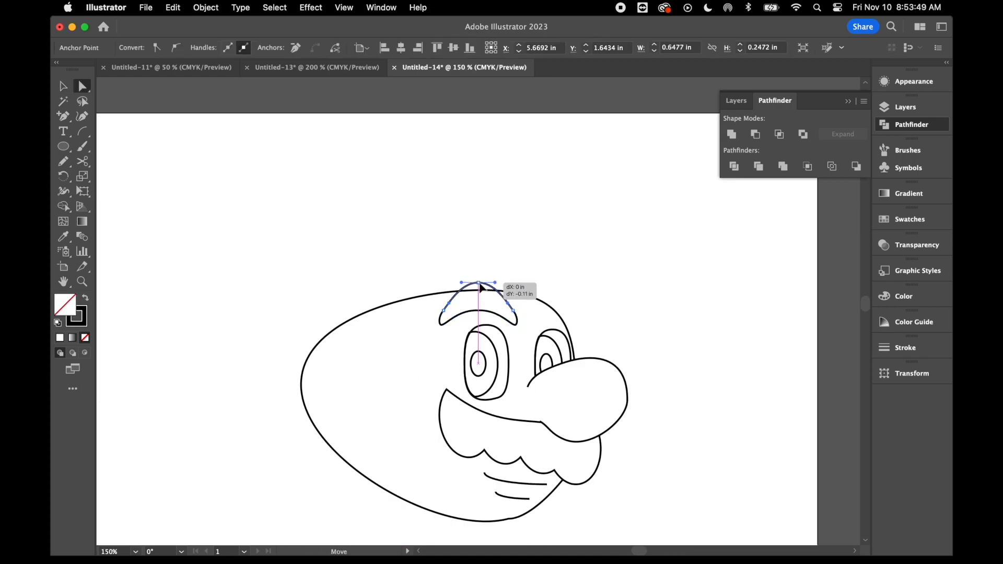
click(513, 310)
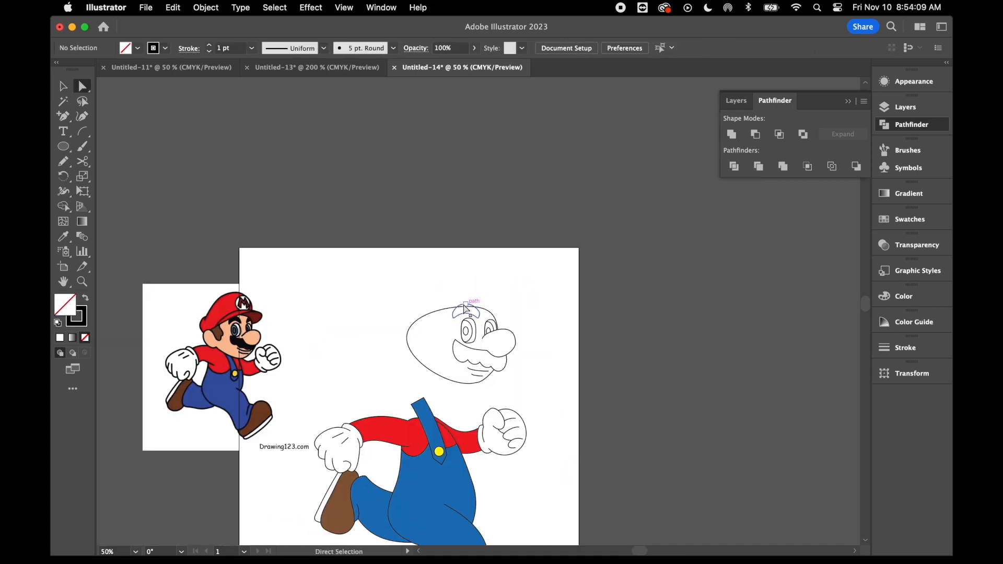
key(v)
drag(482, 316, 512, 318)
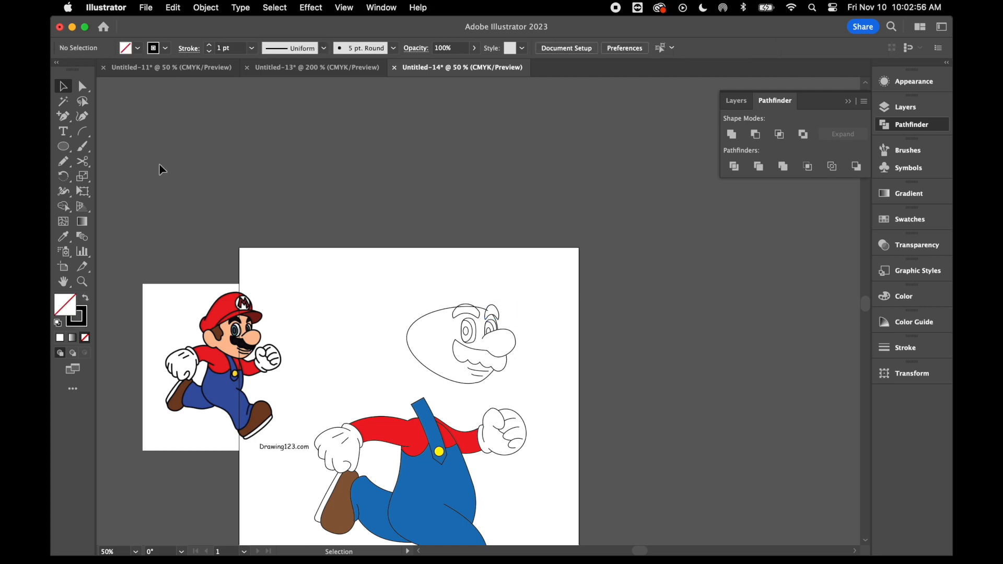
Draw a wide ellipse above the head and reshape its anchors into a cap outline sloping down to the back of the head
click(65, 148)
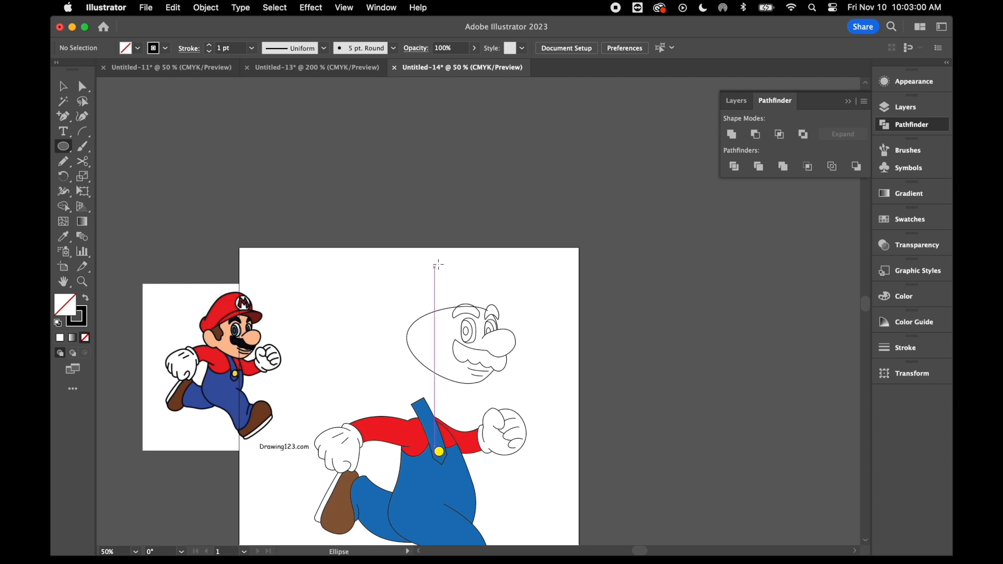
drag(495, 264, 412, 307)
click(83, 86)
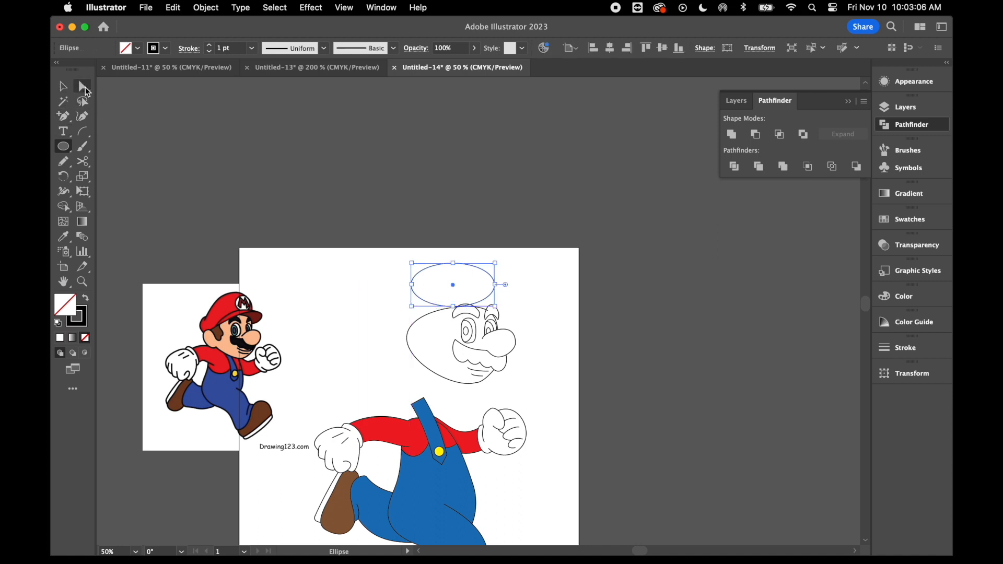
click(495, 285)
drag(495, 273, 414, 300)
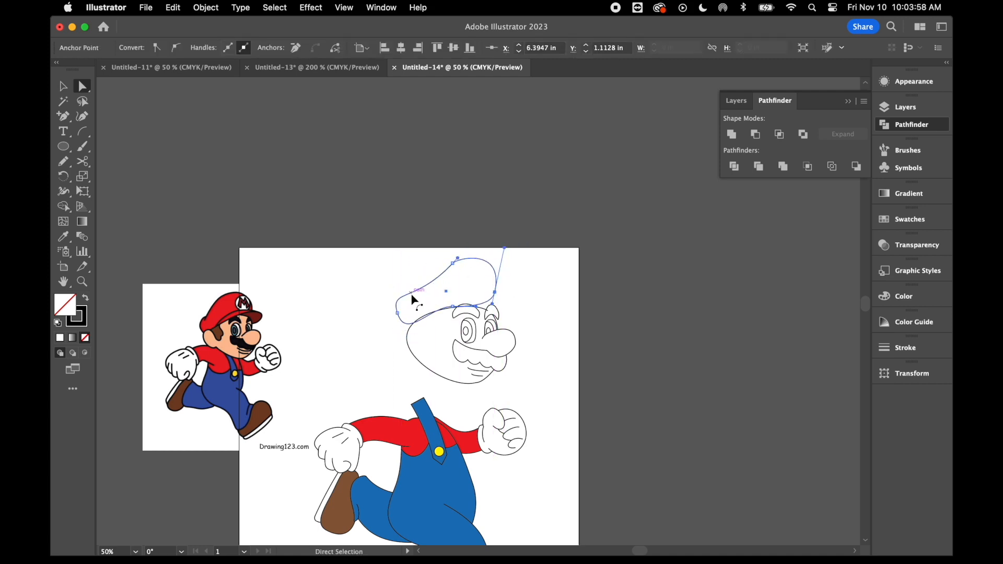
Add an anchor point on the cap's upper-left edge and pull it inward to form a notch above the rounded back bulge
click(65, 116)
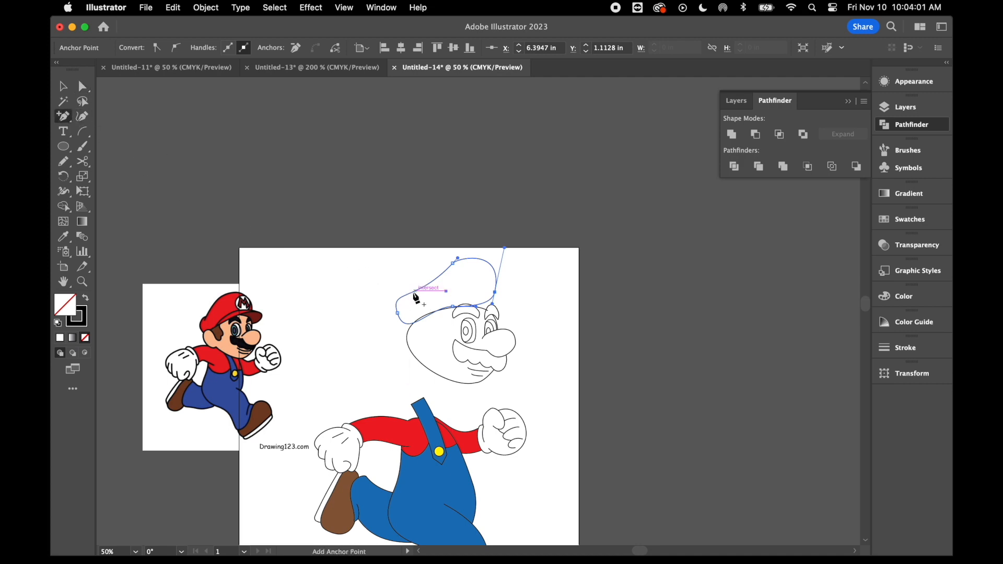
click(412, 293)
click(84, 87)
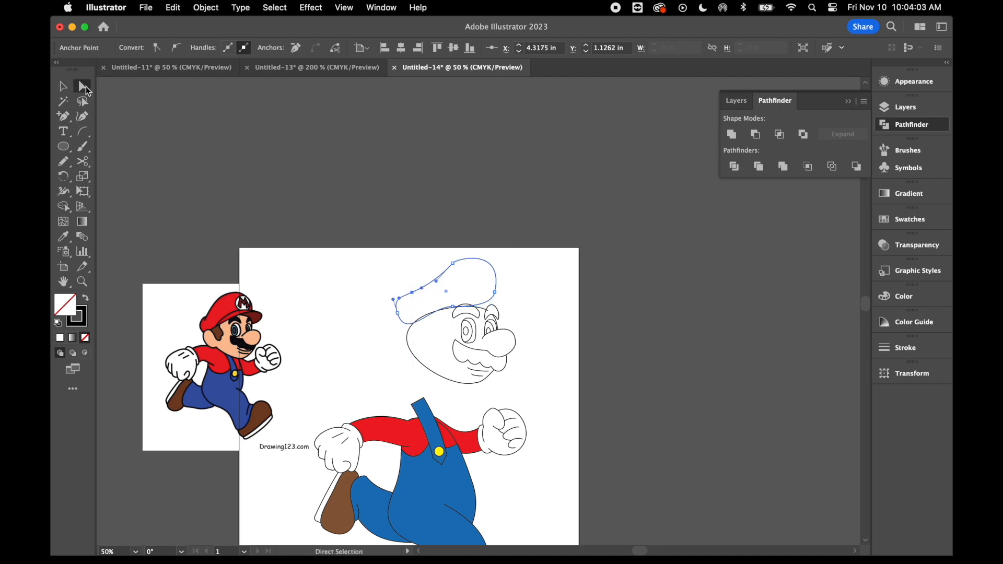
drag(412, 293, 416, 300)
click(248, 285)
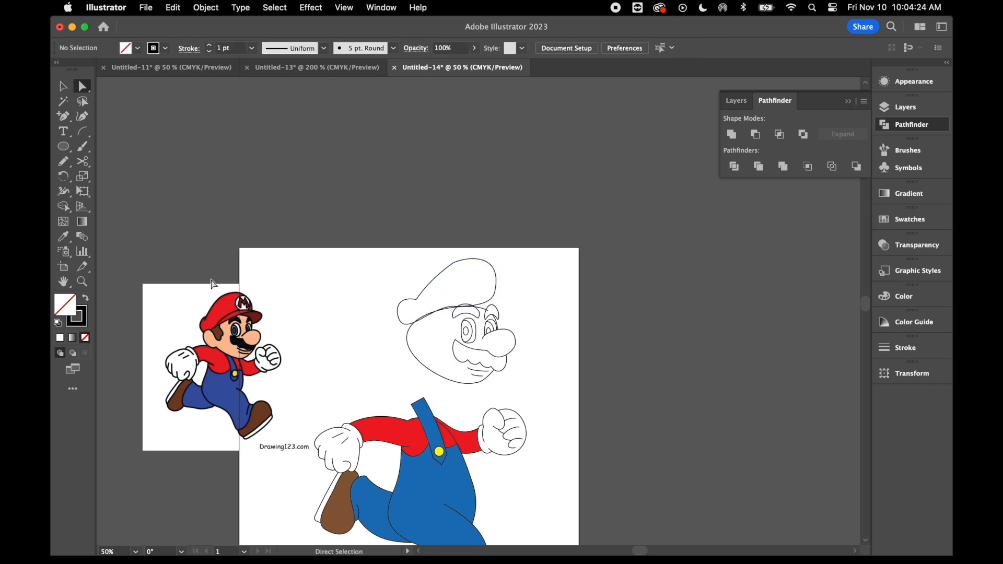
Draw a flat ellipse over the eyebrows for the cap's brim and adjust its right anchor to shape the front end
click(64, 146)
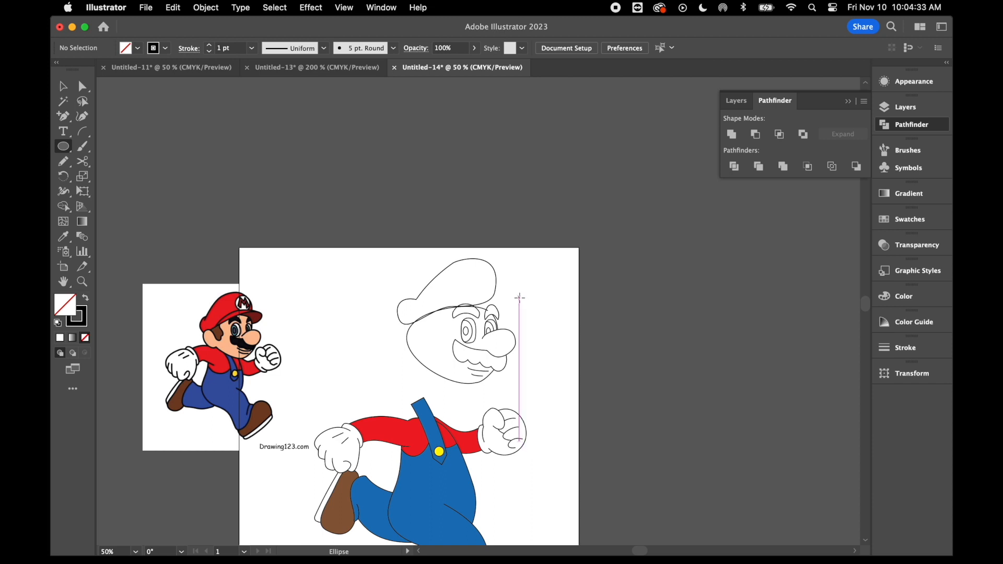
mouse_move(516, 296)
mouse_down()
mouse_move(418, 329)
mouse_move(447, 325)
mouse_up()
click(60, 89)
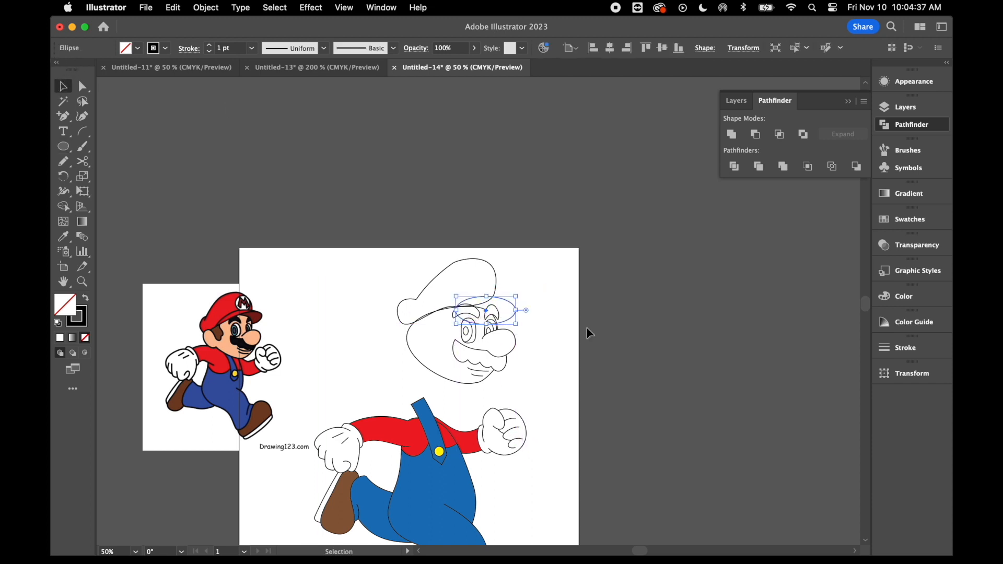
key(a)
drag(515, 312, 519, 314)
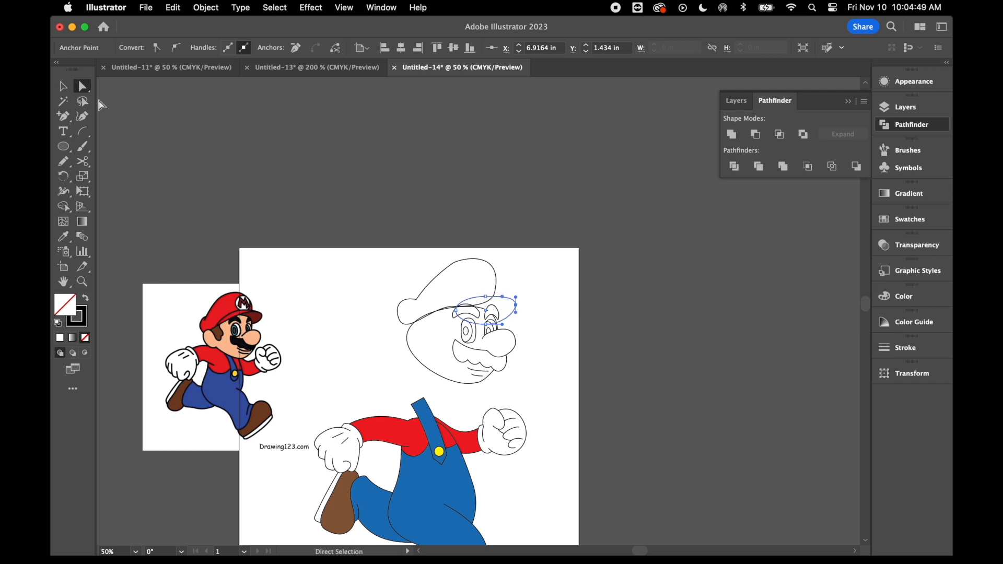
Send the brim ellipse to the back of the stacking order and deselect it
click(63, 89)
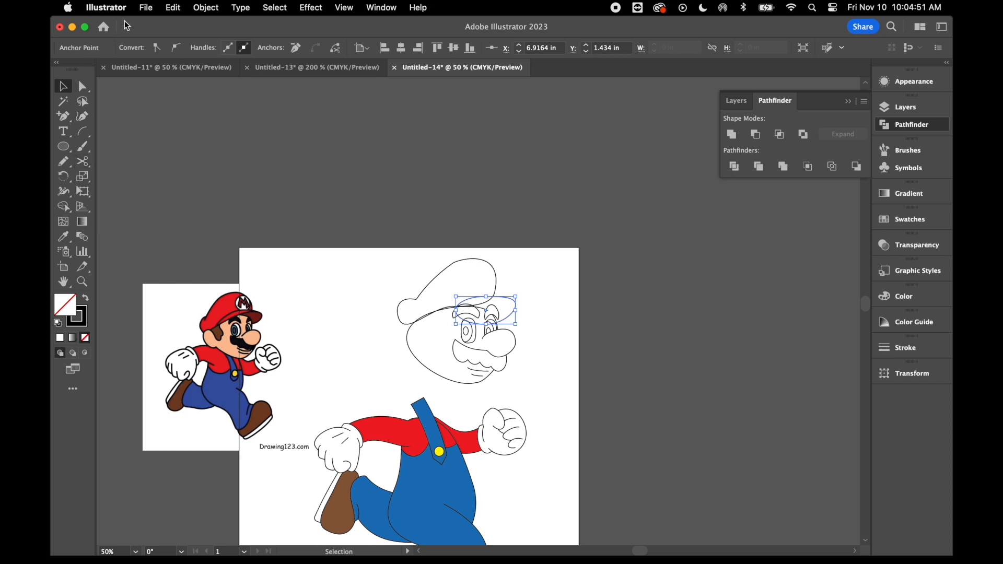
click(193, 12)
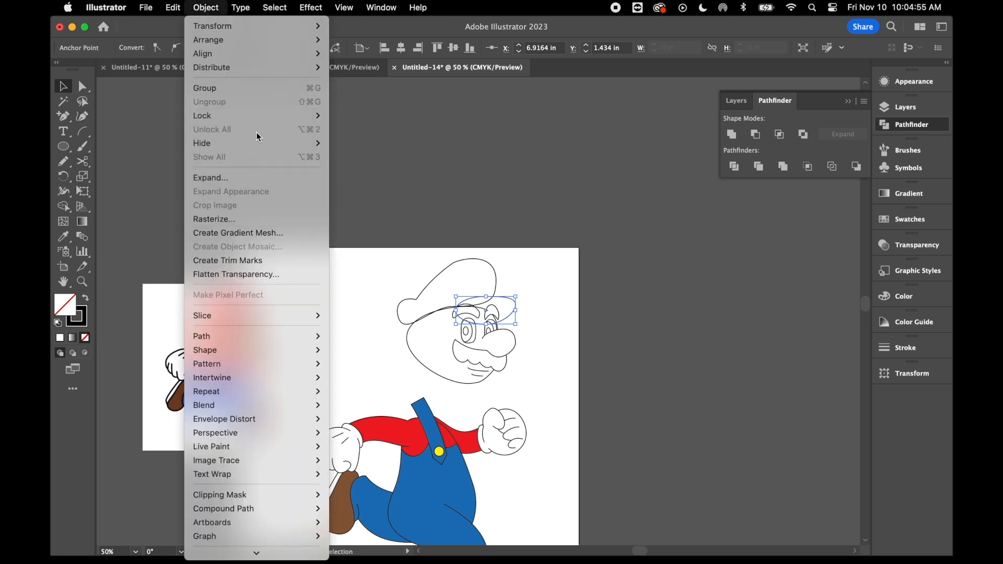
mouse_move(261, 40)
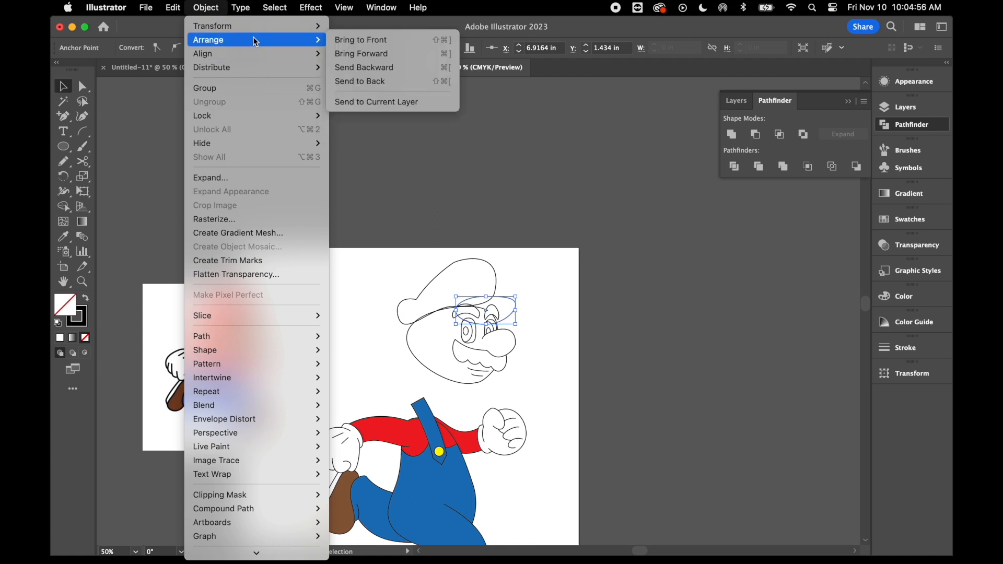
click(384, 82)
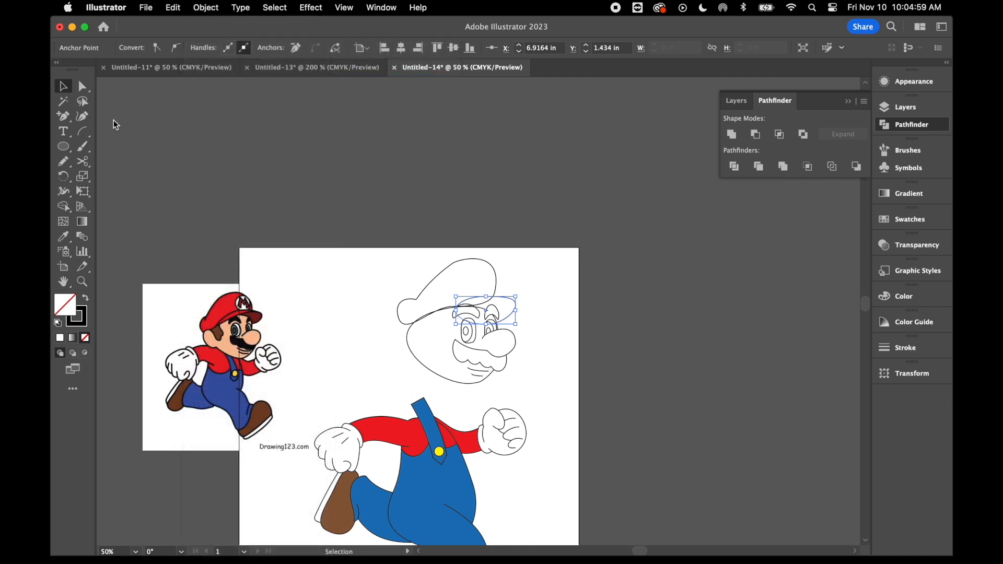
click(333, 296)
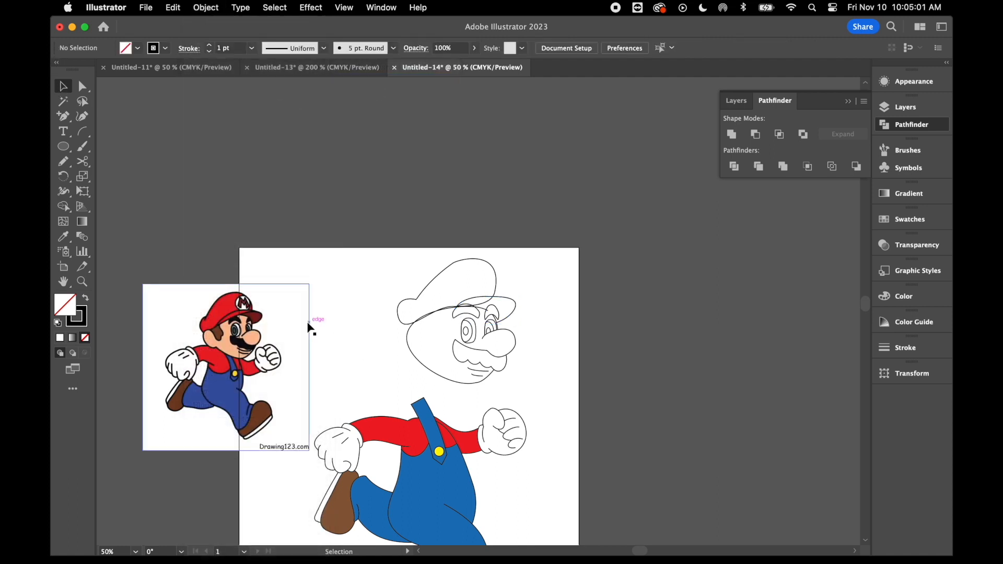
Draw a thin wide ellipse across the cap's lower front and pull its left anchor down to the cap's lower edge
click(64, 147)
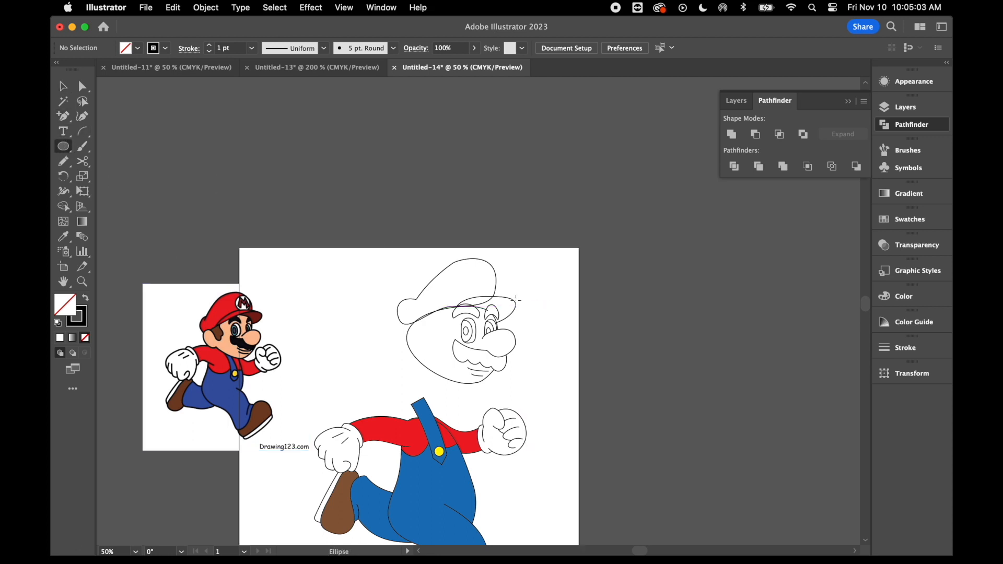
drag(481, 292, 437, 312)
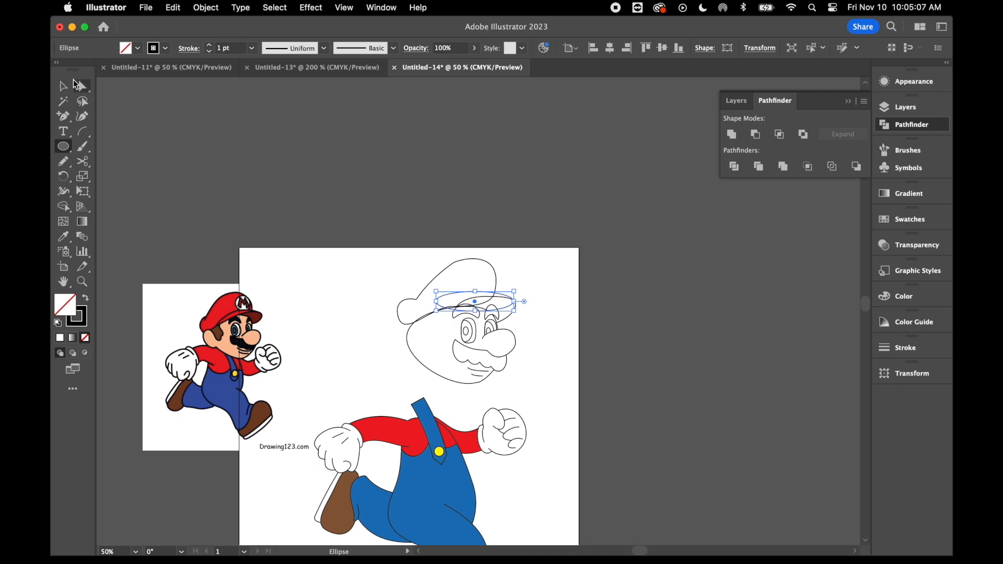
click(84, 87)
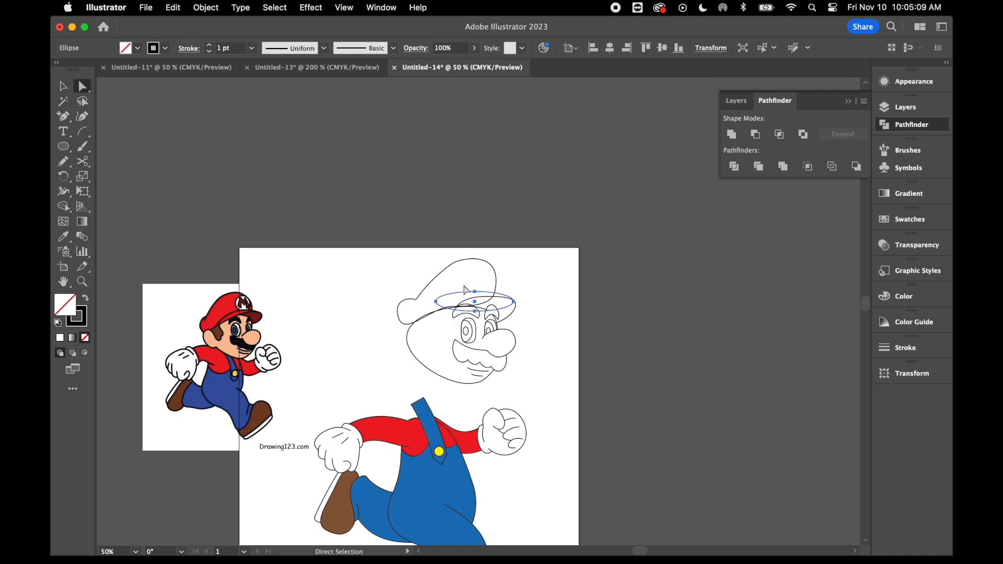
click(436, 302)
drag(438, 317, 437, 317)
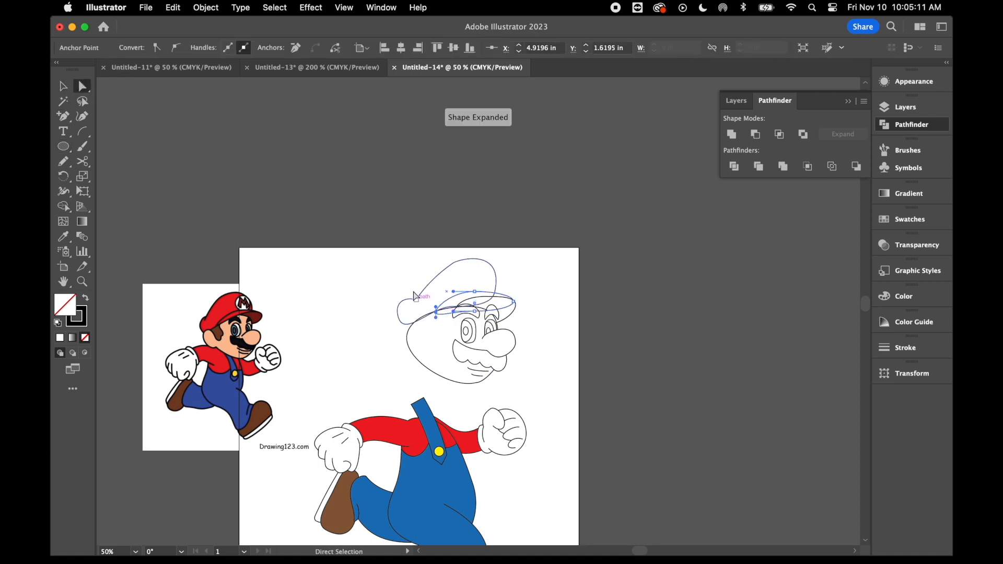
Convert the left and right end anchors of the thin ellipse to corner points
click(515, 303)
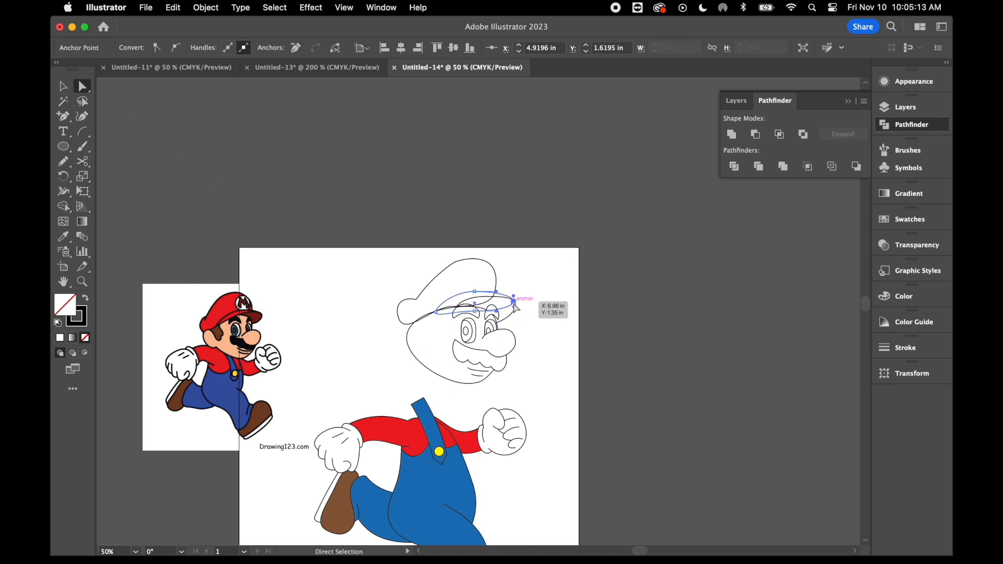
shift+click(437, 312)
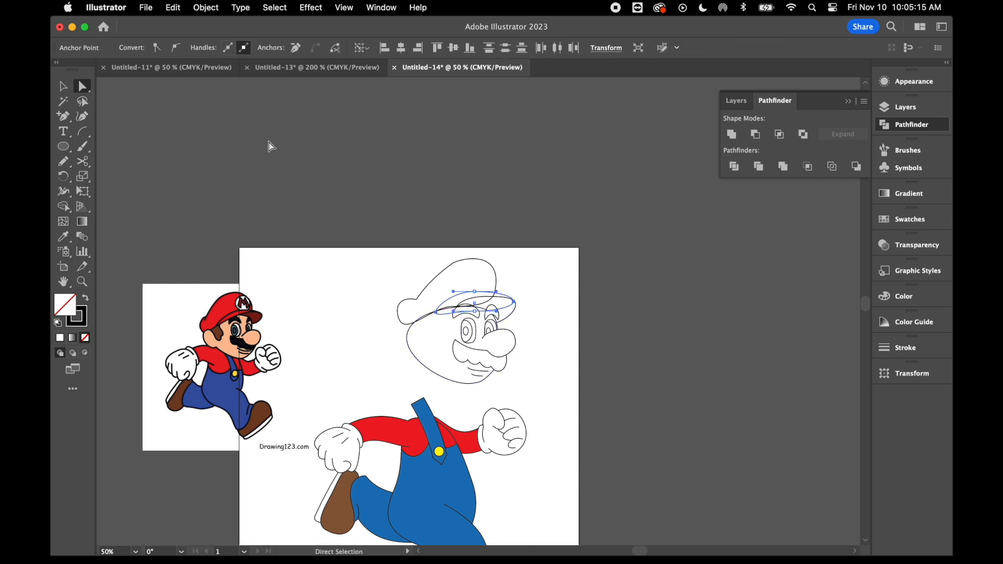
click(157, 49)
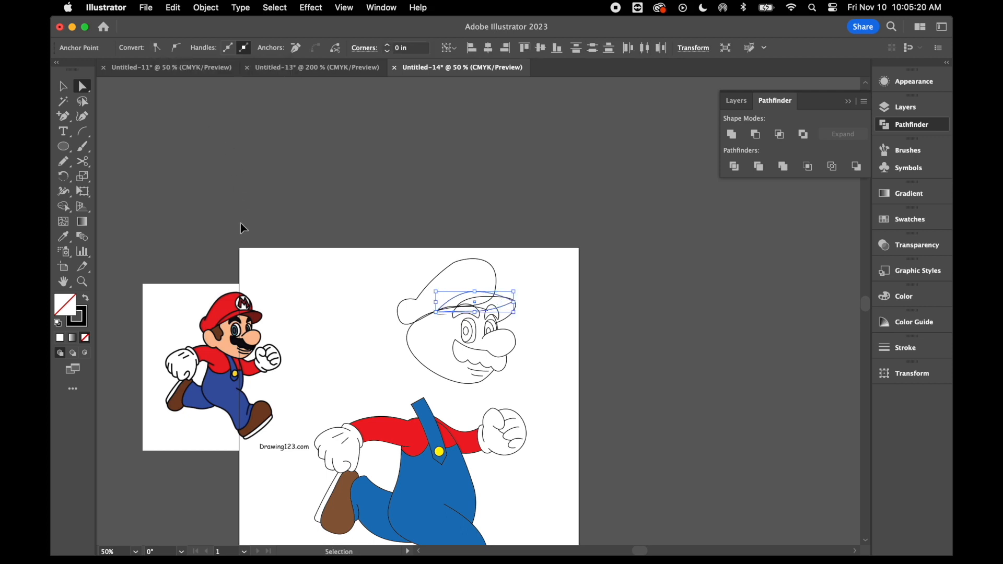
Raise the bottom middle anchor of the pointed brim shape to curve its lower edge upward
key(super+plus)
key(super+plus)
scroll(303, 298, left, 5)
scroll(306, 299, left, 3)
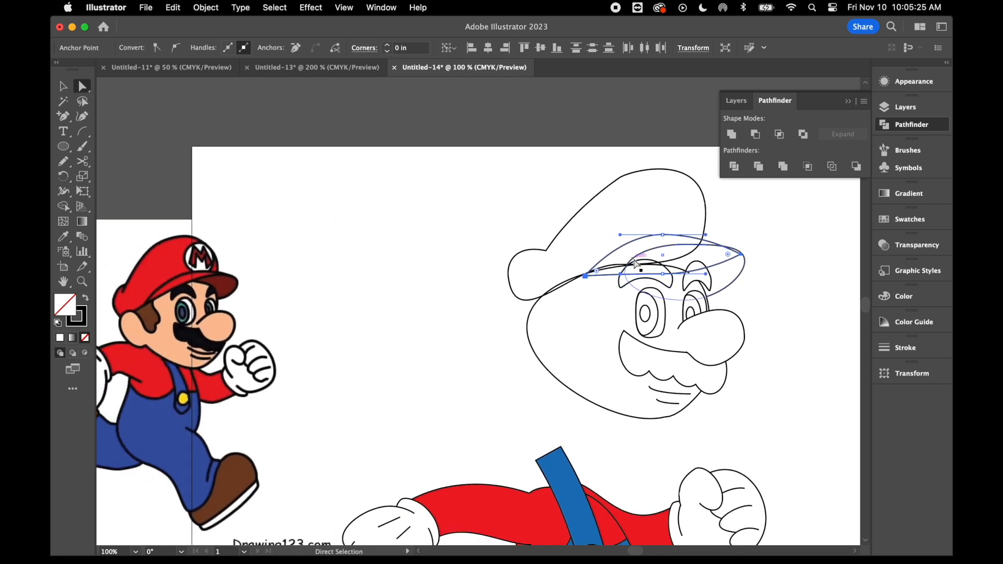
click(663, 275)
drag(665, 279, 659, 265)
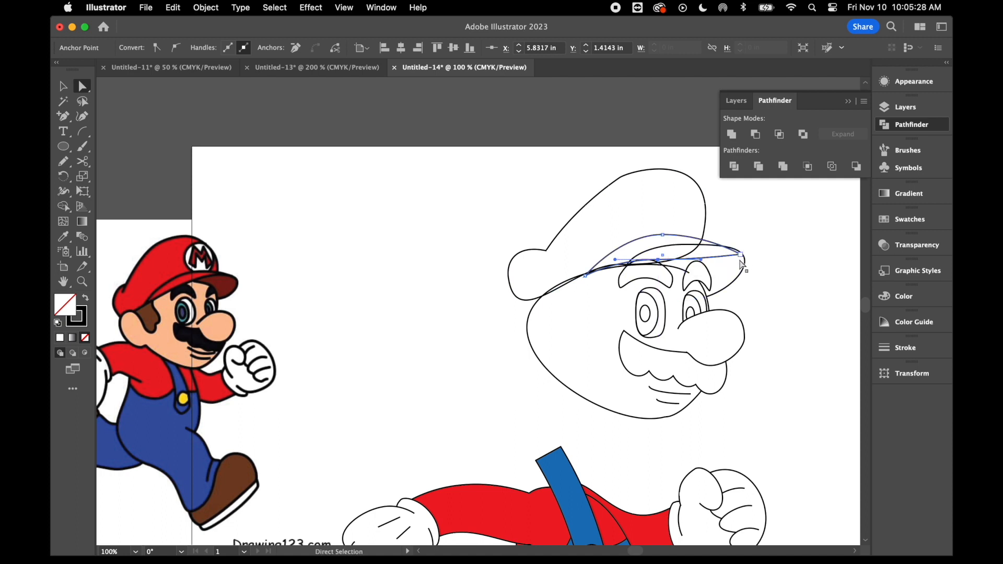
Shift the brim's top anchor slightly to the right and fill the ellipse under the brim with dark red
drag(664, 236, 682, 239)
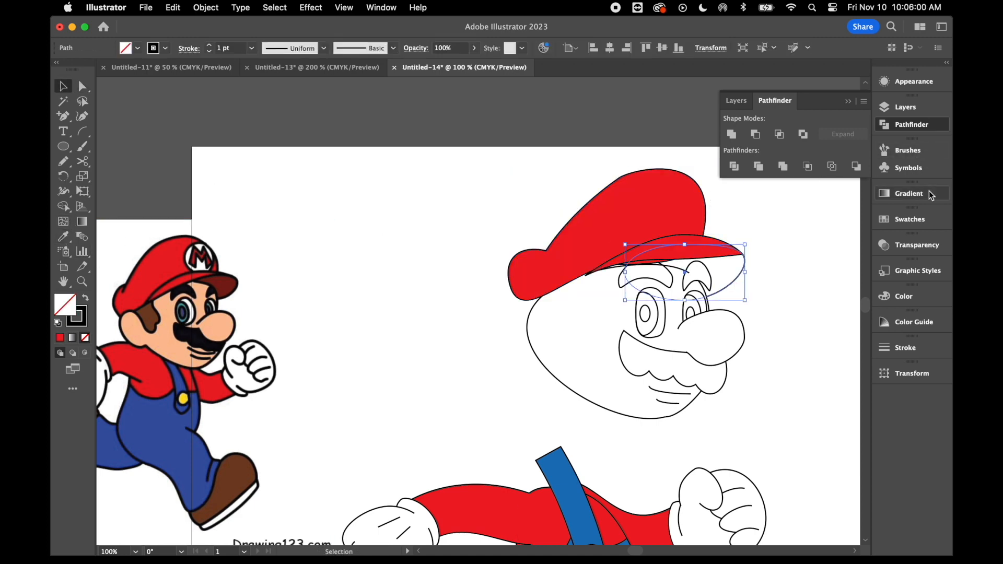
click(906, 220)
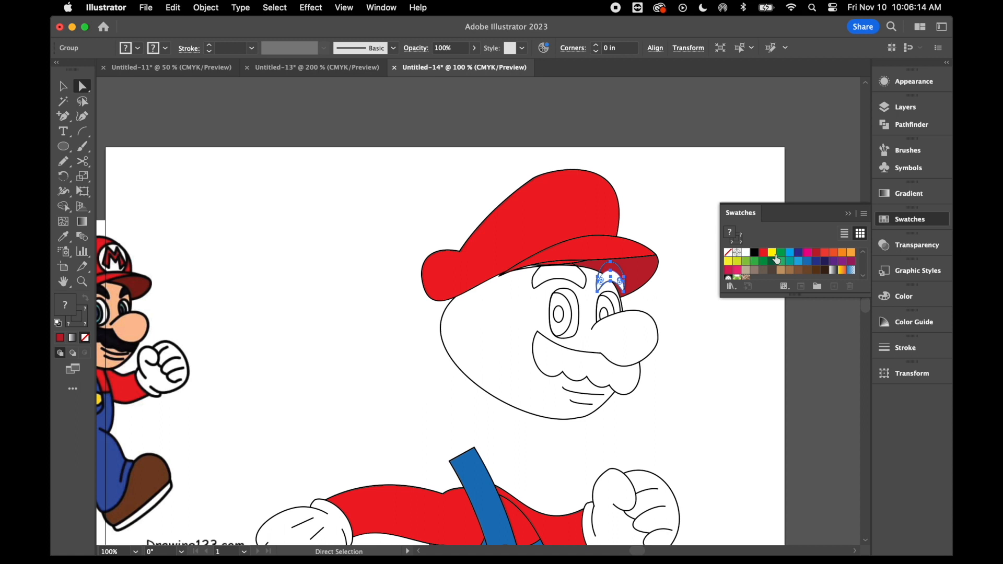
Fill both eyebrows and the mustache with black
click(754, 254)
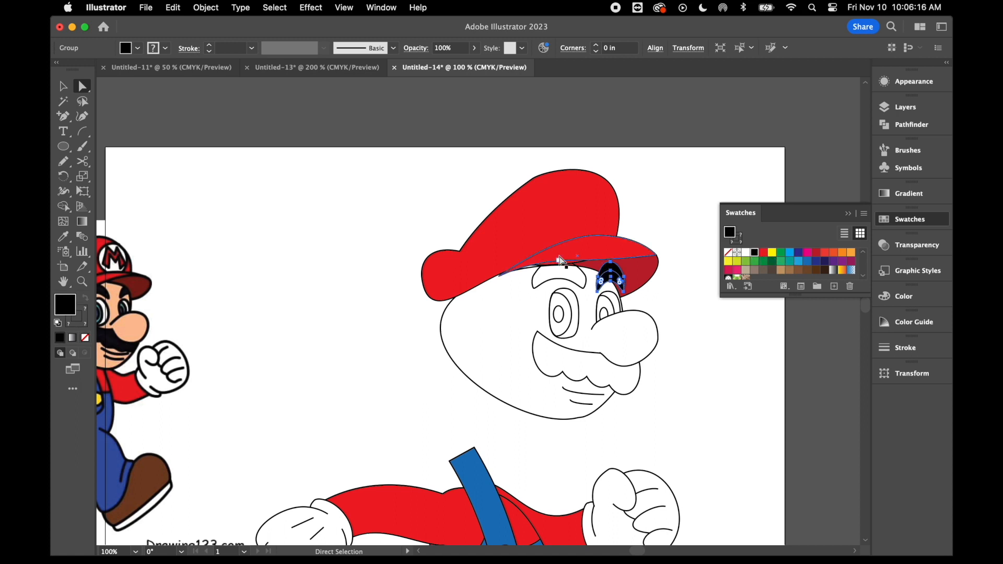
click(571, 281)
click(754, 253)
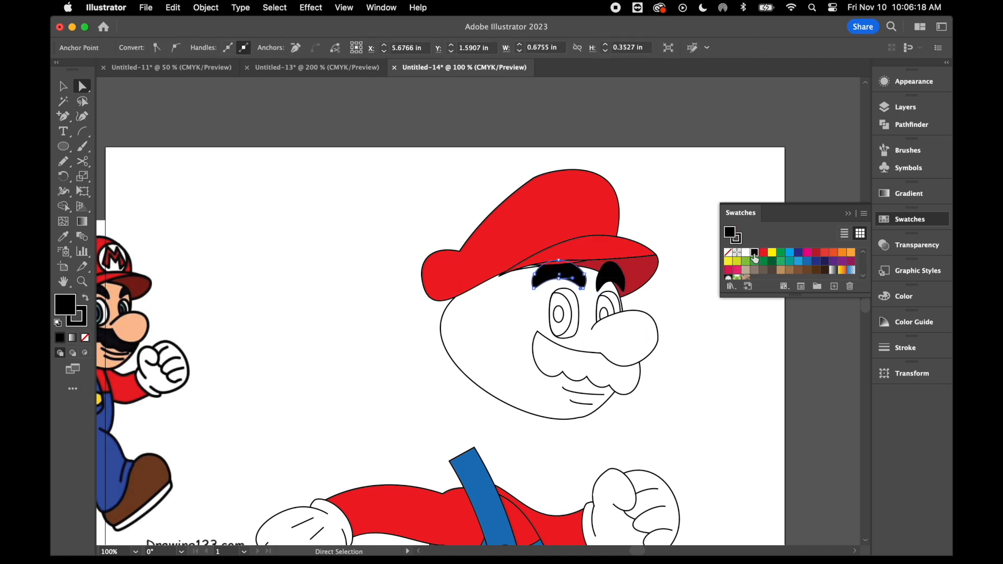
click(600, 383)
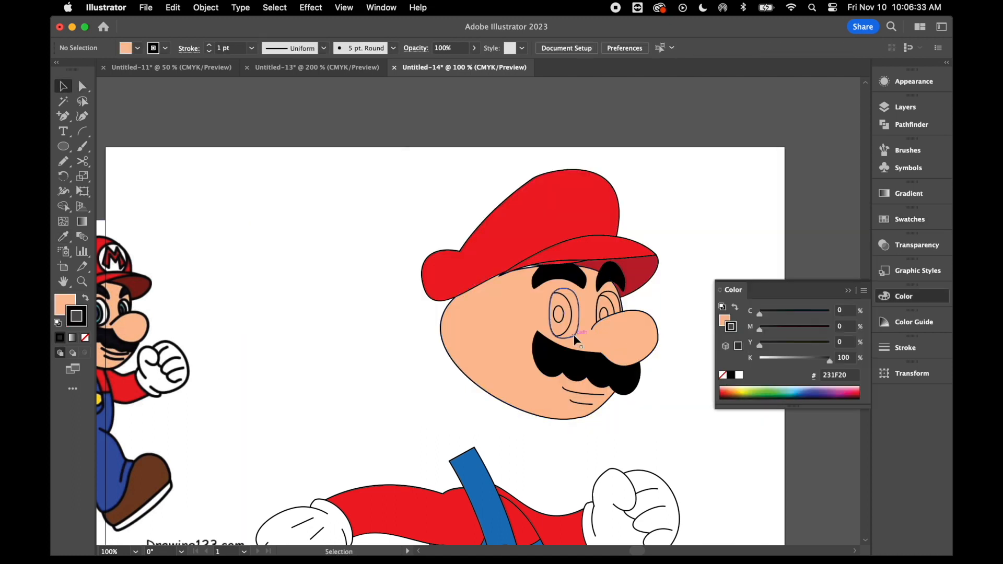
Fill the outer ovals of both eyes with white and leave nothing selected
click(606, 314)
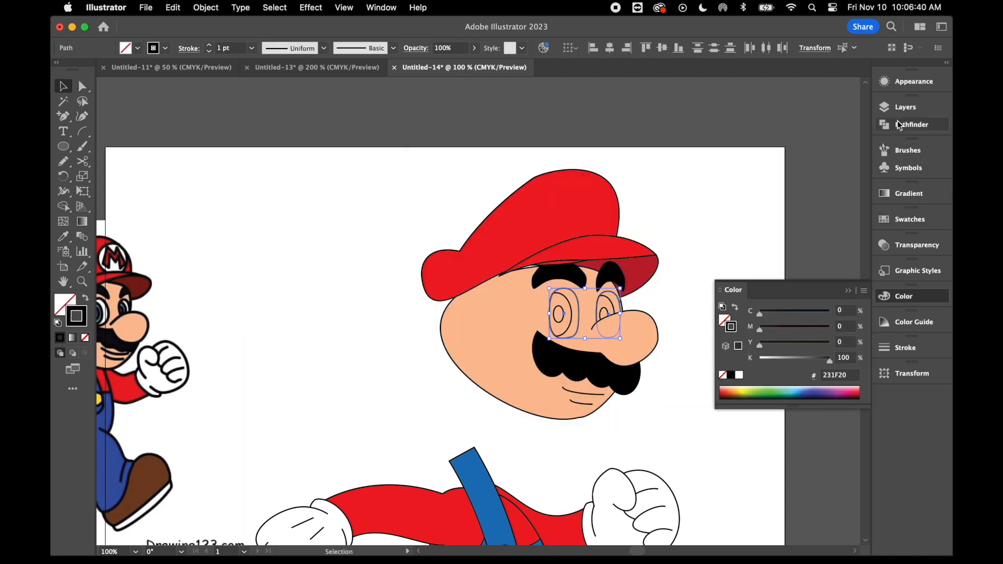
click(897, 226)
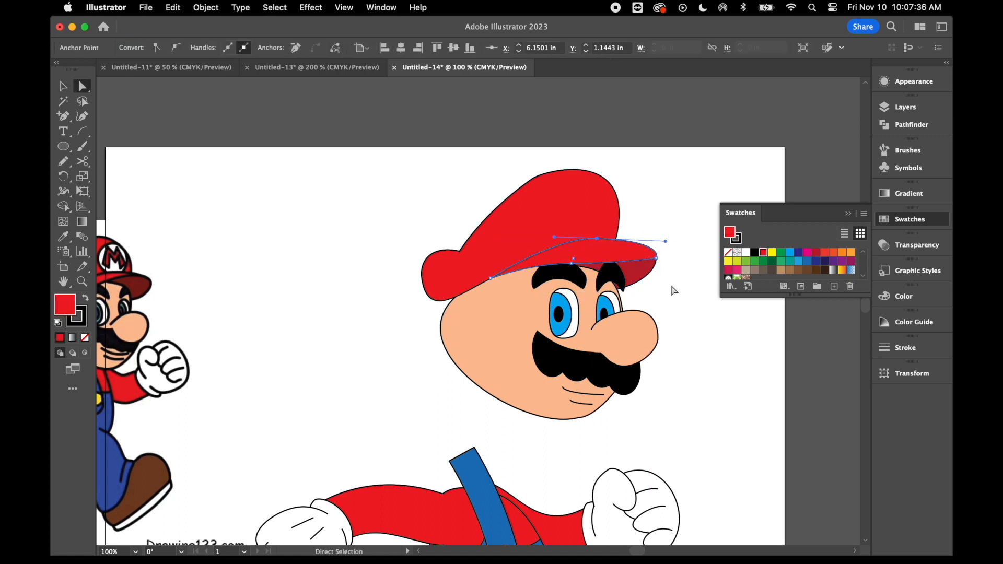
click(673, 291)
Draw a narrow upright ellipse on the blank area beside the head and widen it to about 0.27 in
scroll(458, 386, right, 2)
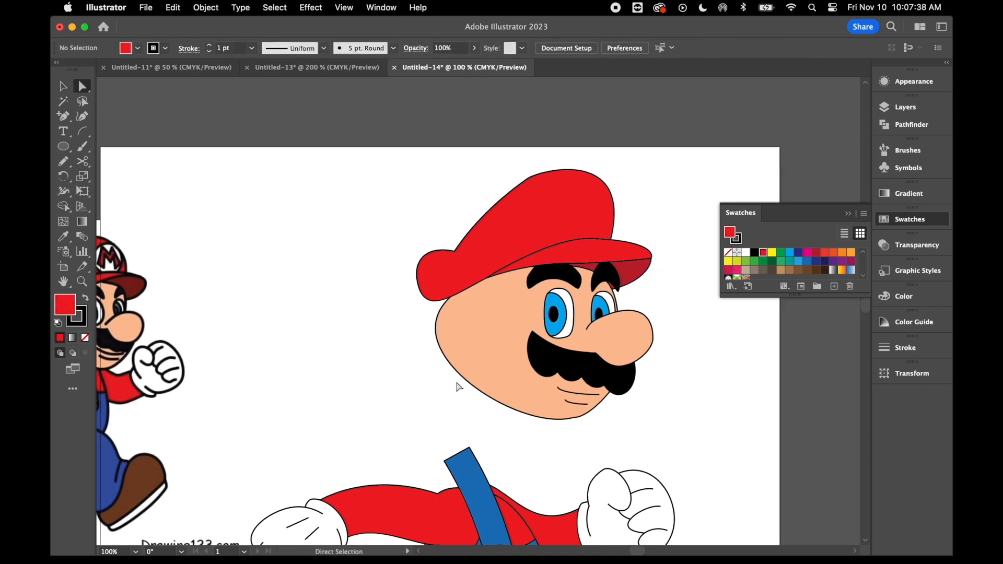
scroll(165, 250, left, 8)
scroll(172, 259, right, 10)
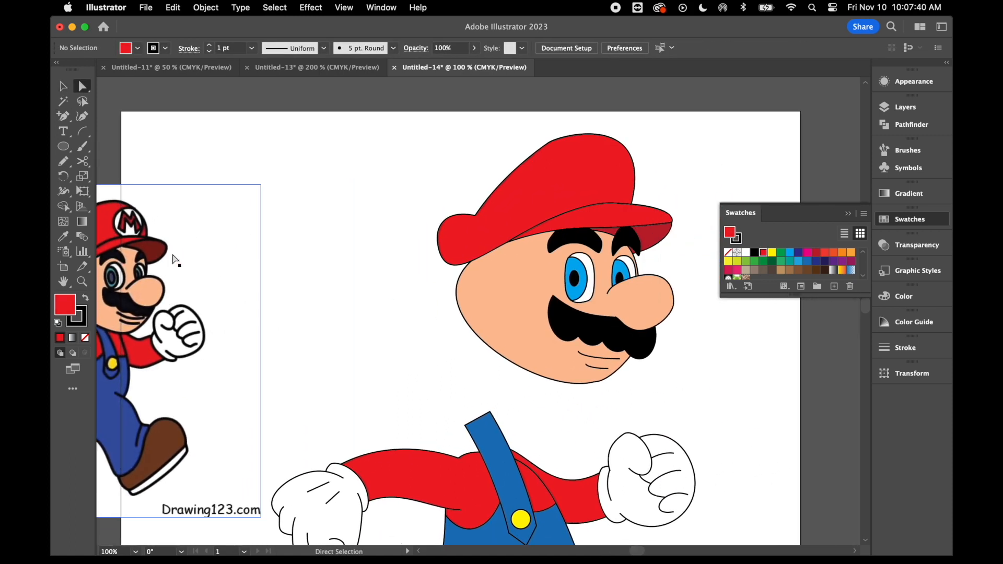
click(64, 148)
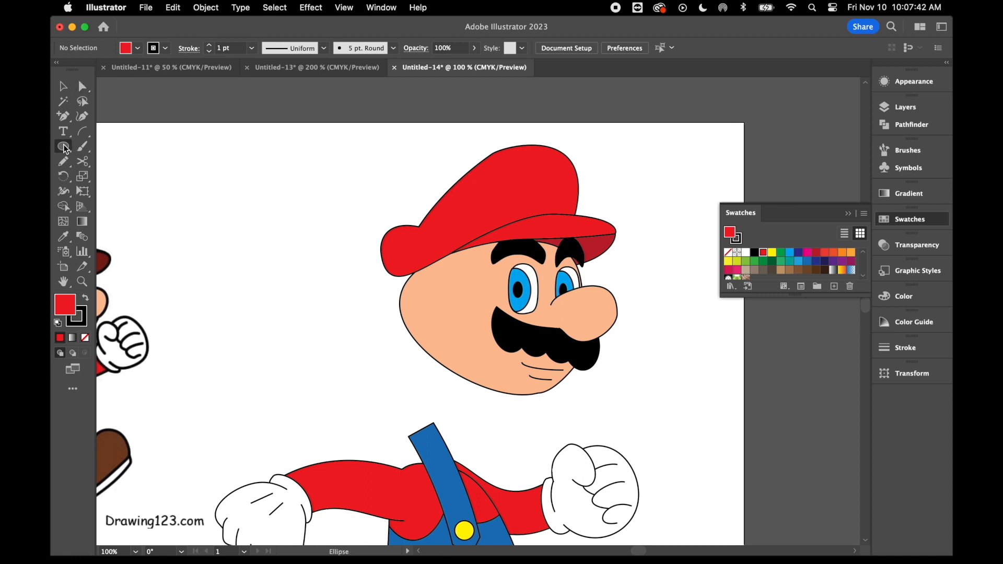
scroll(481, 319, left, 10)
scroll(481, 319, right, 10)
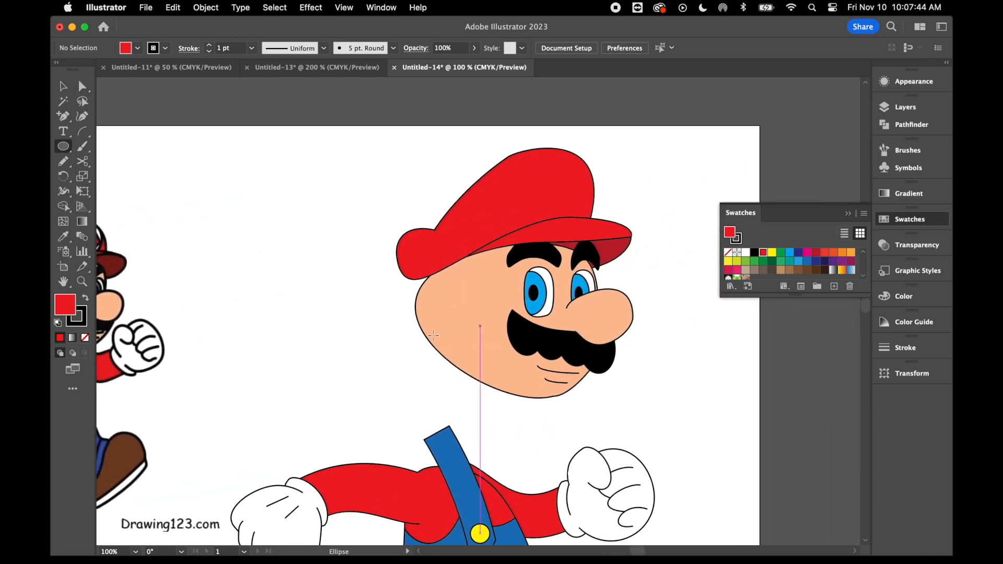
drag(328, 211, 338, 287)
scroll(337, 287, left, 3)
scroll(337, 287, left, 3)
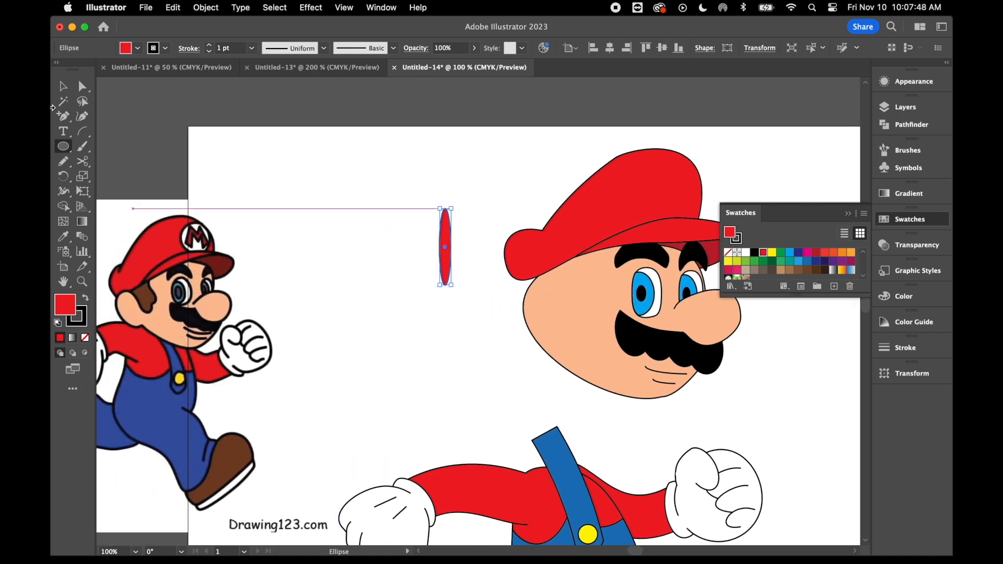
key(v)
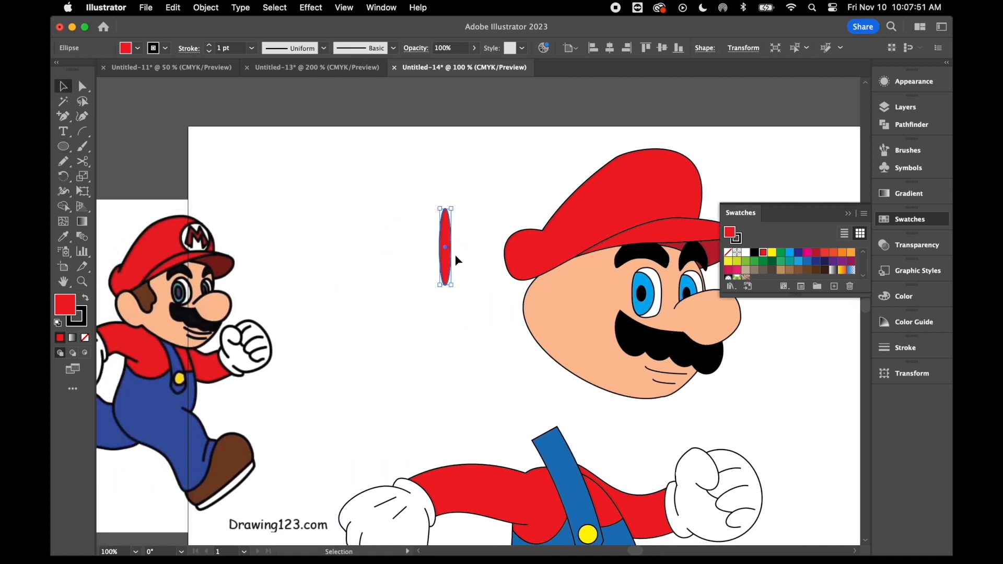
drag(453, 286, 460, 282)
Duplicate the narrow ellipse and place the copy directly beside the original with their edges overlapping
key(super+c)
key(super+v)
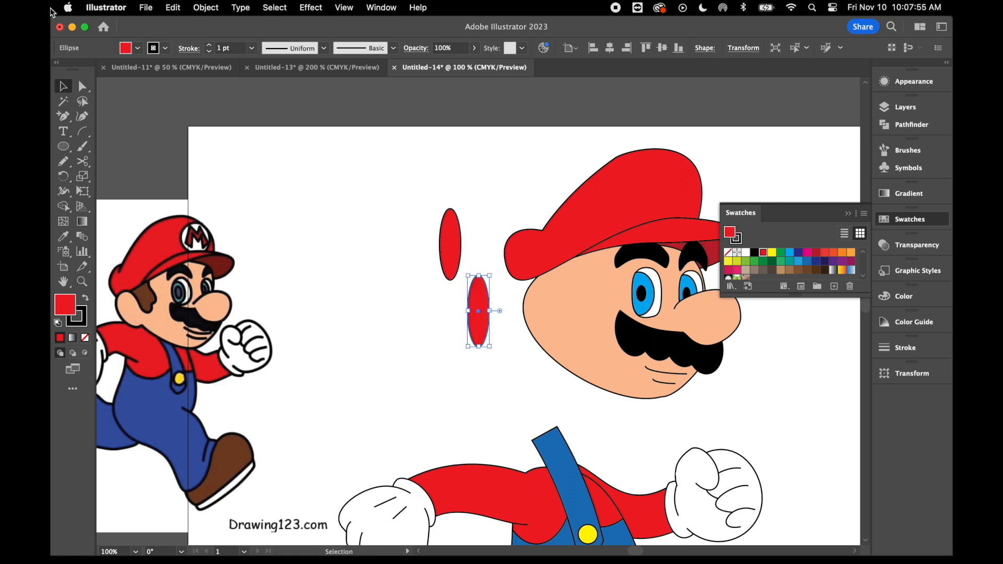
drag(469, 312, 458, 245)
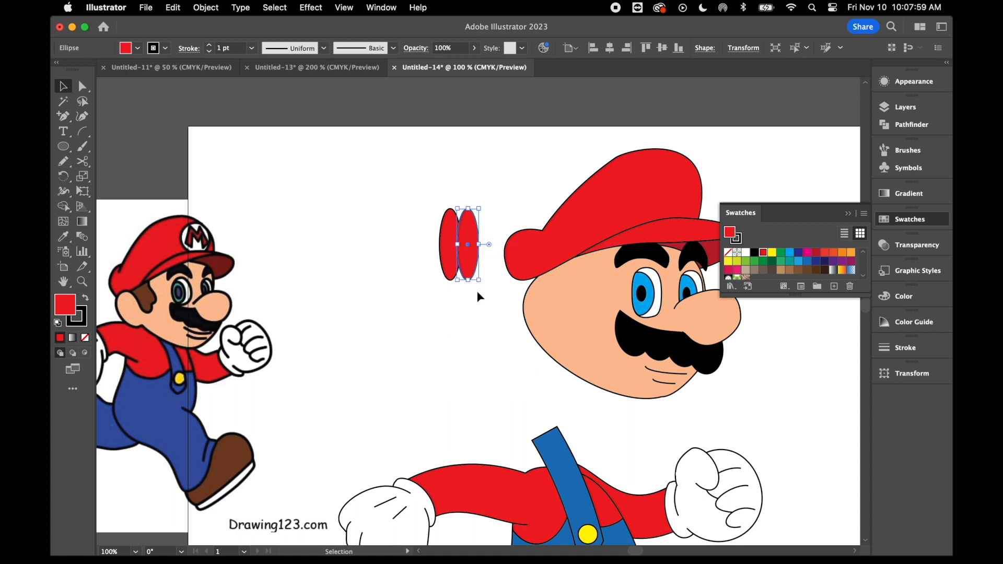
Shorten both ellipses to the same height and unite them into a single shape
drag(468, 281, 452, 265)
click(451, 276)
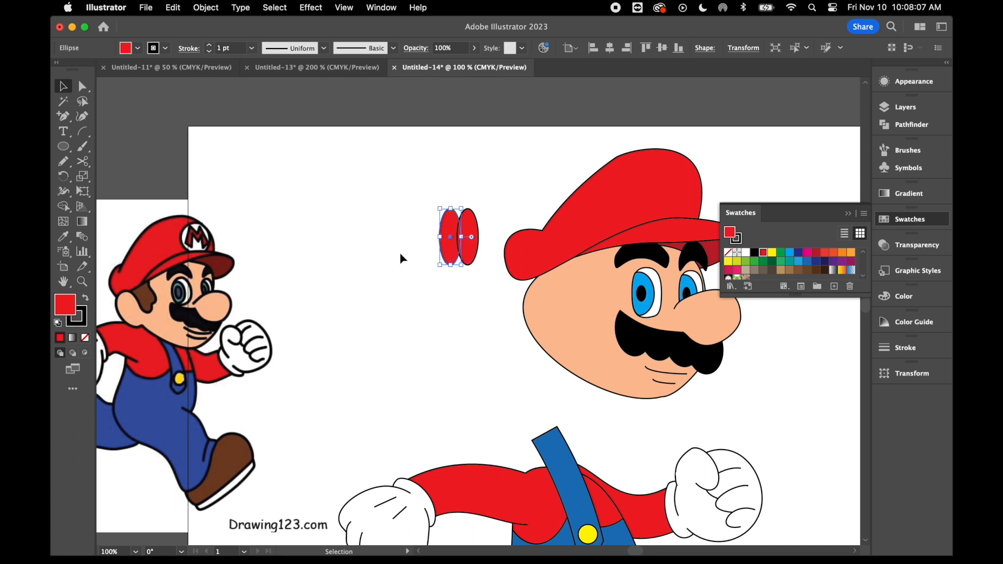
click(399, 251)
drag(404, 211, 480, 218)
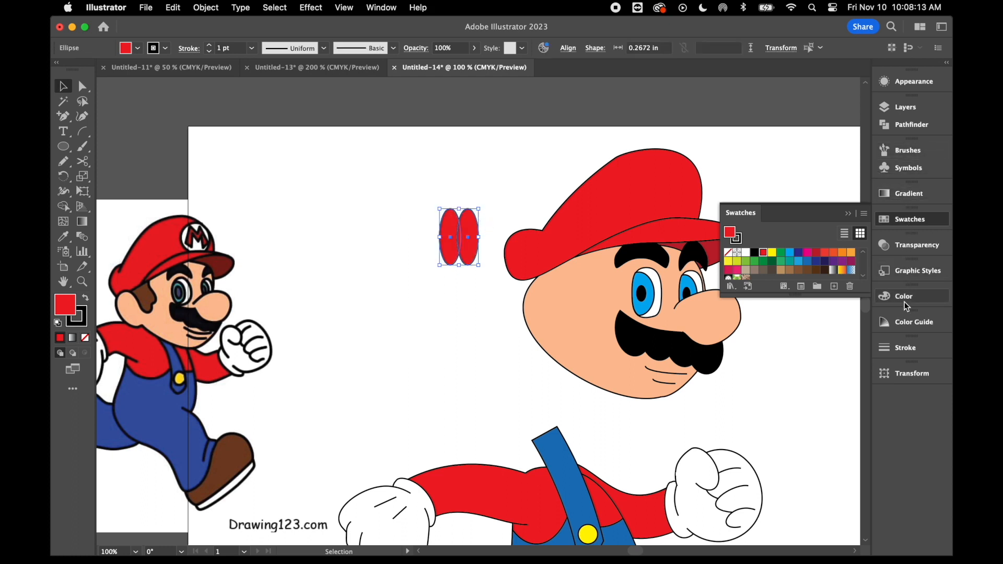
click(911, 123)
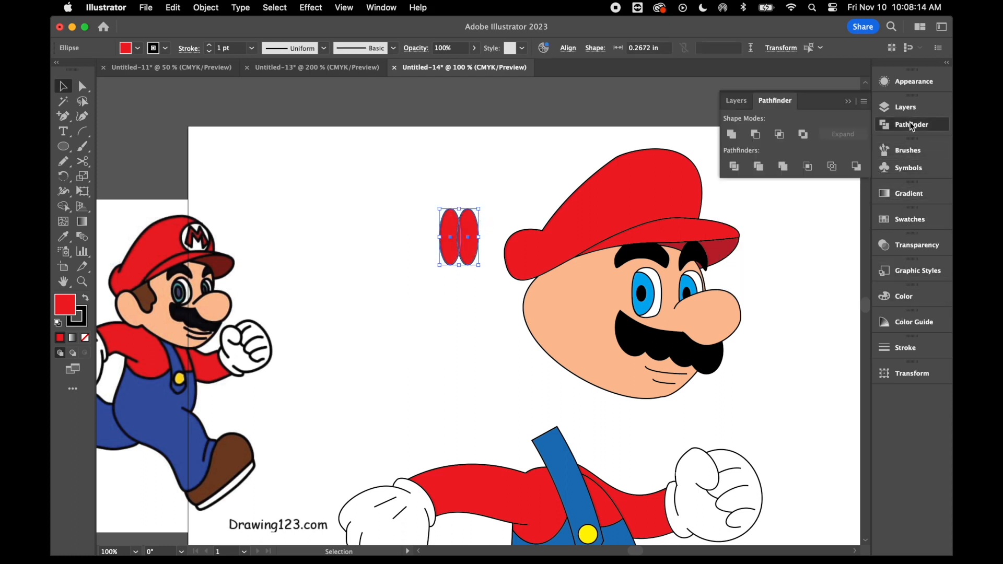
click(731, 134)
Apply a horizontal Squeeze warp to the united shape with 50% bend, -20% horizontal distortion and 15% vertical distortion
click(278, 8)
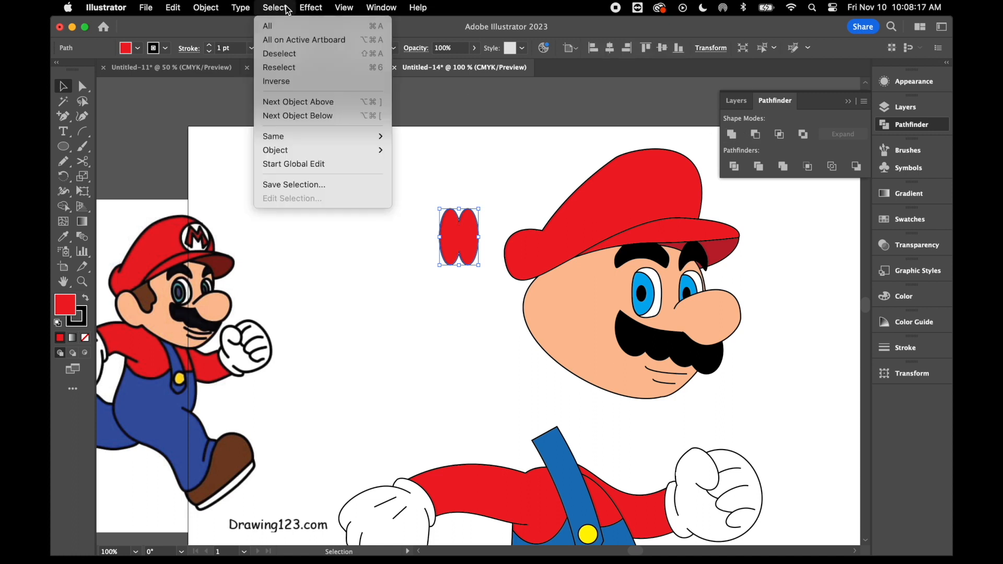
mouse_move(311, 7)
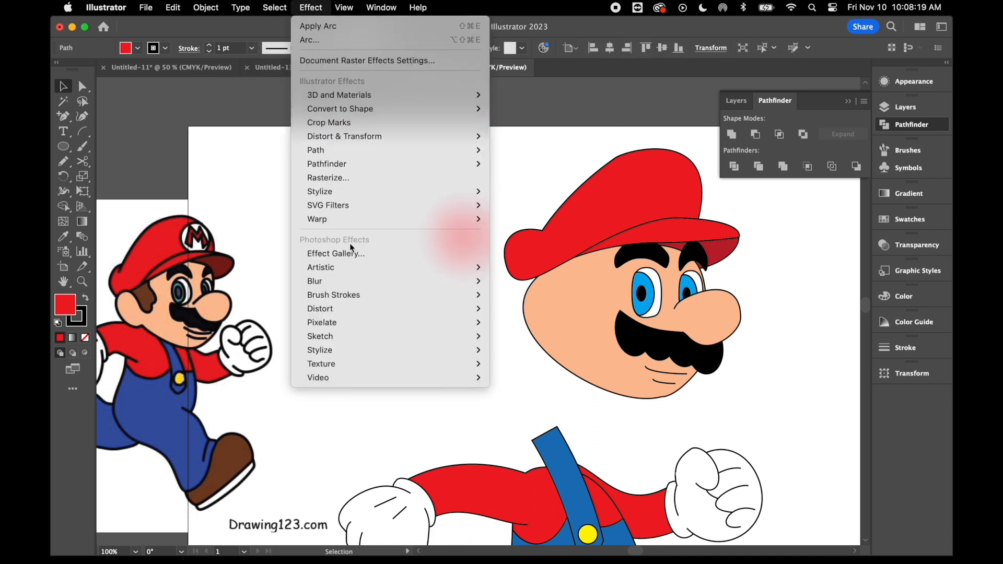
mouse_move(349, 219)
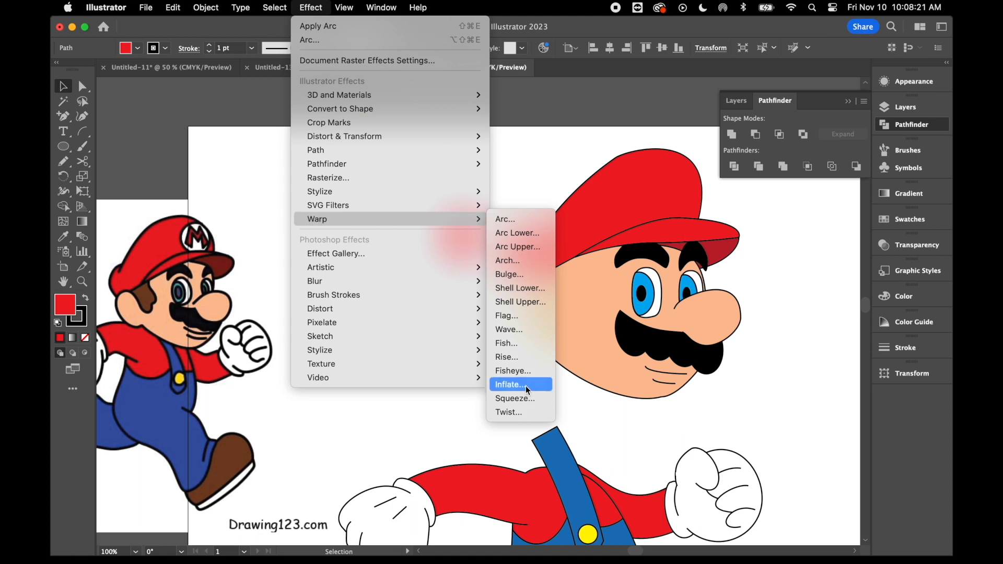
click(519, 399)
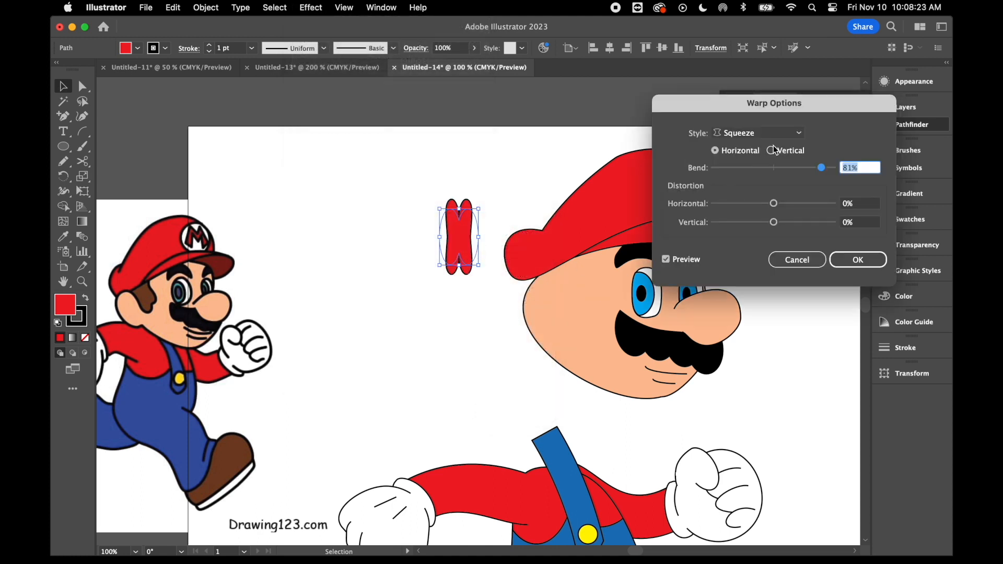
drag(823, 170, 805, 172)
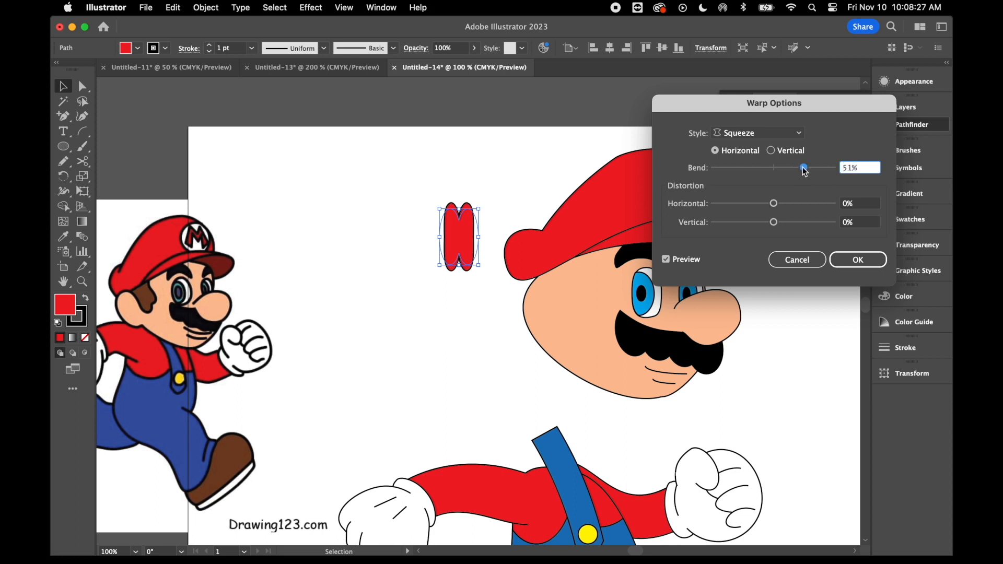
drag(774, 222, 782, 223)
drag(804, 168, 803, 168)
drag(774, 203, 762, 204)
click(859, 170)
key(Up)
key(Up)
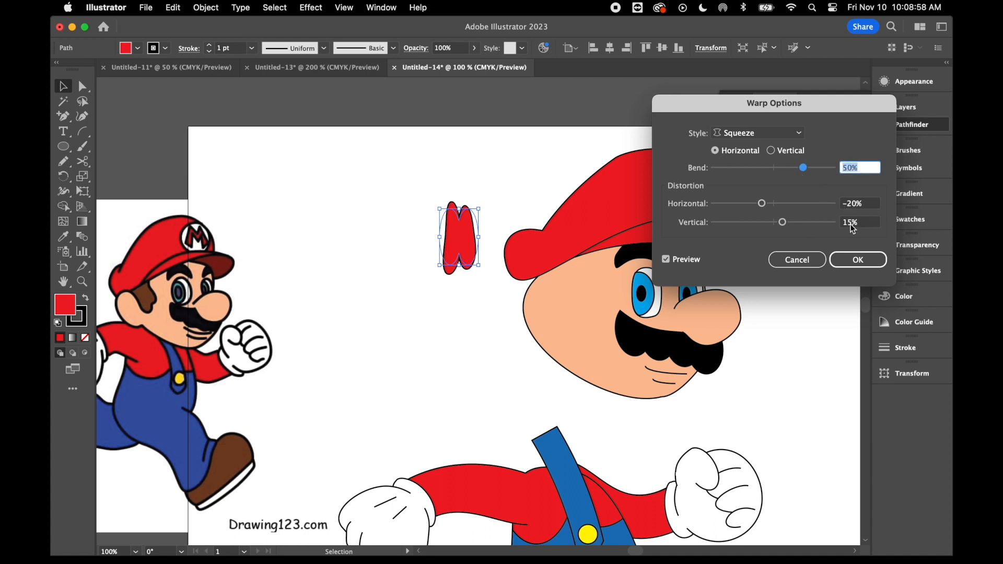
click(856, 261)
Expand the warped shape's appearance and place it tilted over the side of the head as a sideburn under the cap
click(206, 8)
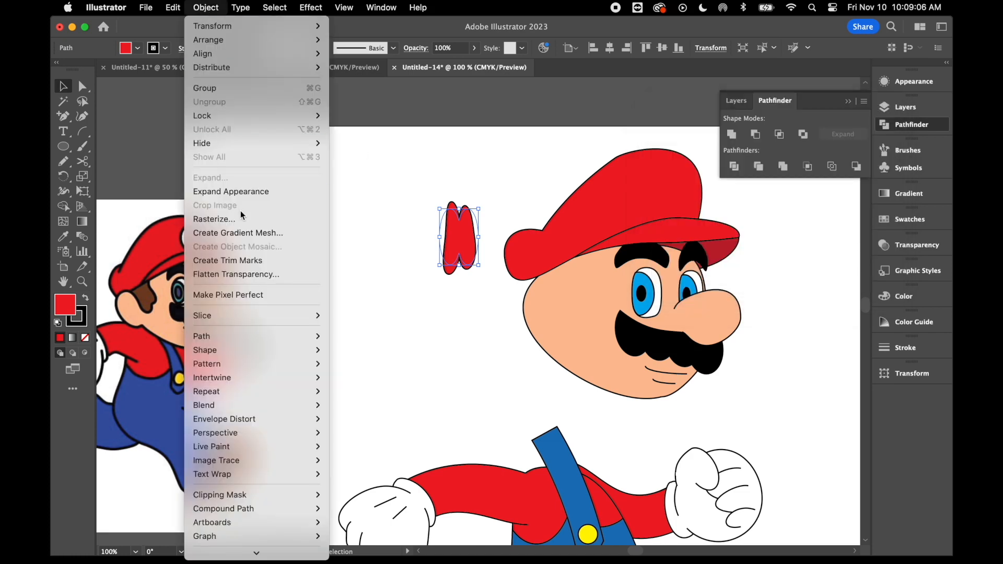
click(242, 192)
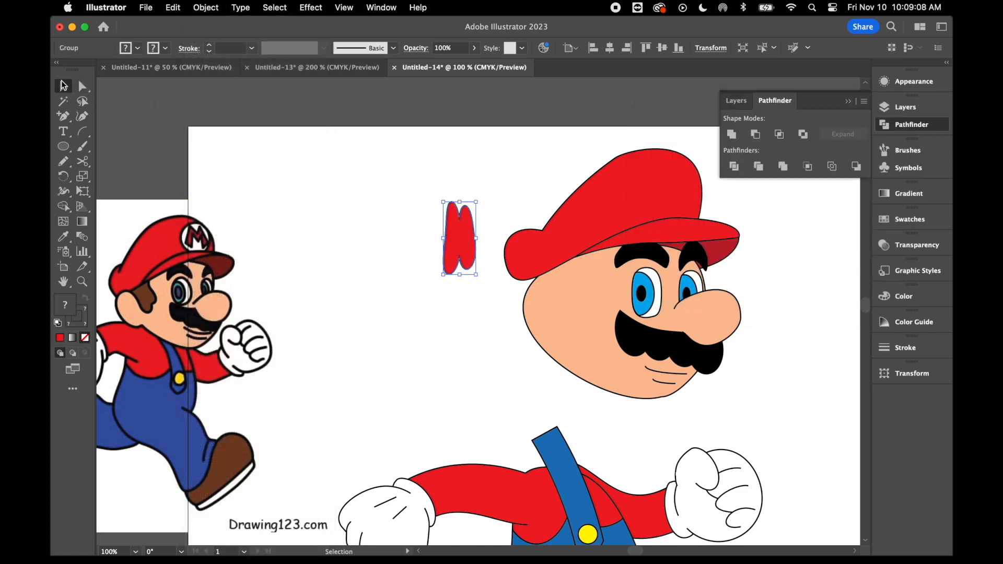
drag(458, 261, 621, 293)
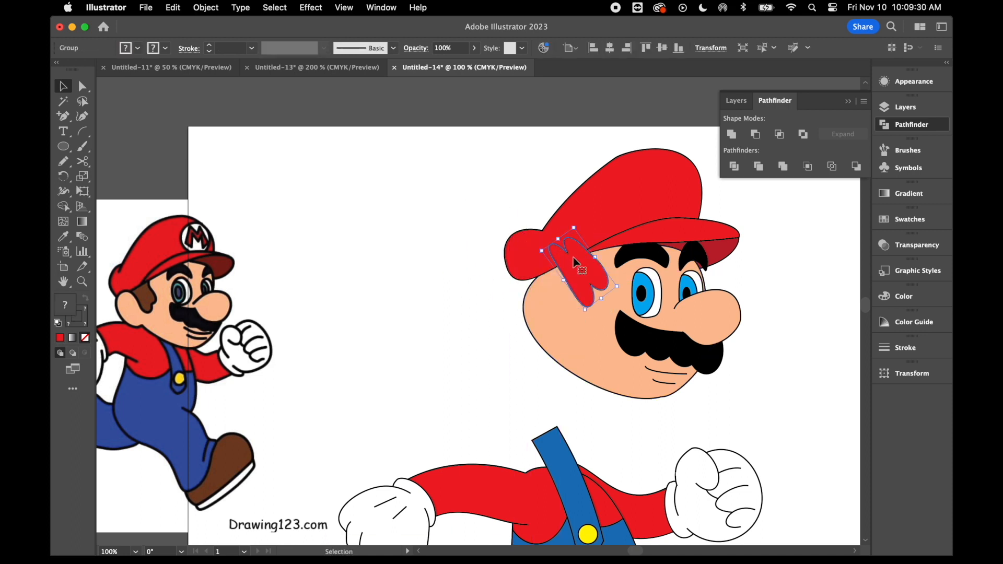
Divide the sideburn shape together with the cap and brim, and ungroup the resulting pieces
shift+click(613, 215)
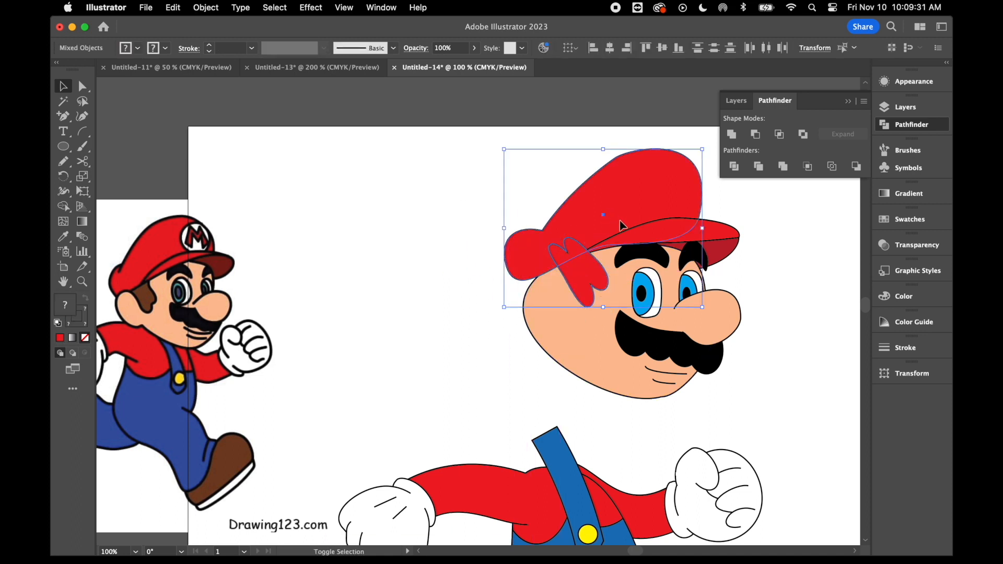
click(735, 167)
right_click(786, 268)
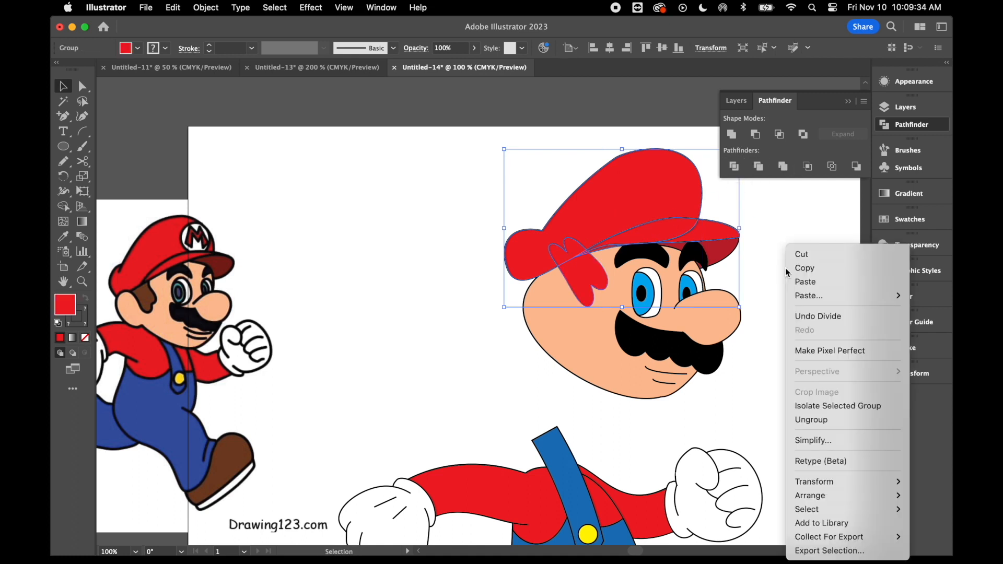
click(815, 420)
Unite the sideburn piece that overlaps the cap with the main cap shape
click(825, 340)
click(570, 256)
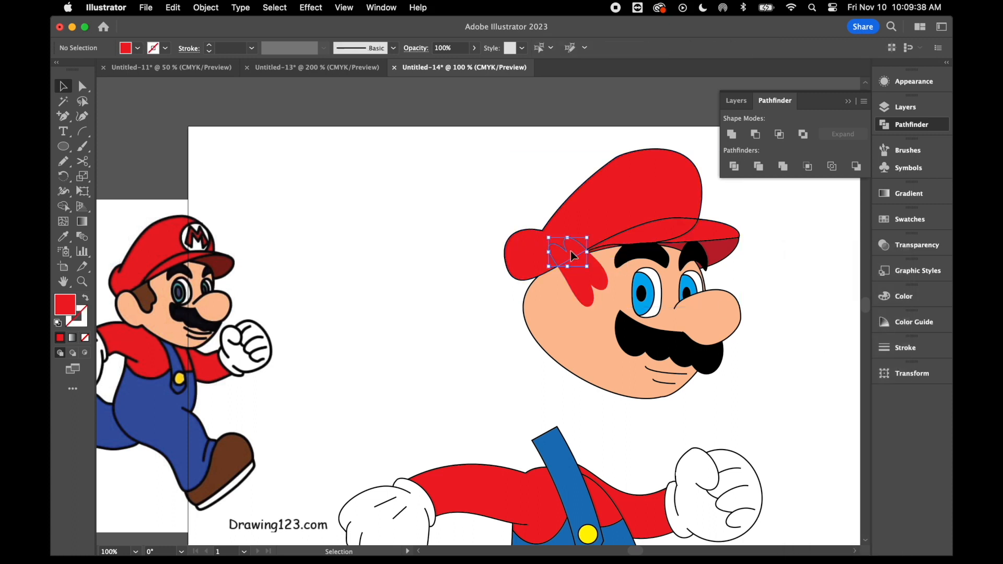
click(599, 215)
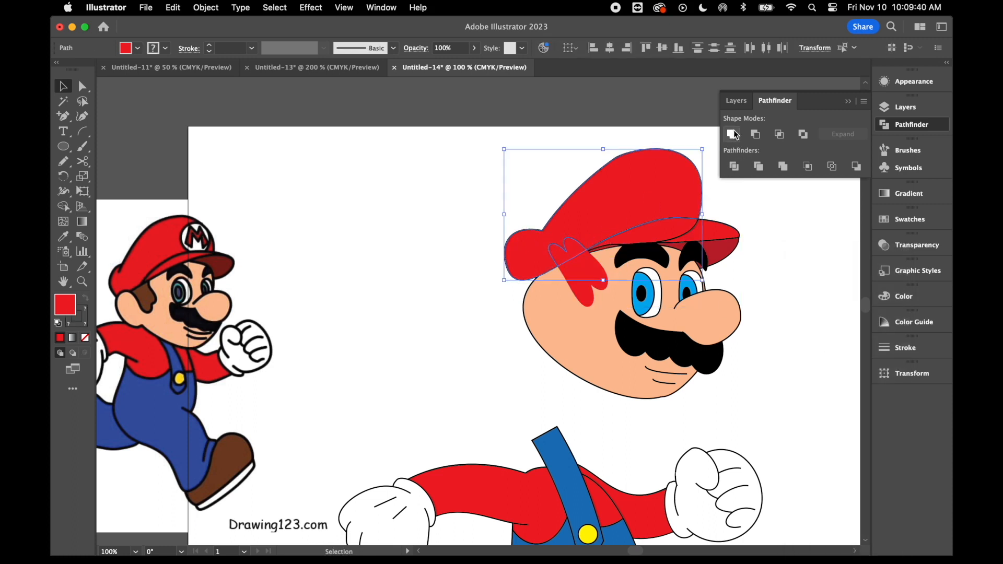
key(a)
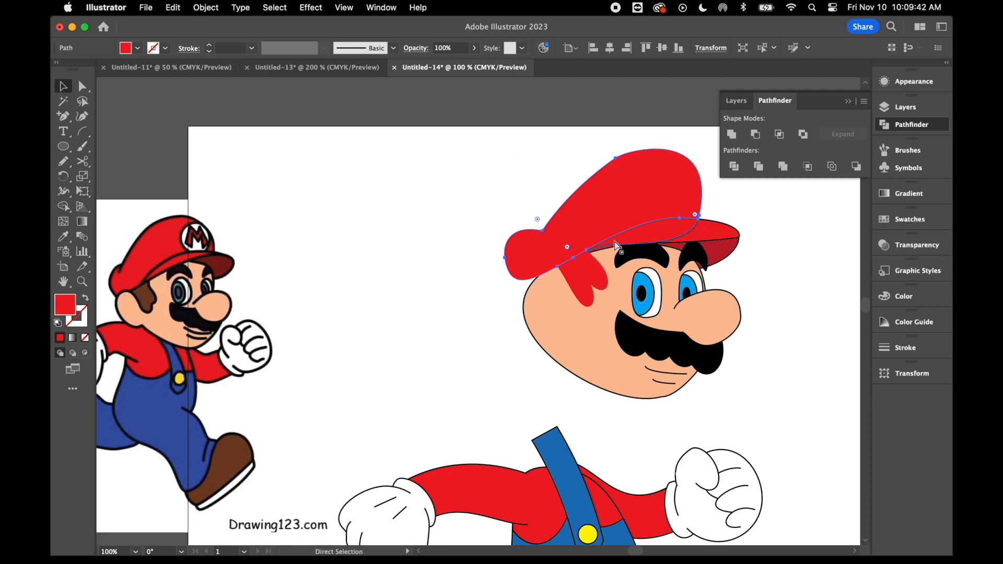
Fill the sideburn with brown and scale the face shape to about 2.34 in wide and 2.03 in high
key(super+equal)
key(v)
key(super+equal)
key(super+equal)
click(670, 308)
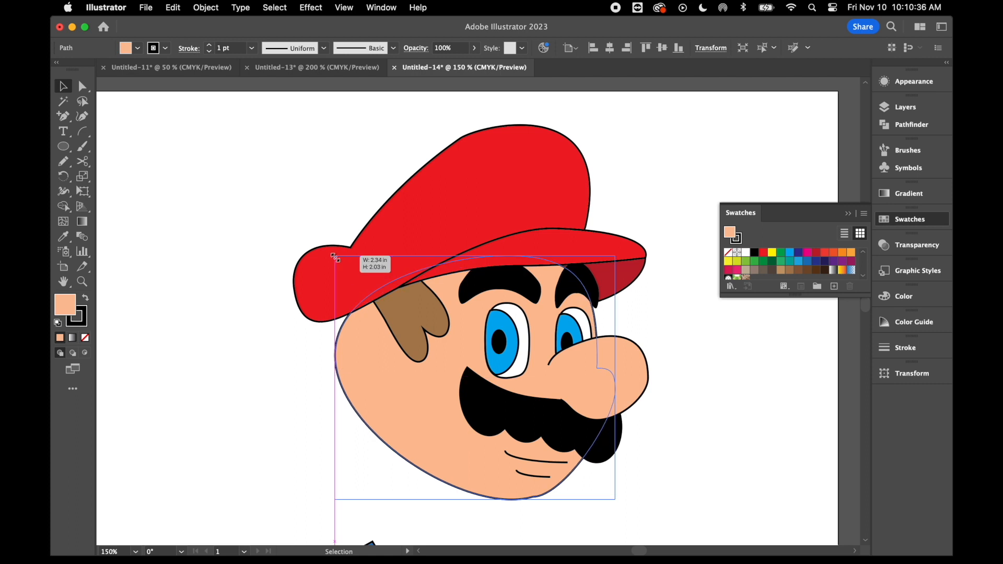
click(246, 401)
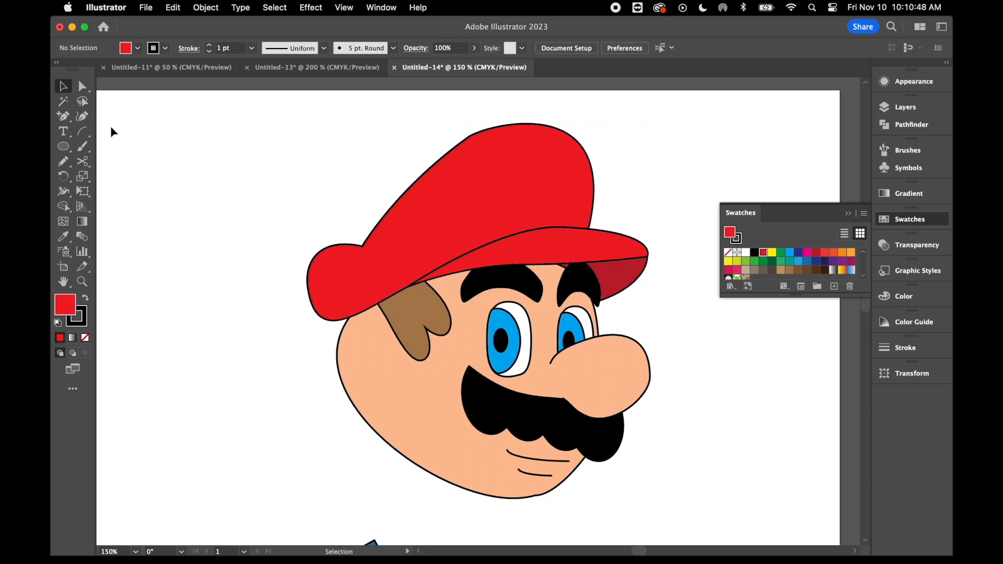
Draw an upright oval for the ear at the back edge of the face, just below the cap's rear bulge
click(63, 146)
mouse_move(320, 301)
mouse_down()
mouse_move(382, 361)
mouse_move(387, 384)
mouse_up()
click(64, 90)
scroll(265, 349, left, 5)
scroll(266, 349, down, 4)
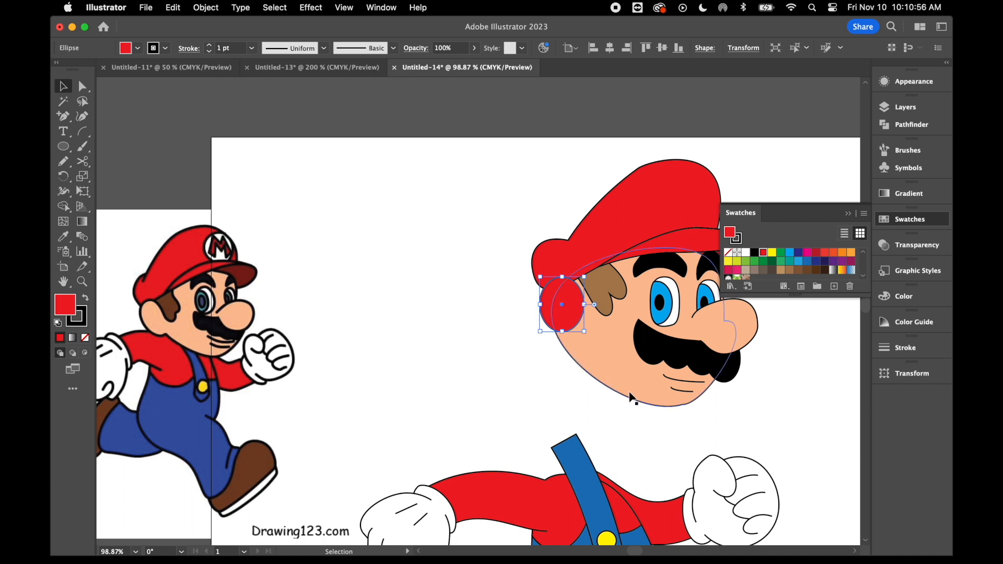
Tilt the ear oval slightly and fill it with the skin tone sampled from the face
click(630, 389)
click(560, 320)
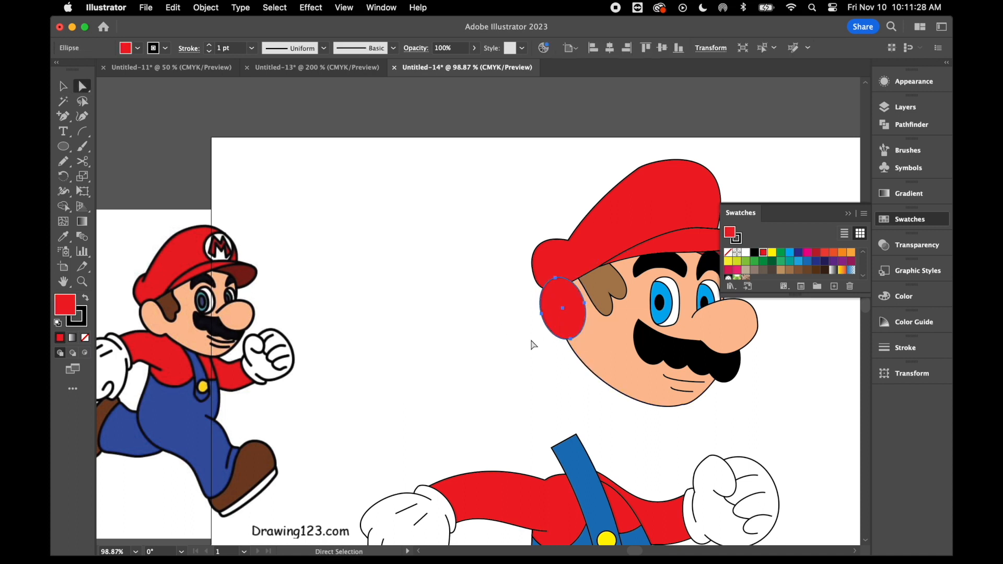
click(63, 236)
click(608, 360)
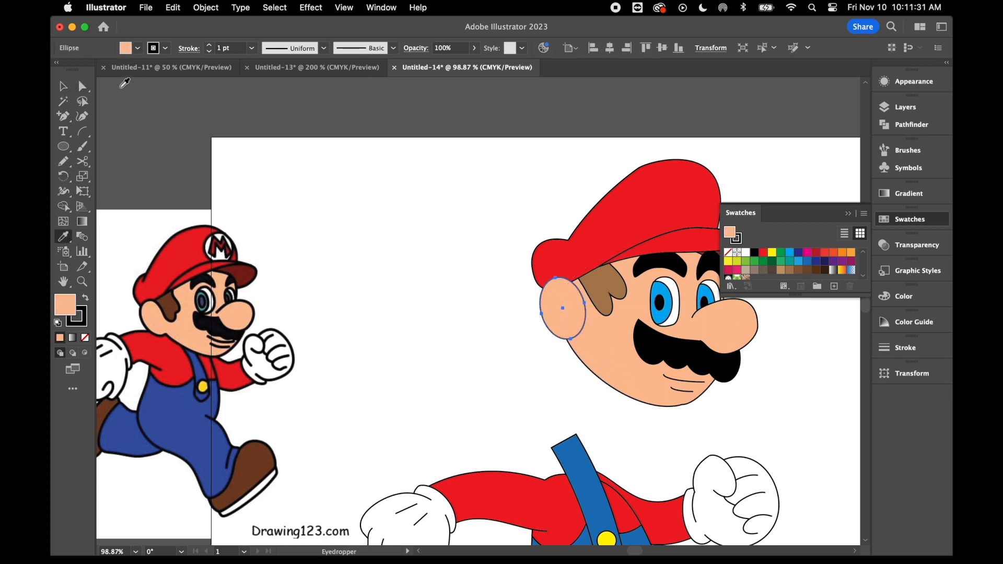
Cut the ear outline at its base and at the sideburn, and delete the segment that crosses the face
click(82, 161)
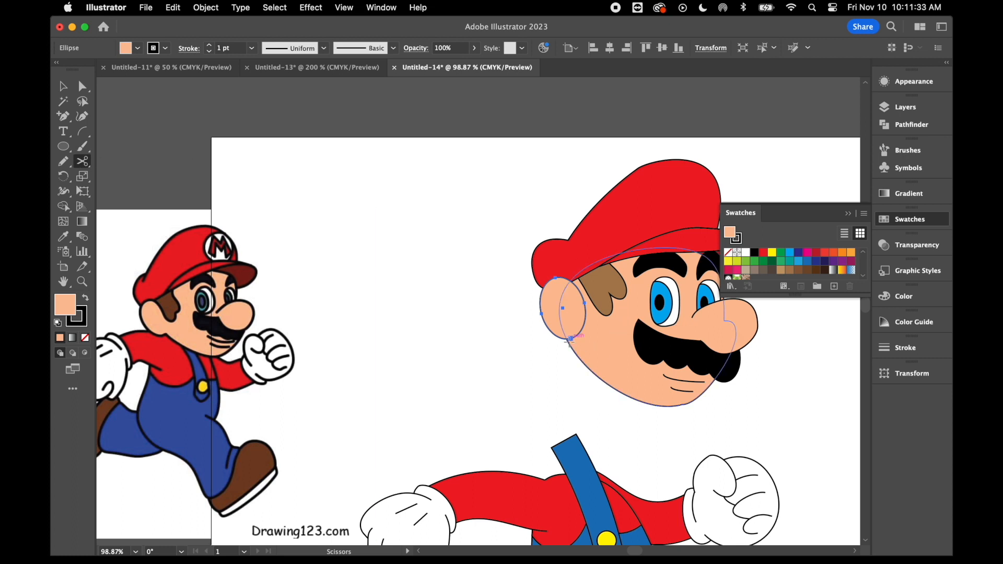
click(570, 339)
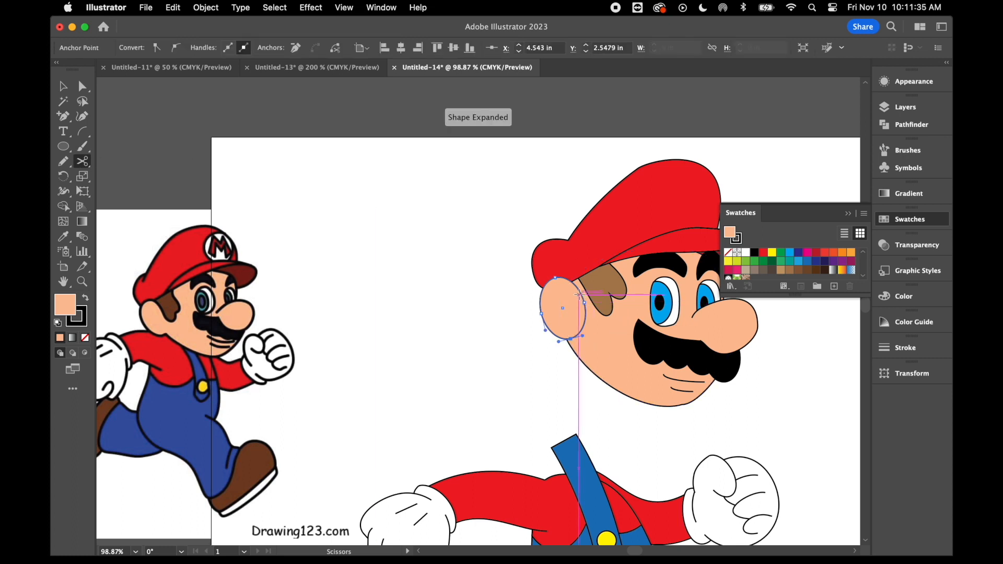
click(577, 287)
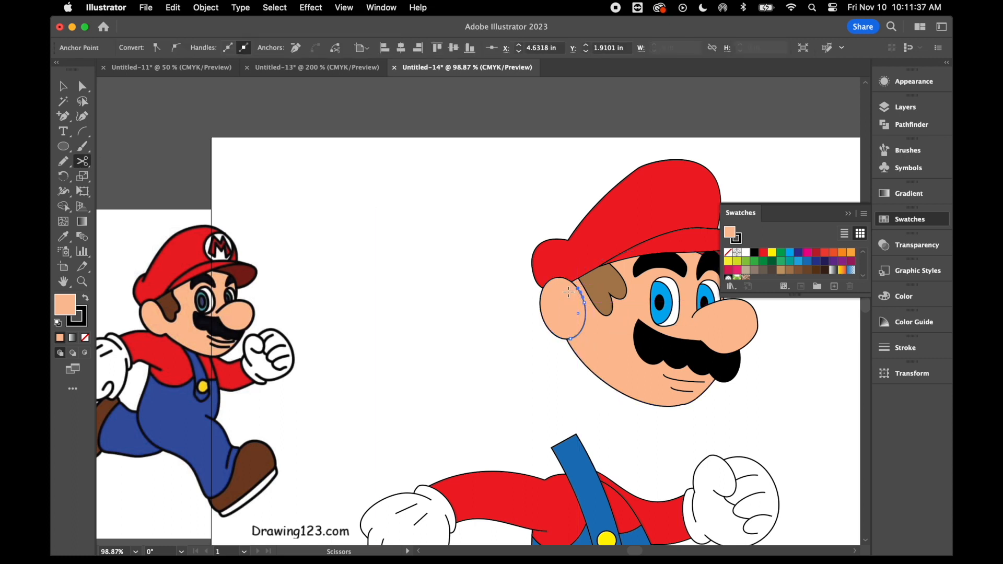
key(Delete)
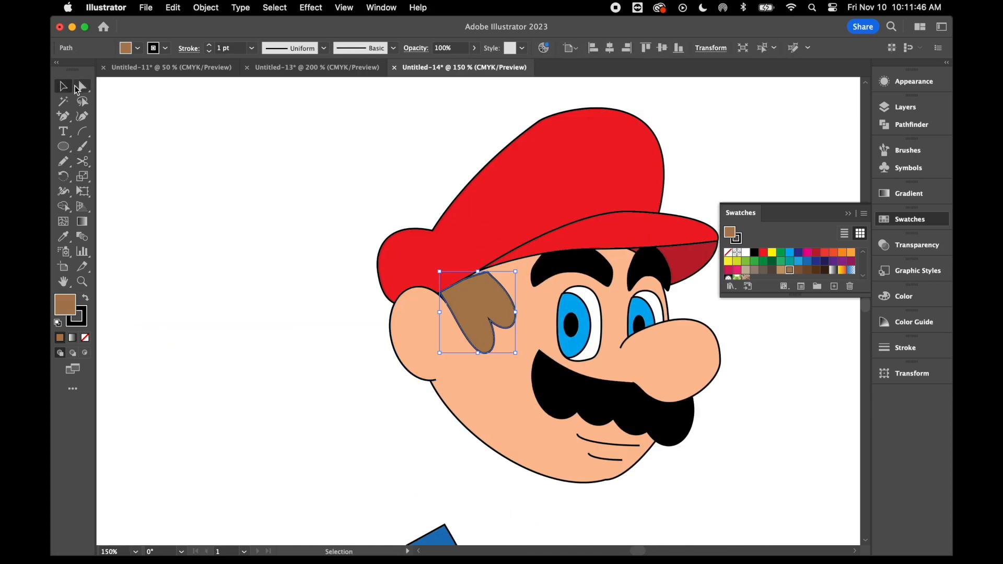
click(401, 421)
Draw a circle on the upper front of the cap for the emblem and fill it with white
key(super+minus)
key(super+minus)
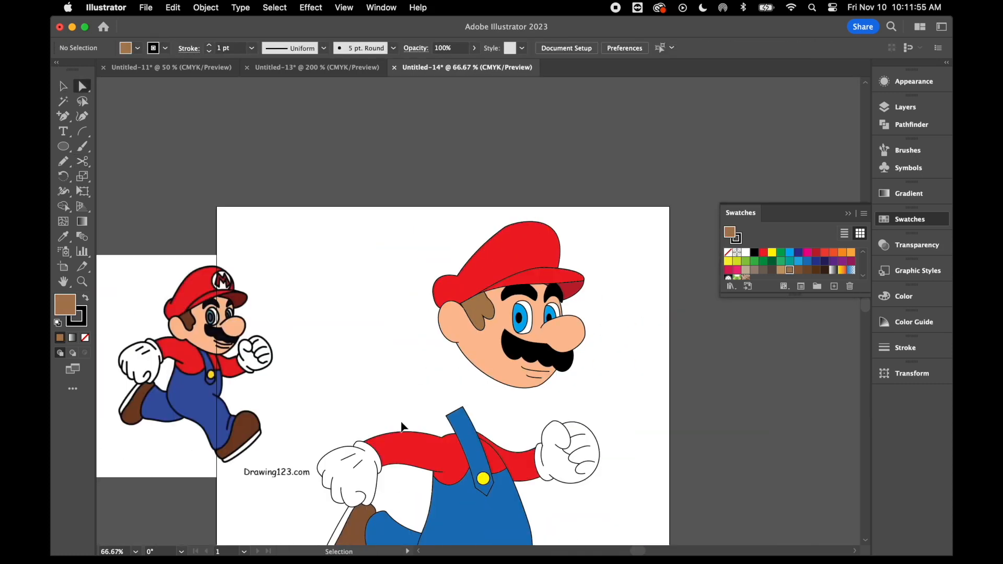
key(super+minus)
drag(415, 246, 549, 364)
click(355, 186)
click(64, 146)
drag(510, 261, 533, 278)
click(63, 86)
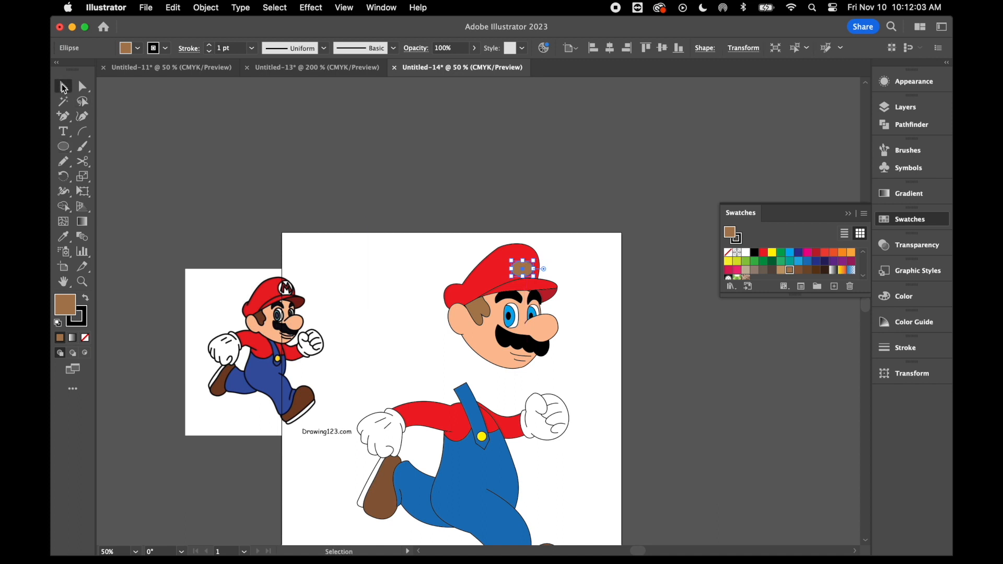
drag(534, 260, 538, 251)
click(747, 253)
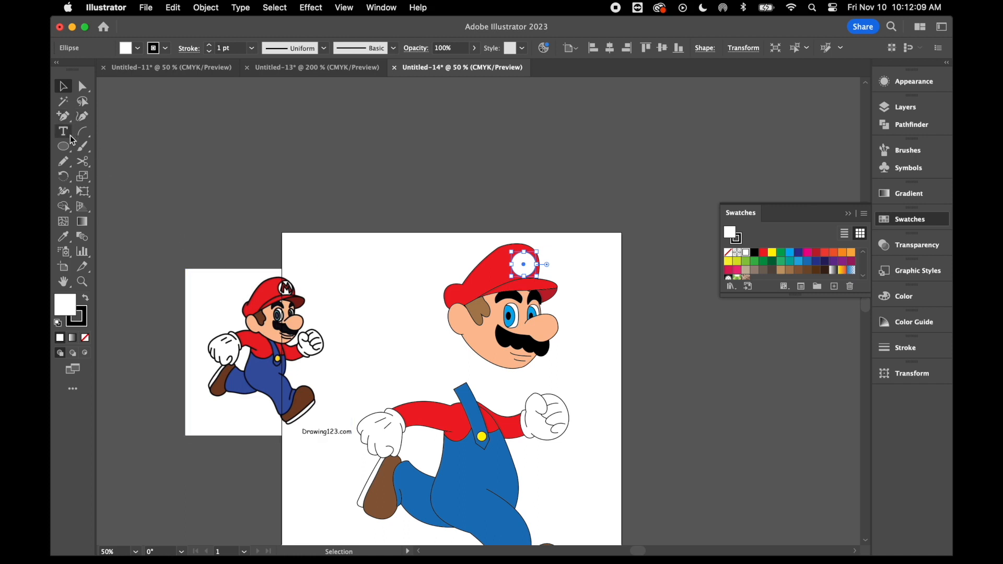
Draw a closed, straight-edged block letter M inside the white cap circle with the Pen tool
scroll(334, 256, right, 3)
scroll(334, 256, up, 2)
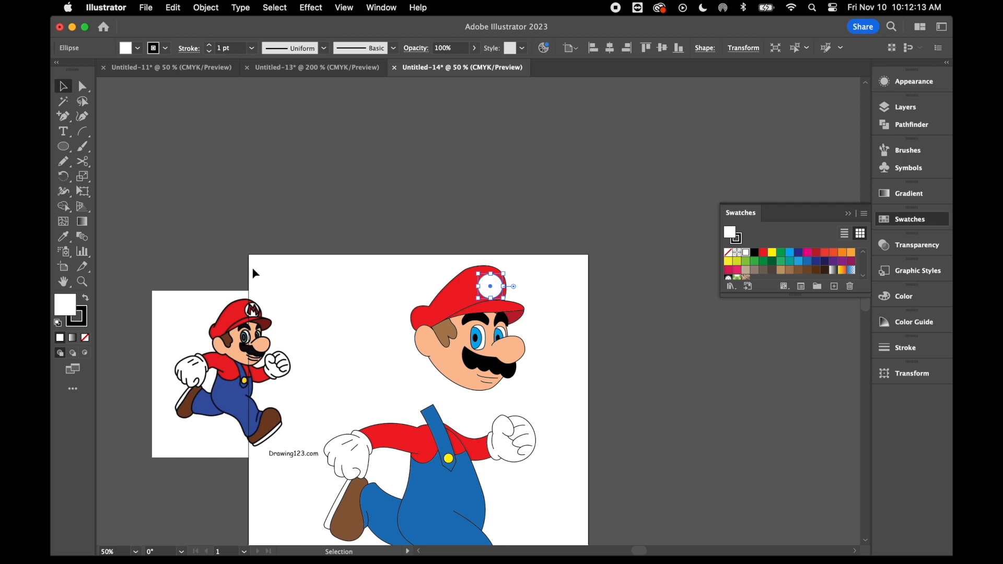
scroll(285, 314, up, 2)
scroll(285, 314, right, 1)
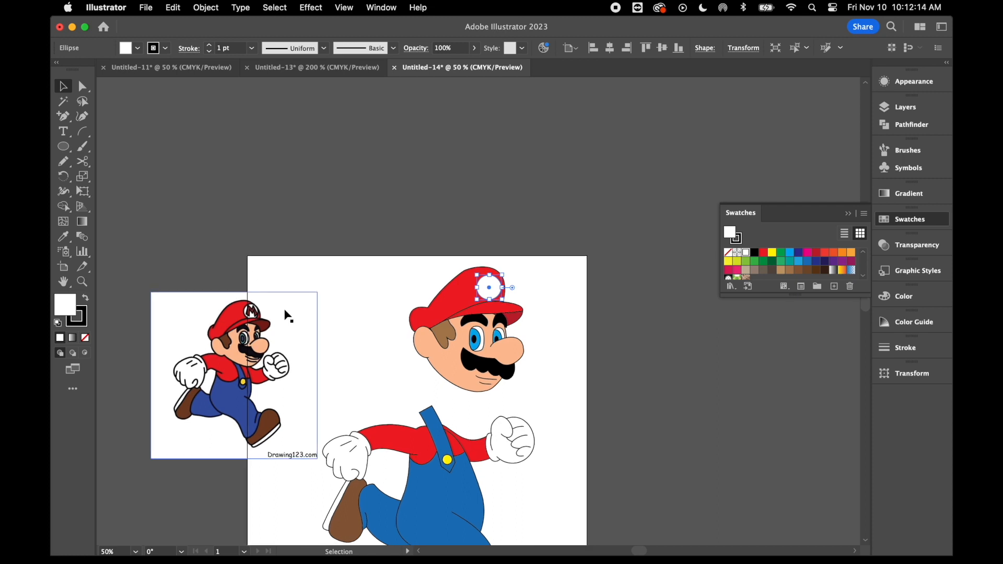
click(66, 118)
drag(67, 117, 111, 117)
scroll(421, 387, up, 5)
scroll(421, 387, right, 3)
key(super+equal)
key(super+equal)
key(super+equal)
key(super+equal)
click(442, 327)
click(466, 276)
click(489, 311)
click(511, 276)
click(520, 330)
click(488, 330)
click(471, 296)
click(442, 326)
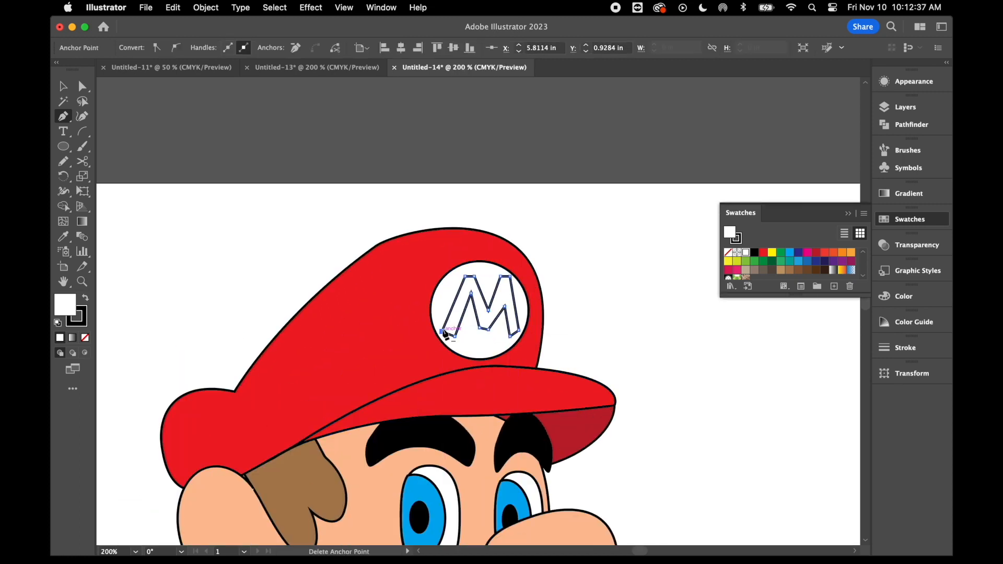
Fill the letter M with red and deselect it
click(764, 254)
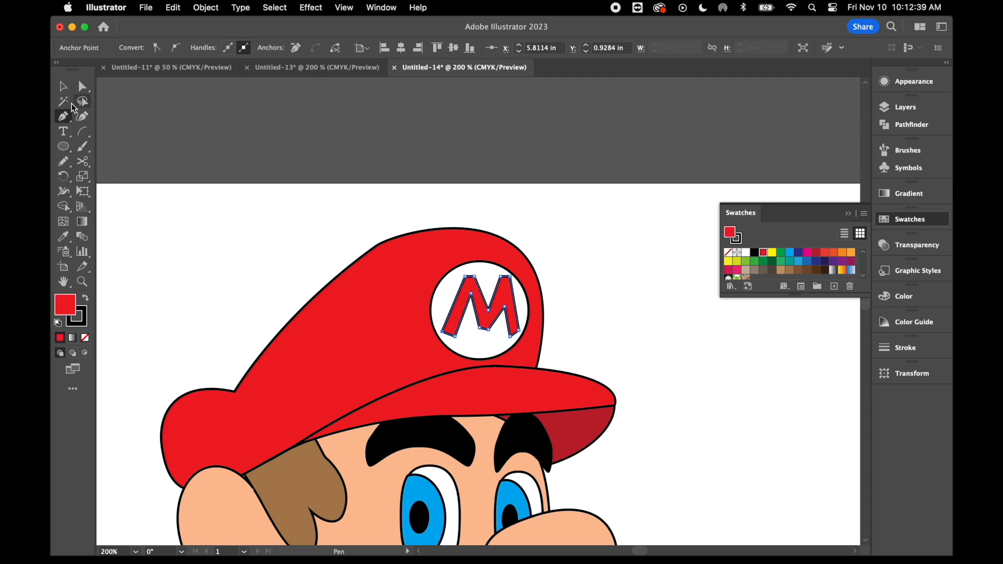
click(63, 86)
click(170, 242)
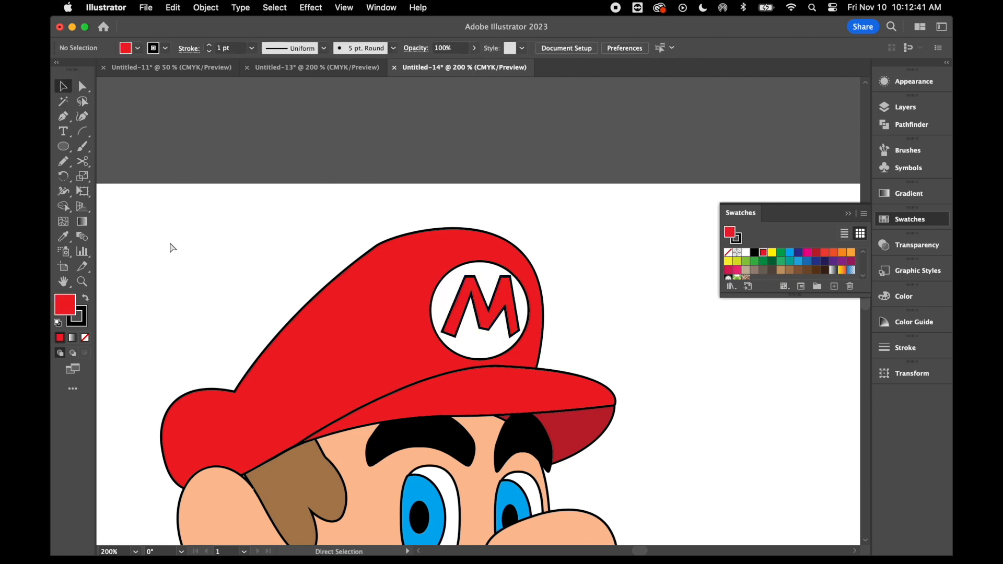
Select all pieces of the head, including the cap emblem, and group them
key(super+minus)
key(super+minus)
key(super+minus)
drag(364, 255, 540, 449)
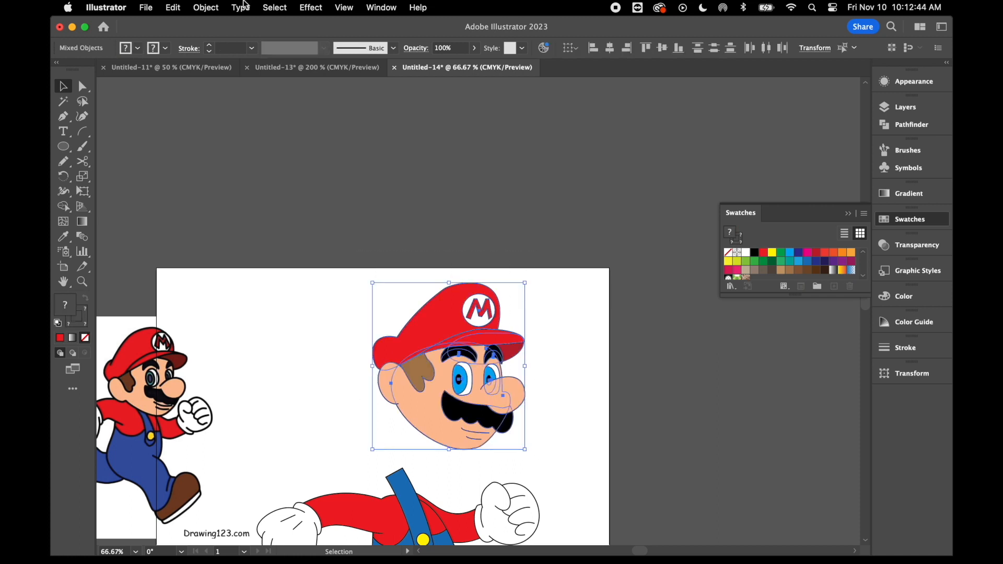
click(205, 7)
click(223, 88)
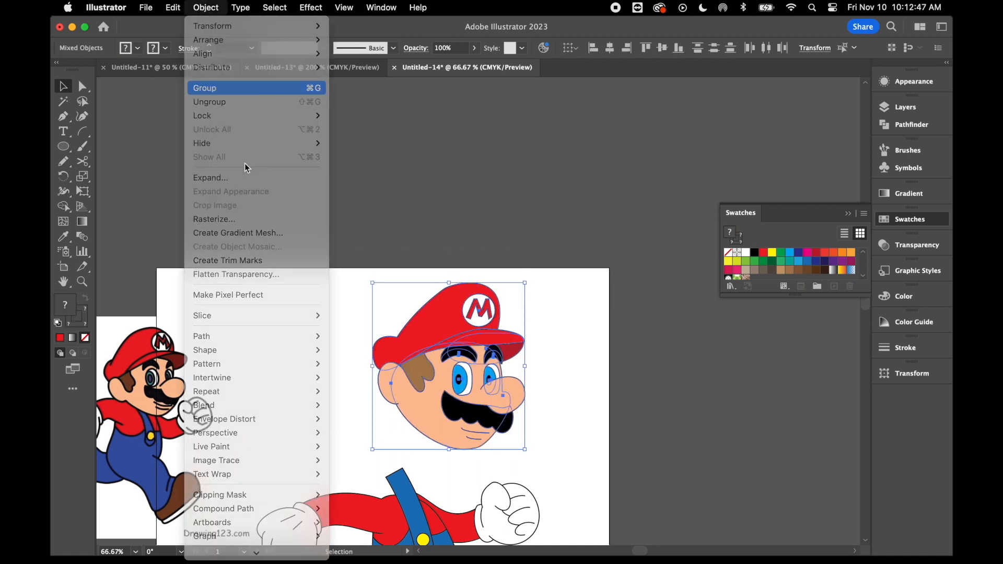
click(290, 329)
Move the grouped head down onto the body so that the chin covers the top of the overall strap
scroll(362, 306, down, 5)
drag(418, 246, 379, 318)
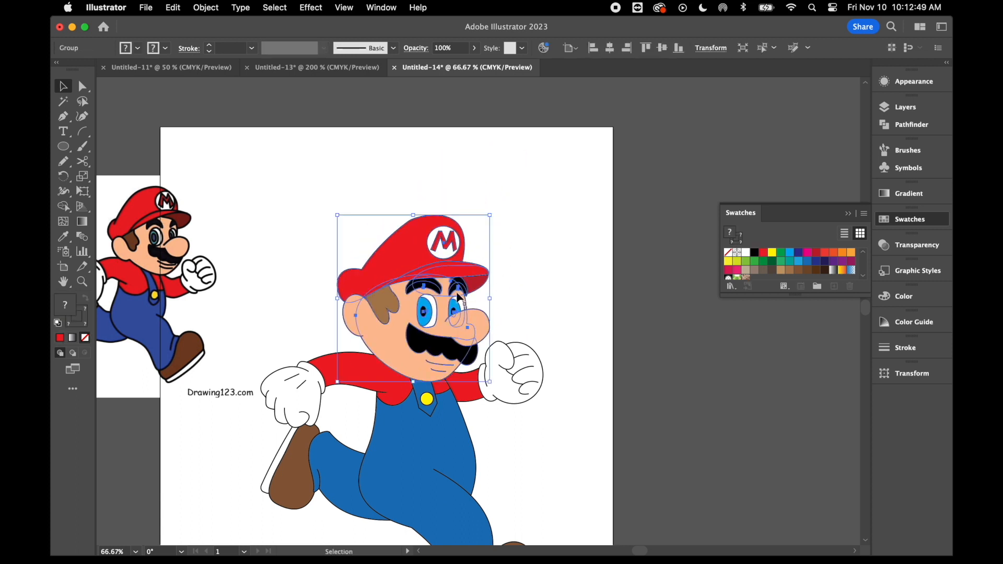
click(351, 209)
Select the head together with all body parts and group the complete Mario figure
scroll(351, 209, down, 4)
drag(298, 188, 618, 533)
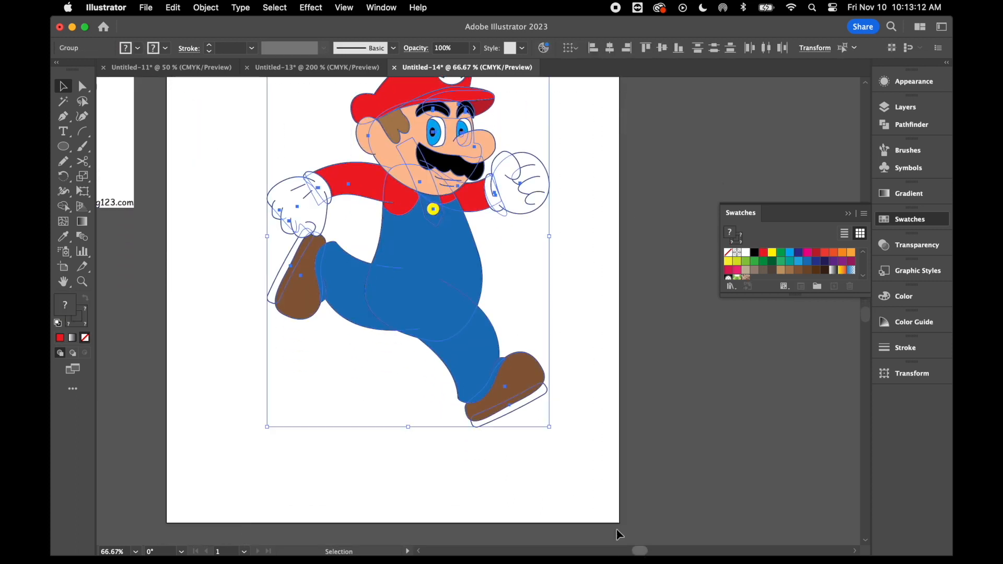
click(199, 8)
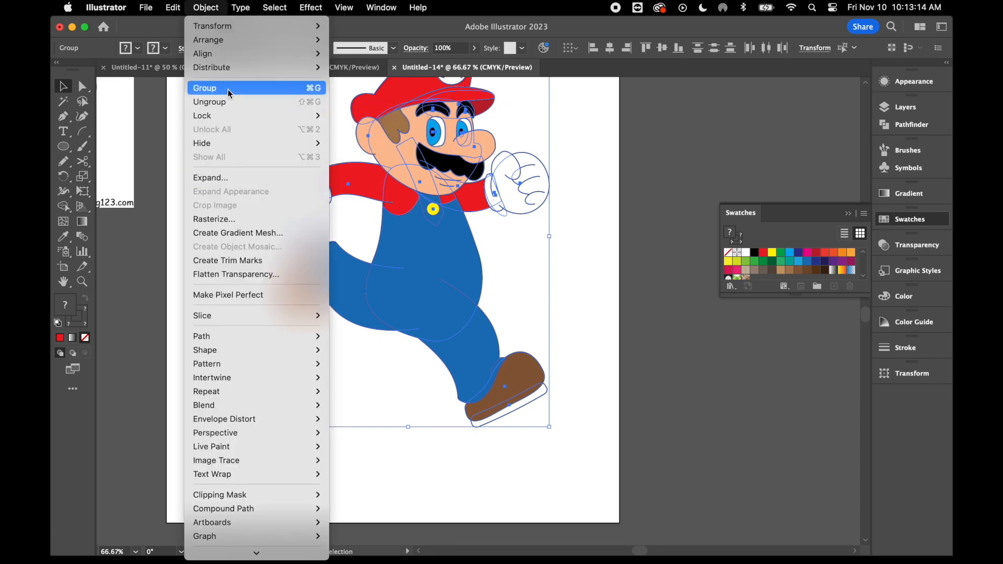
click(204, 88)
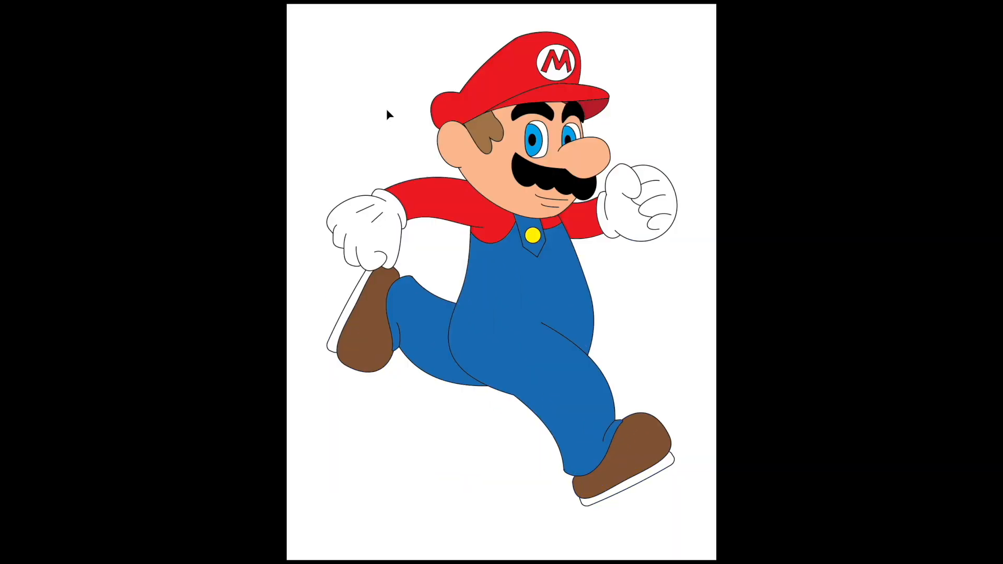